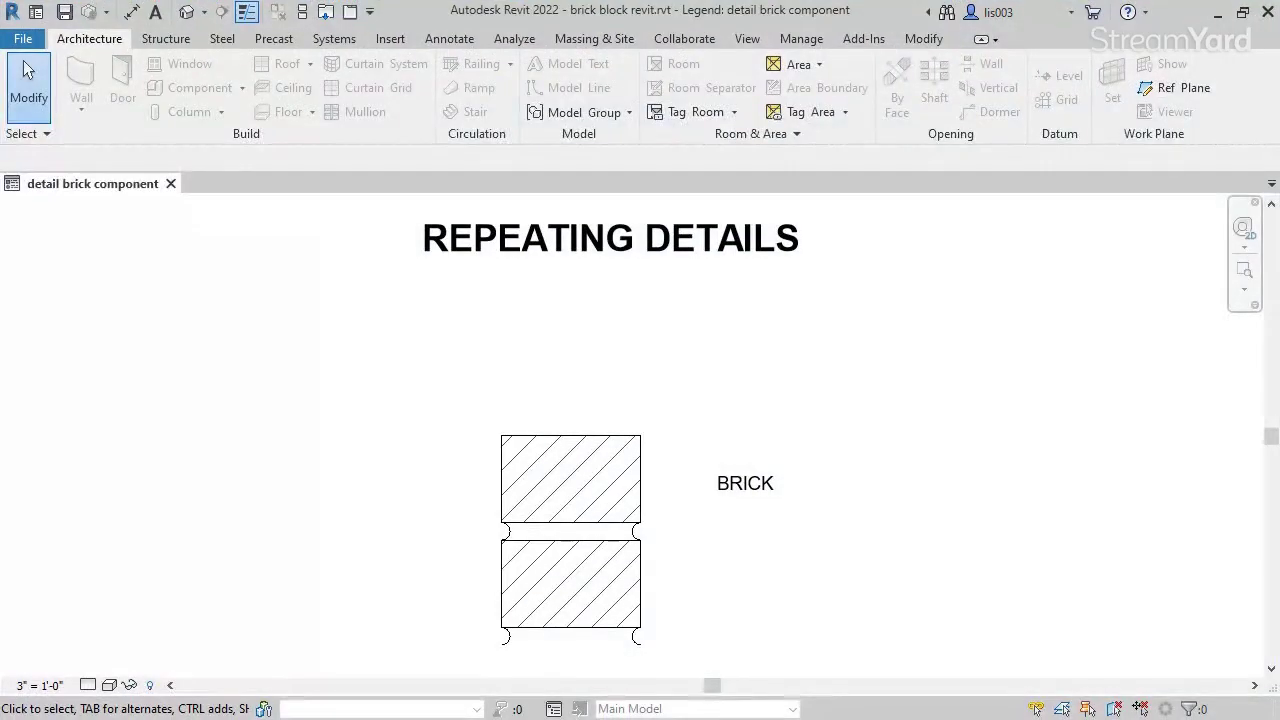
- Select the brick repeating detail and stretch it by moving its upper line end
{"action": "left_click", "coordinate": [583, 440]}
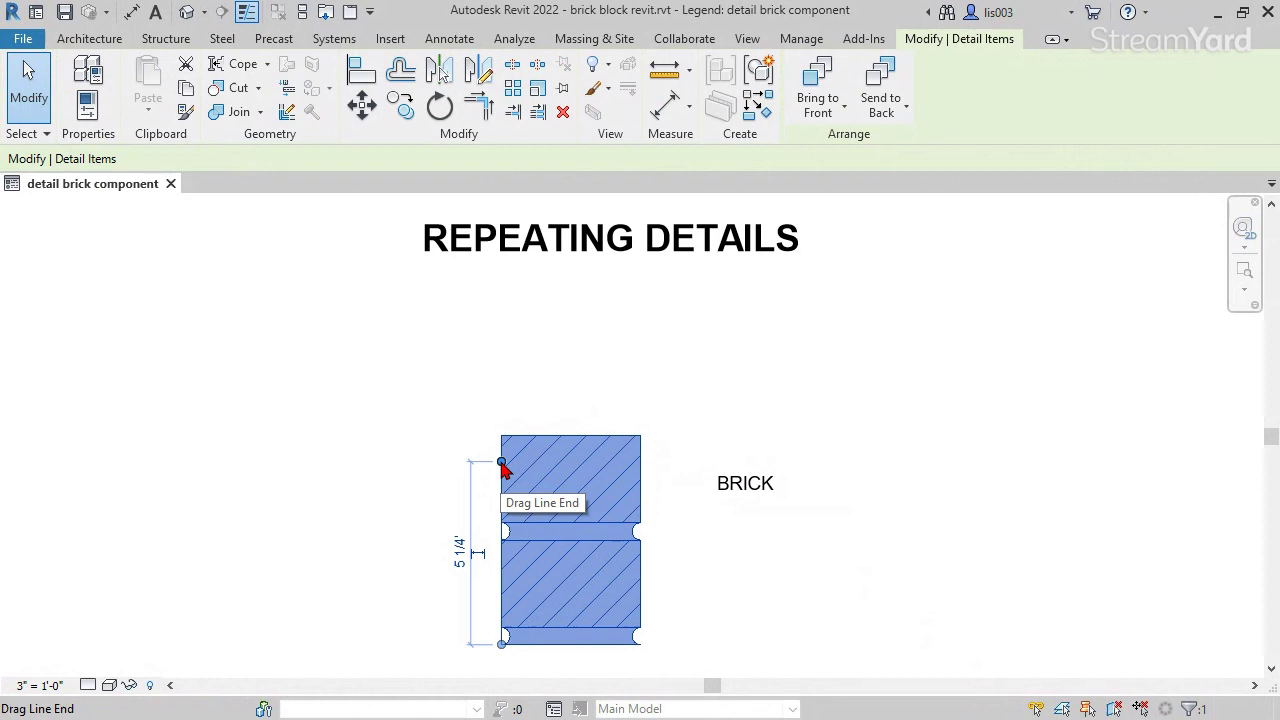
{"action": "mouse_move", "coordinate": [502, 464]}
{"action": "left_mouse_down"}
{"action": "mouse_move", "coordinate": [497, 596]}
{"action": "mouse_move", "coordinate": [507, 300]}
{"action": "mouse_move", "coordinate": [505, 488]}
{"action": "left_mouse_up"}
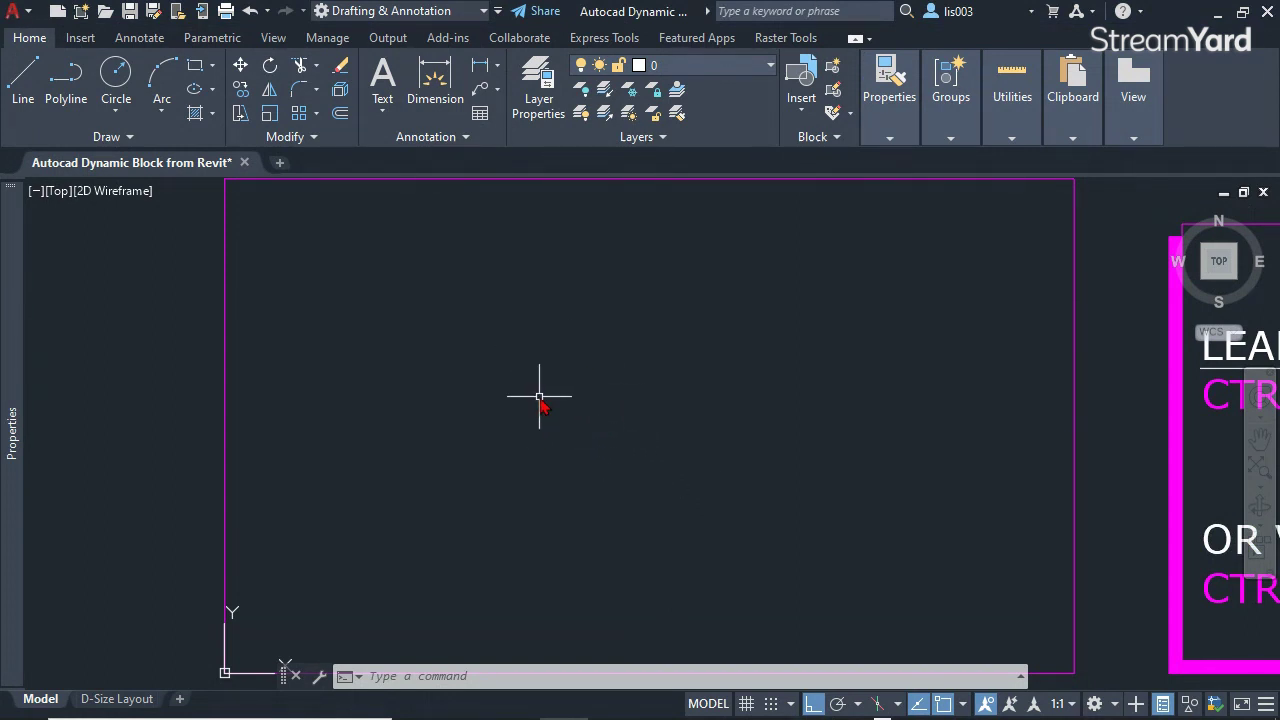
- In the AutoCAD drawing, draw a horizontal line about 26 feet long across the empty magenta frame
{"action": "type", "text": "l"}
{"action": "key", "text": "Return"}
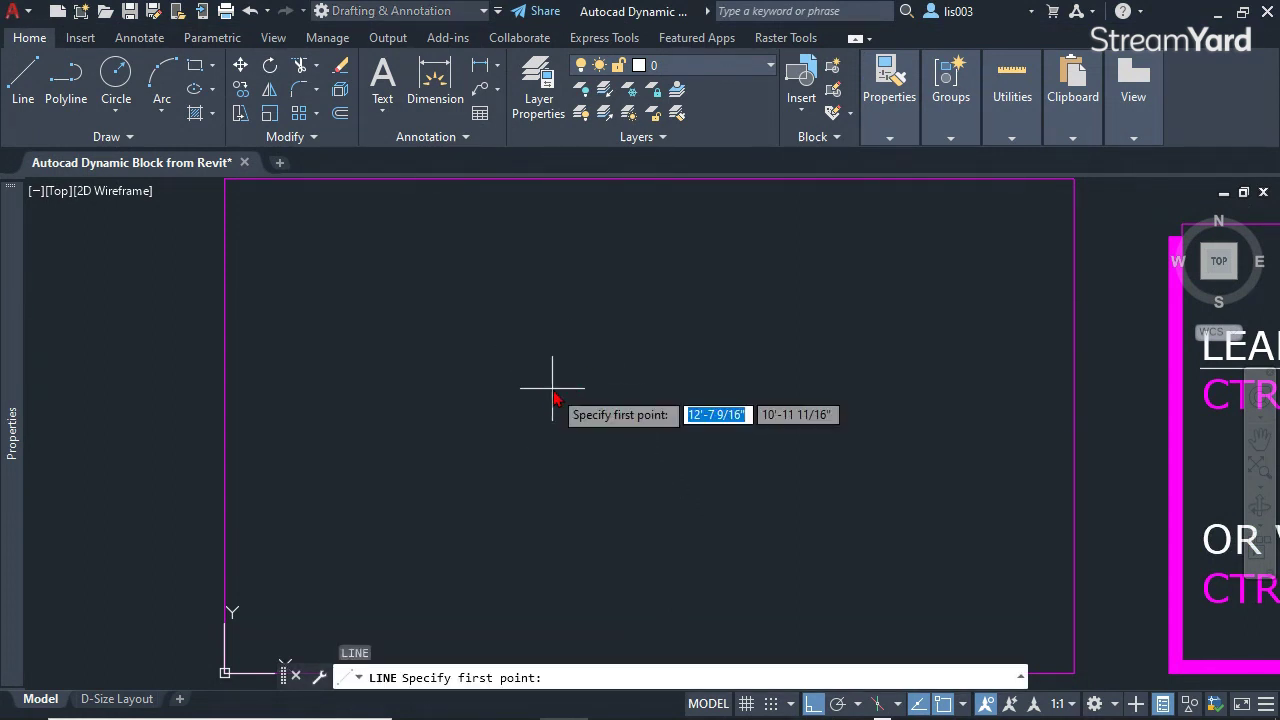
{"action": "left_click", "coordinate": [310, 366]}
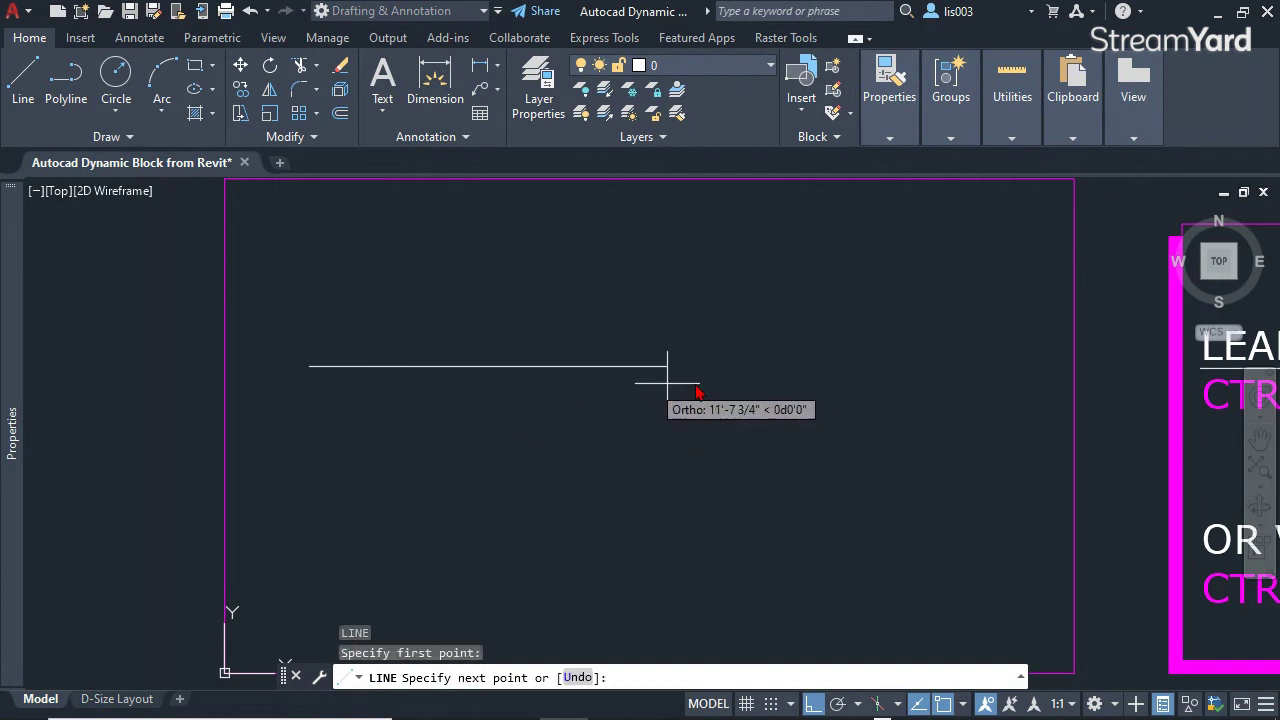
{"action": "left_click", "coordinate": [985, 367]}
{"action": "key", "text": "Escape"}
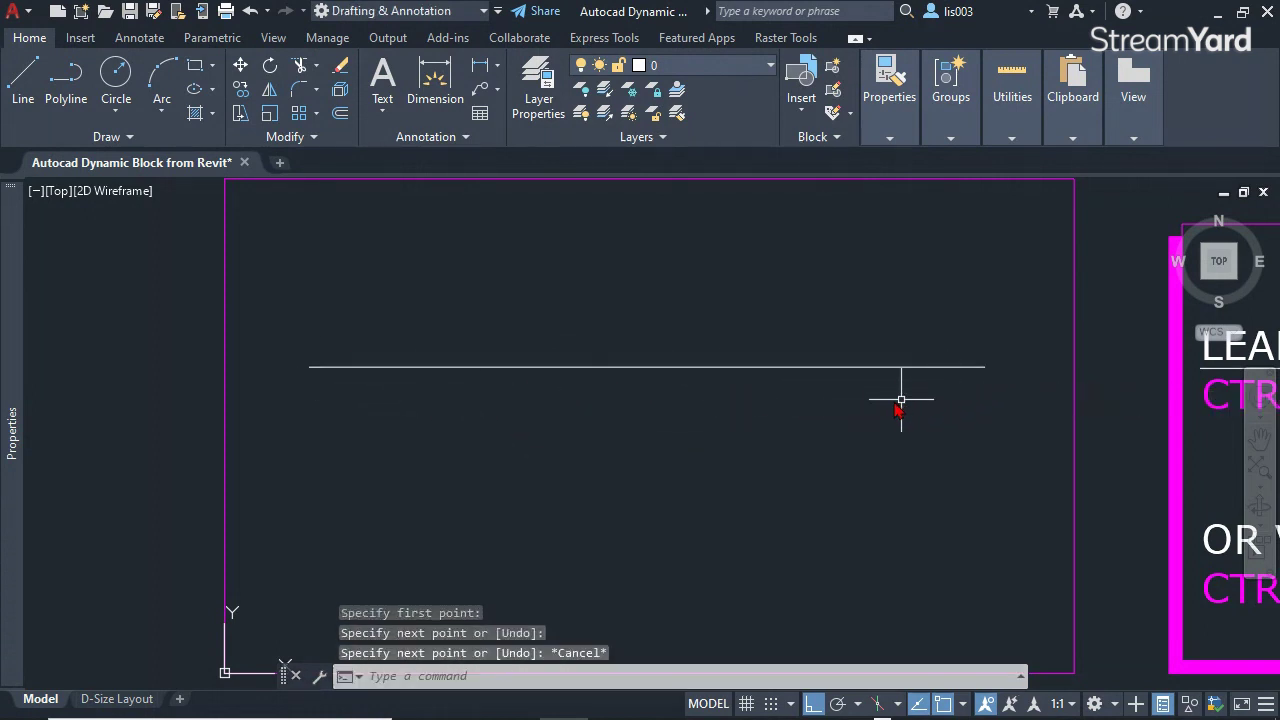
- Offset the horizontal line 3/8" downward to form the two edges of a mortar joint
{"action": "type", "text": "O"}
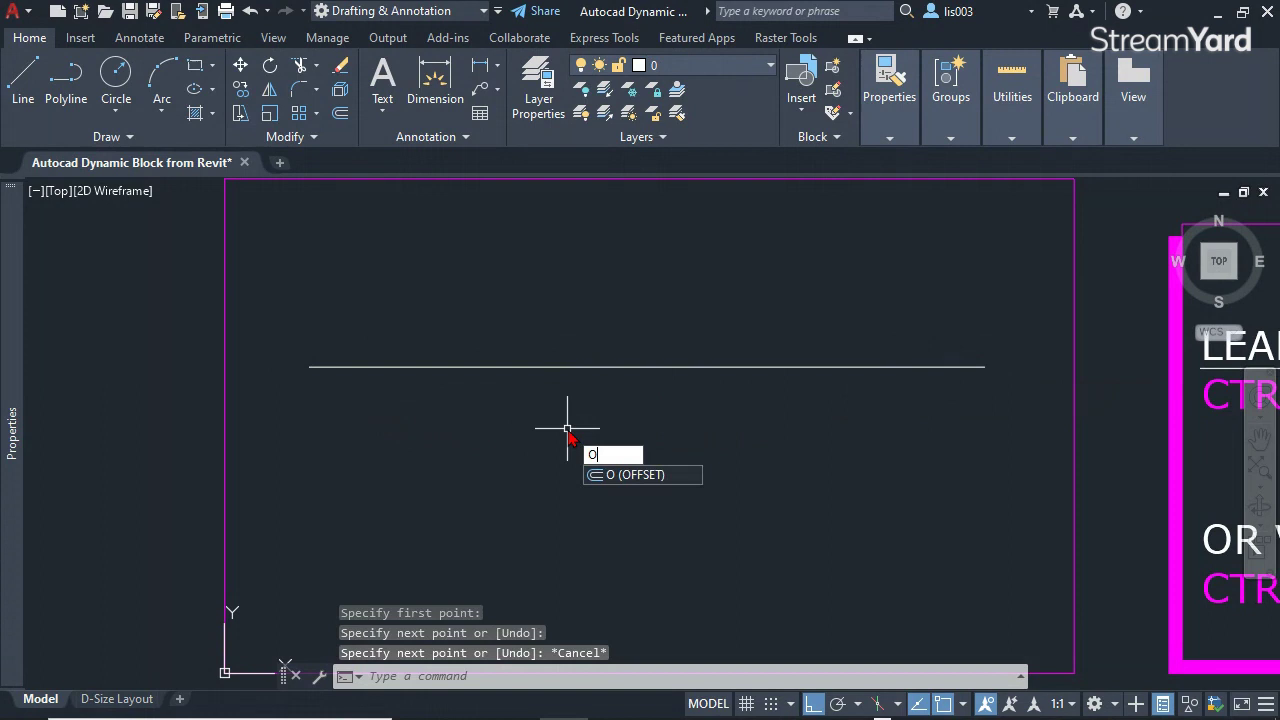
{"action": "key", "text": "Return"}
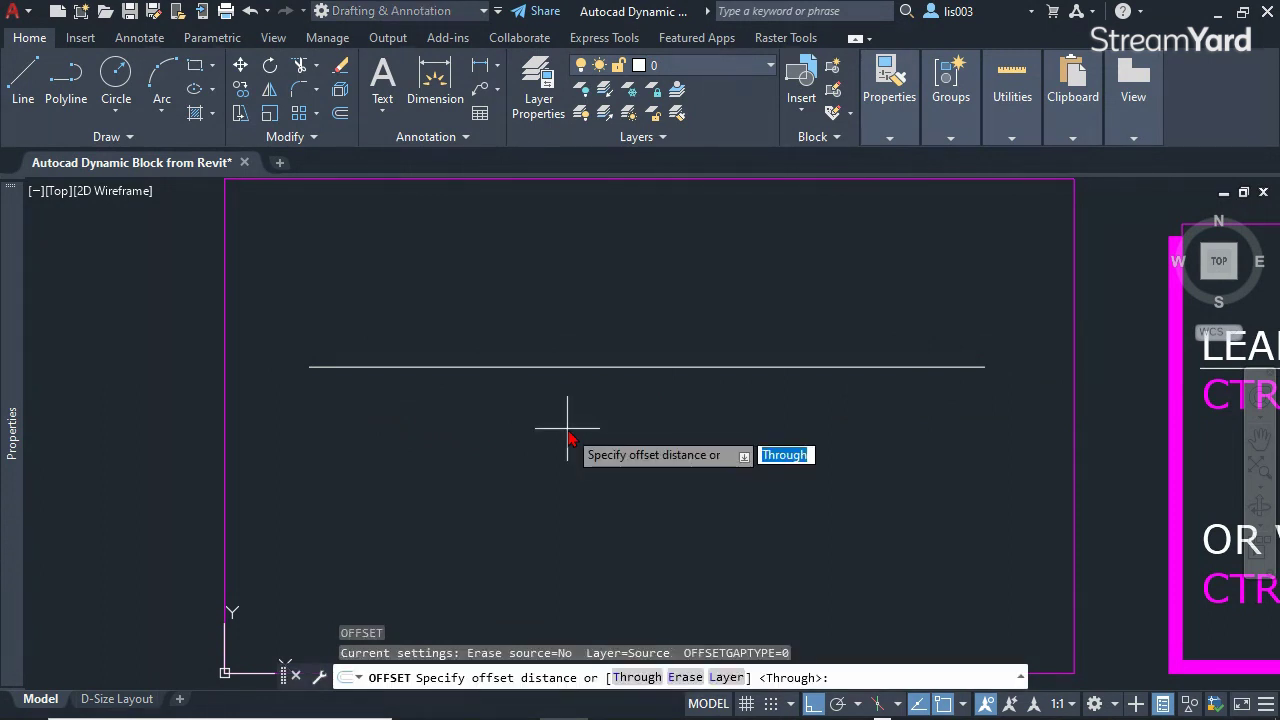
{"action": "type", "text": "3/8"}
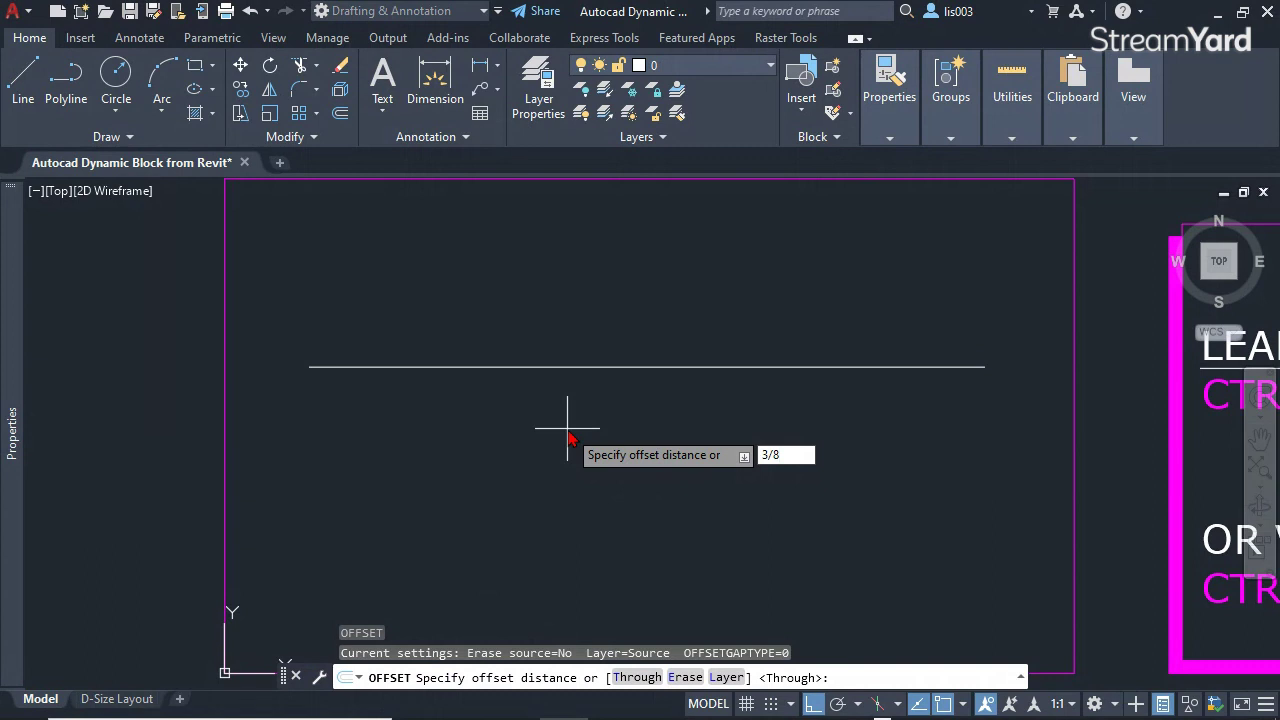
{"action": "key", "text": "Return"}
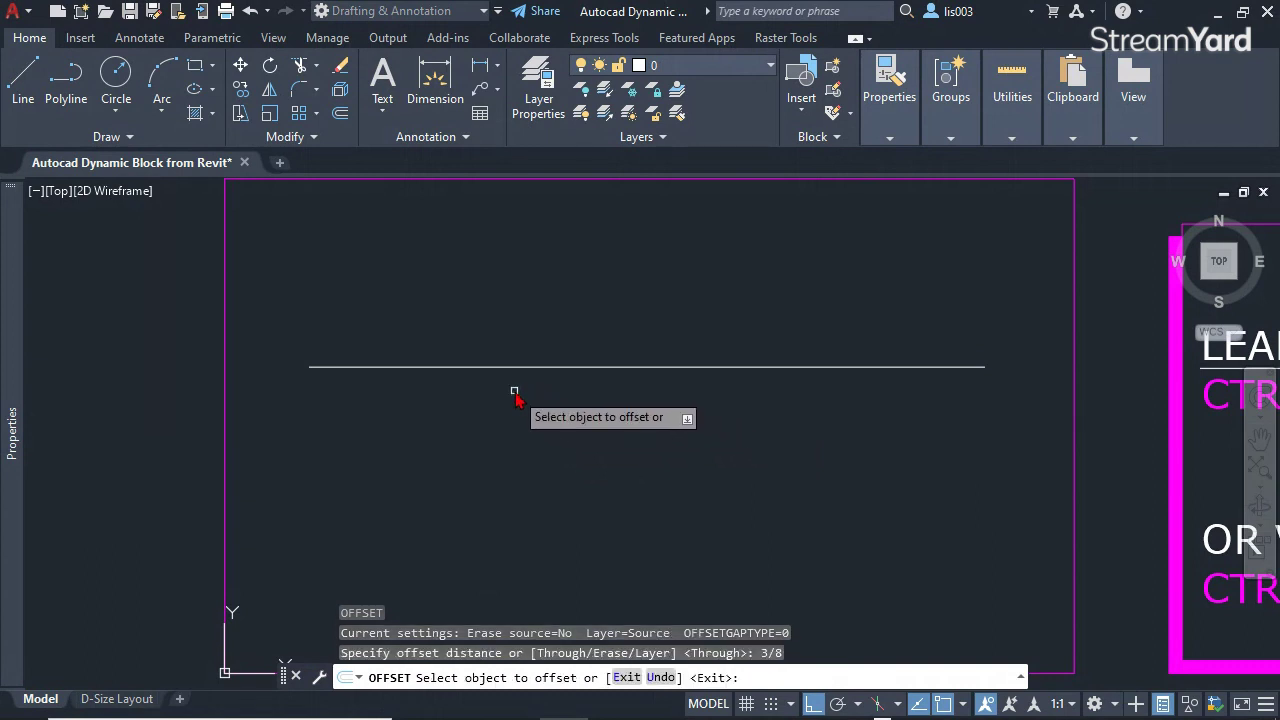
{"action": "left_click", "coordinate": [451, 367]}
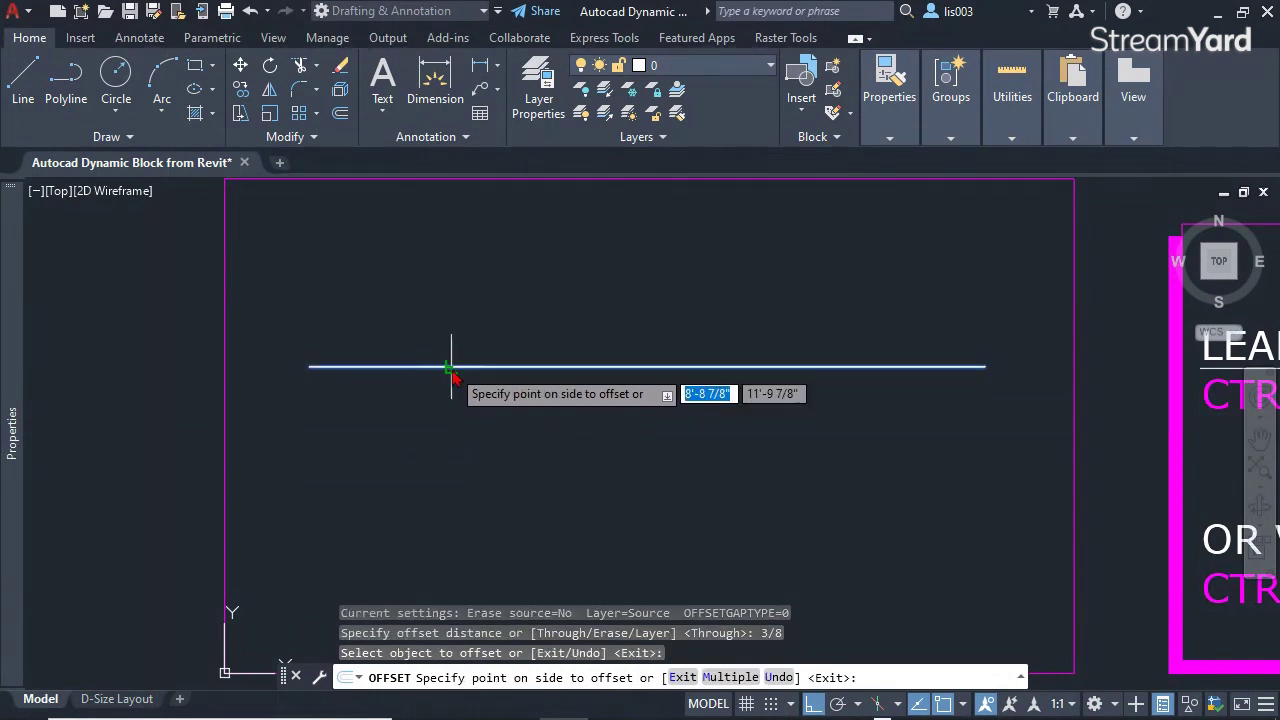
{"action": "left_click", "coordinate": [453, 428]}
{"action": "scroll", "coordinate": [291, 369], "scroll_direction": "up", "scroll_amount": 4}
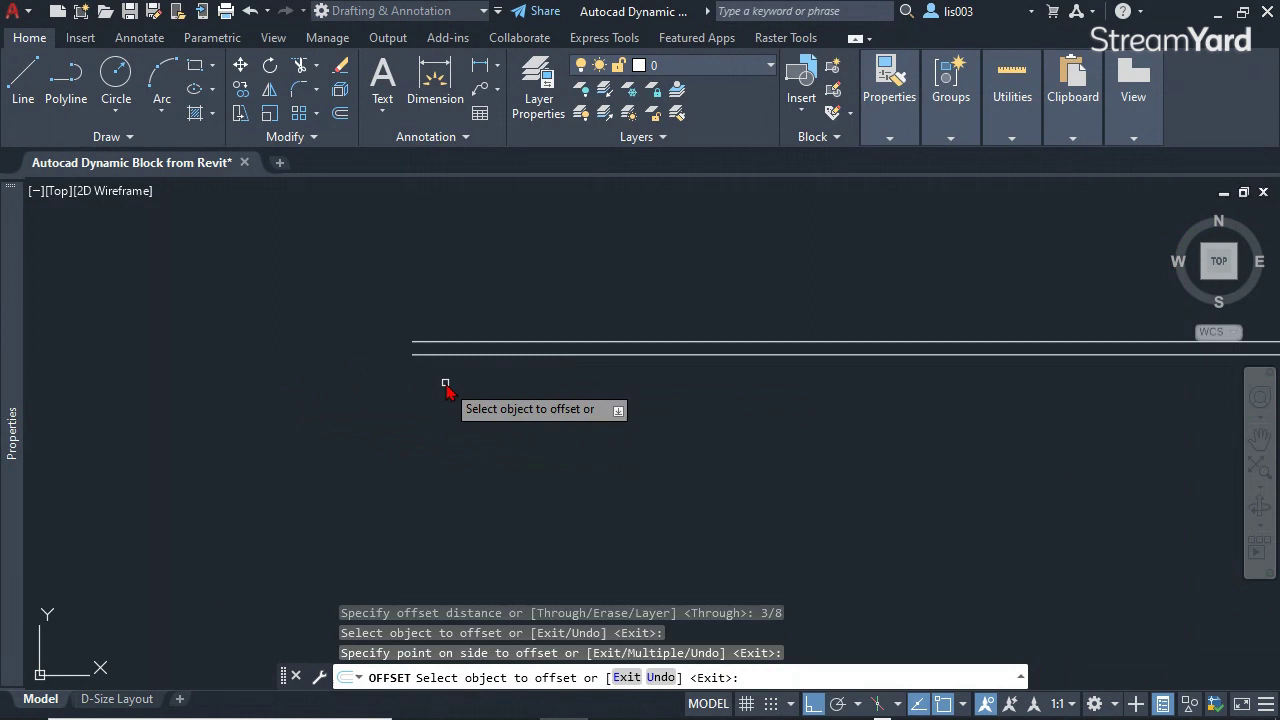
{"action": "middle_click_drag", "start_coordinate": [446, 386], "coordinate": [592, 448]}
{"action": "key", "text": "Escape"}
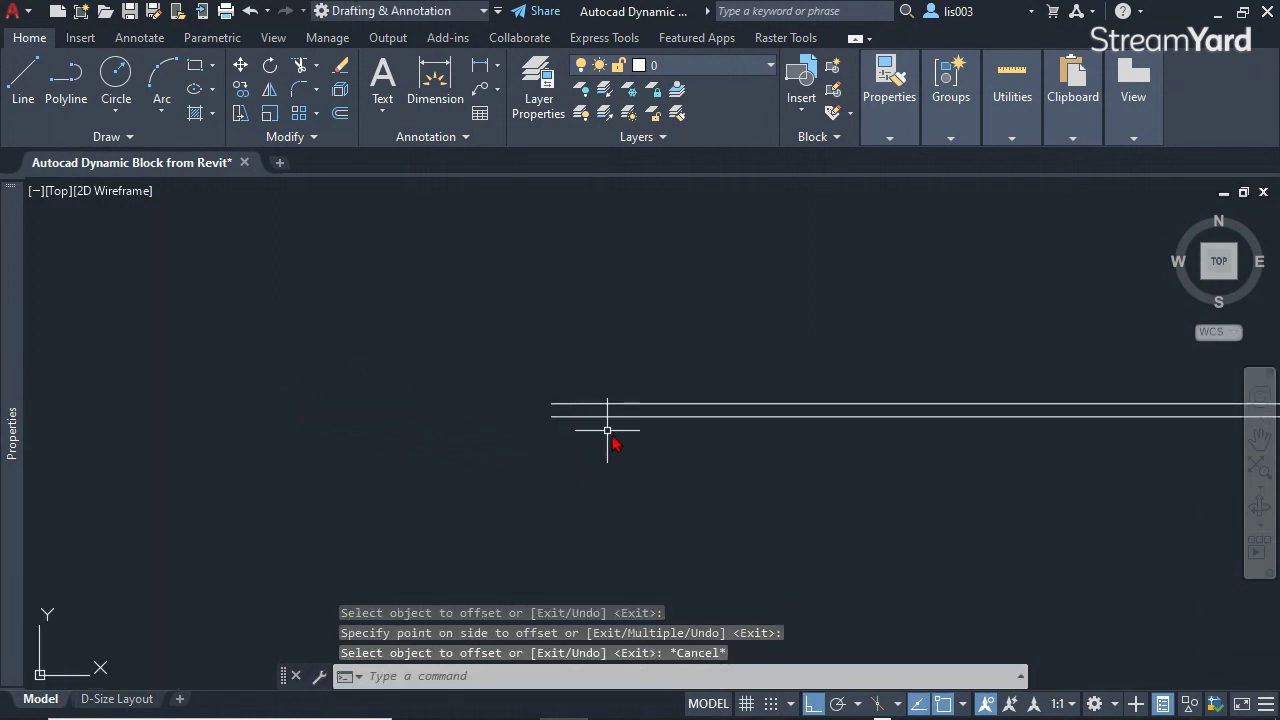
- Copy both joint lines straight down as an array of 4 items fitted within 8", using the upper line's left endpoint as base point
{"action": "left_click", "coordinate": [610, 432]}
{"action": "left_click", "coordinate": [588, 366]}
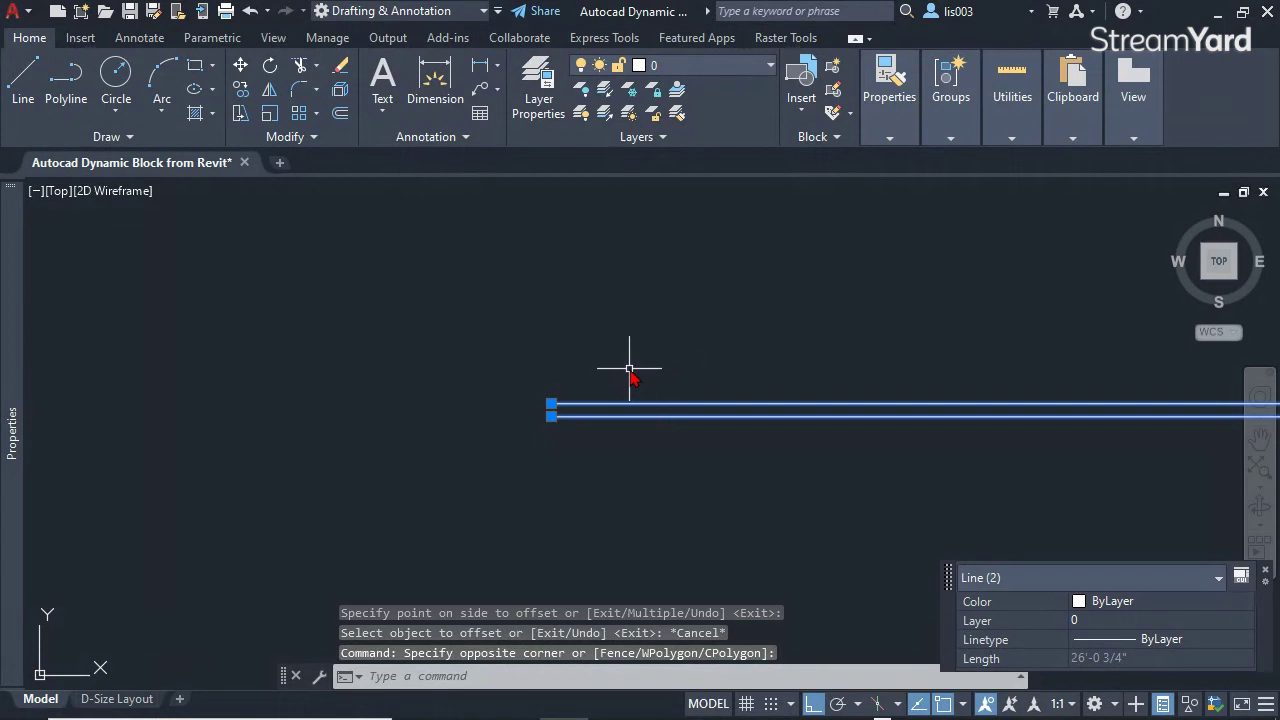
{"action": "type", "text": "CO"}
{"action": "key", "text": "Return"}
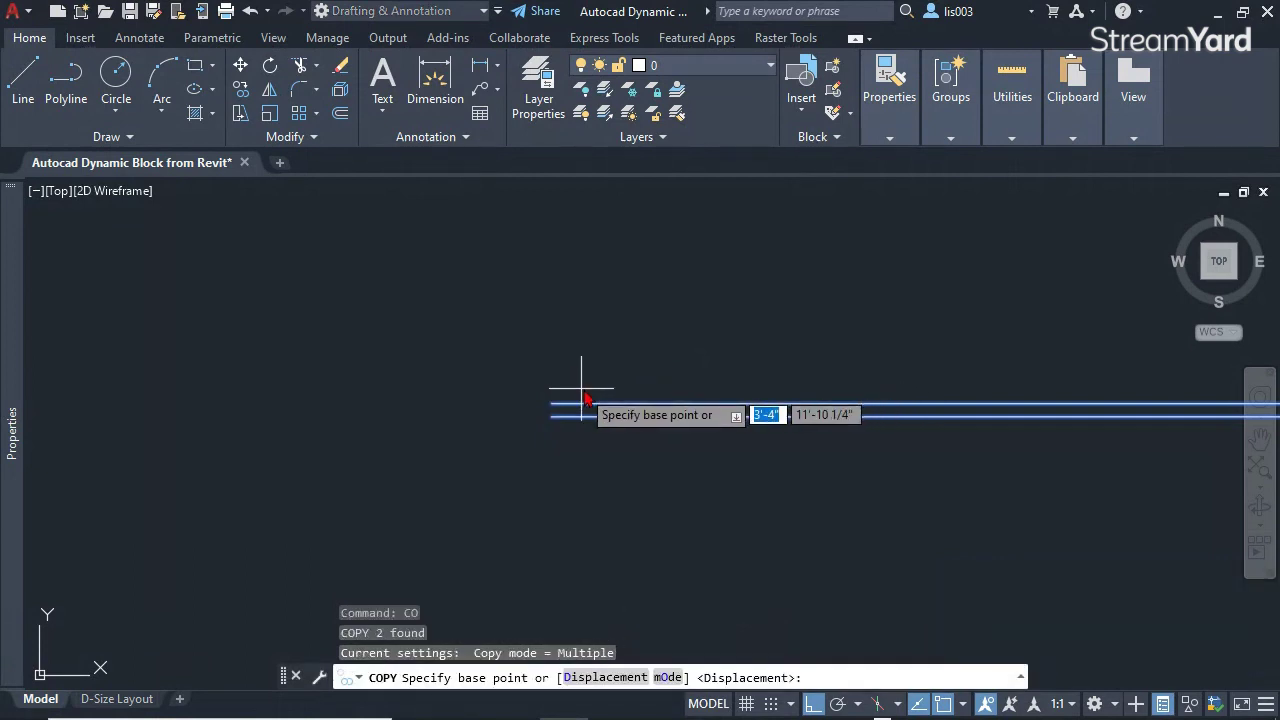
{"action": "left_click", "coordinate": [551, 404]}
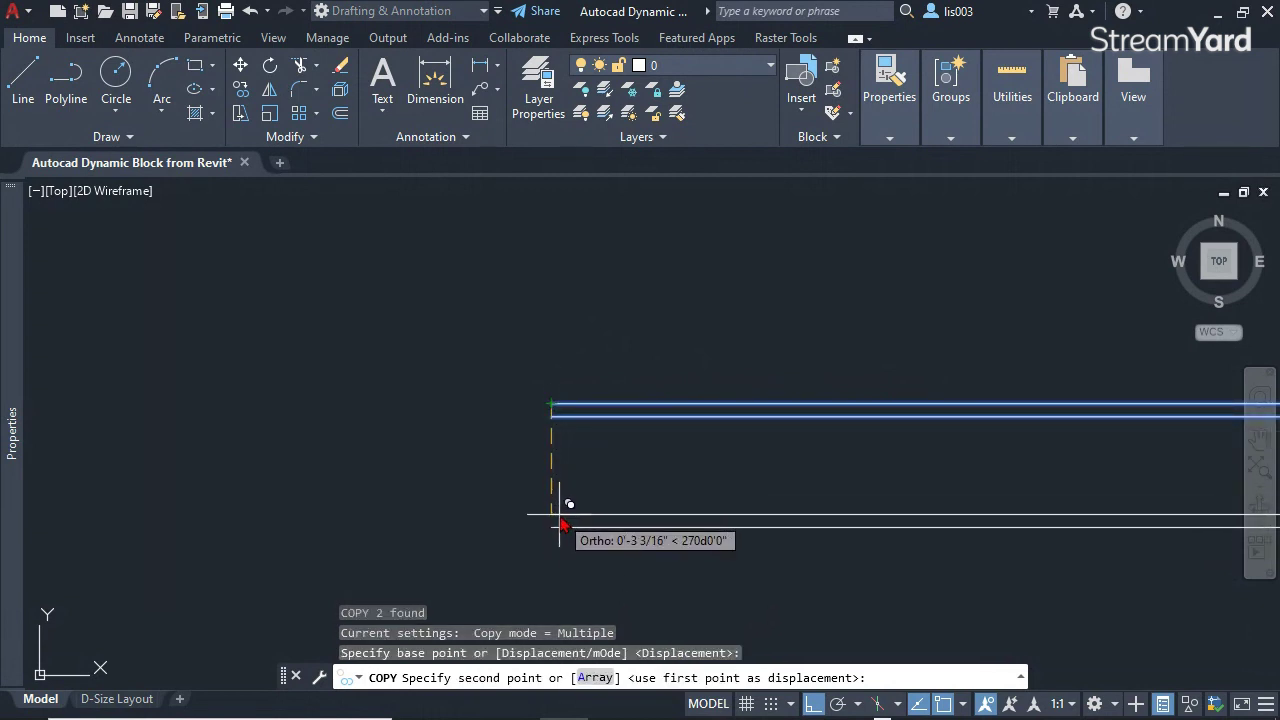
{"action": "type", "text": "A"}
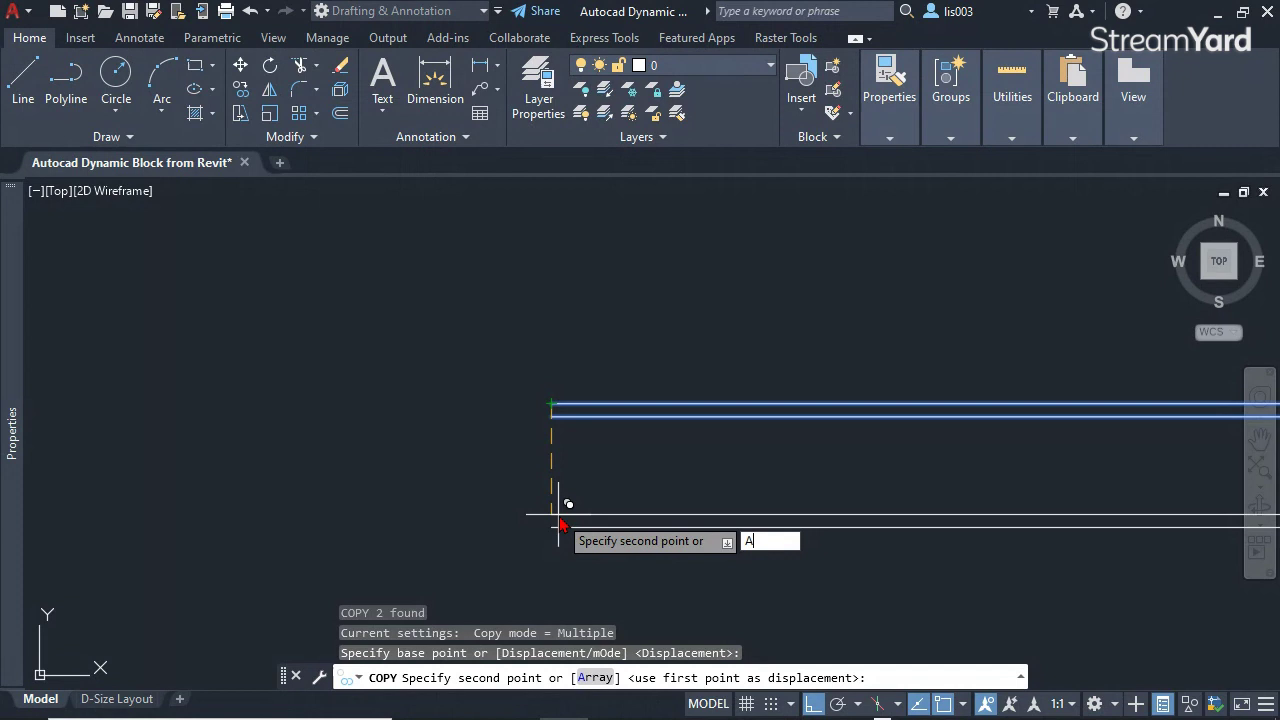
{"action": "key", "text": "Return"}
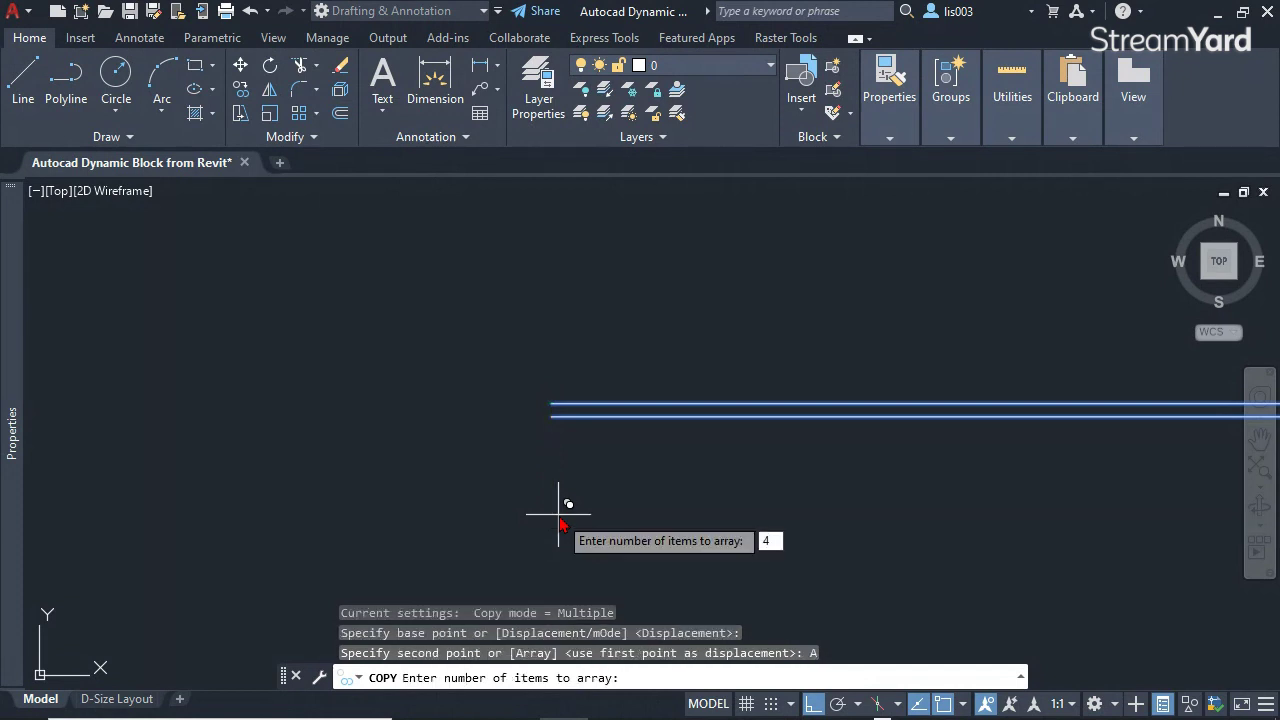
{"action": "type", "text": "4"}
{"action": "key", "text": "Return"}
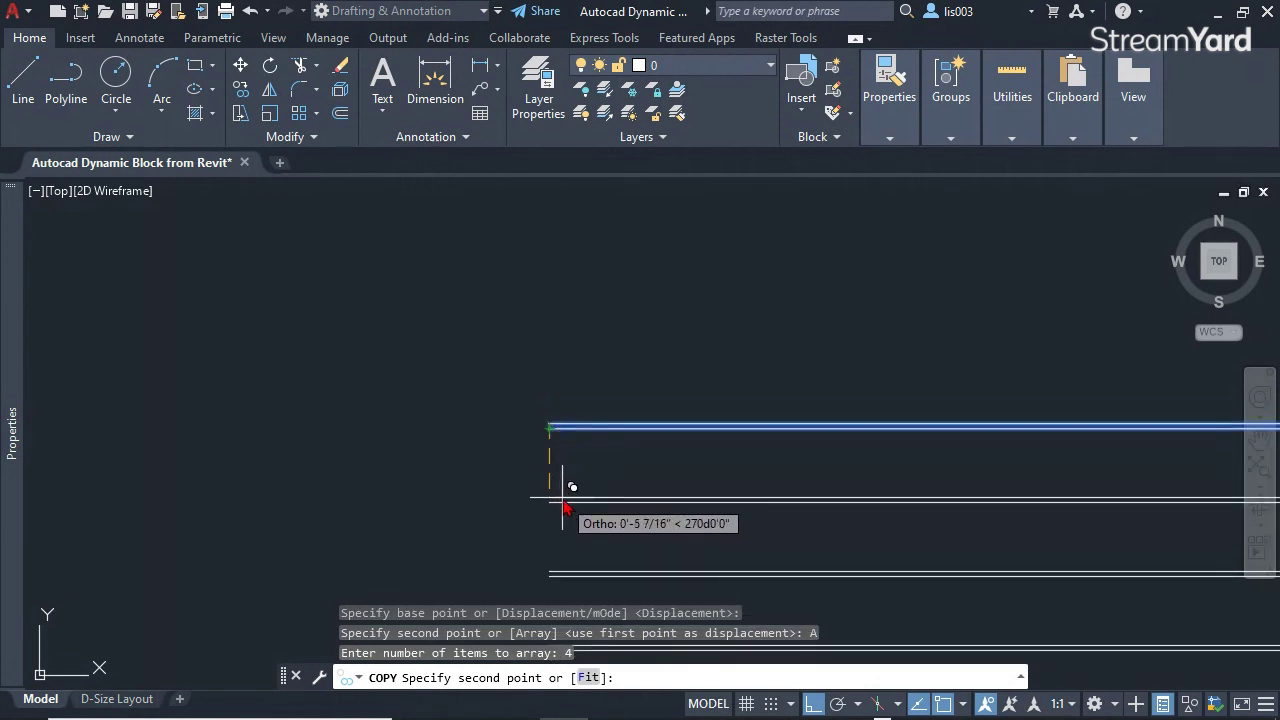
{"action": "type", "text": "F"}
{"action": "key", "text": "Return"}
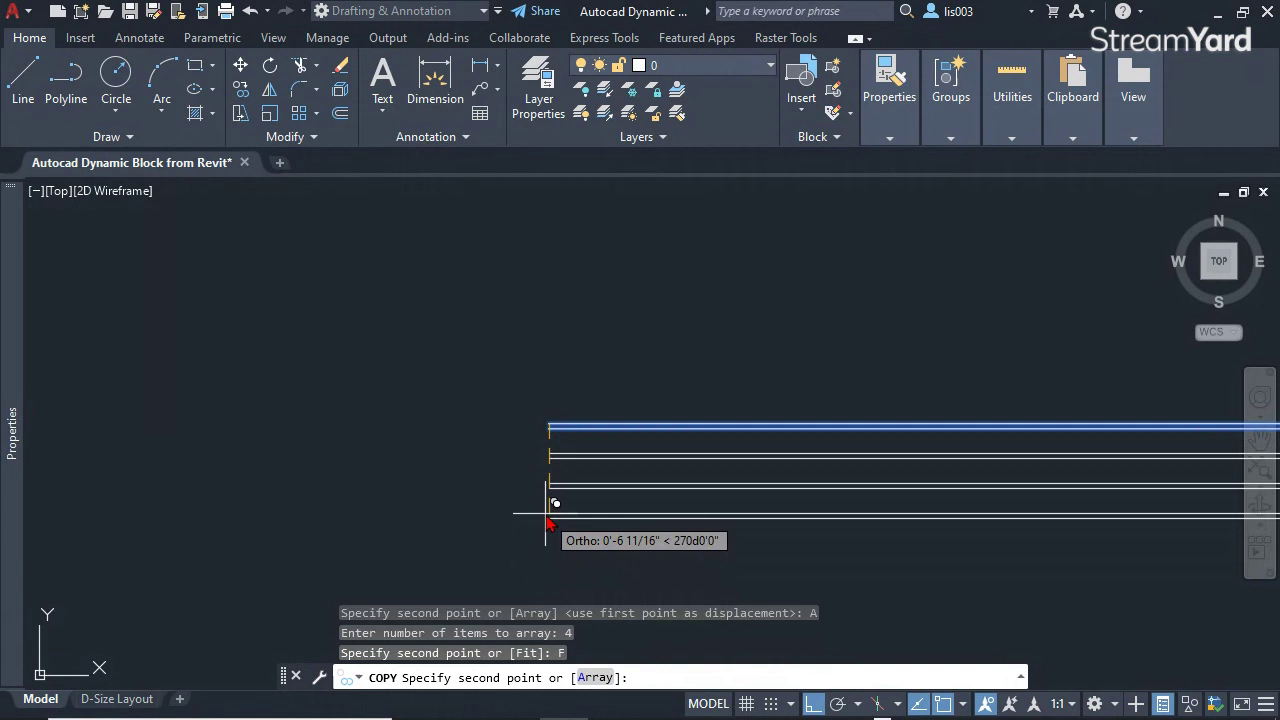
{"action": "scroll", "coordinate": [547, 557], "scroll_direction": "up", "scroll_amount": 1}
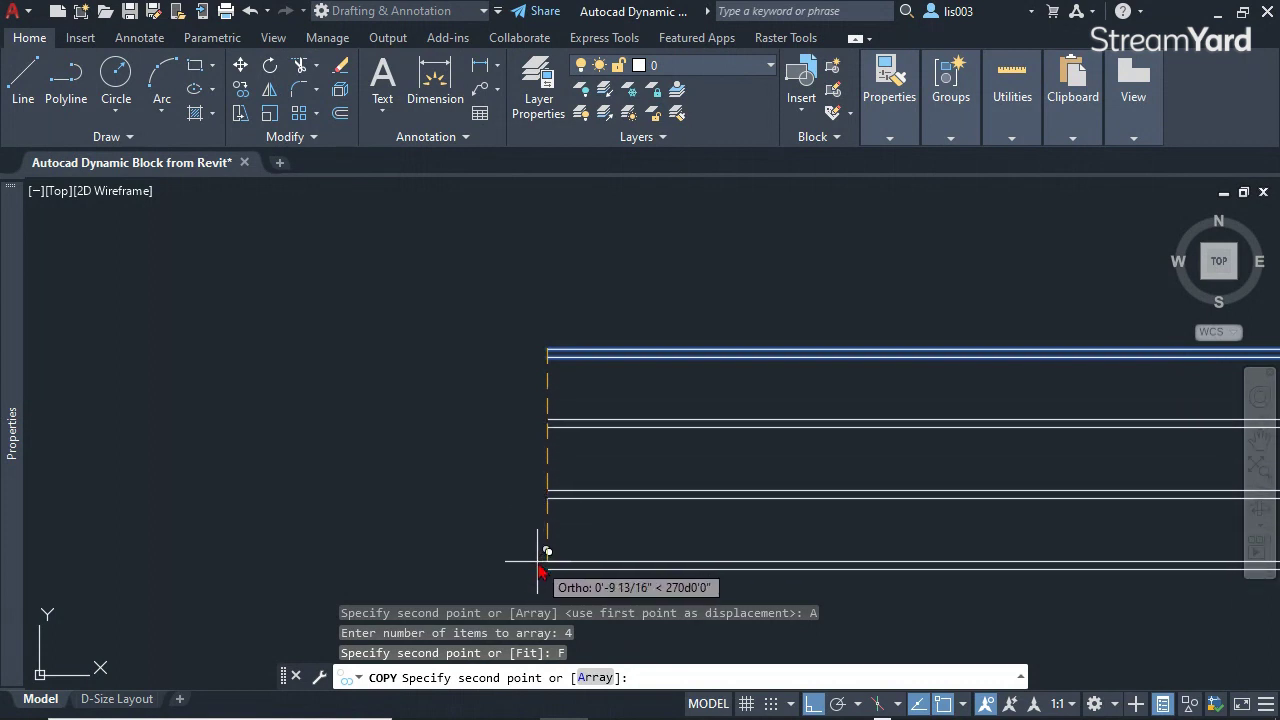
{"action": "type", "text": "8"}
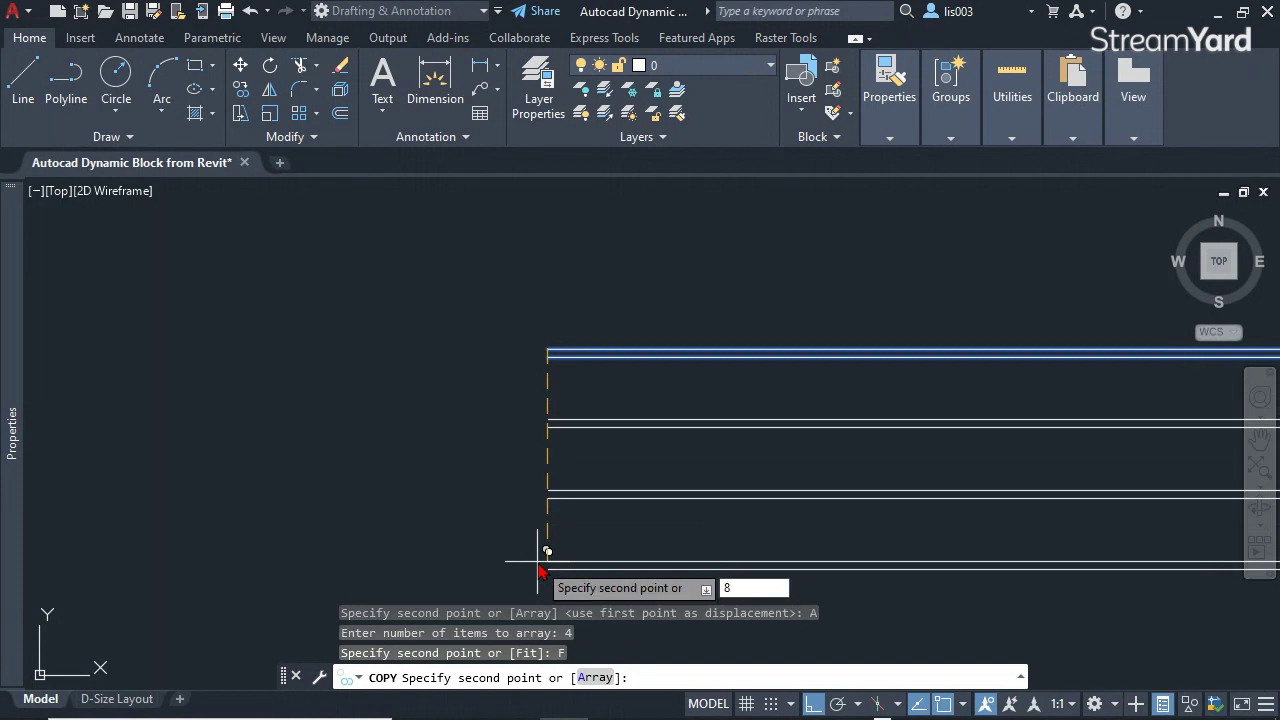
{"action": "key", "text": "Return"}
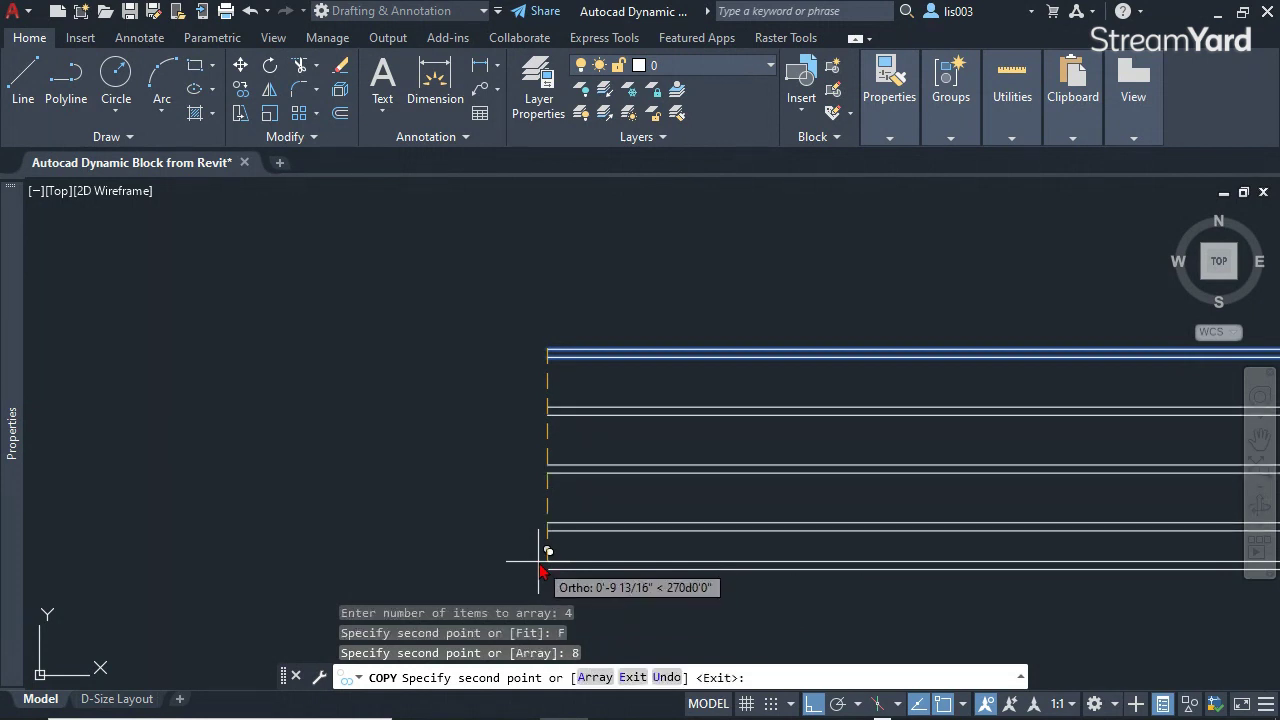
{"action": "key", "text": "Return"}
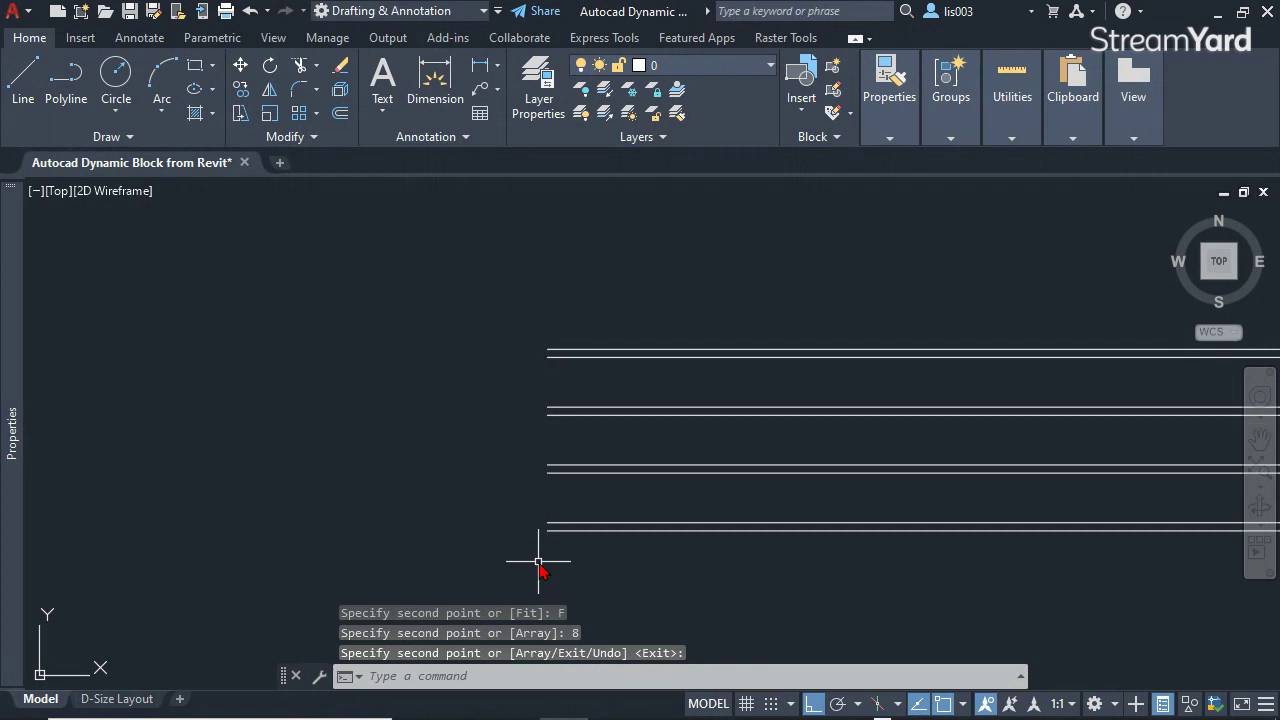
- Delete the lowest line of the bottom joint pair
{"action": "middle_click_drag", "start_coordinate": [617, 449], "coordinate": [640, 486]}
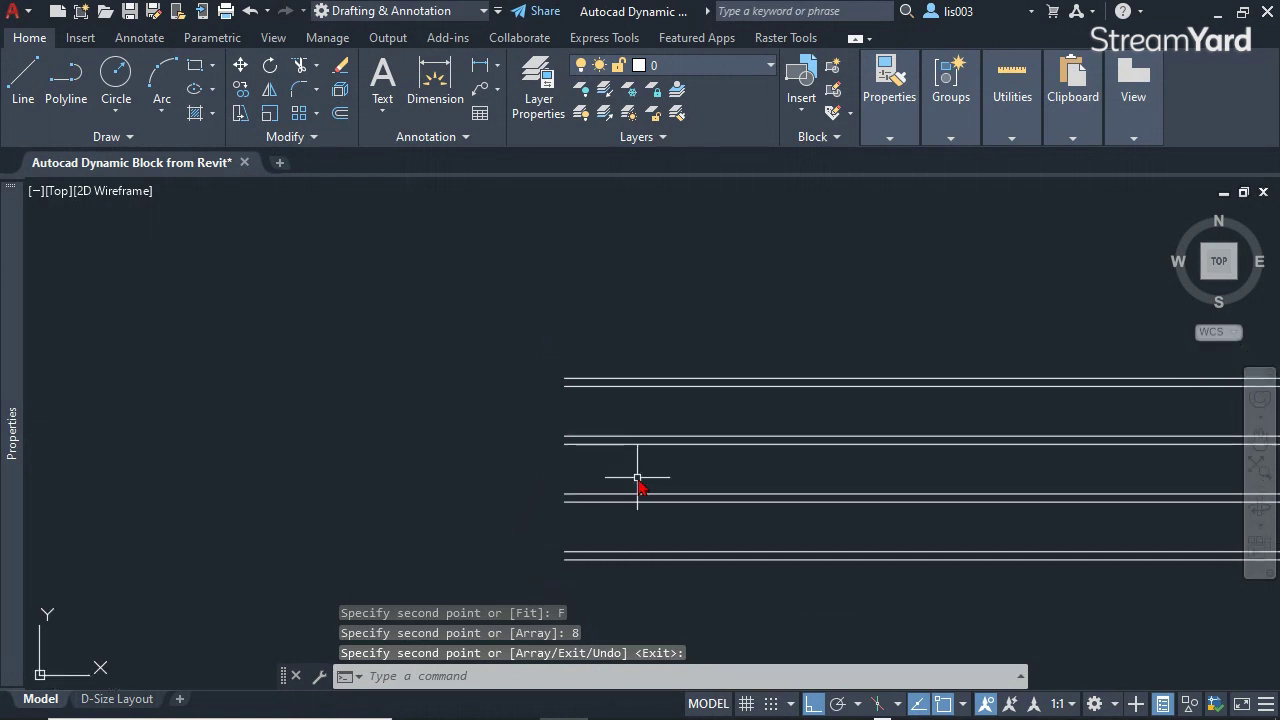
{"action": "scroll", "coordinate": [605, 573], "scroll_direction": "up", "scroll_amount": 2}
{"action": "left_click", "coordinate": [609, 560]}
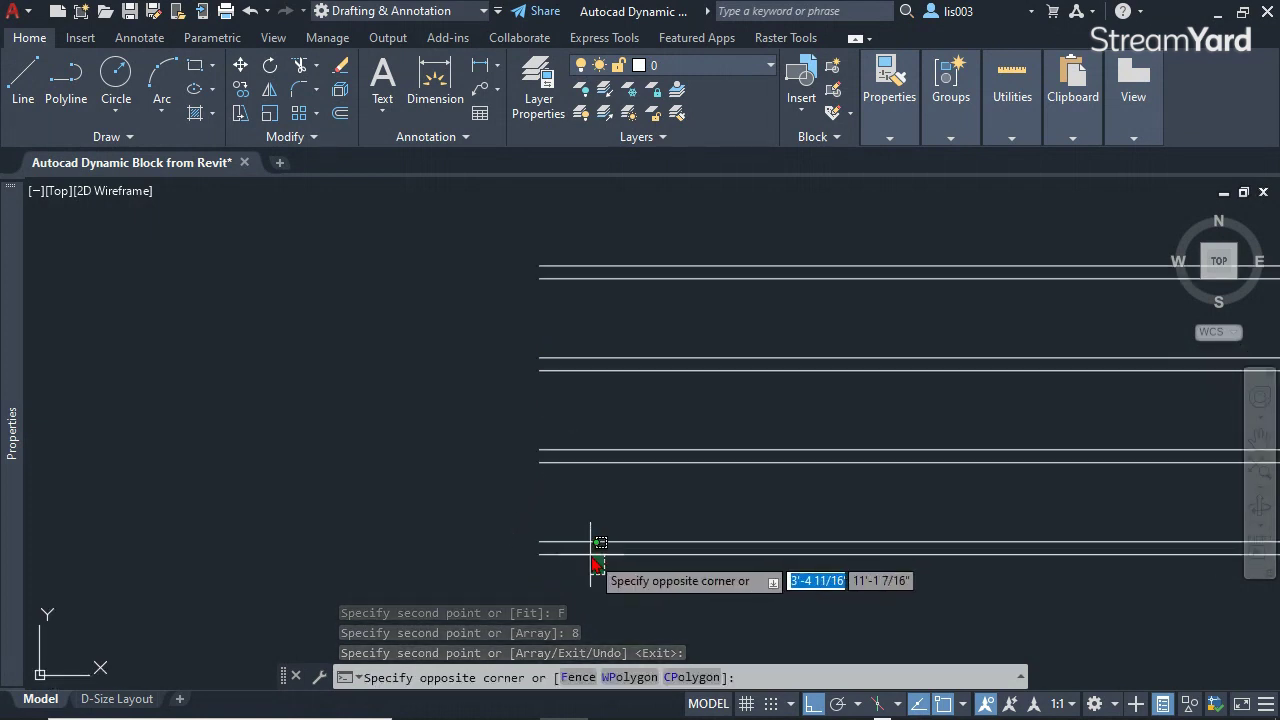
{"action": "left_click", "coordinate": [577, 563]}
{"action": "key", "text": "Delete"}
{"action": "scroll", "coordinate": [565, 565], "scroll_direction": "down", "scroll_amount": 2}
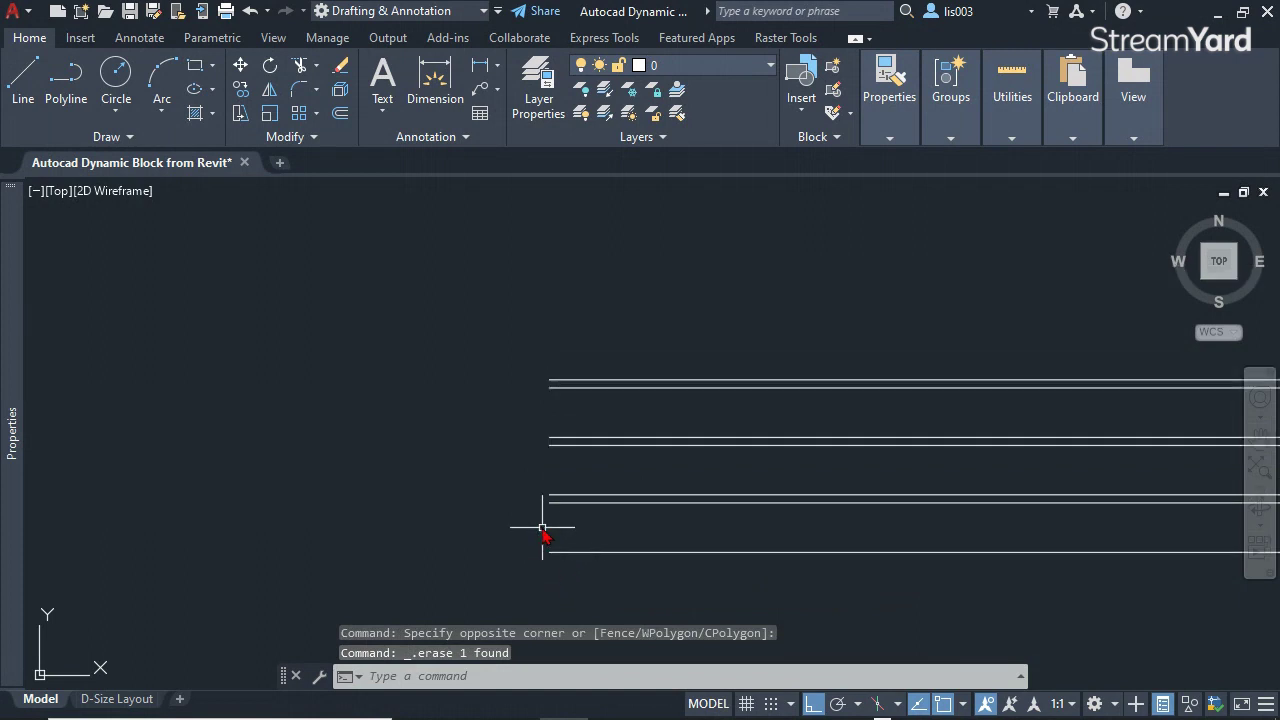
{"action": "type", "text": "DI"}
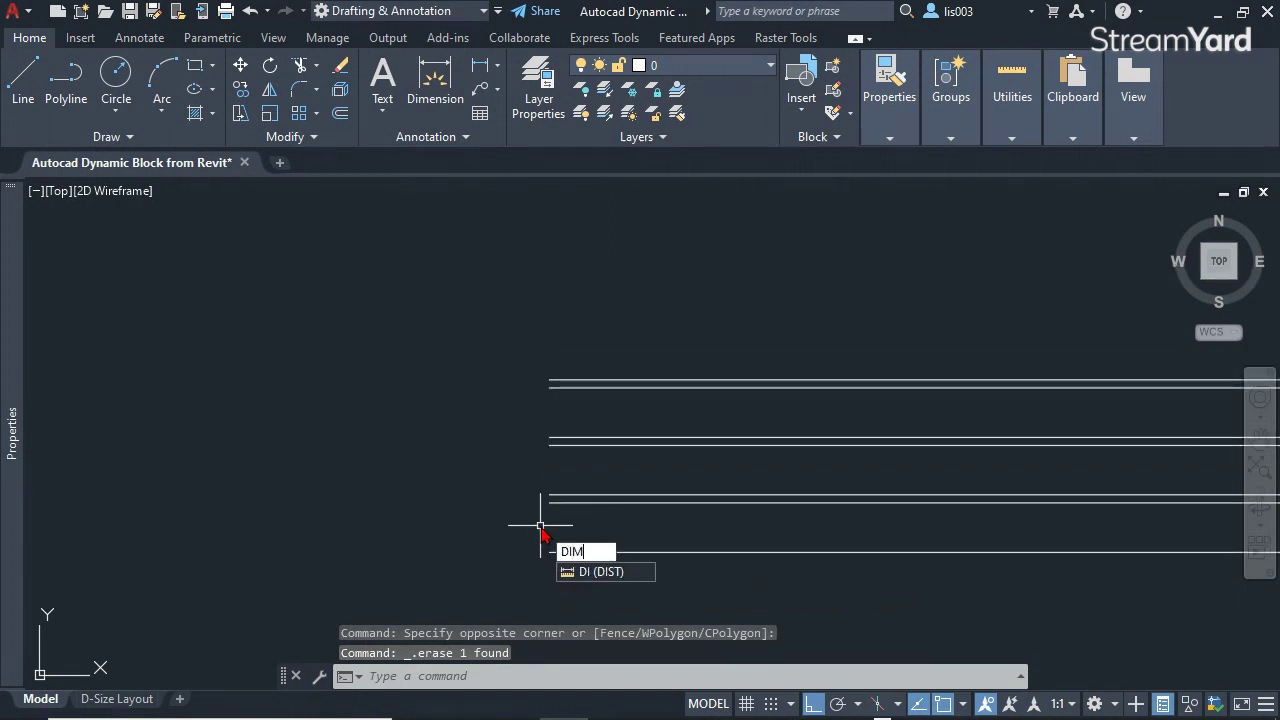
{"action": "type", "text": "M"}
{"action": "key", "text": "Return"}
{"action": "key", "text": "Return"}
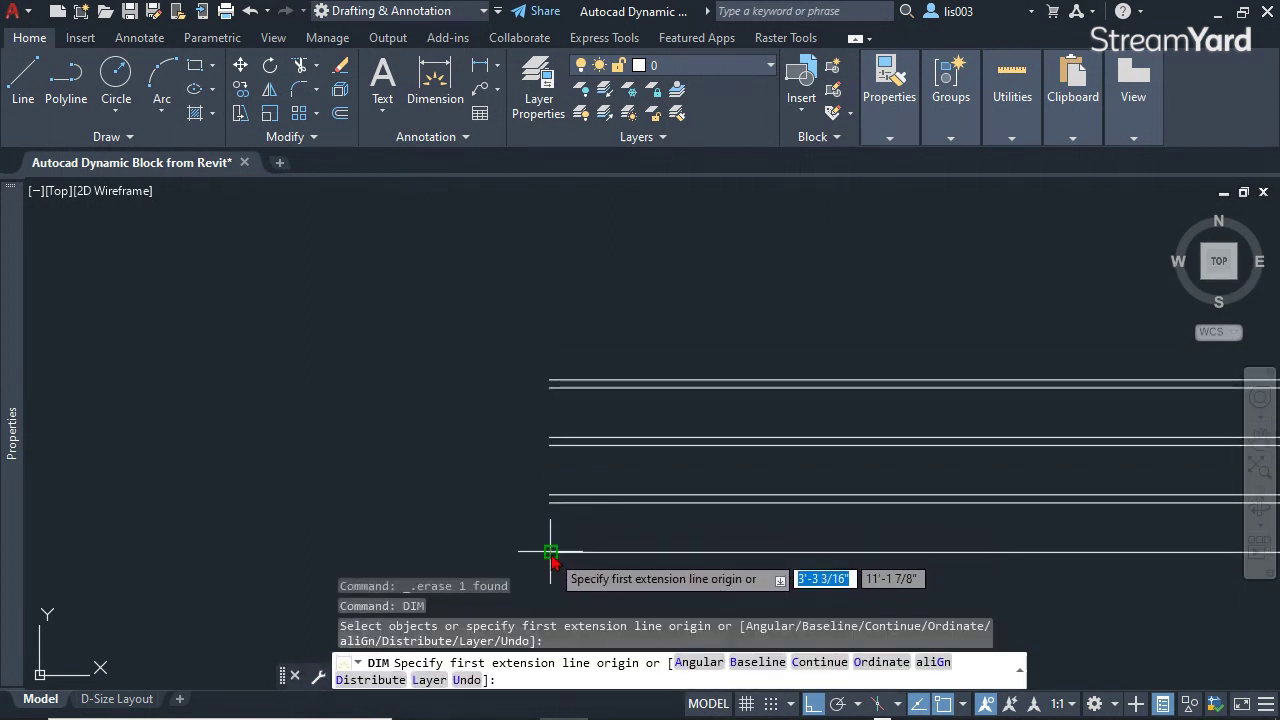
{"action": "left_click", "coordinate": [549, 551]}
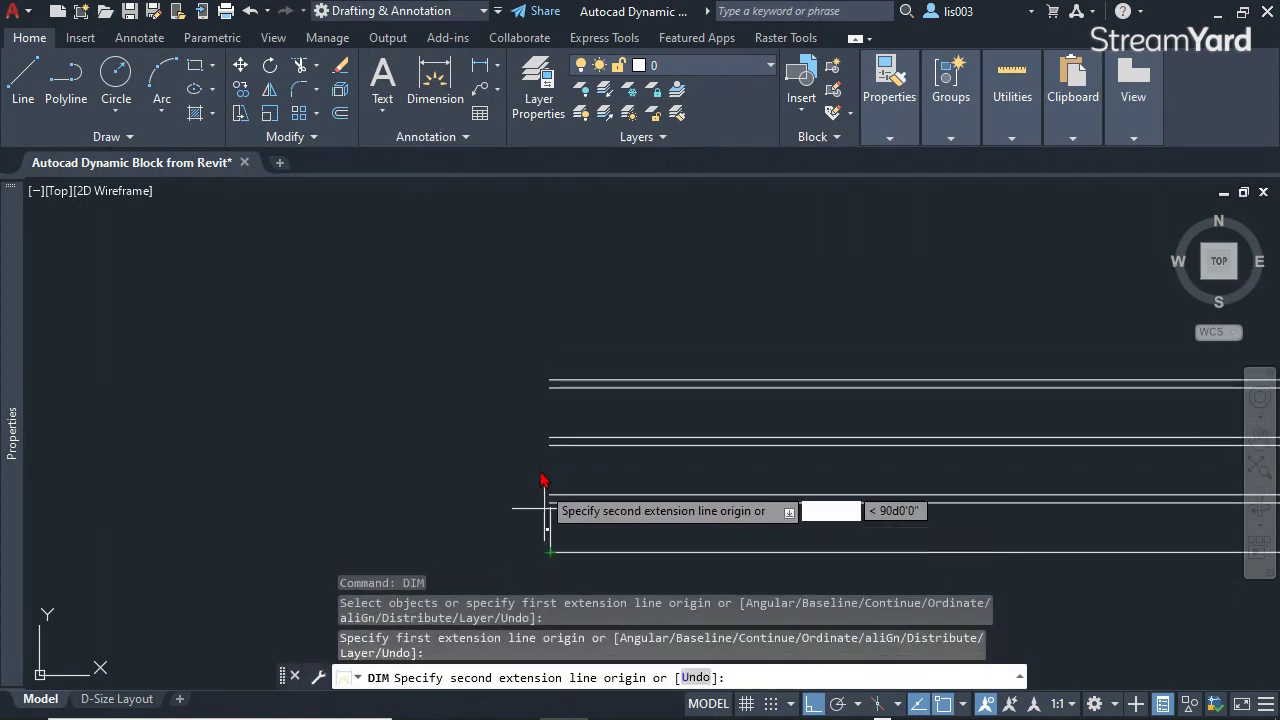
{"action": "left_click", "coordinate": [549, 385]}
{"action": "scroll", "coordinate": [550, 390], "scroll_direction": "up", "scroll_amount": 5}
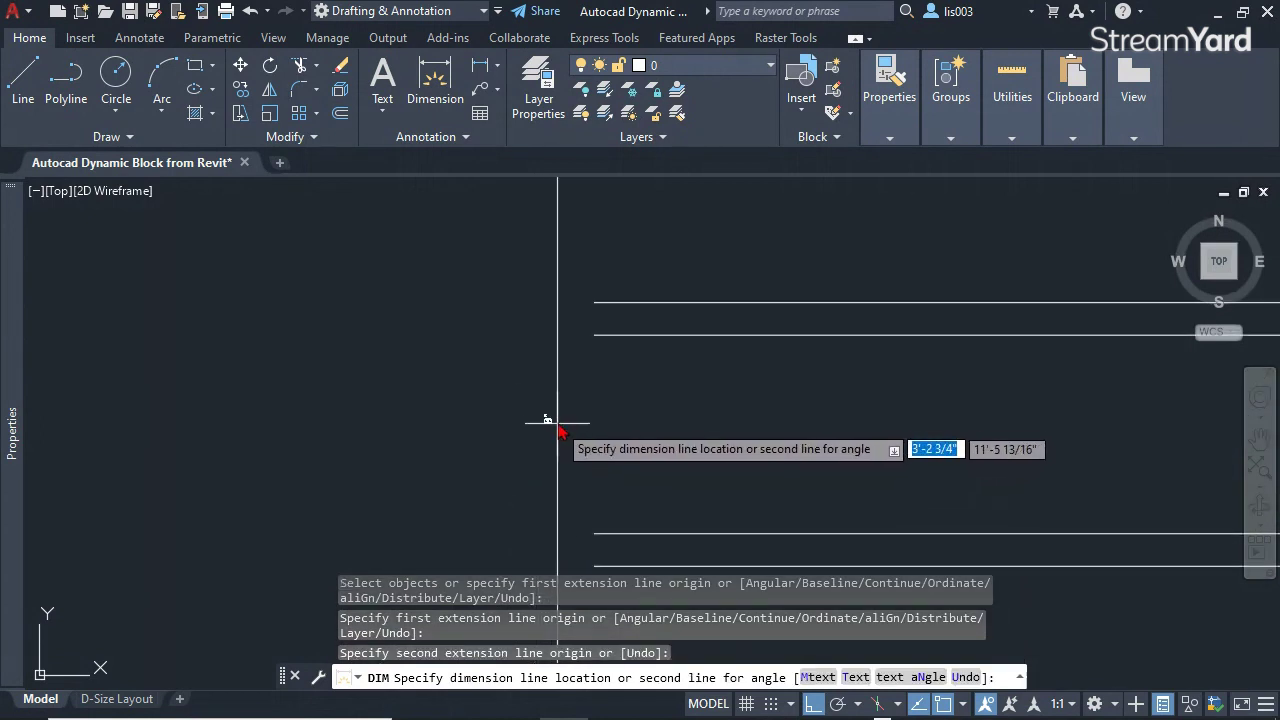
{"action": "scroll", "coordinate": [530, 445], "scroll_direction": "down", "scroll_amount": 3}
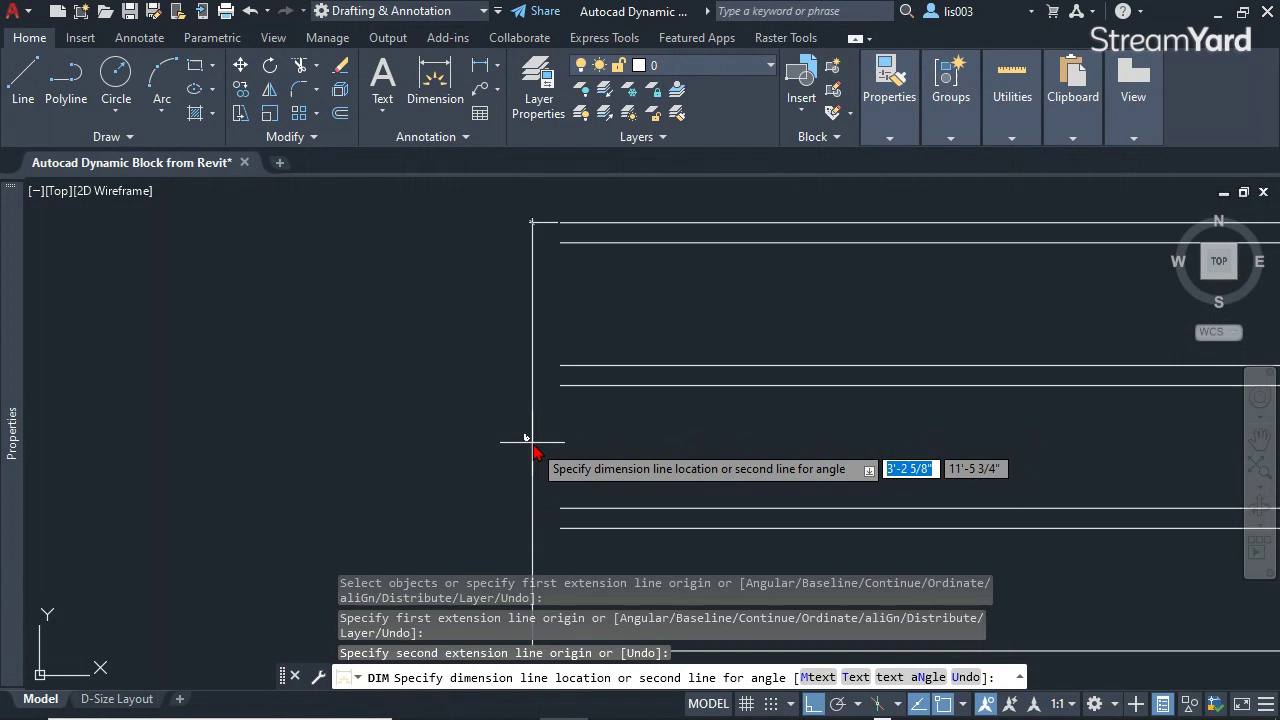
{"action": "scroll", "coordinate": [532, 463], "scroll_direction": "down", "scroll_amount": 3}
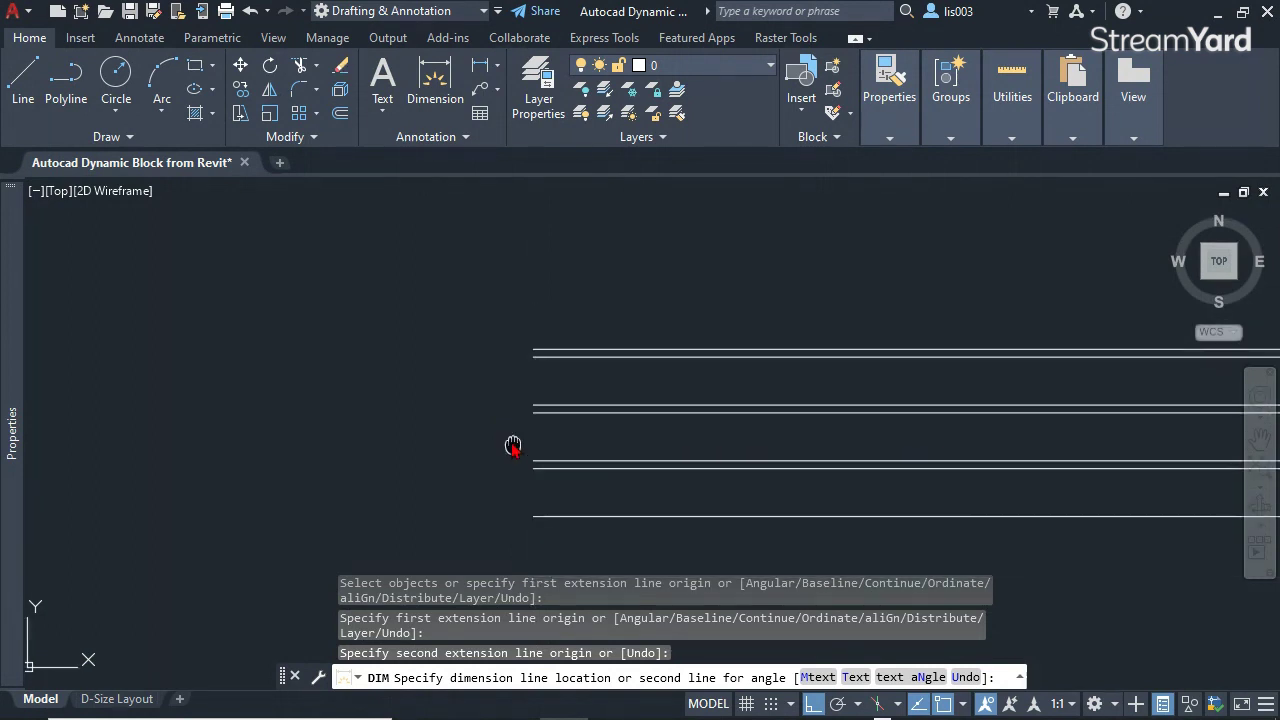
{"action": "key", "text": "Escape"}
- Measure the brick height between the bottom mortar joint and the lowest line with a trial dimension, without placing it
{"action": "mouse_move", "coordinate": [523, 514]}
{"action": "middle_mouse_down"}
{"action": "mouse_move", "coordinate": [608, 508]}
{"action": "mouse_move", "coordinate": [587, 518]}
{"action": "middle_mouse_up"}
{"action": "scroll", "coordinate": [535, 485], "scroll_direction": "up", "scroll_amount": 3}
{"action": "key", "text": "Return"}
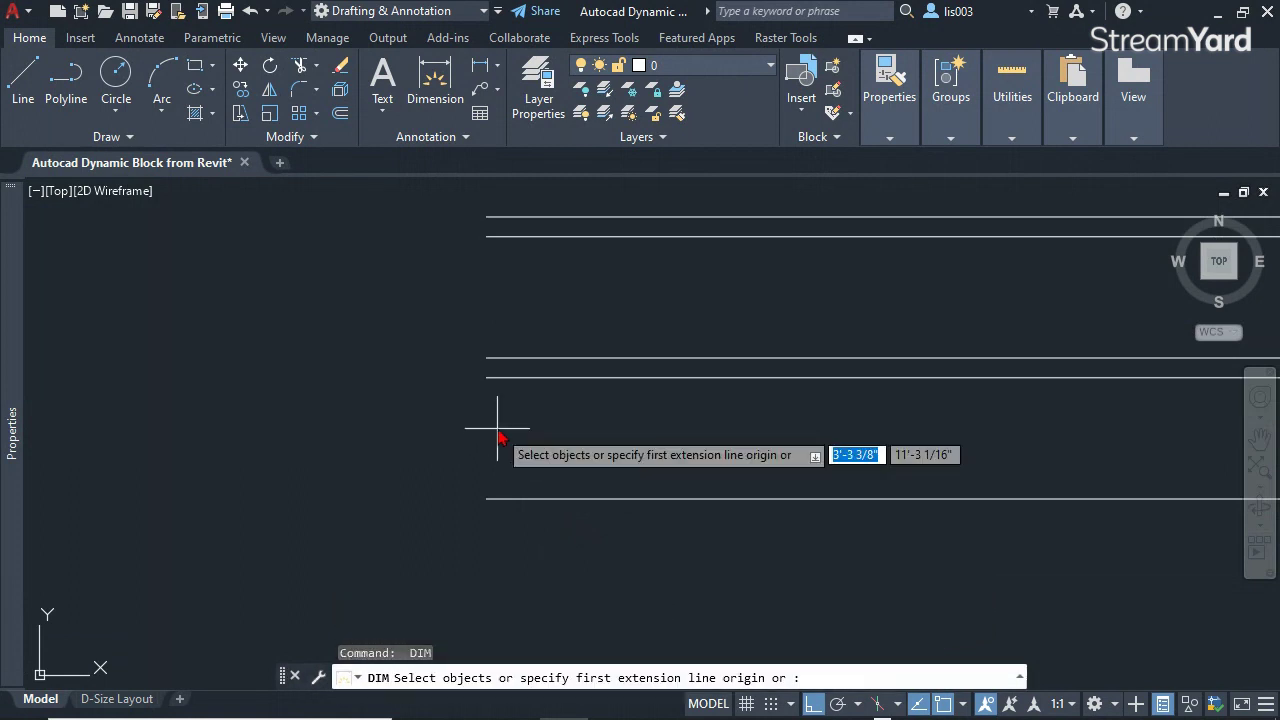
{"action": "left_click", "coordinate": [487, 379]}
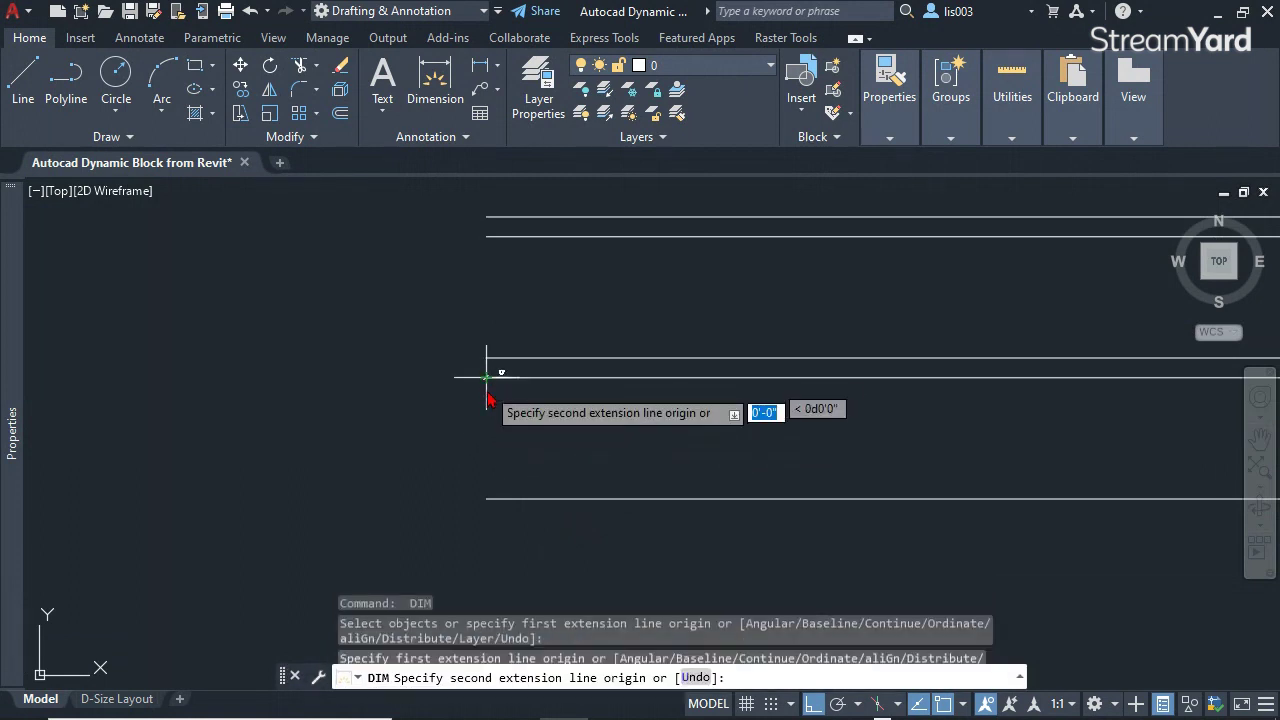
{"action": "scroll", "coordinate": [483, 482], "scroll_direction": "up", "scroll_amount": 2}
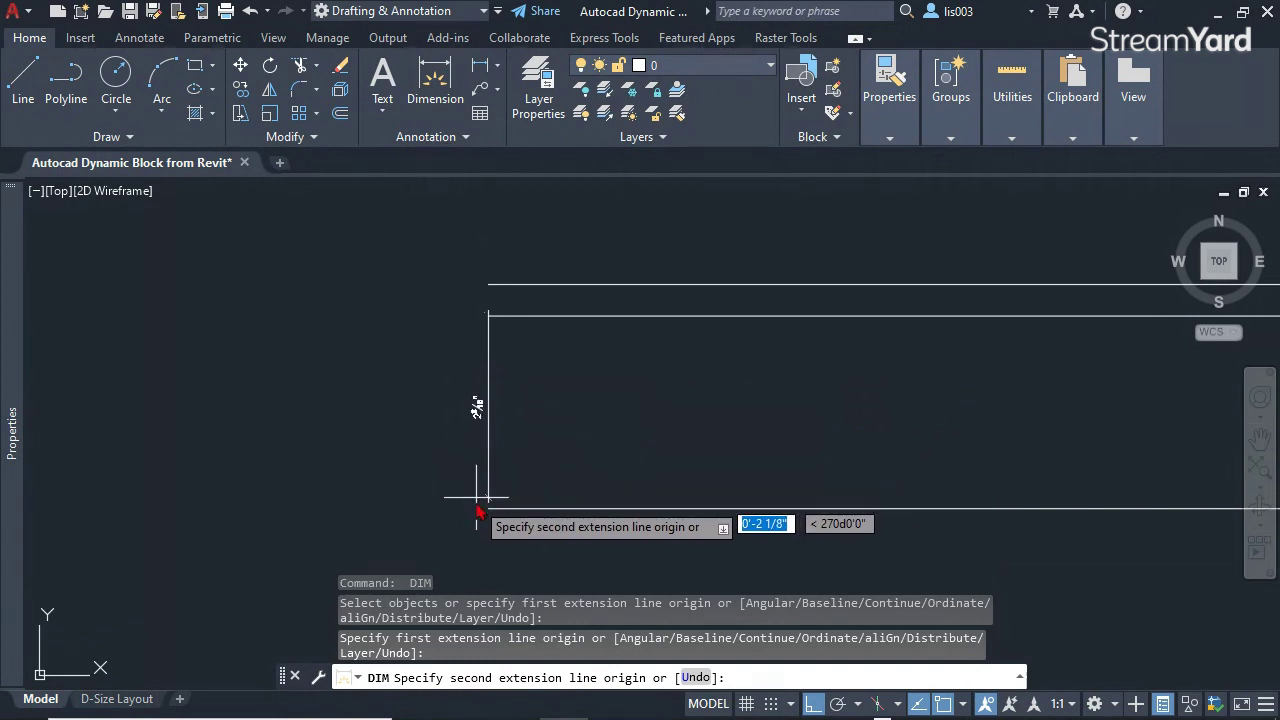
{"action": "scroll", "coordinate": [478, 503], "scroll_direction": "down", "scroll_amount": 2}
{"action": "key", "text": "Escape"}
{"action": "scroll", "coordinate": [500, 470], "scroll_direction": "down", "scroll_amount": 3}
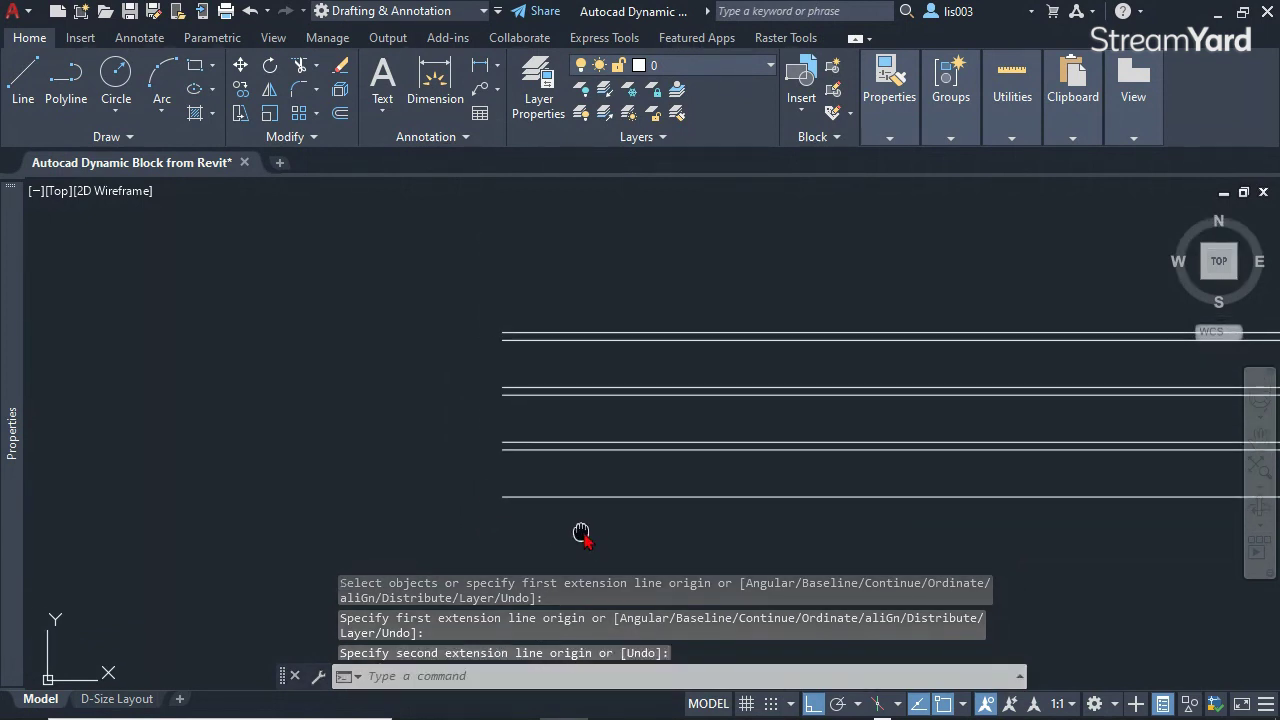
- Draw a vertical line about 1'-4" tall crossing all the joint lines near their left ends
{"action": "type", "text": "l"}
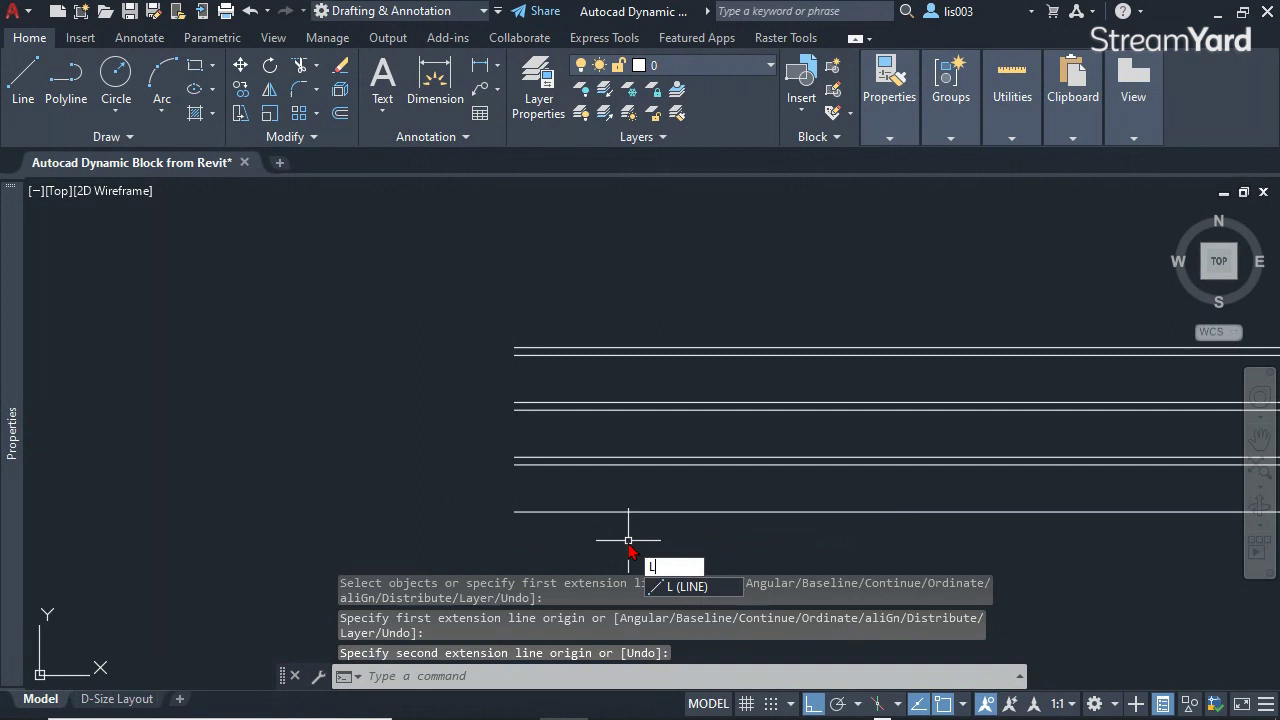
{"action": "key", "text": "Return"}
{"action": "left_click", "coordinate": [575, 595]}
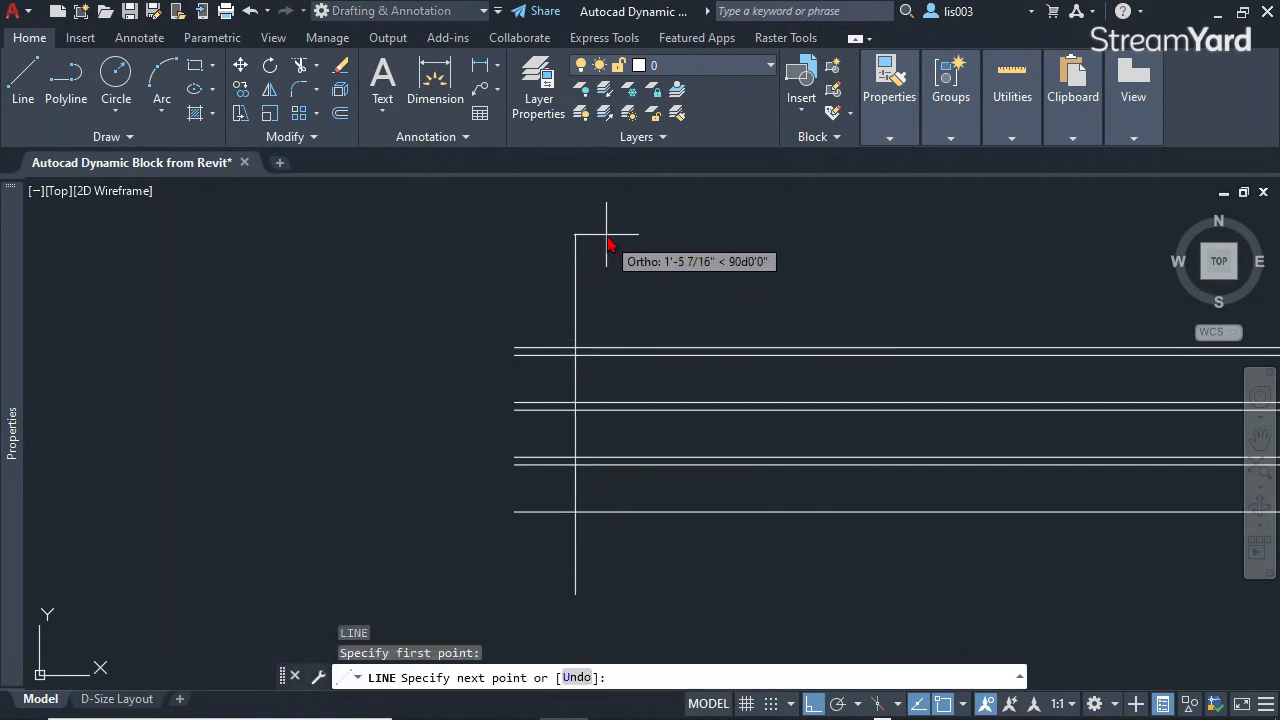
{"action": "left_click", "coordinate": [597, 268]}
{"action": "key", "text": "Escape"}
{"action": "middle_click_drag", "start_coordinate": [677, 514], "coordinate": [637, 517]}
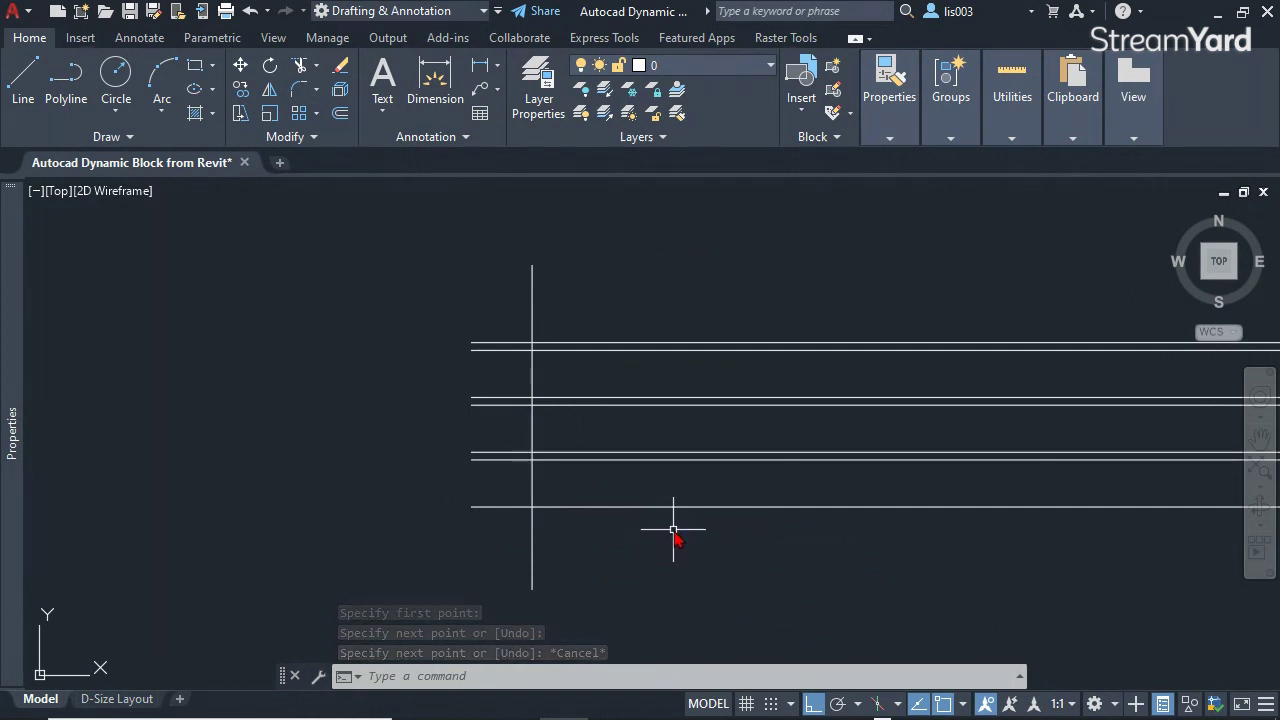
- Offset the vertical line 3-5/8" to the right to mark the brick's width
{"action": "middle_click_drag", "start_coordinate": [715, 573], "coordinate": [670, 583]}
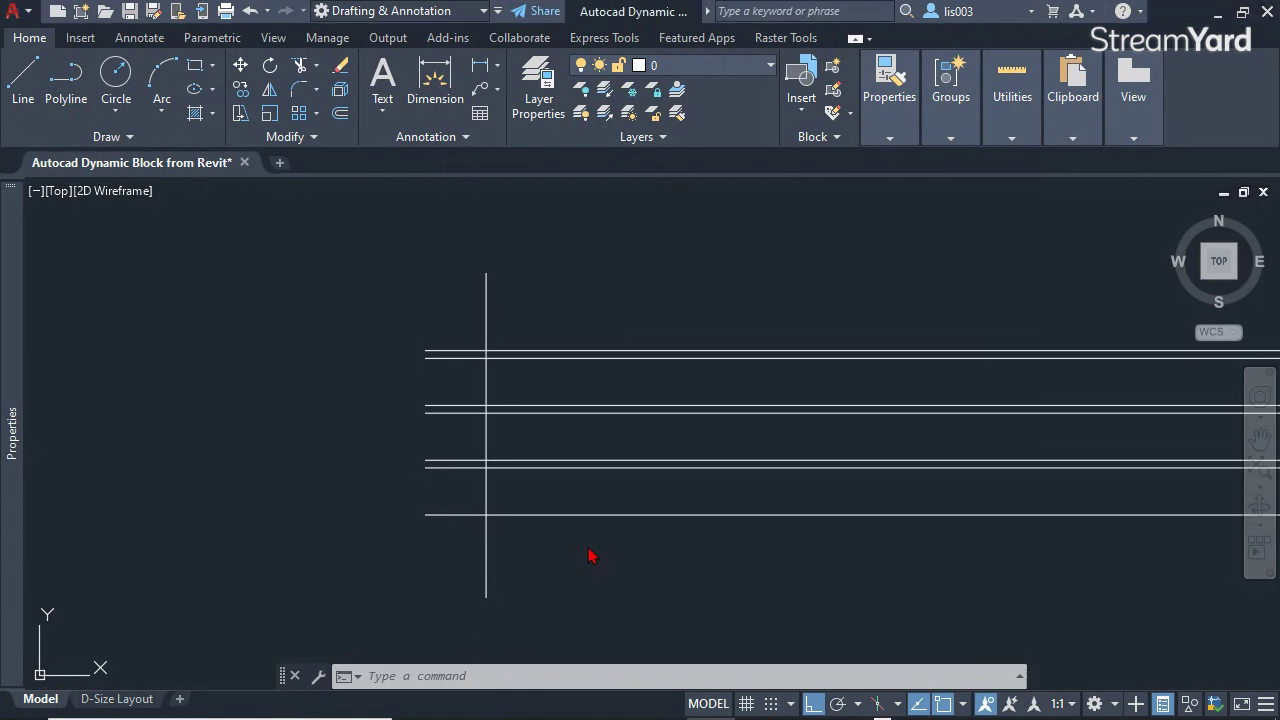
{"action": "type", "text": "O"}
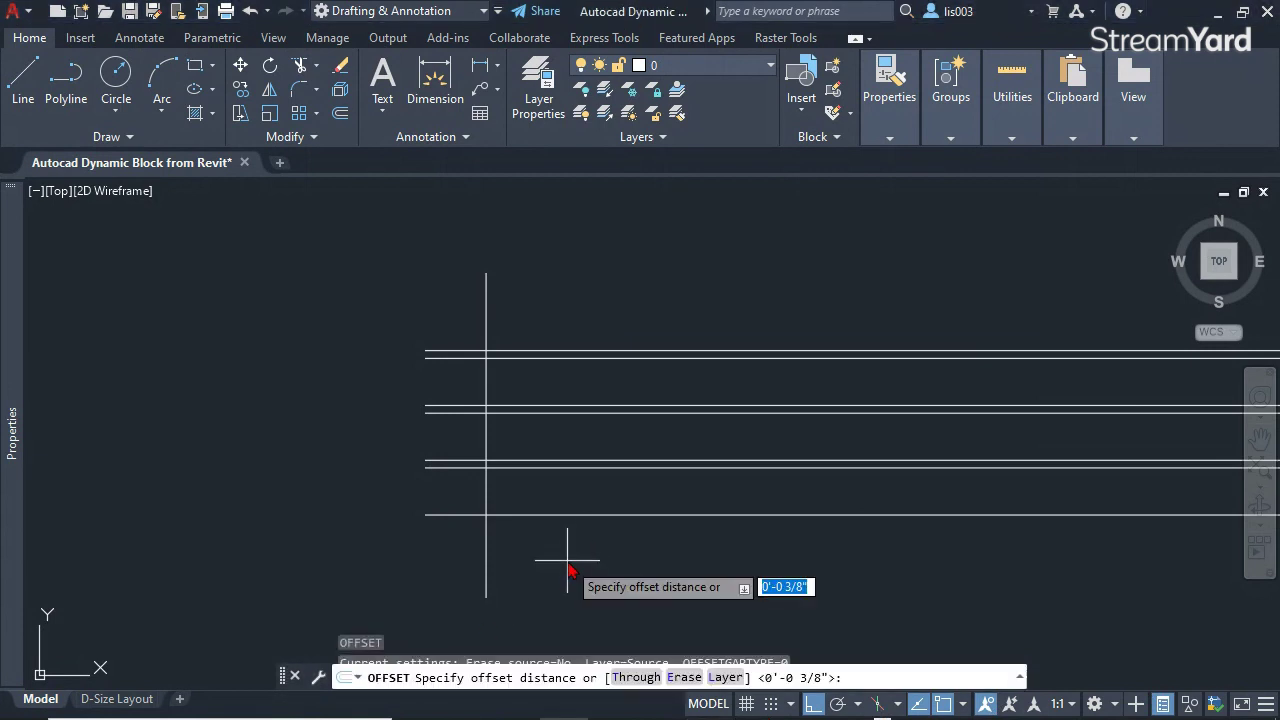
{"action": "type", "text": "3-5/8"}
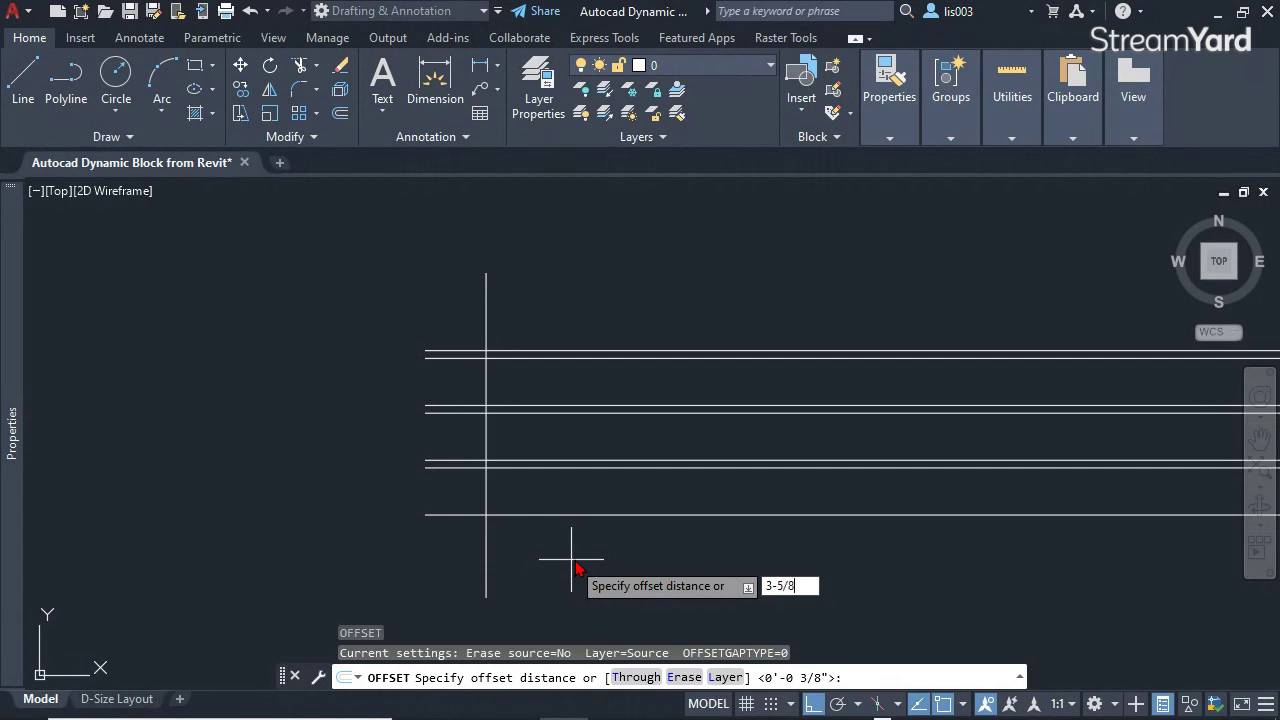
{"action": "key", "text": "Return"}
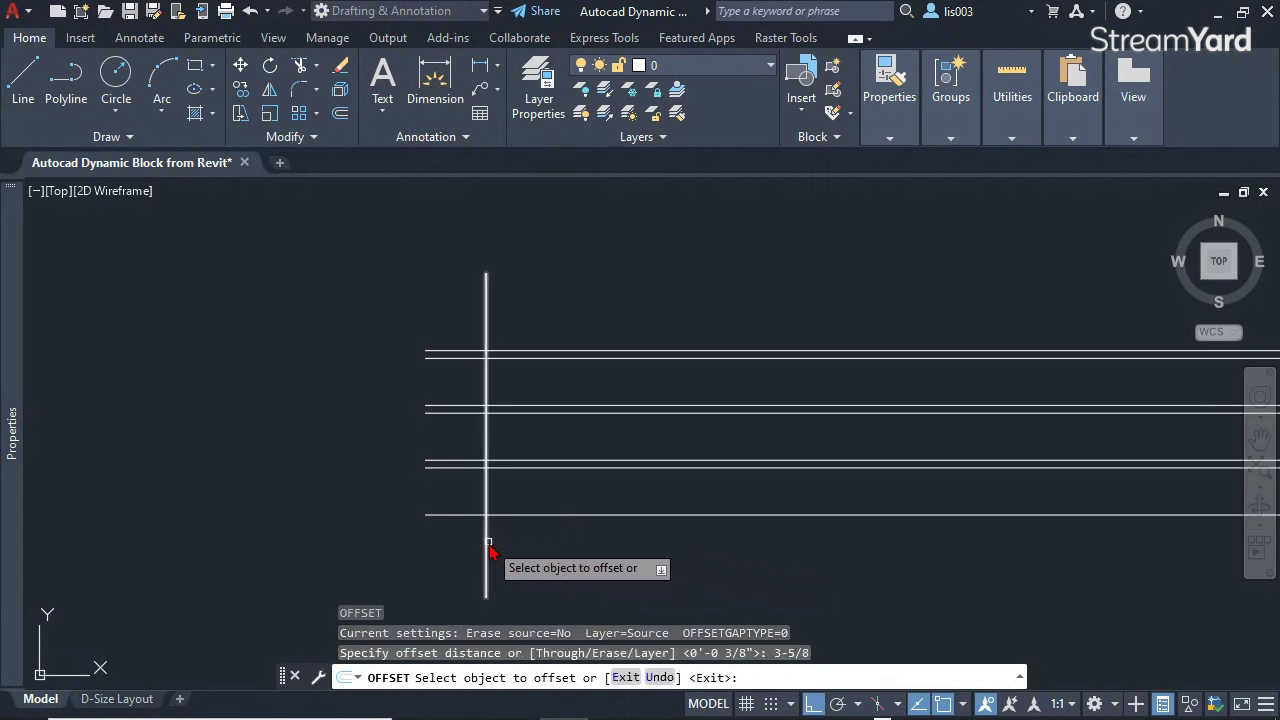
{"action": "left_click", "coordinate": [486, 551]}
{"action": "left_click", "coordinate": [640, 545]}
{"action": "key", "text": "Return"}
- Draw a rectangle for the lowest brick, from the joint's lower edge at the left vertical to the bottom line at the right vertical
{"action": "scroll", "coordinate": [506, 529], "scroll_direction": "up", "scroll_amount": 5}
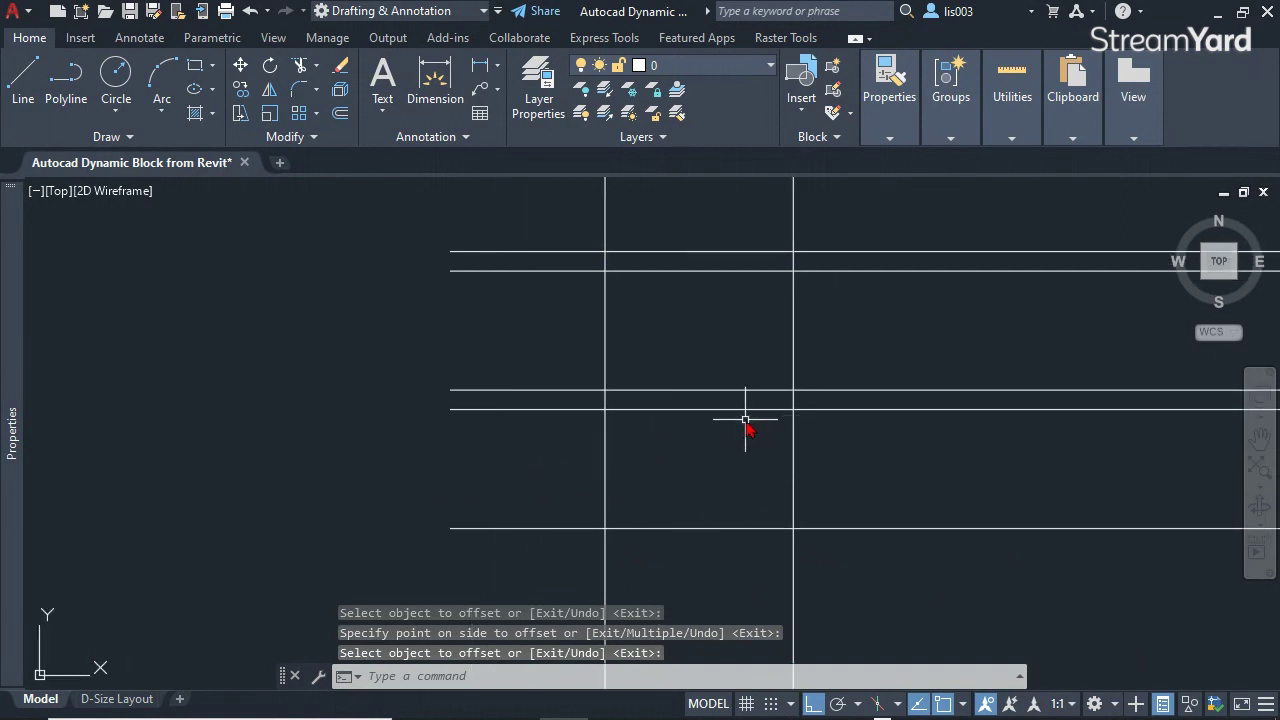
{"action": "scroll", "coordinate": [735, 422], "scroll_direction": "down", "scroll_amount": 3}
{"action": "scroll", "coordinate": [660, 522], "scroll_direction": "down", "scroll_amount": 1}
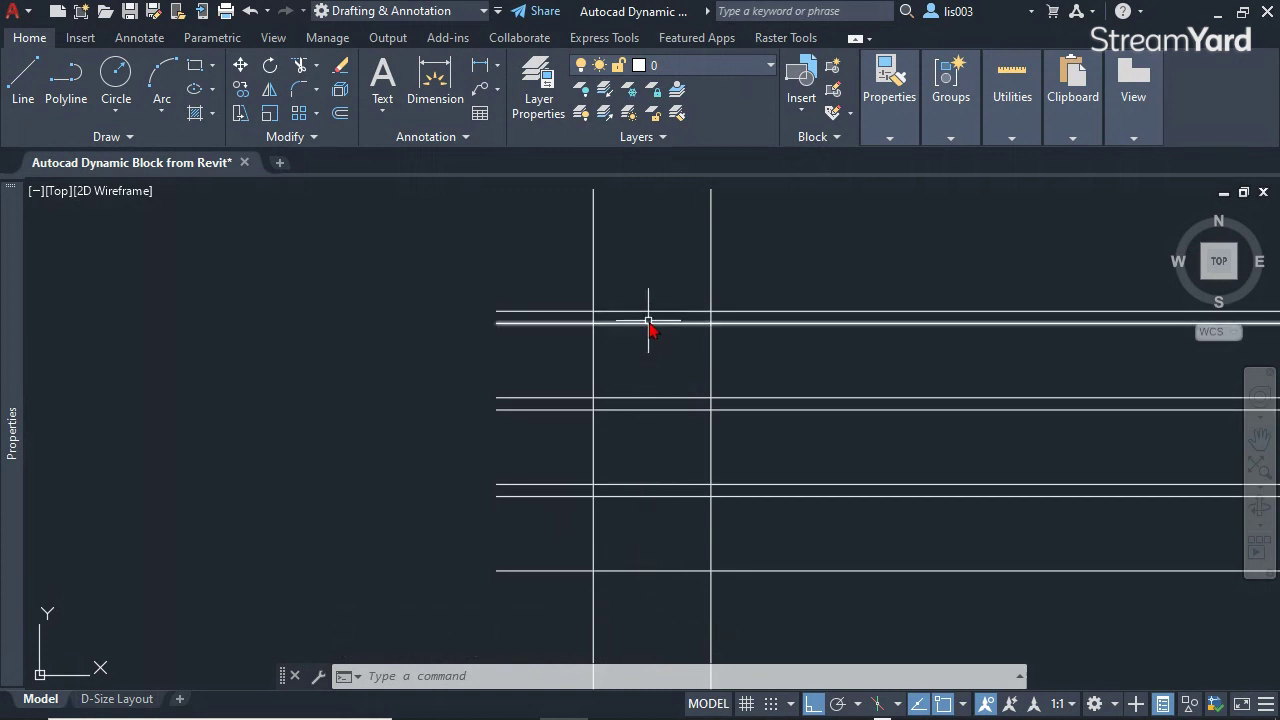
{"action": "scroll", "coordinate": [644, 510], "scroll_direction": "up", "scroll_amount": 4}
{"action": "middle_click_drag", "start_coordinate": [644, 540], "coordinate": [626, 480]}
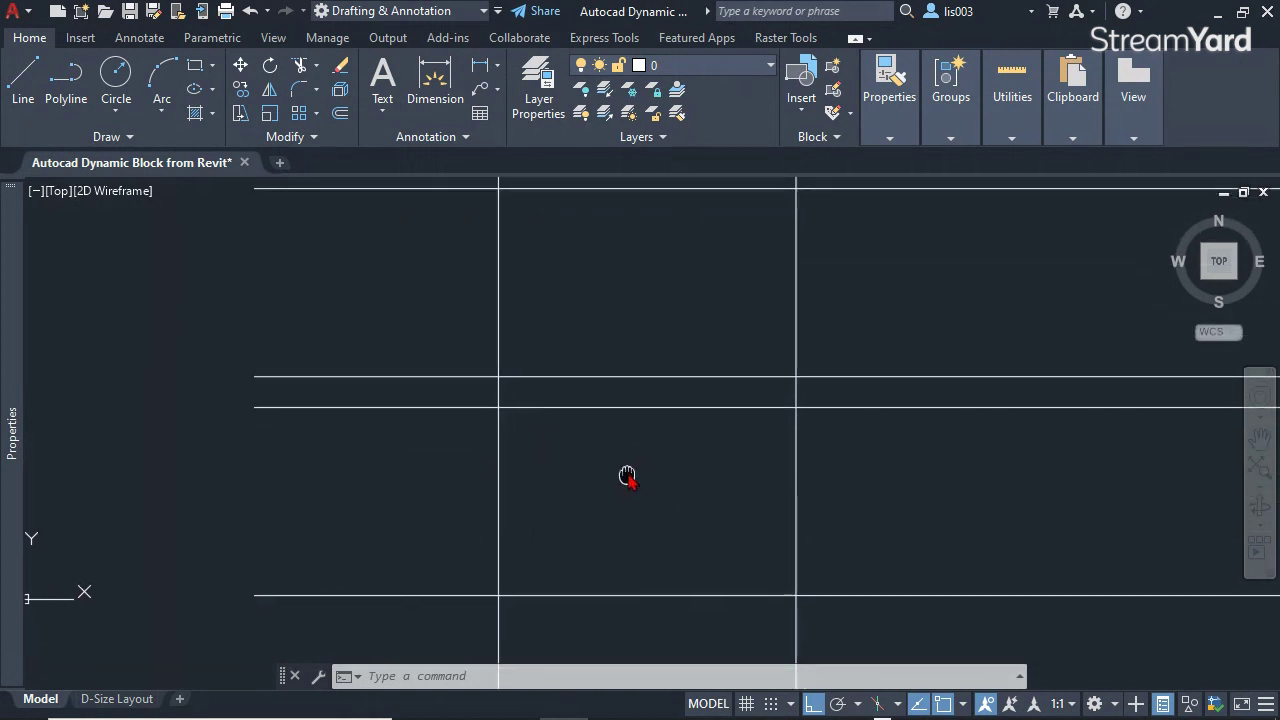
{"action": "type", "text": "REC"}
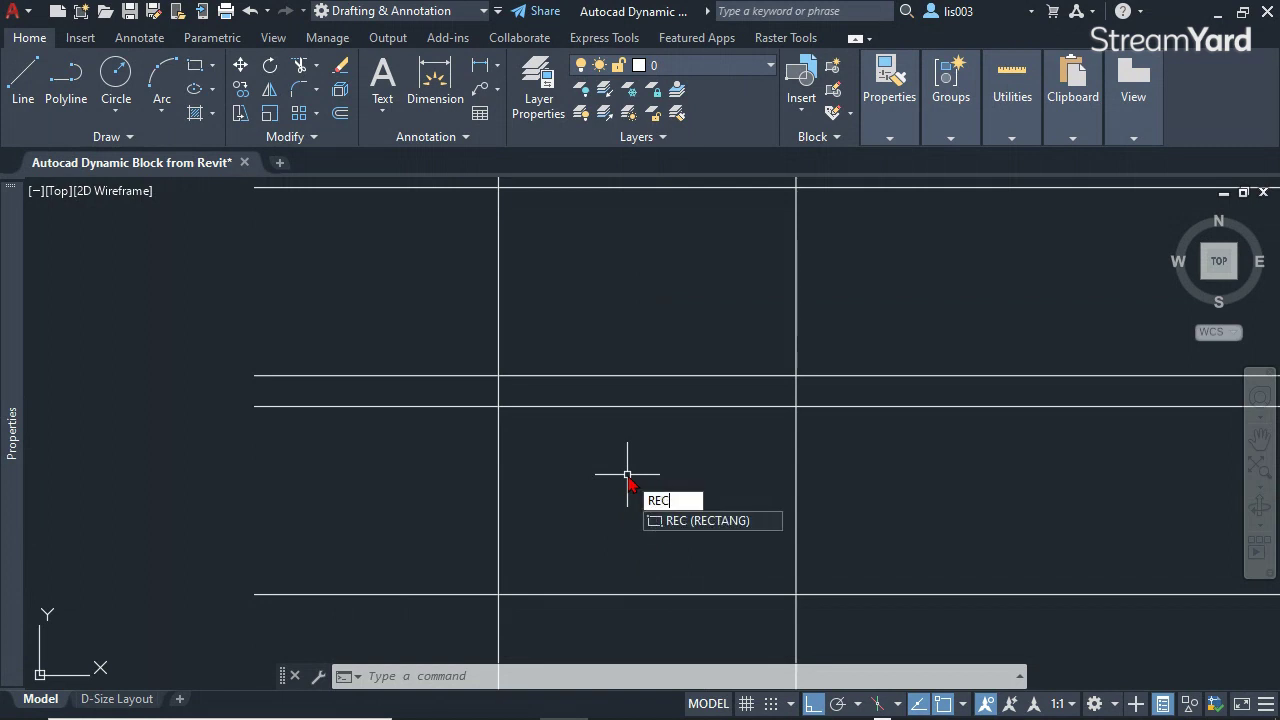
{"action": "key", "text": "Return"}
{"action": "left_click", "coordinate": [498, 406]}
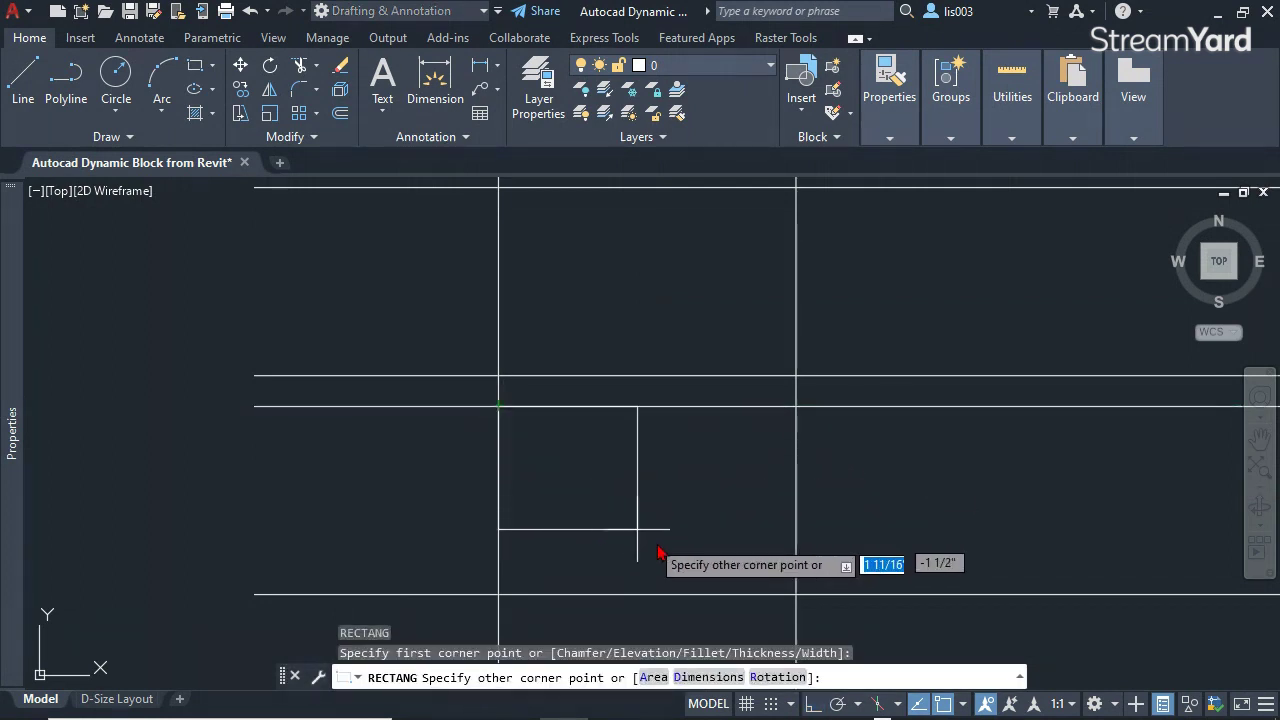
{"action": "left_click", "coordinate": [797, 596]}
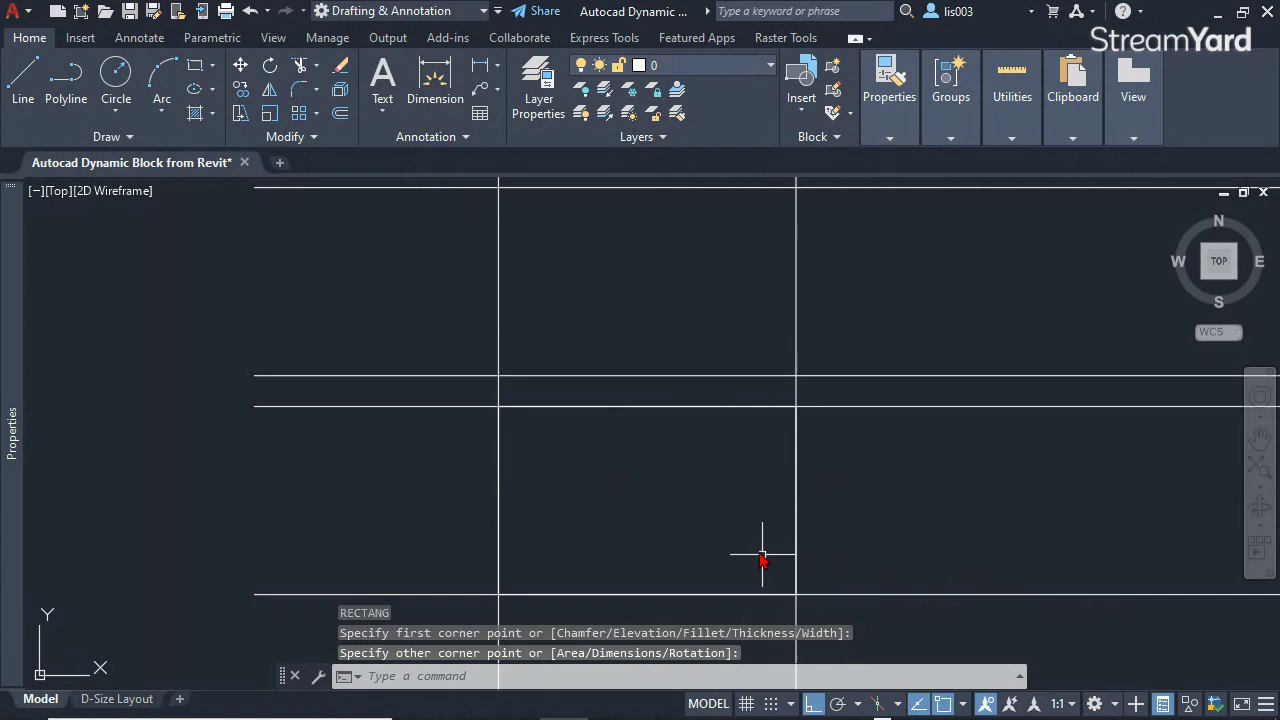
- Hatch the lowest brick rectangle with the ANSI31 diagonal-line pattern at scale 5, keeping the hatch associative
{"action": "scroll", "coordinate": [742, 537], "scroll_direction": "down", "scroll_amount": 2}
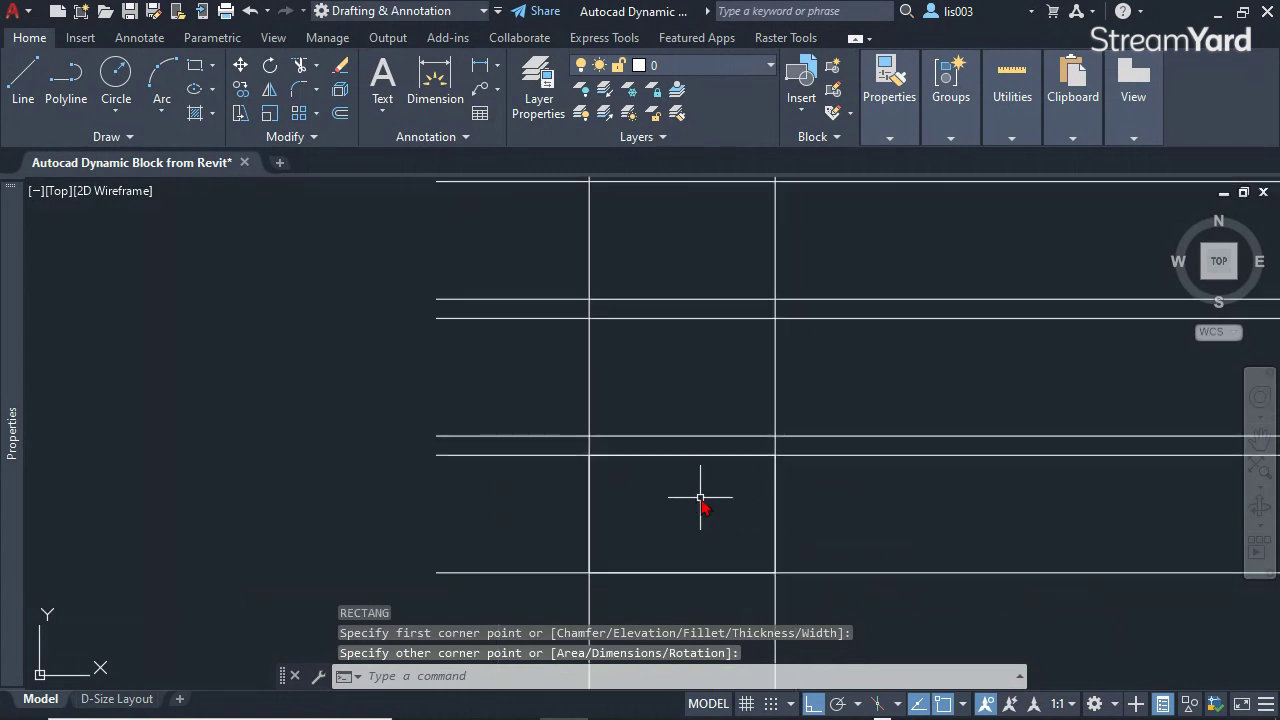
{"action": "scroll", "coordinate": [700, 514], "scroll_direction": "down", "scroll_amount": 3}
{"action": "scroll", "coordinate": [697, 510], "scroll_direction": "up", "scroll_amount": 1}
{"action": "middle_click_drag", "start_coordinate": [697, 510], "coordinate": [696, 509]}
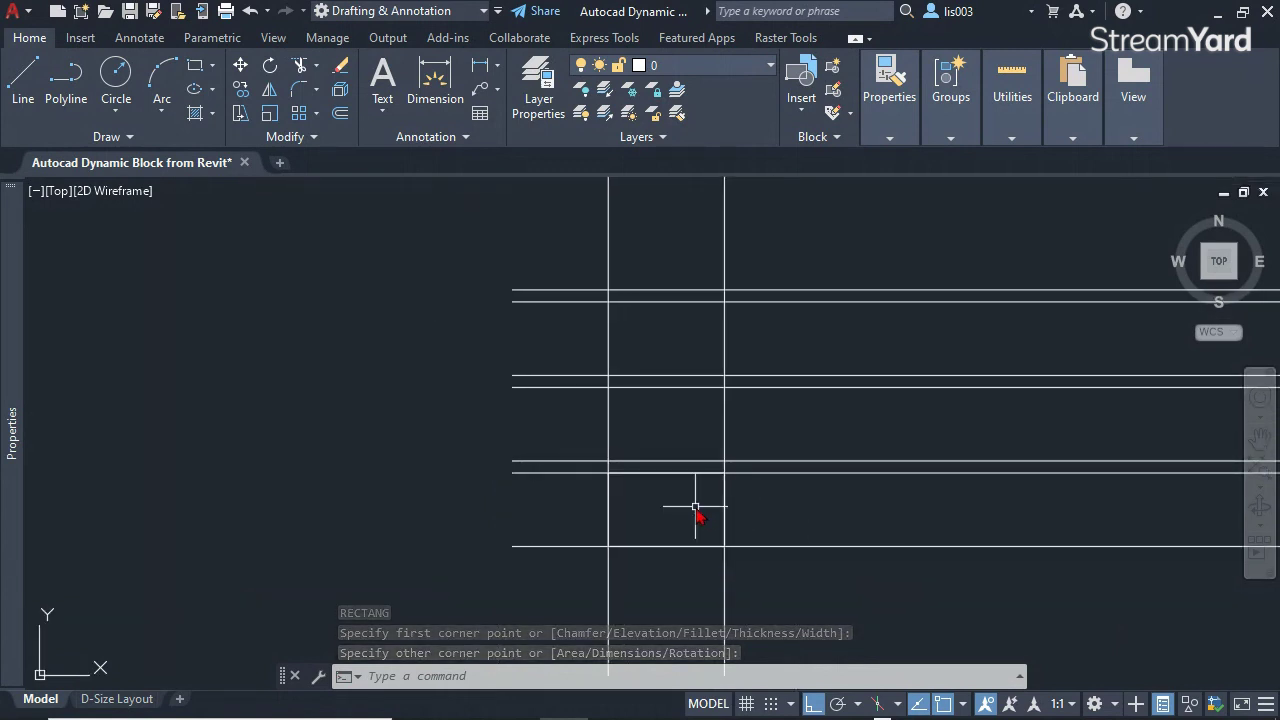
{"action": "type", "text": "H"}
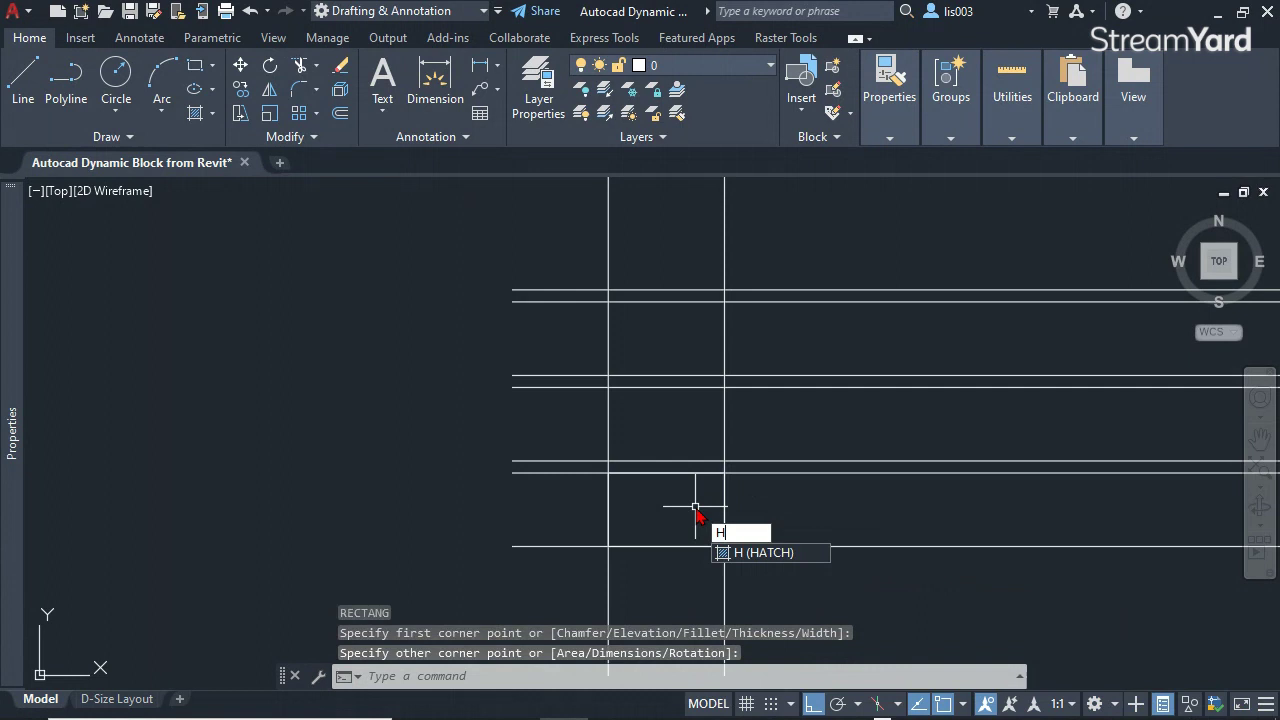
{"action": "key", "text": "Return"}
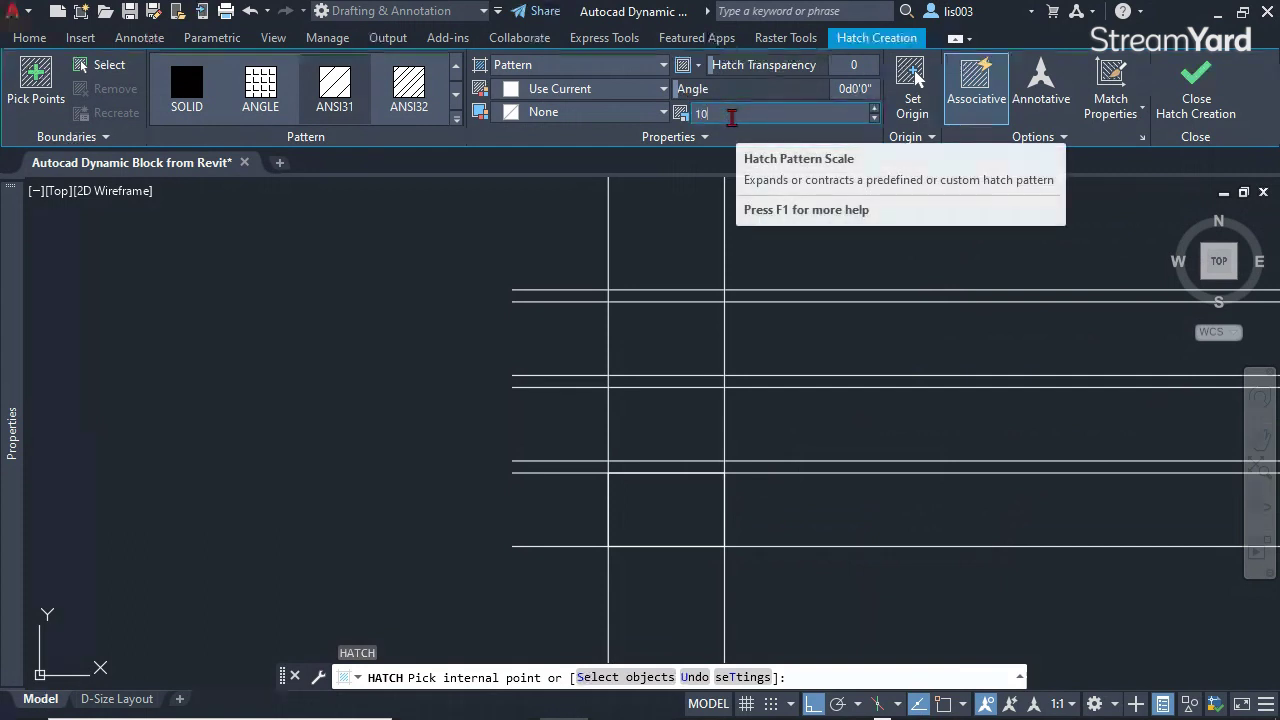
{"action": "type", "text": "10"}
{"action": "key", "text": "Return"}
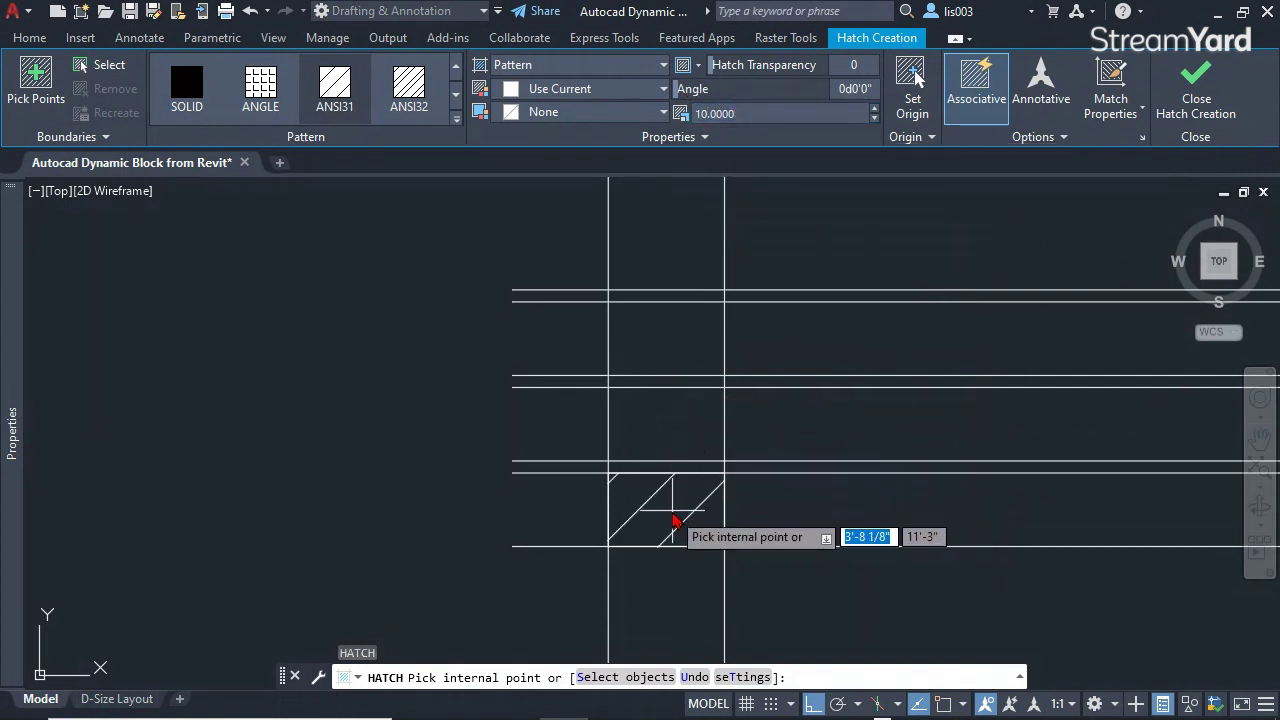
{"action": "scroll", "coordinate": [673, 520], "scroll_direction": "down", "scroll_amount": 2}
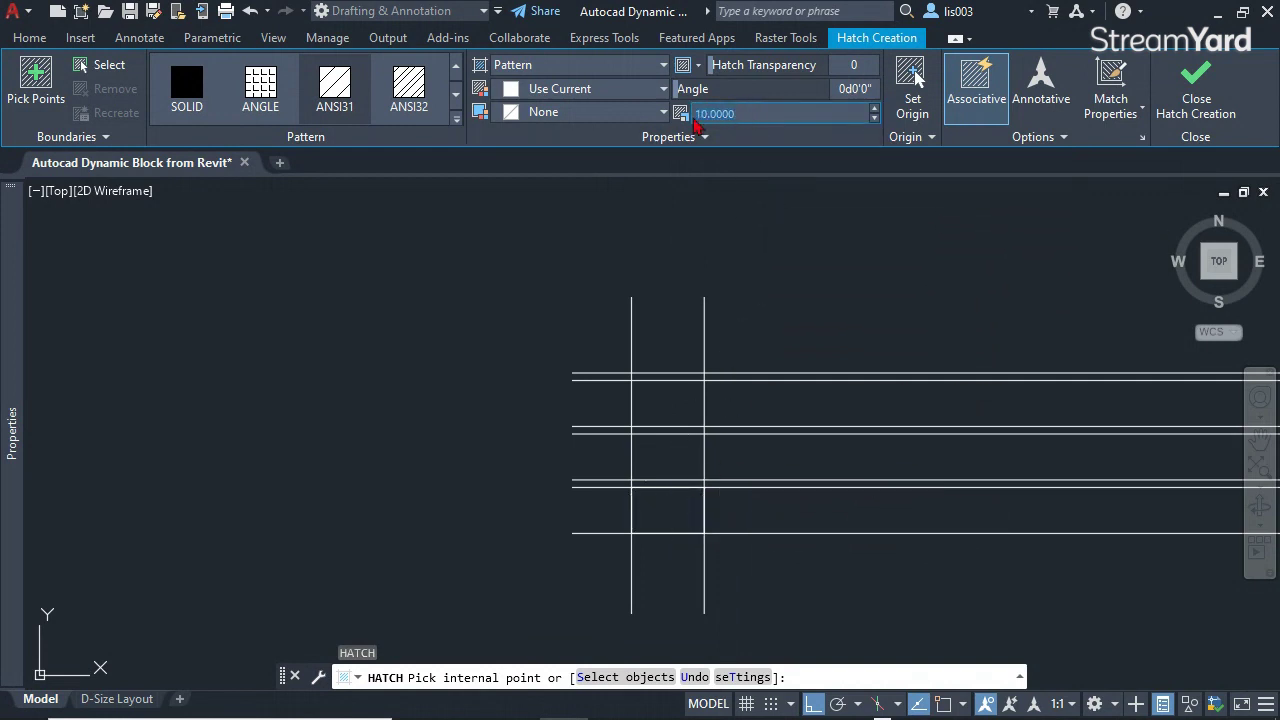
{"action": "key", "text": "Return"}
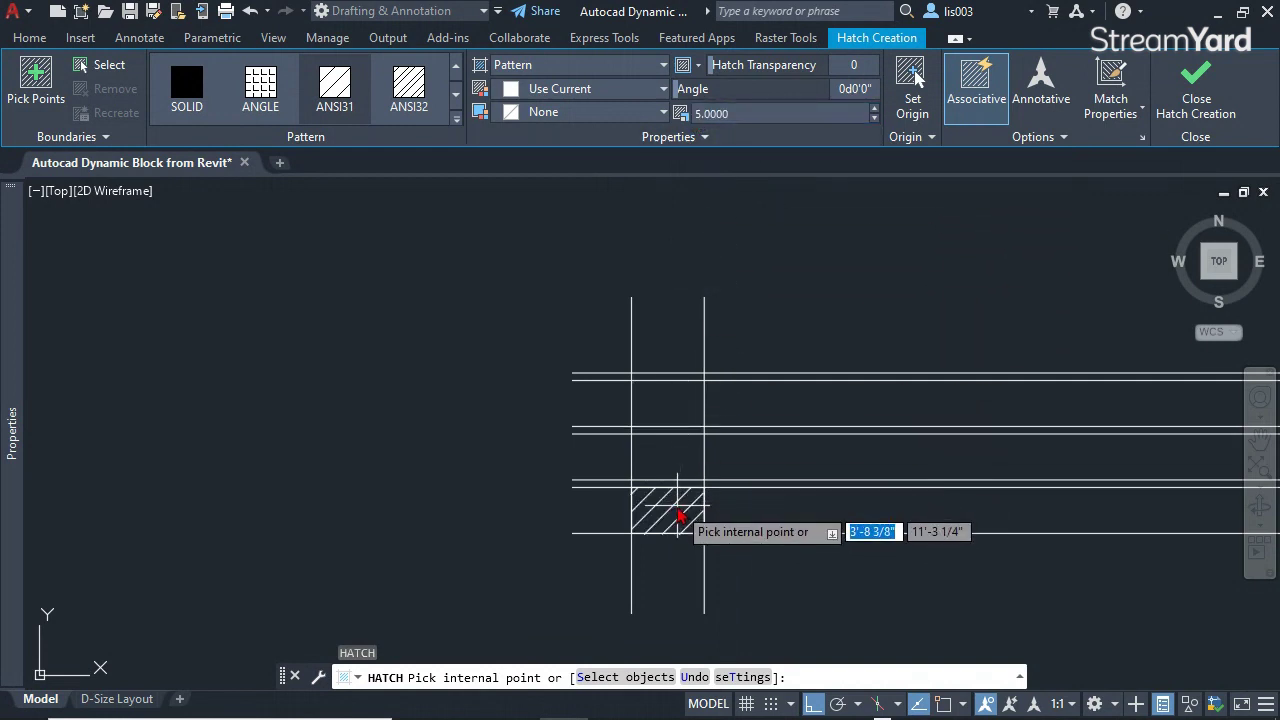
{"action": "left_click", "coordinate": [665, 526]}
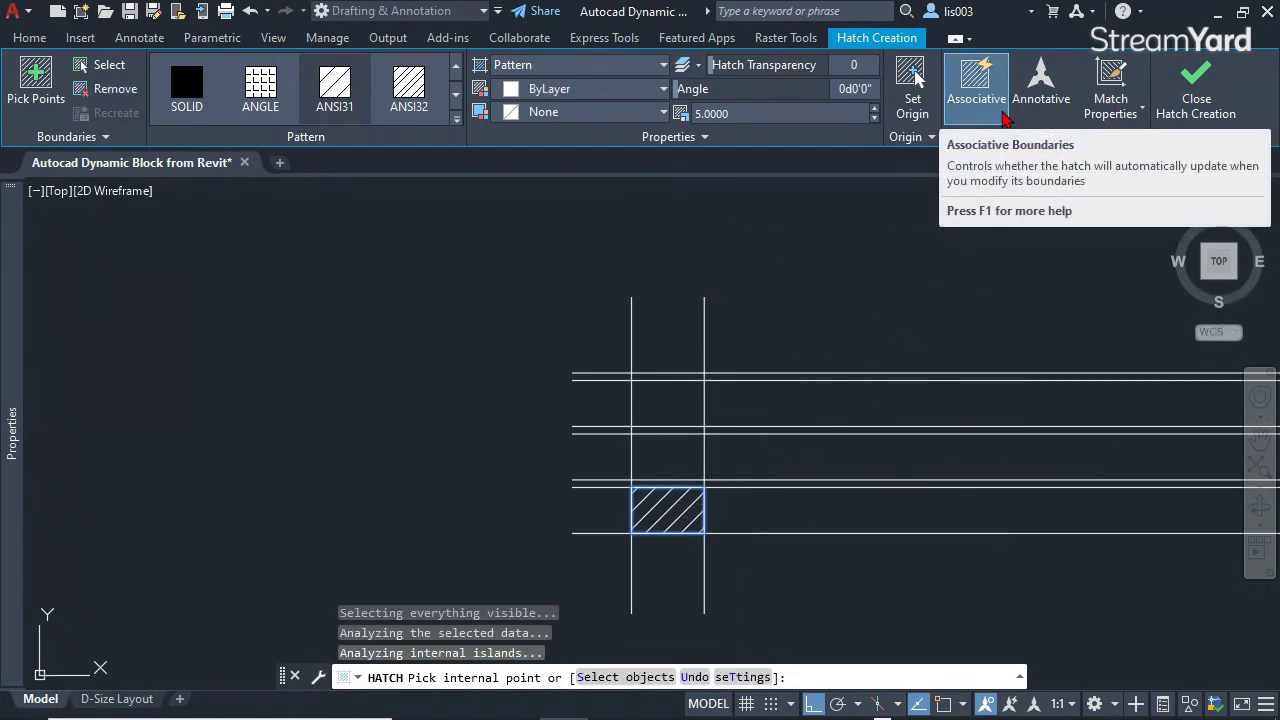
{"action": "key", "text": "Return"}
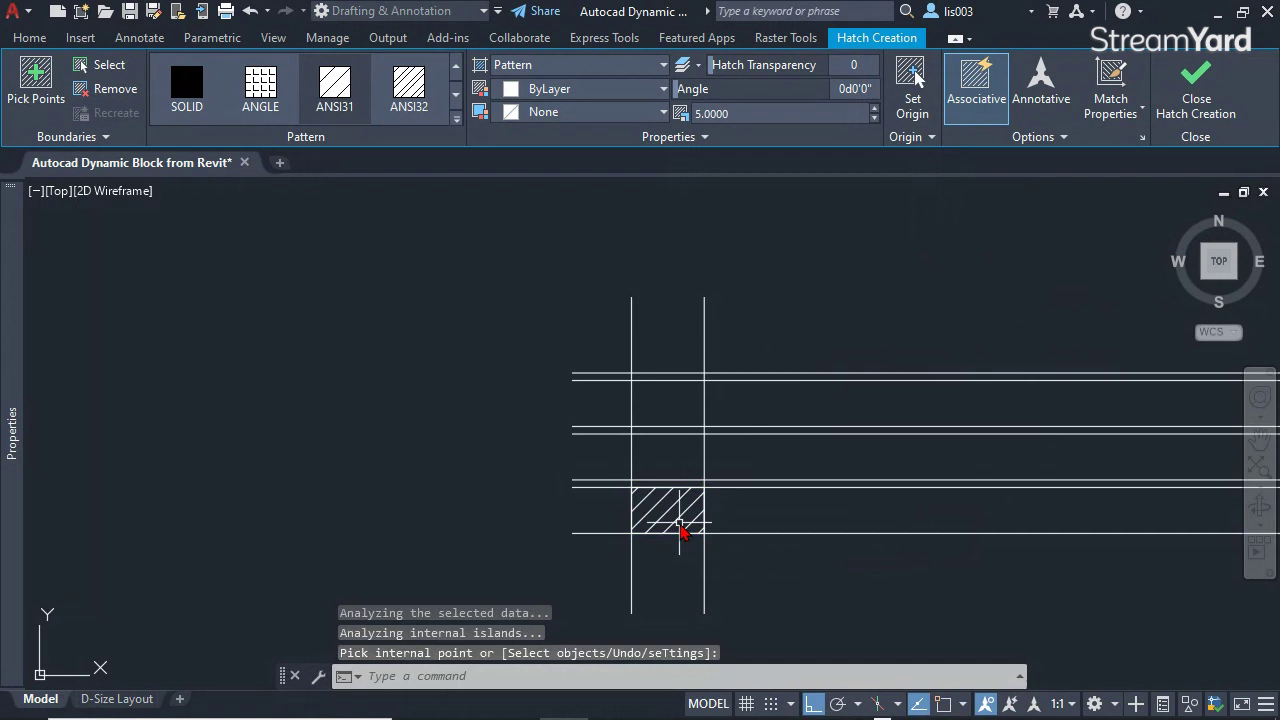
- Try stretching the brick rectangle's top edge upward to test the associative hatch, and undo the stretch
{"action": "scroll", "coordinate": [630, 495], "scroll_direction": "up", "scroll_amount": 4}
{"action": "left_click", "coordinate": [715, 481]}
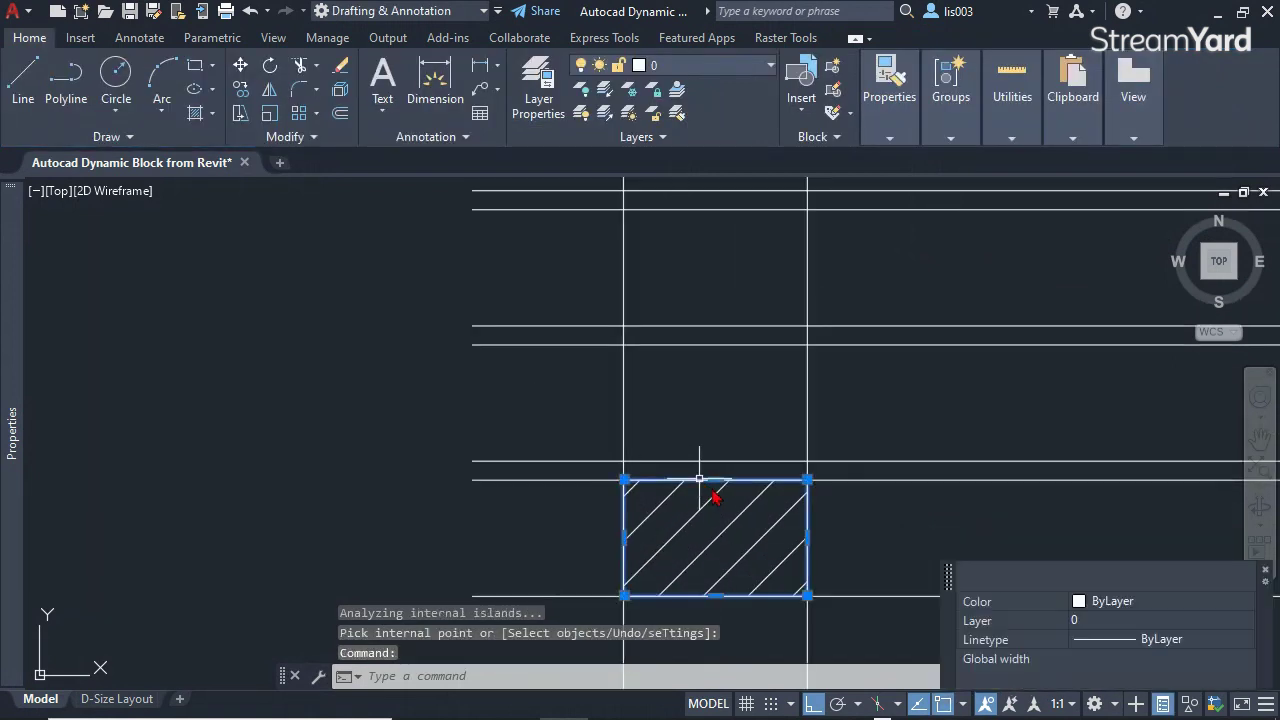
{"action": "left_click", "coordinate": [715, 481]}
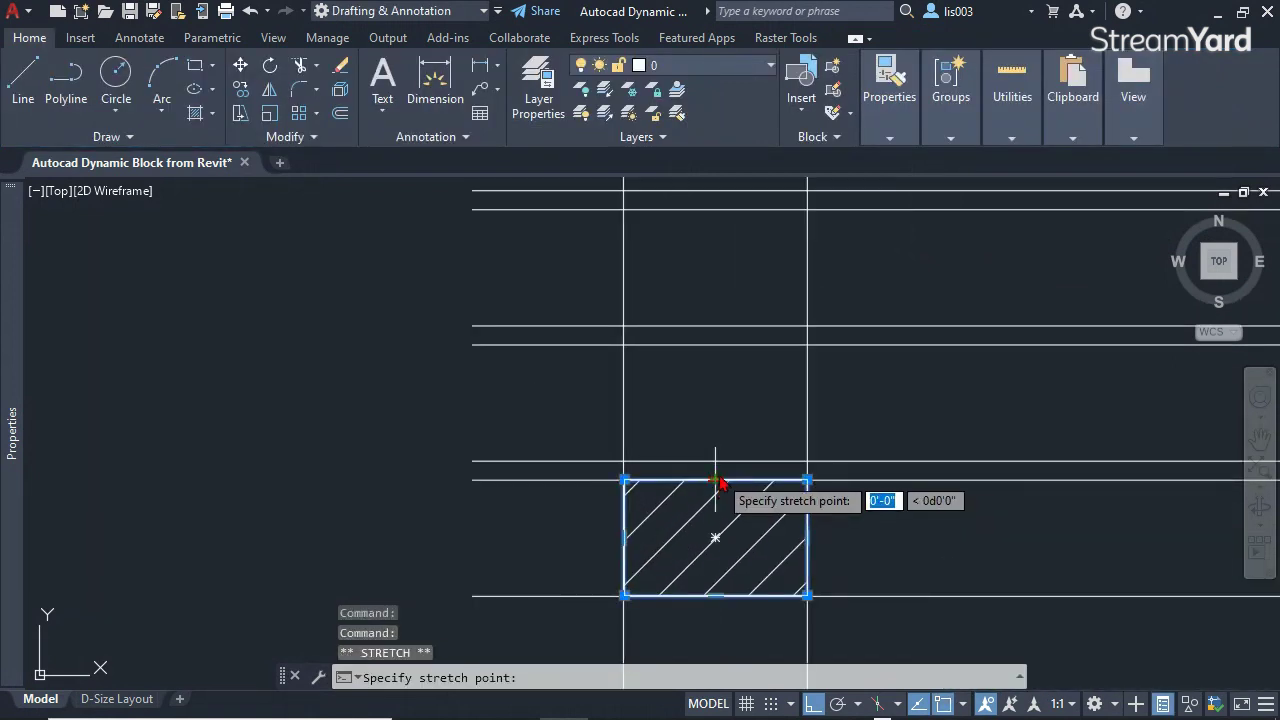
{"action": "left_click", "coordinate": [719, 373]}
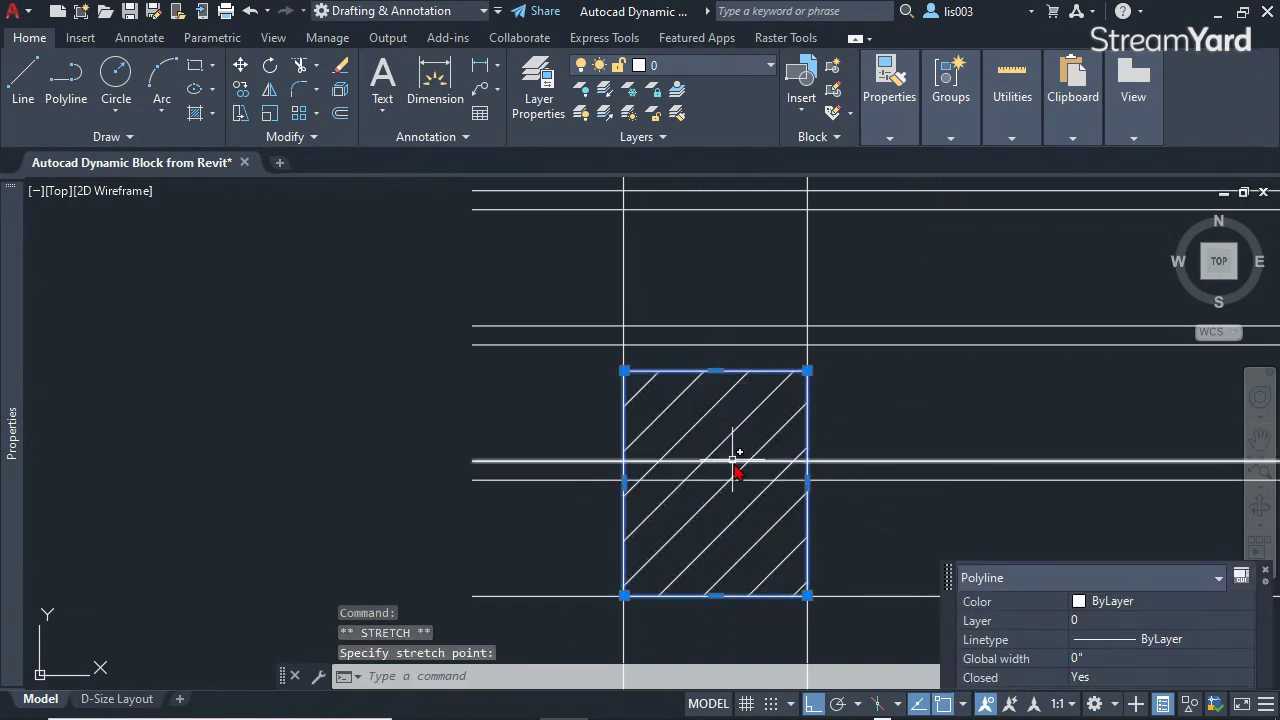
{"action": "key", "text": "ctrl+z"}
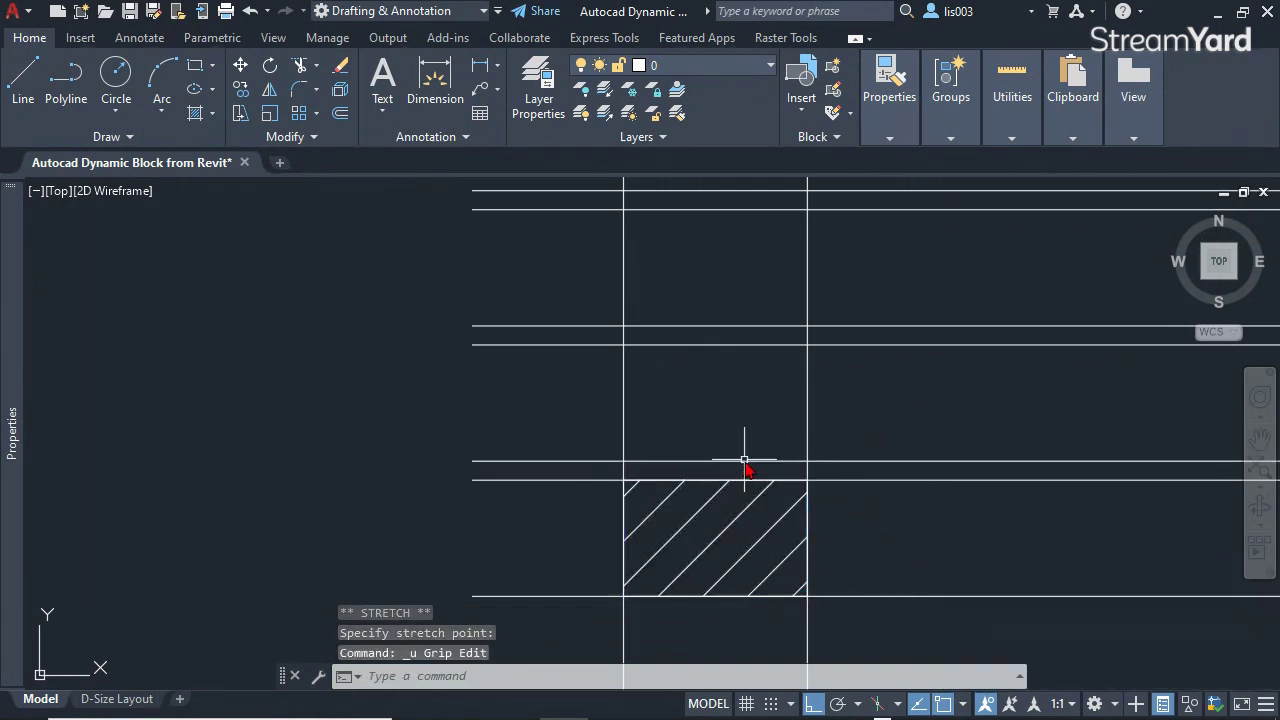
- Create a new layer named DET-THIN with the -LAYER command
{"action": "scroll", "coordinate": [666, 500], "scroll_direction": "down", "scroll_amount": 3}
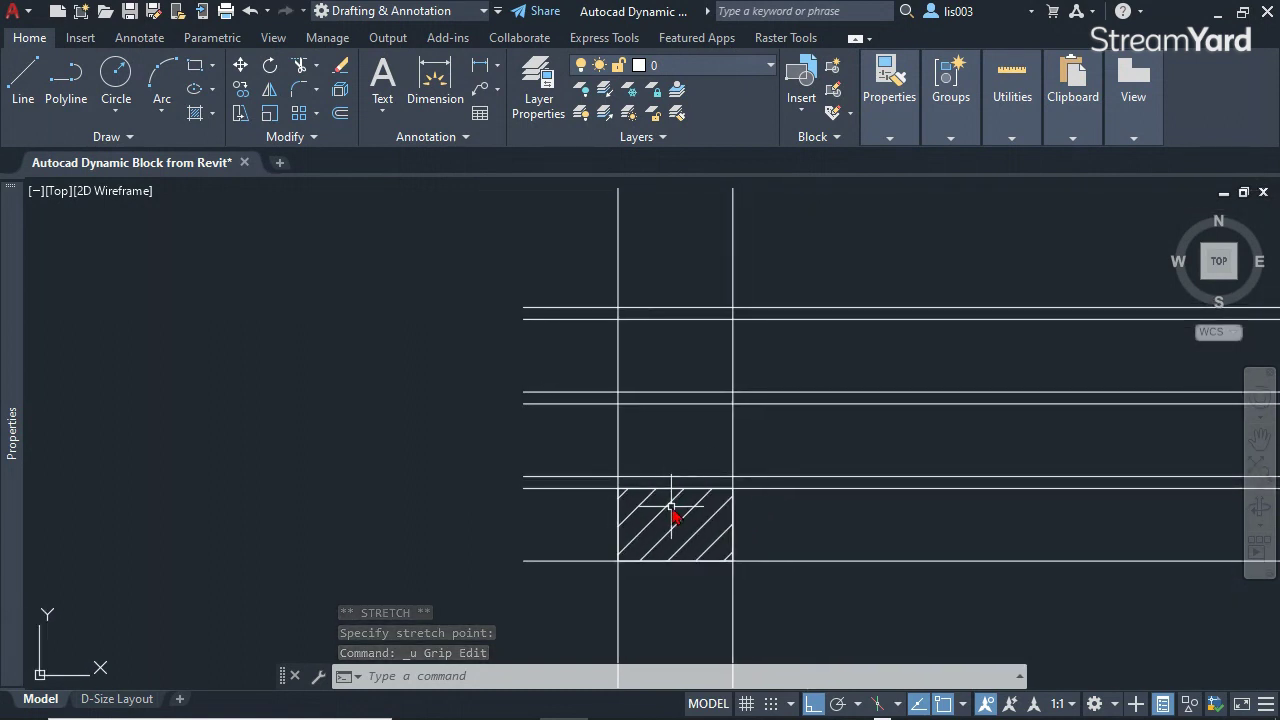
{"action": "scroll", "coordinate": [660, 515], "scroll_direction": "up", "scroll_amount": 2}
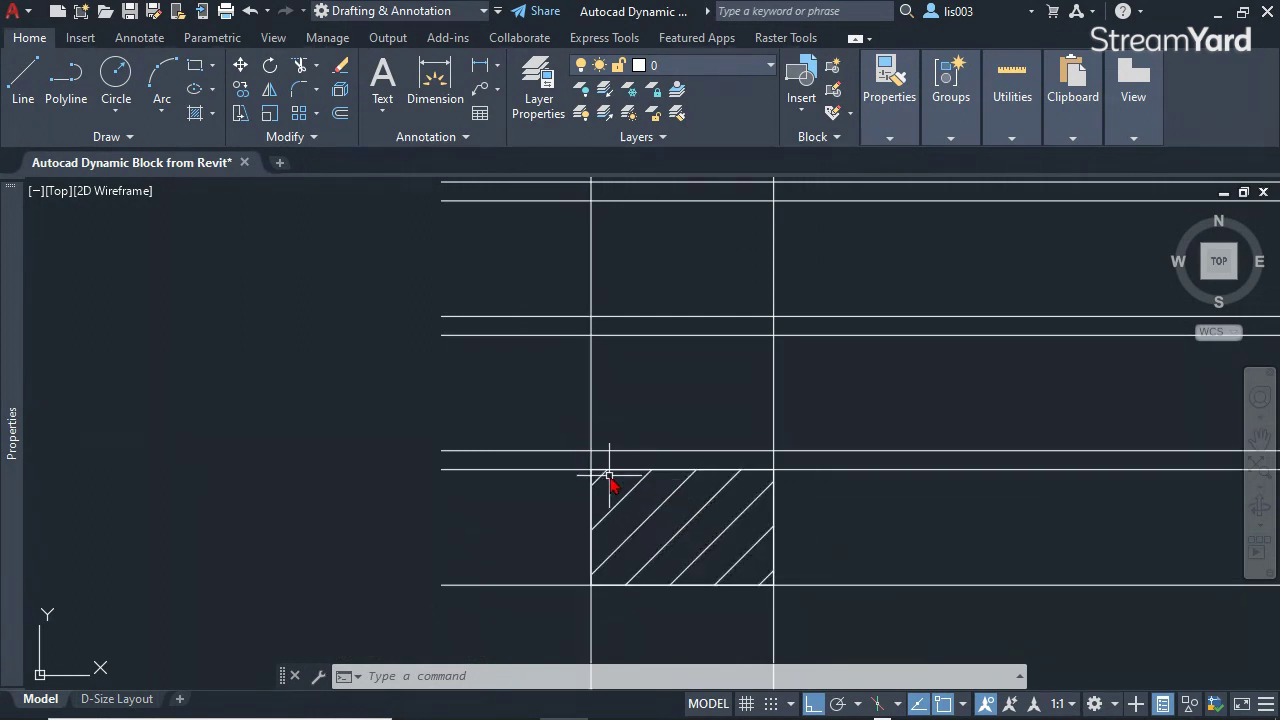
{"action": "scroll", "coordinate": [660, 432], "scroll_direction": "right", "scroll_amount": 2}
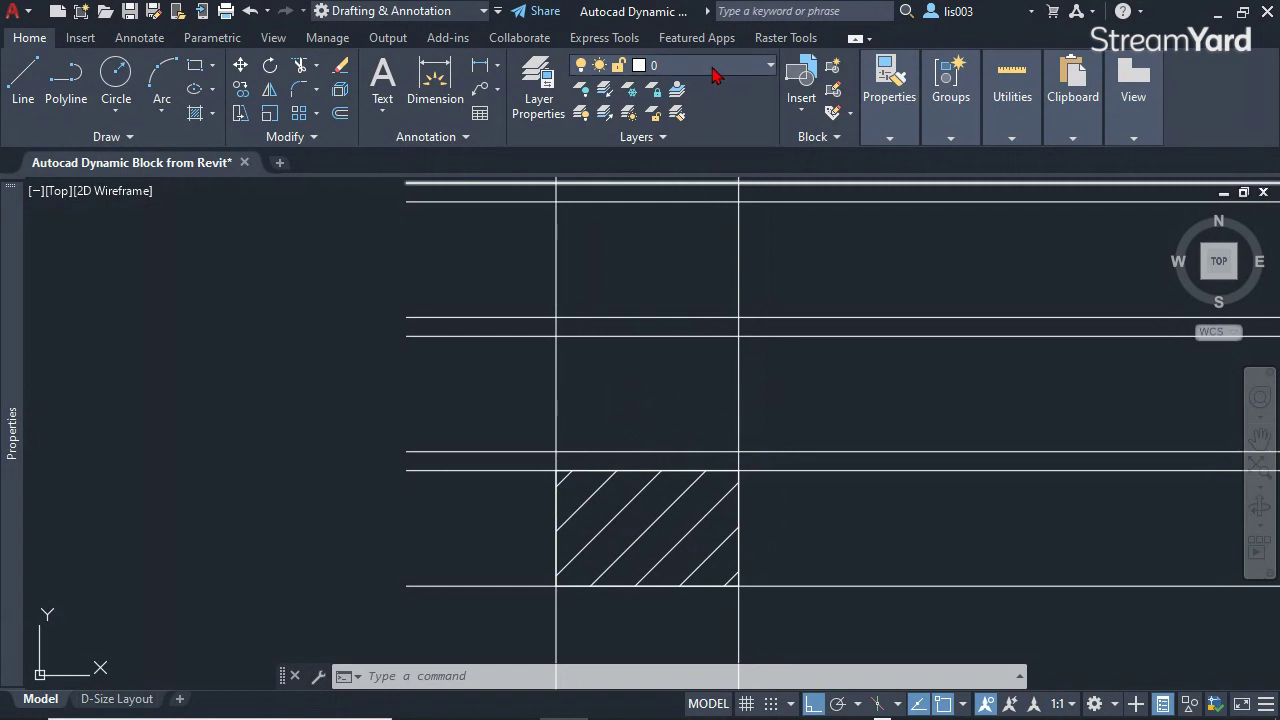
{"action": "left_click", "coordinate": [712, 67]}
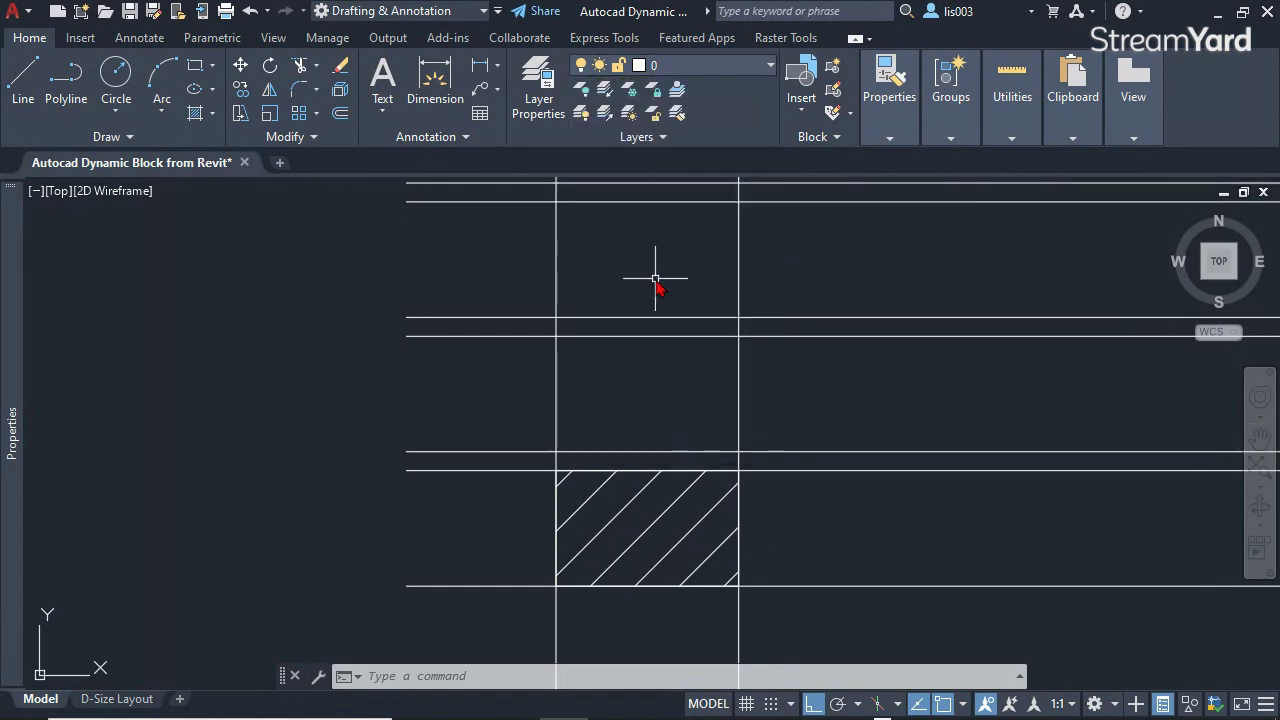
{"action": "type", "text": "-"}
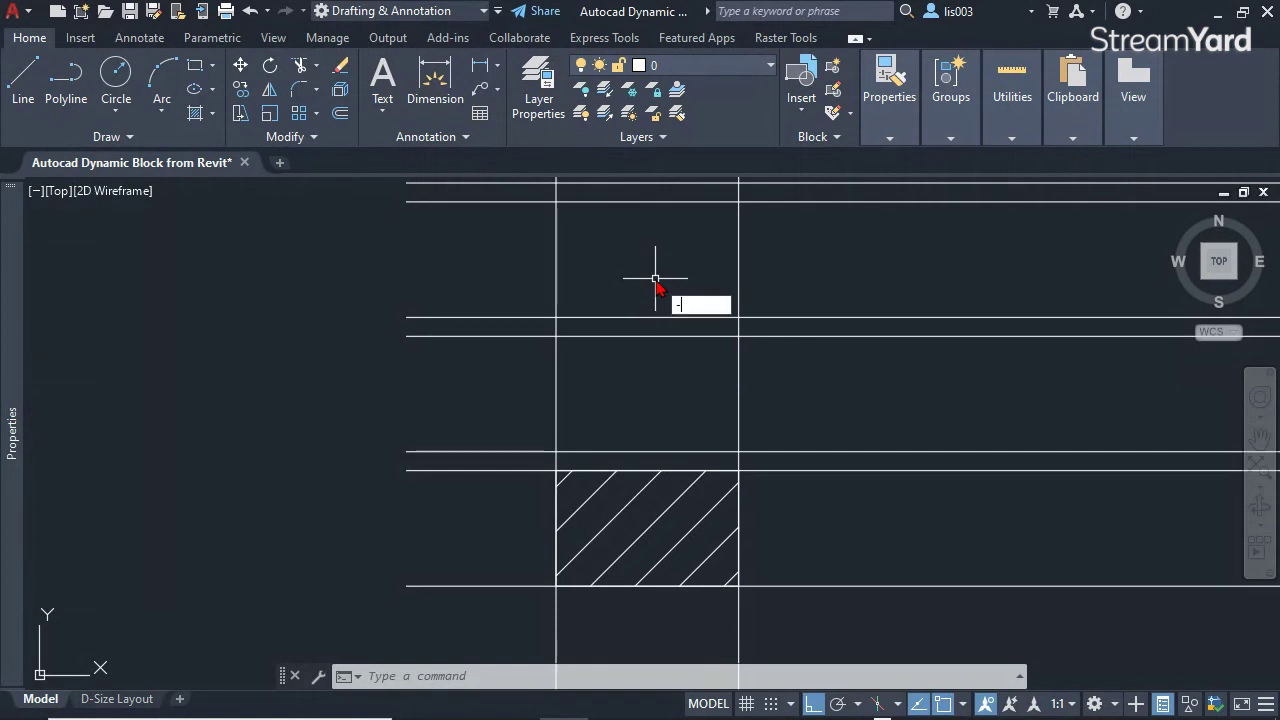
{"action": "type", "text": "LA"}
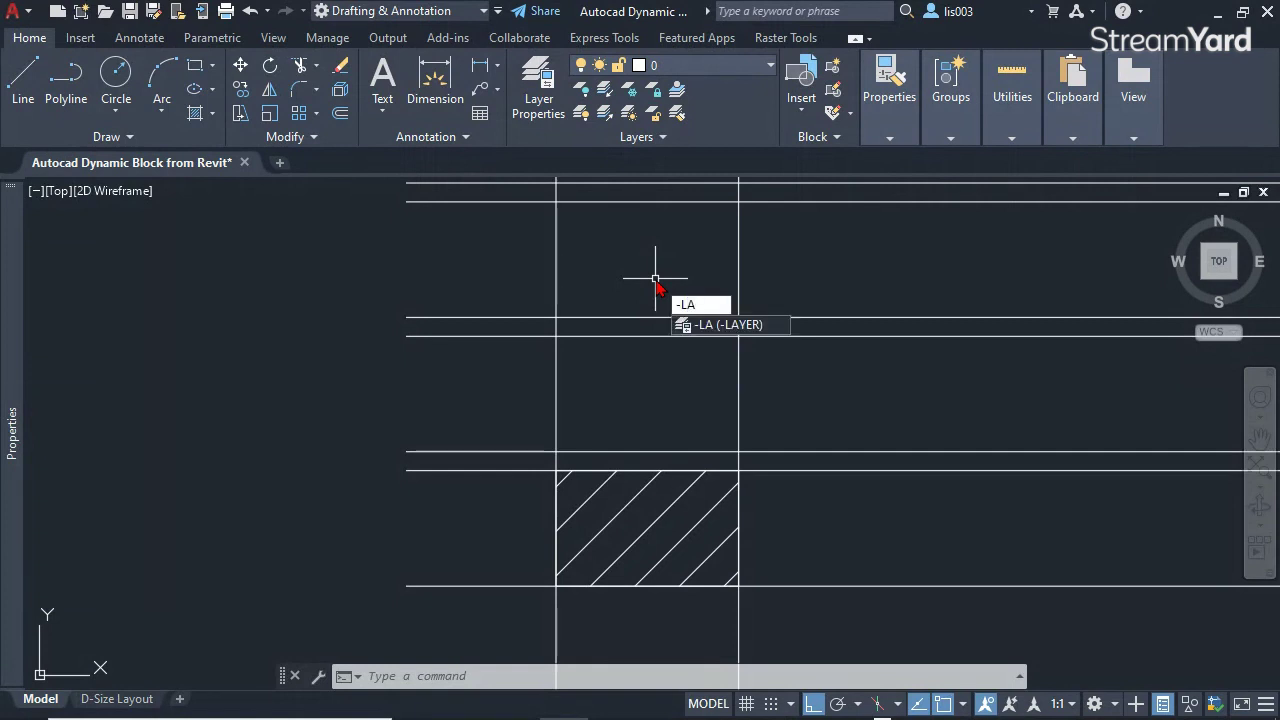
{"action": "key", "text": "Return"}
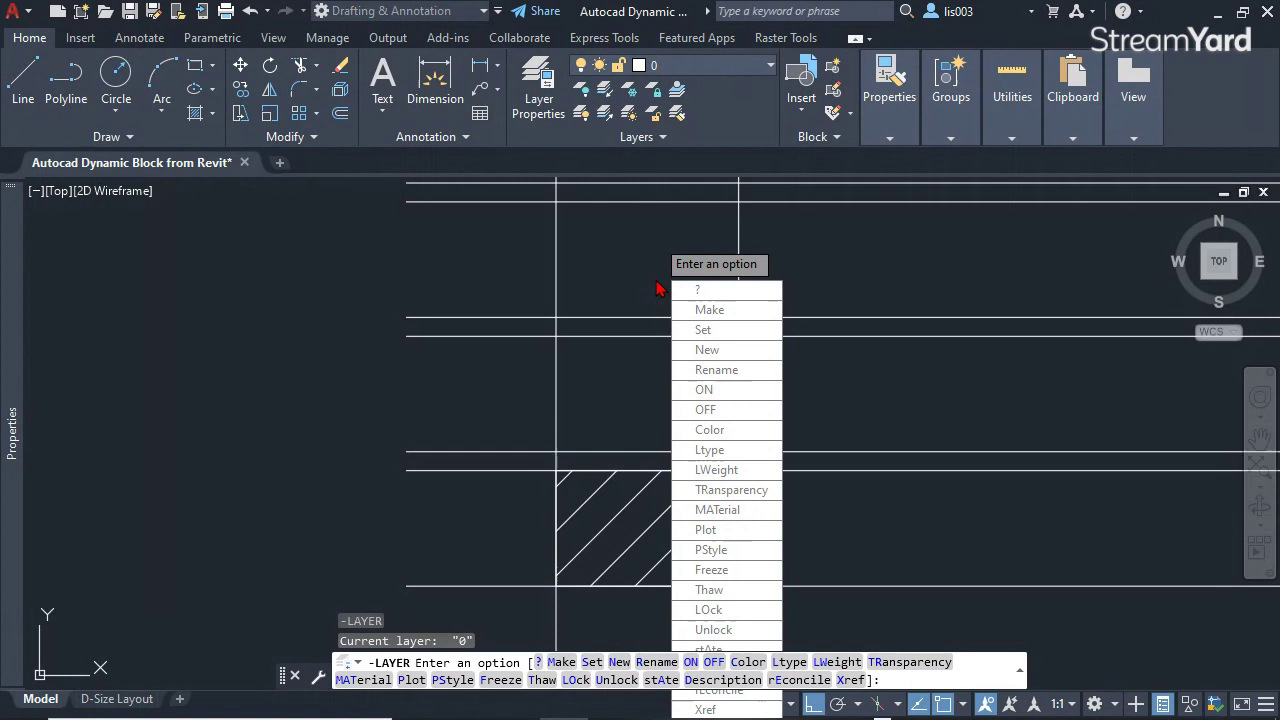
{"action": "type", "text": "N"}
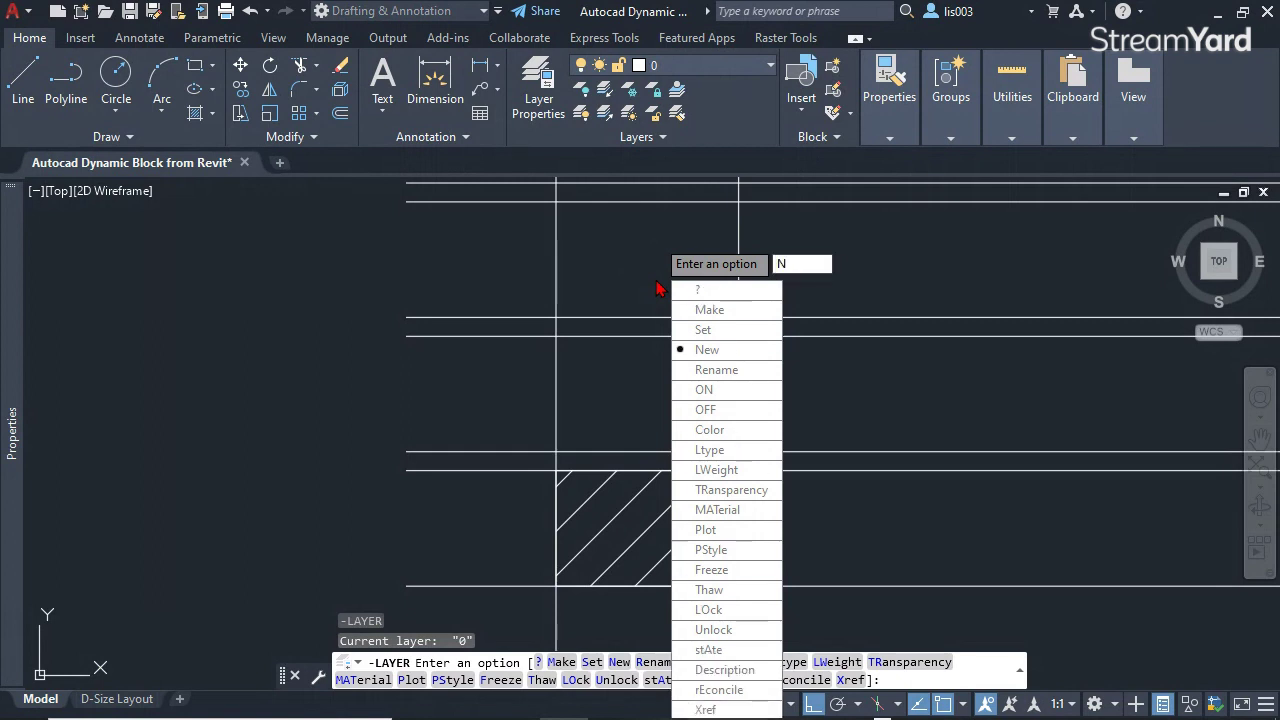
{"action": "key", "text": "Return"}
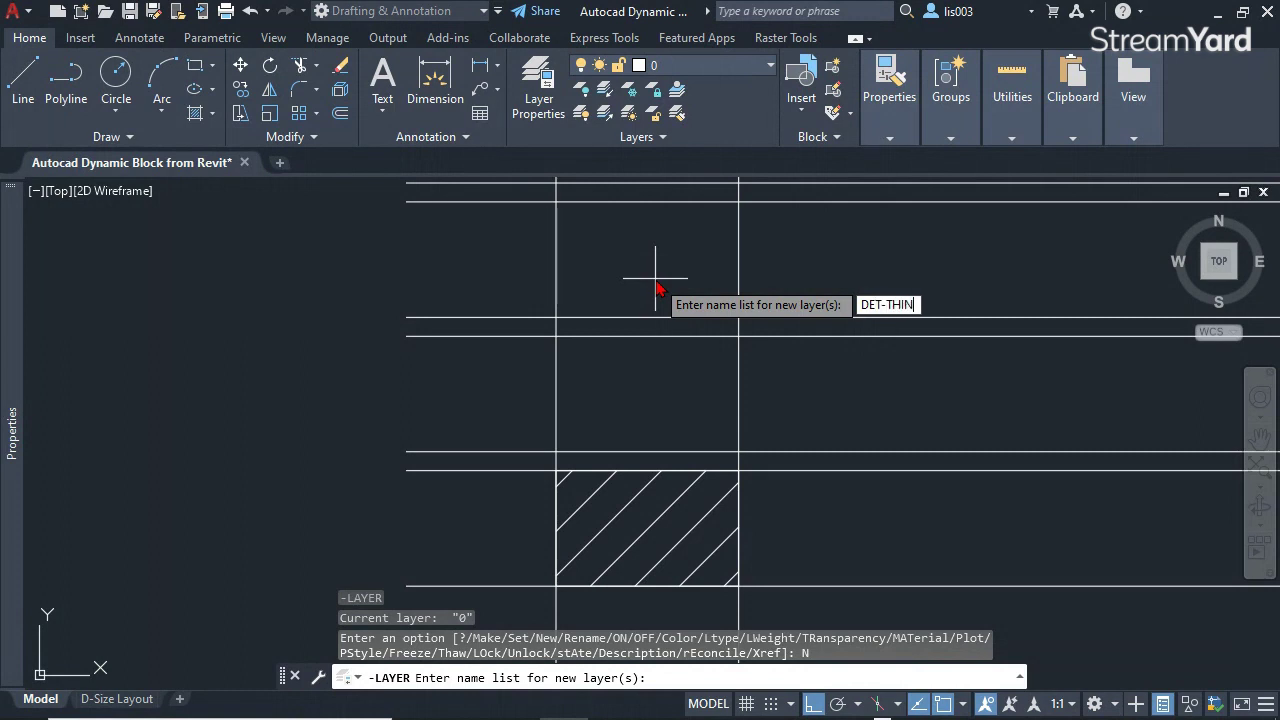
{"action": "key", "text": "Return"}
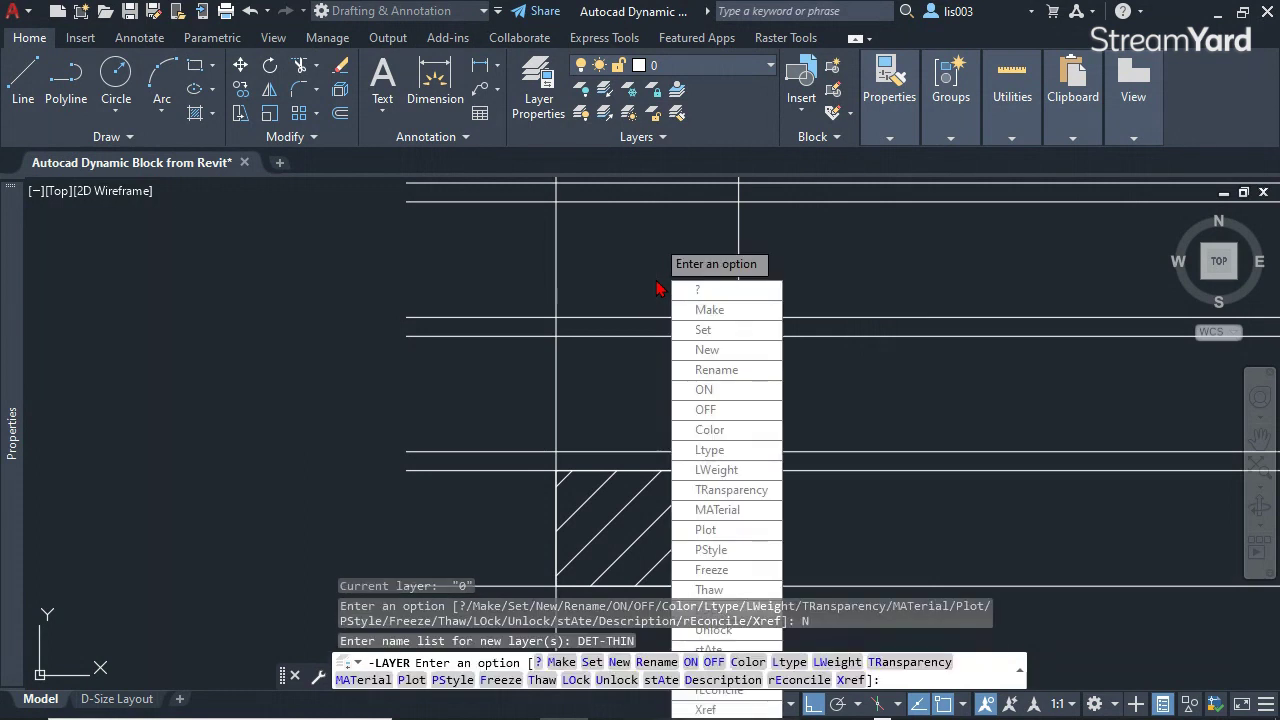
{"action": "key", "text": "Return"}
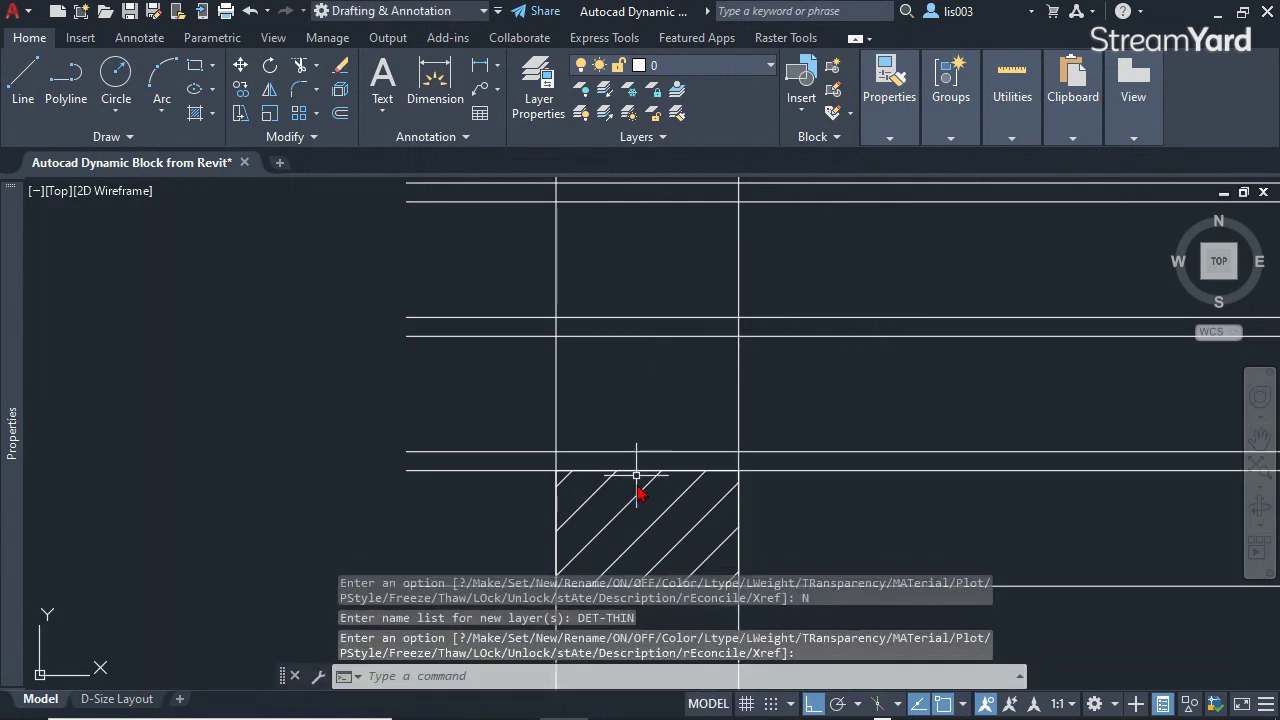
- Move the lowest brick's hatch to the DET-THIN layer
{"action": "left_click", "coordinate": [652, 525]}
{"action": "left_click", "coordinate": [643, 523]}
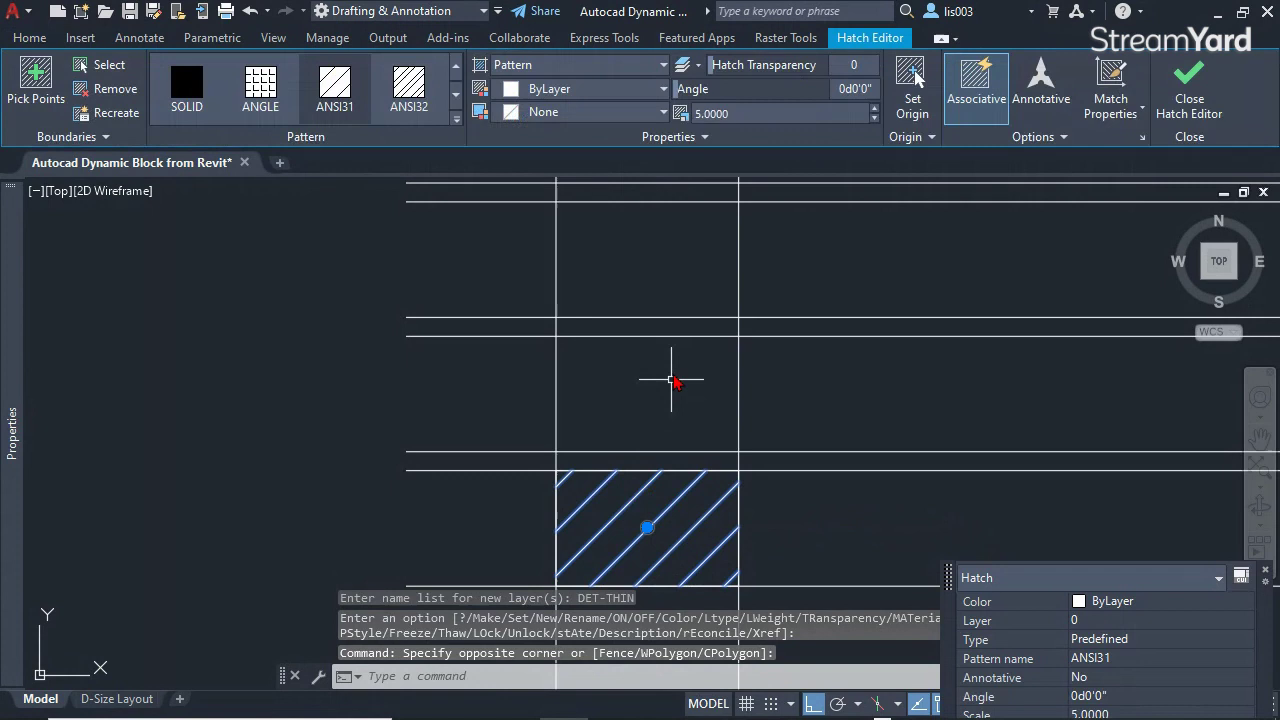
{"action": "left_click", "coordinate": [30, 38]}
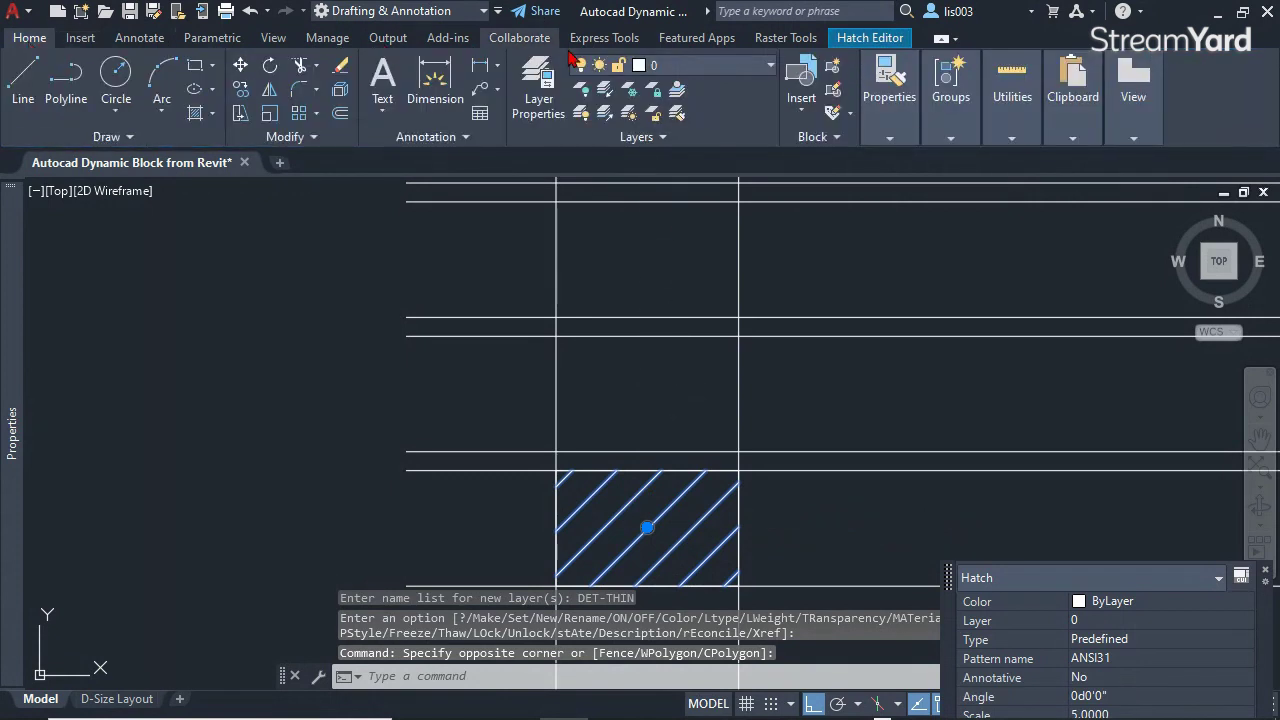
{"action": "left_click", "coordinate": [710, 66]}
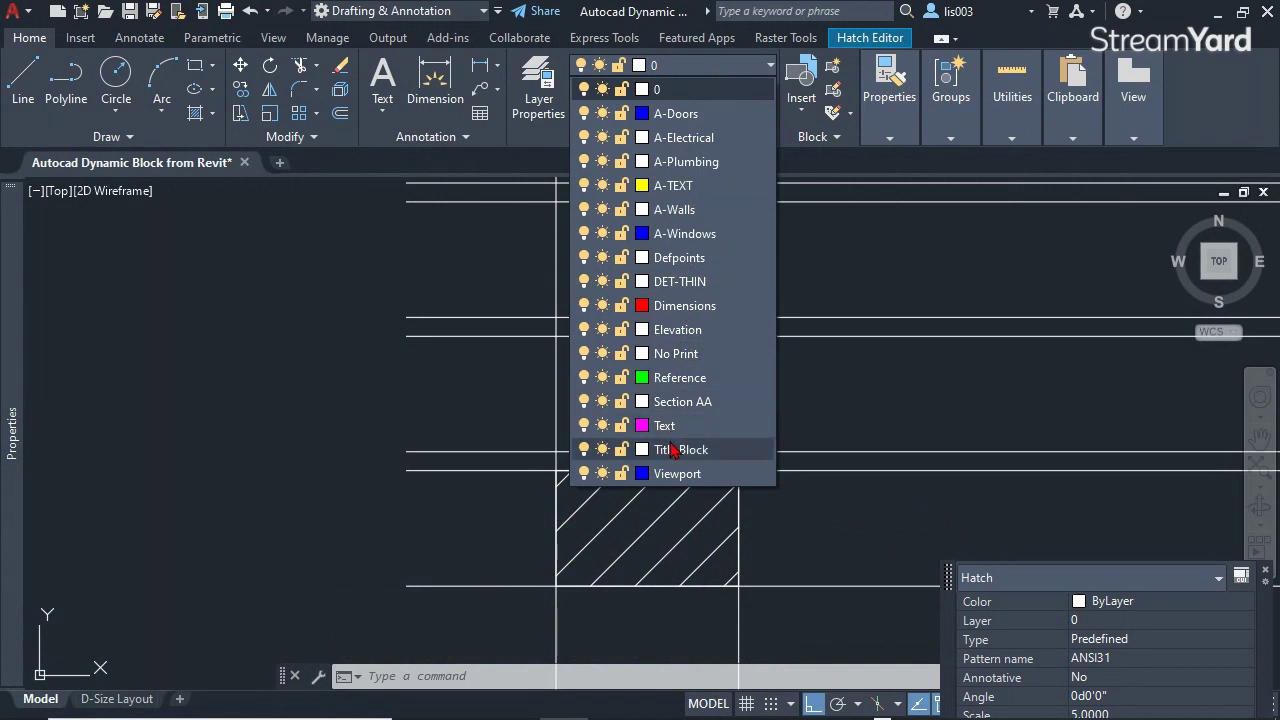
{"action": "left_click", "coordinate": [685, 286]}
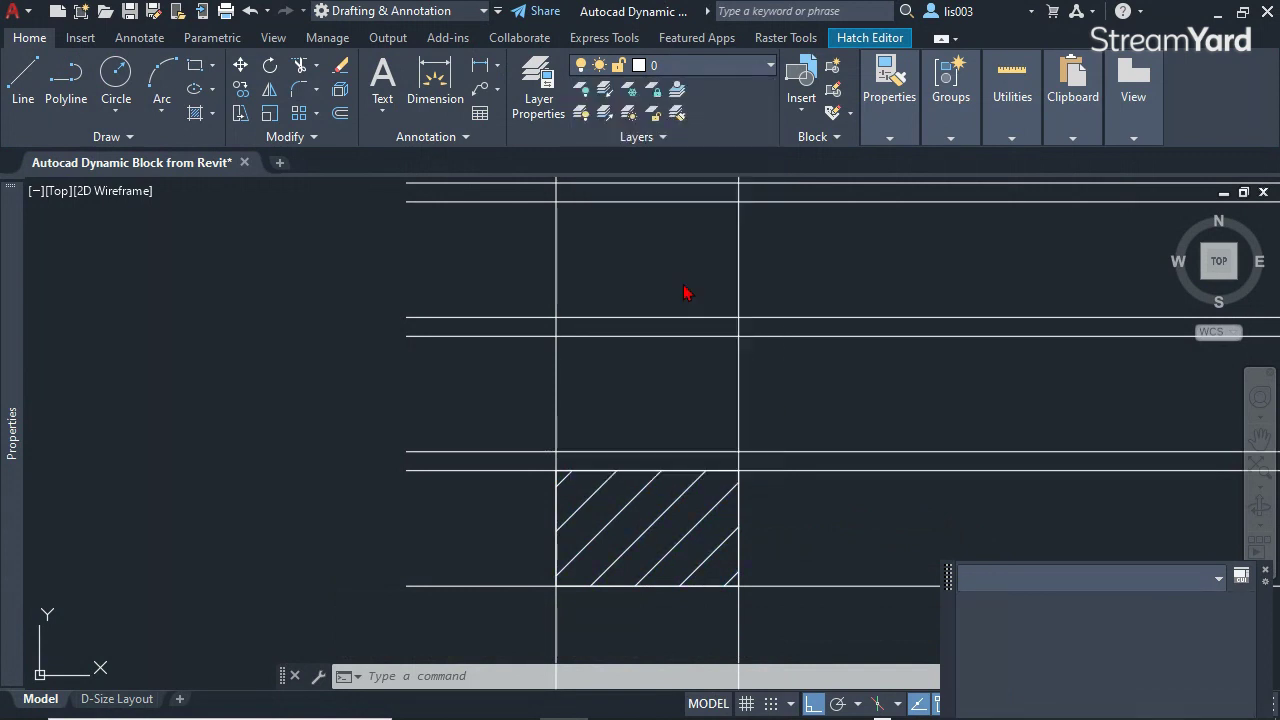
- Set the DET-THIN layer's color to index color 211 and clear the hatch selection
{"action": "left_click", "coordinate": [724, 68]}
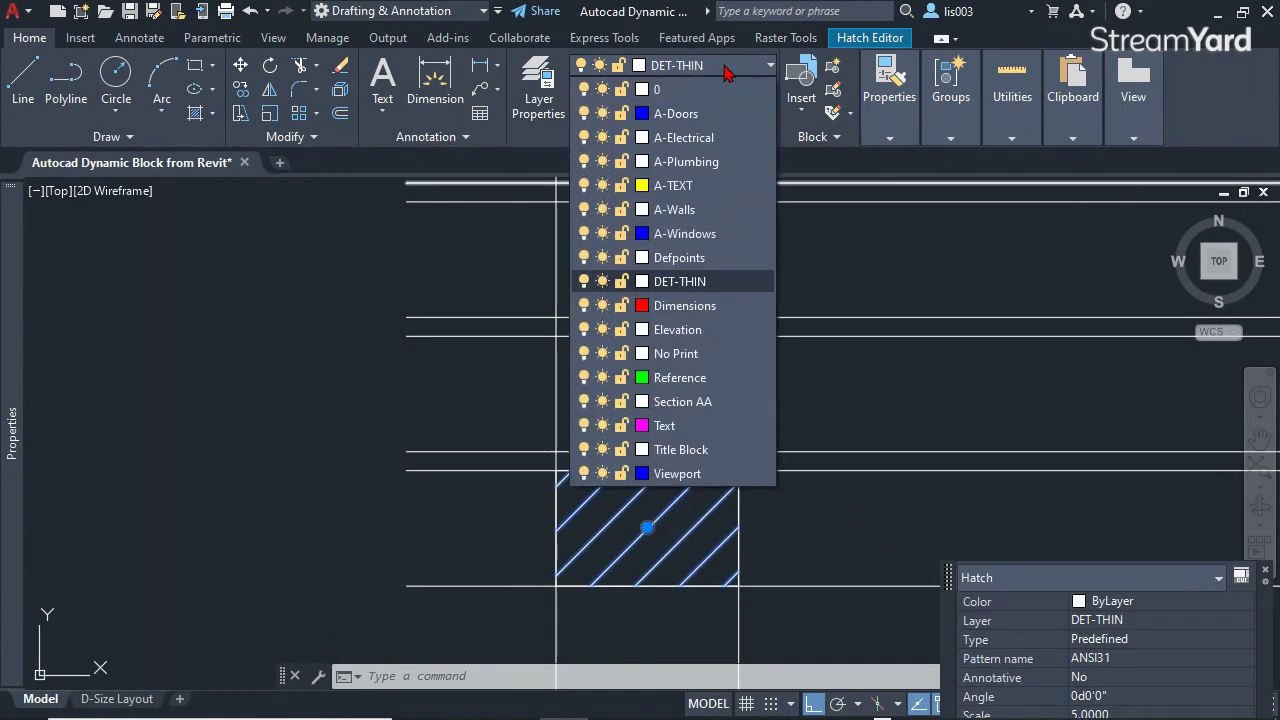
{"action": "left_click", "coordinate": [642, 282]}
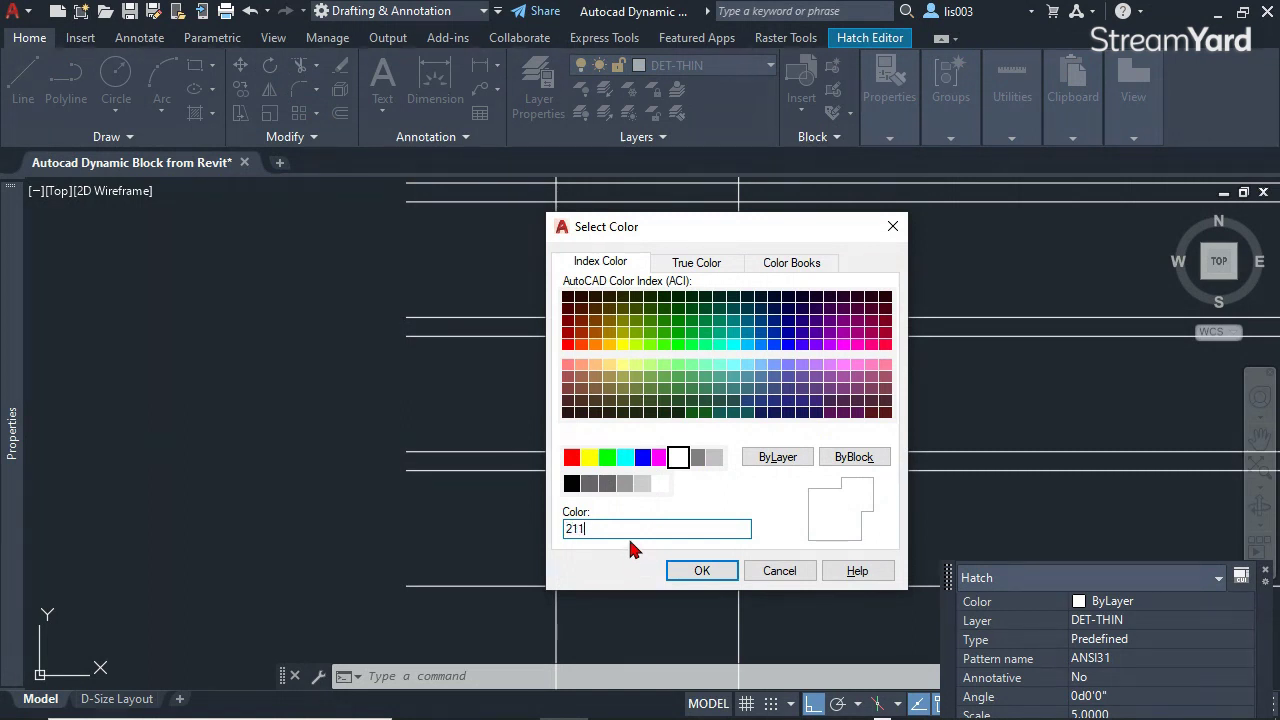
{"action": "left_click", "coordinate": [700, 571]}
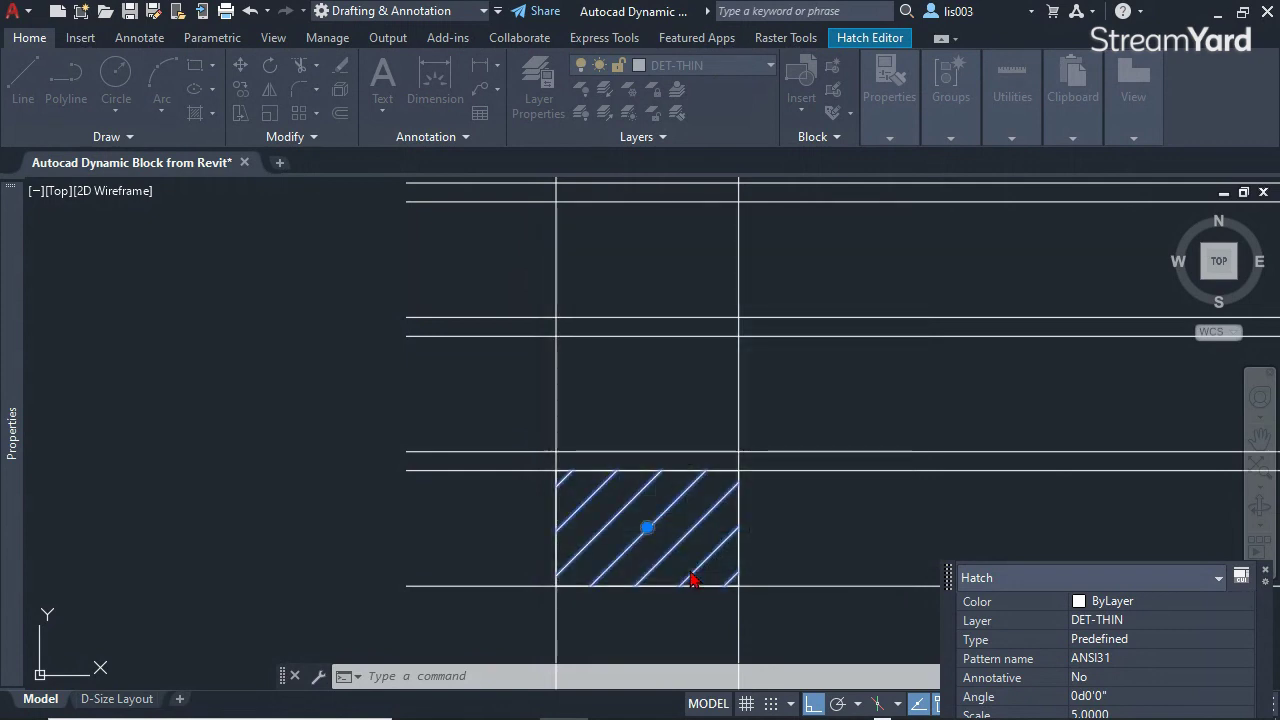
{"action": "middle_click_drag", "start_coordinate": [790, 516], "coordinate": [834, 463]}
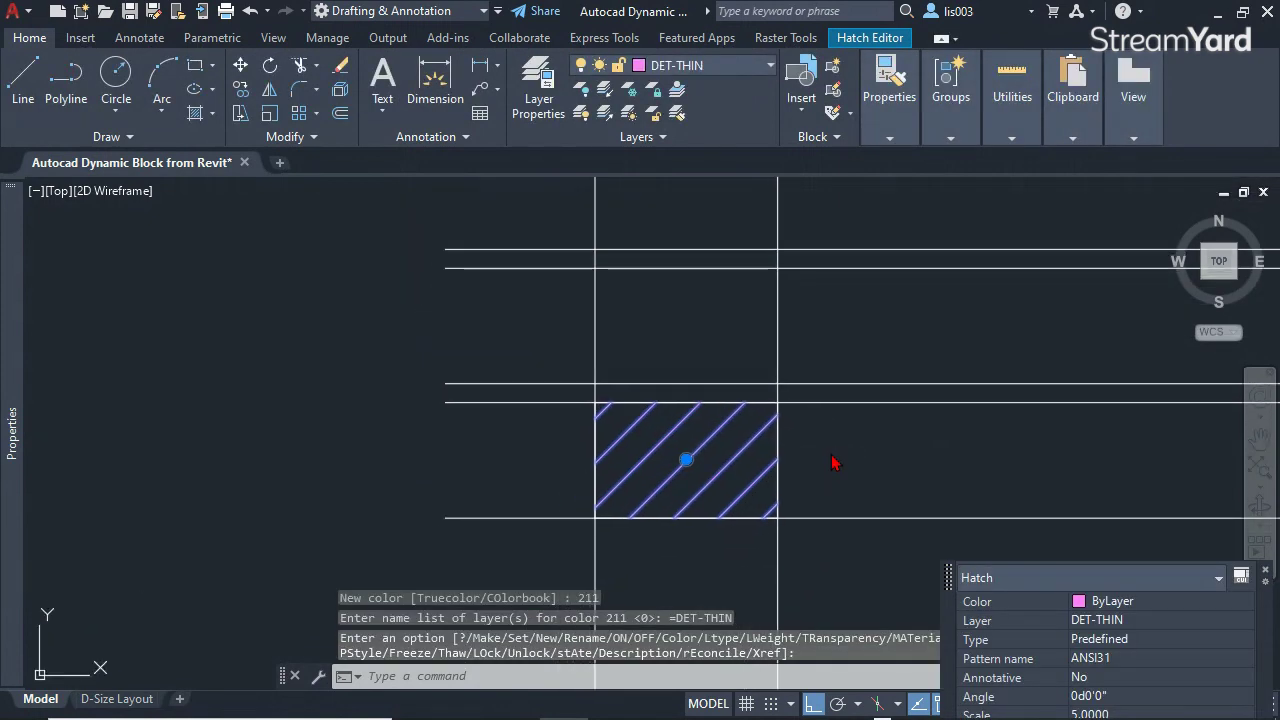
{"action": "key", "text": "Escape"}
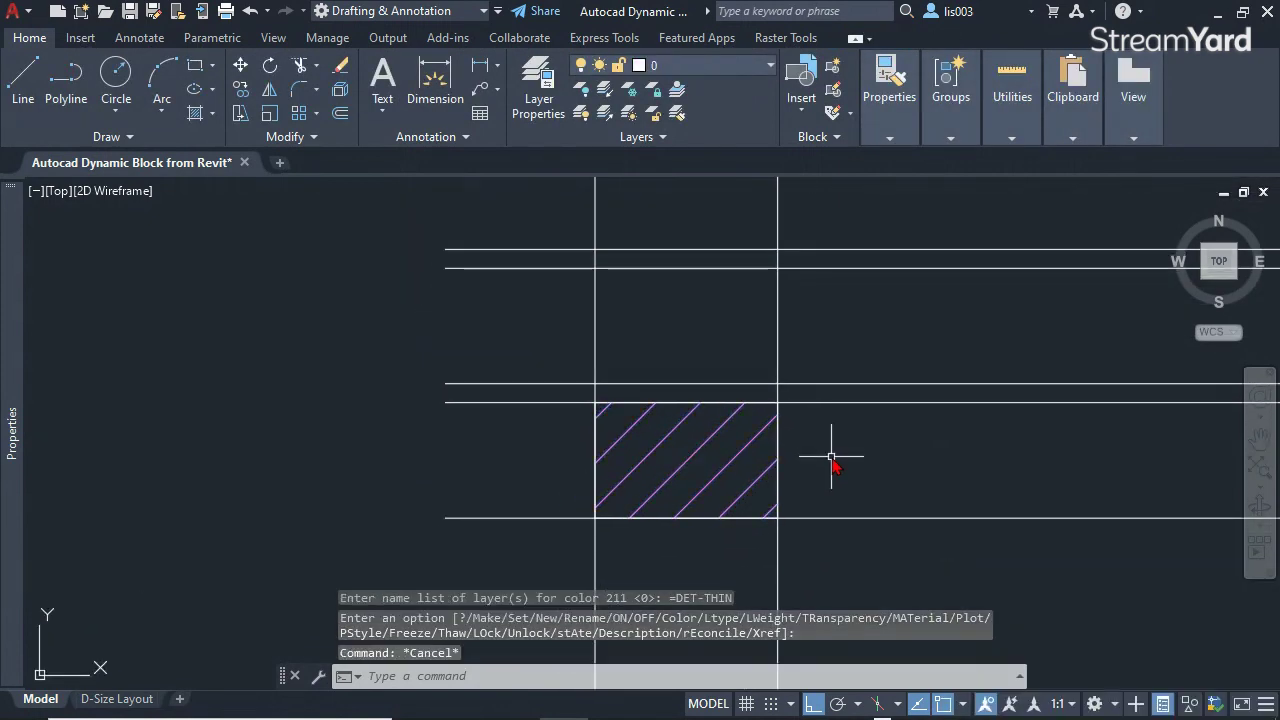
- Set the color of the lowest brick's rectangle to ByBlock, keeping it on layer 0
{"action": "middle_click_drag", "start_coordinate": [817, 443], "coordinate": [749, 457]}
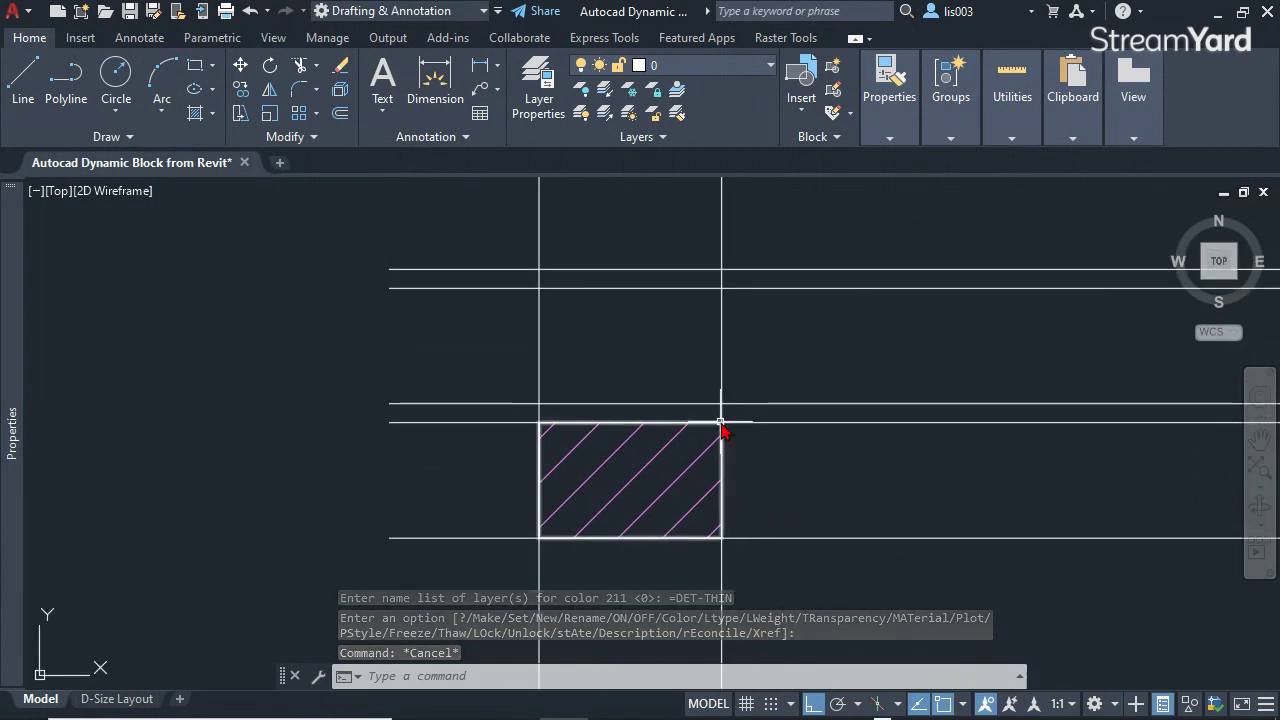
{"action": "left_click", "coordinate": [709, 424]}
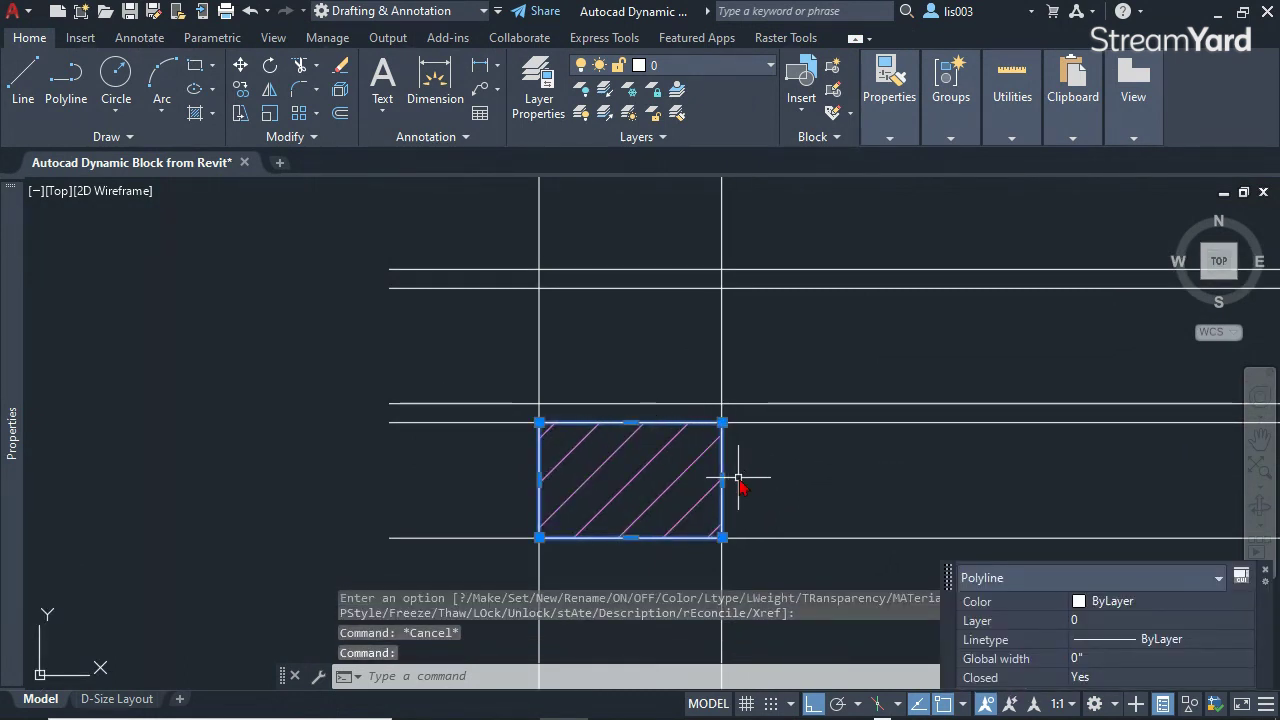
{"action": "middle_click_drag", "start_coordinate": [739, 481], "coordinate": [706, 487]}
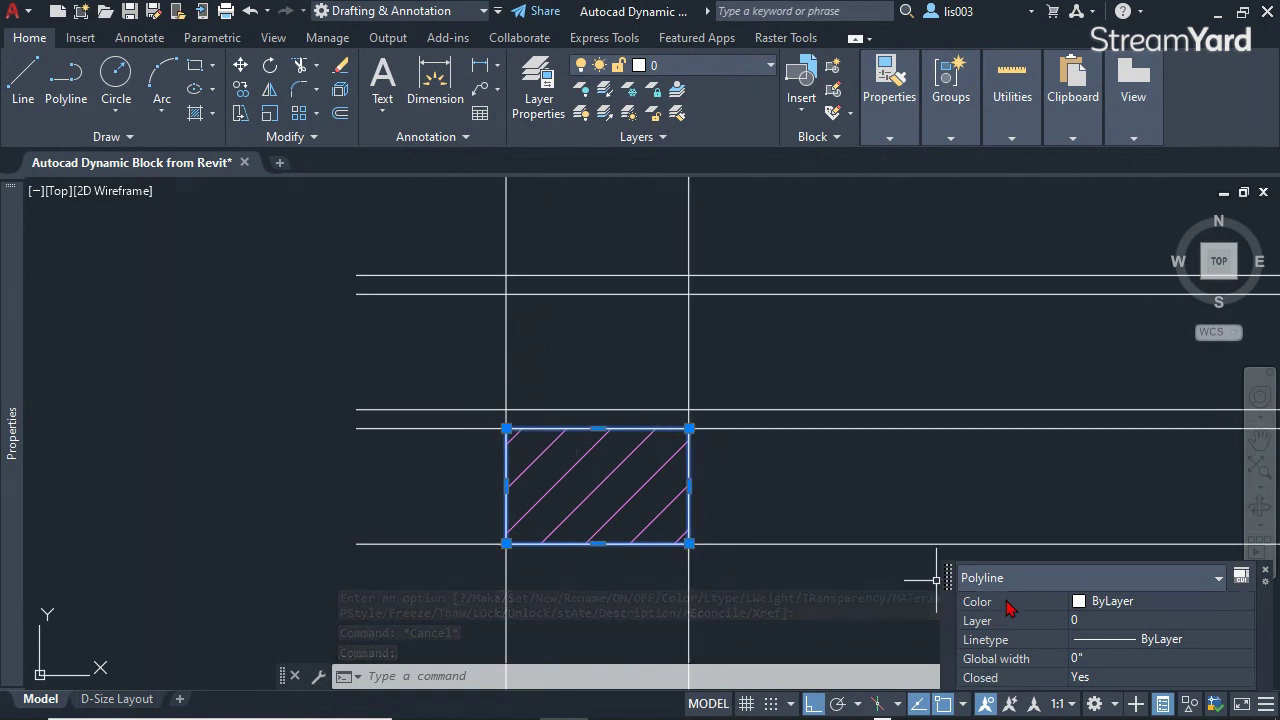
{"action": "left_click", "coordinate": [1115, 603]}
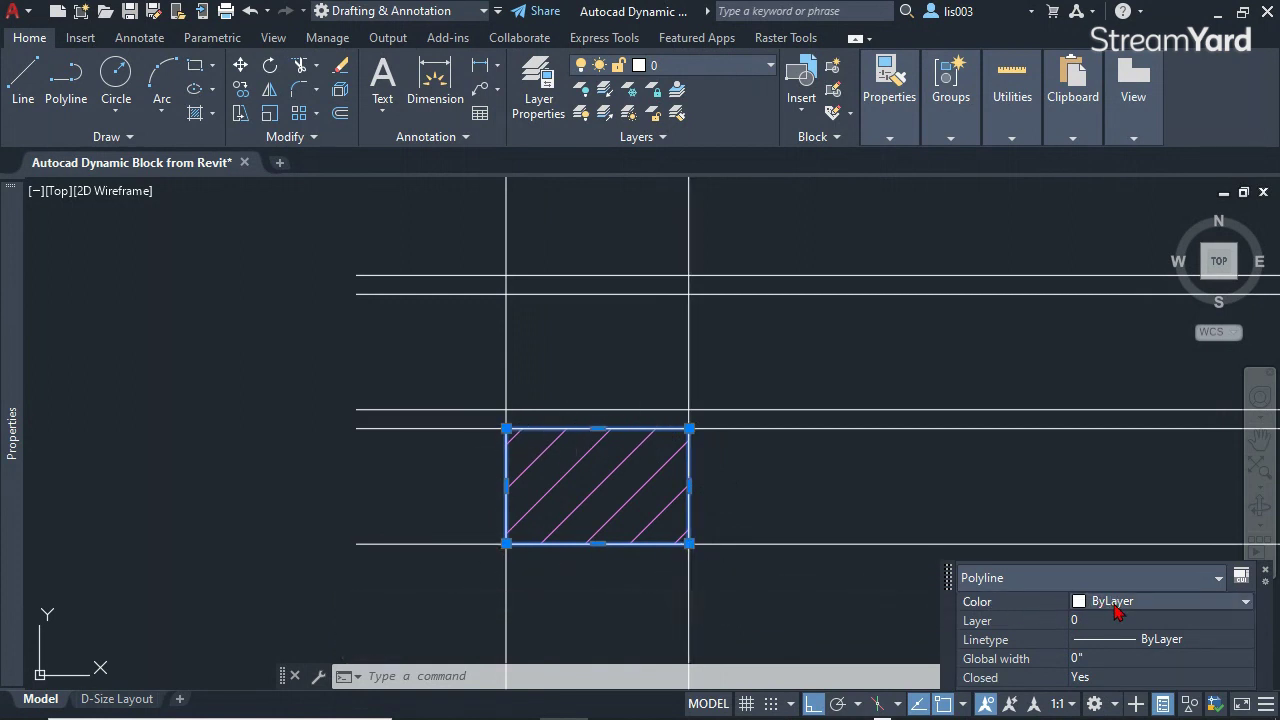
{"action": "left_click", "coordinate": [1116, 603]}
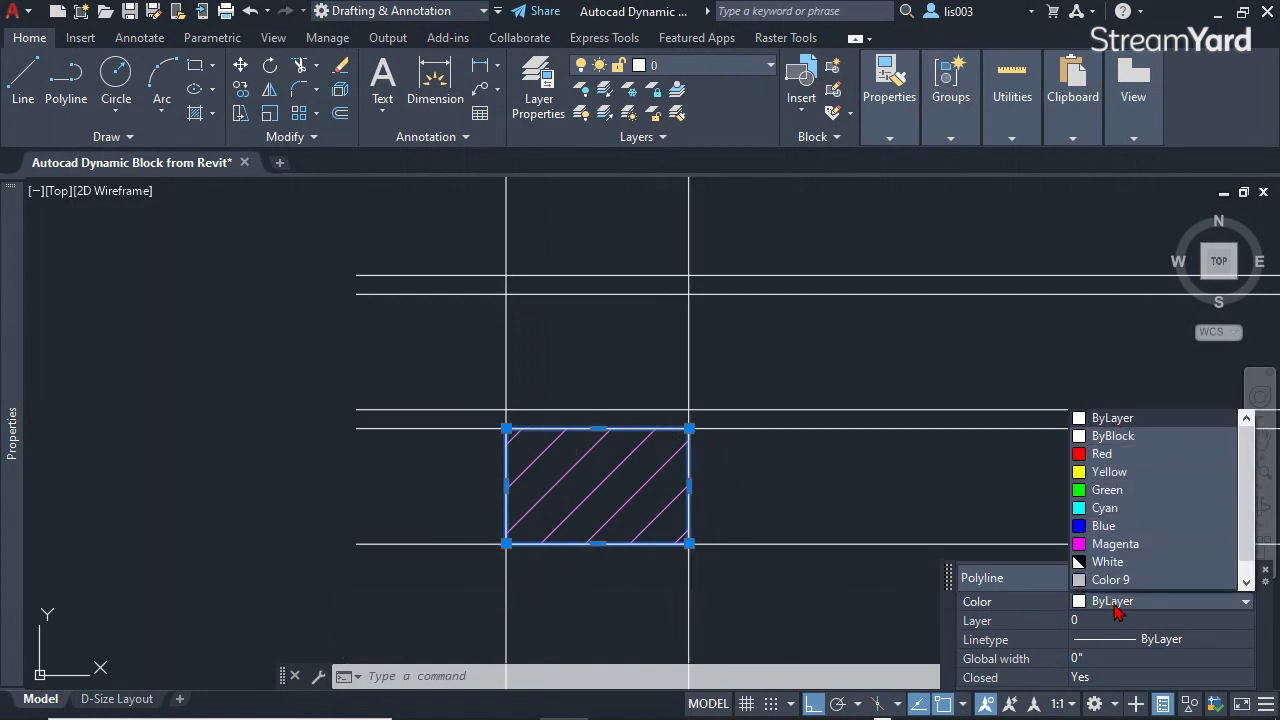
{"action": "left_click", "coordinate": [1121, 438]}
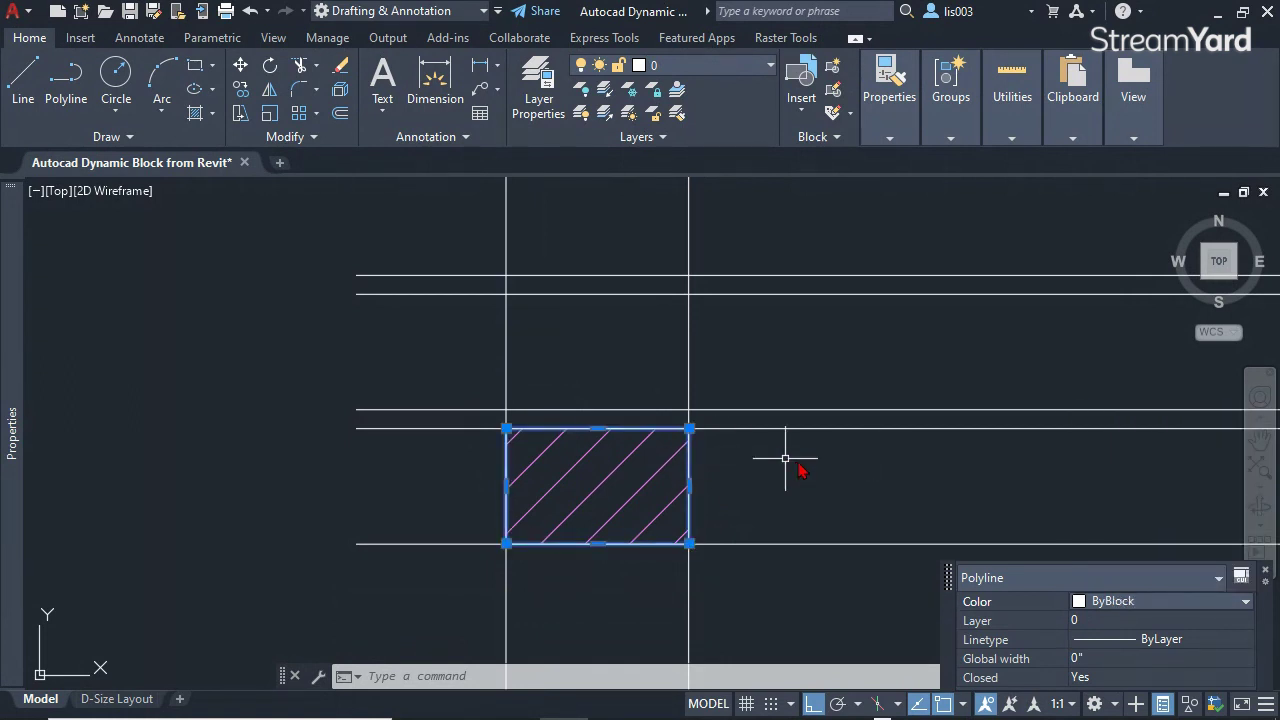
{"action": "mouse_move", "coordinate": [798, 492]}
{"action": "middle_mouse_down"}
{"action": "mouse_move", "coordinate": [800, 510]}
{"action": "mouse_move", "coordinate": [828, 512]}
{"action": "middle_mouse_up"}
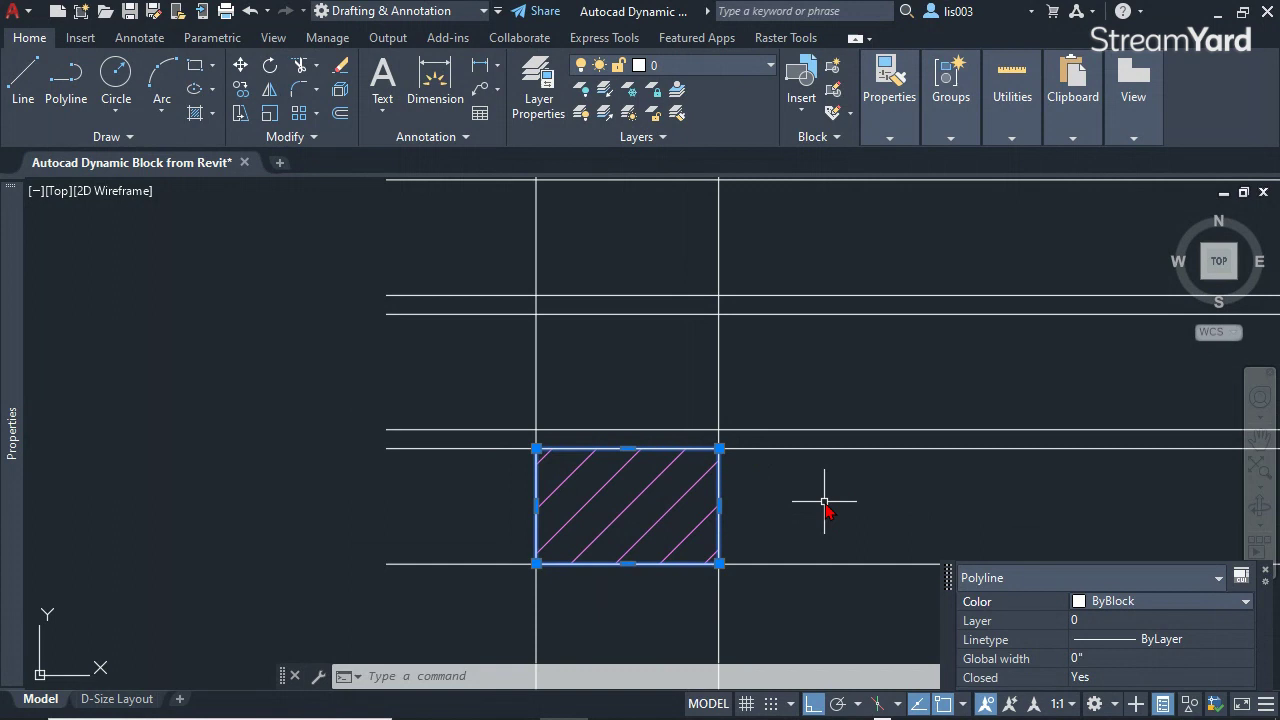
{"action": "middle_click_drag", "start_coordinate": [826, 507], "coordinate": [850, 474]}
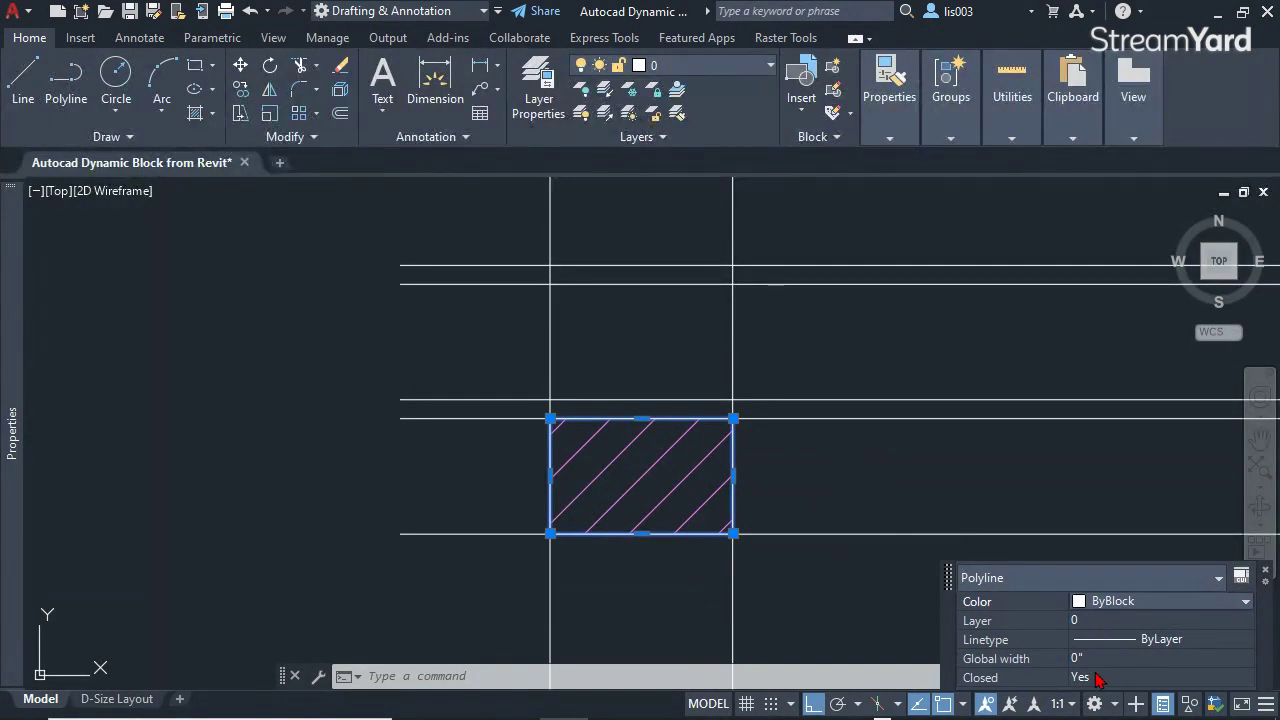
{"action": "middle_click_drag", "start_coordinate": [785, 458], "coordinate": [781, 485]}
{"action": "key", "text": "Escape"}
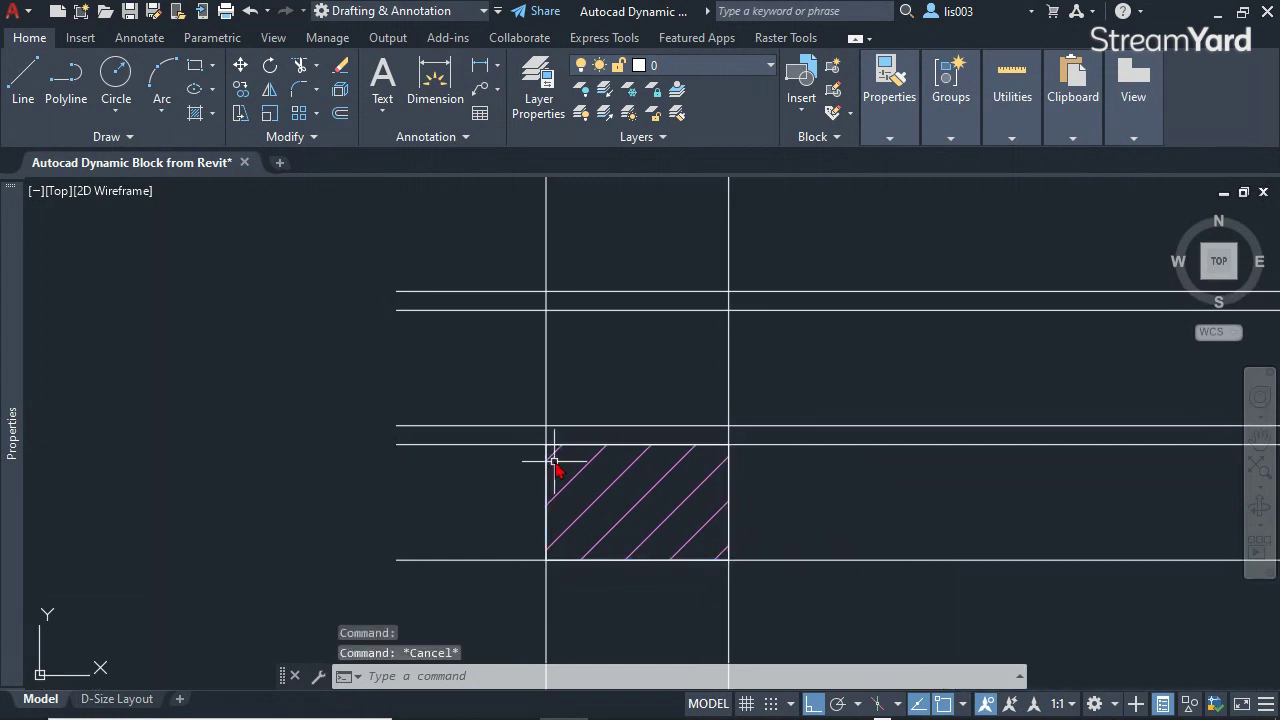
- Copy the brick rectangle and its hatch from its lower-right corner up to the joint's upper edge at the right vertical line
{"action": "left_click", "coordinate": [518, 401]}
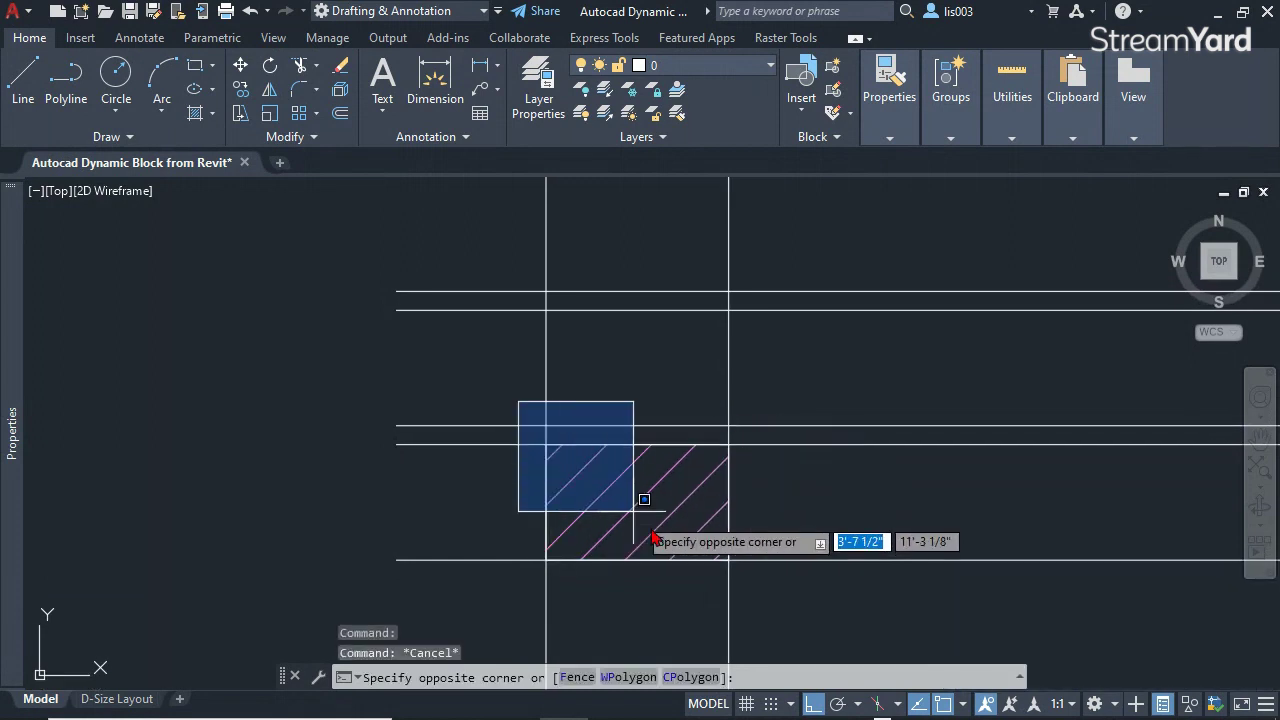
{"action": "left_click", "coordinate": [751, 597]}
{"action": "type", "text": "CO"}
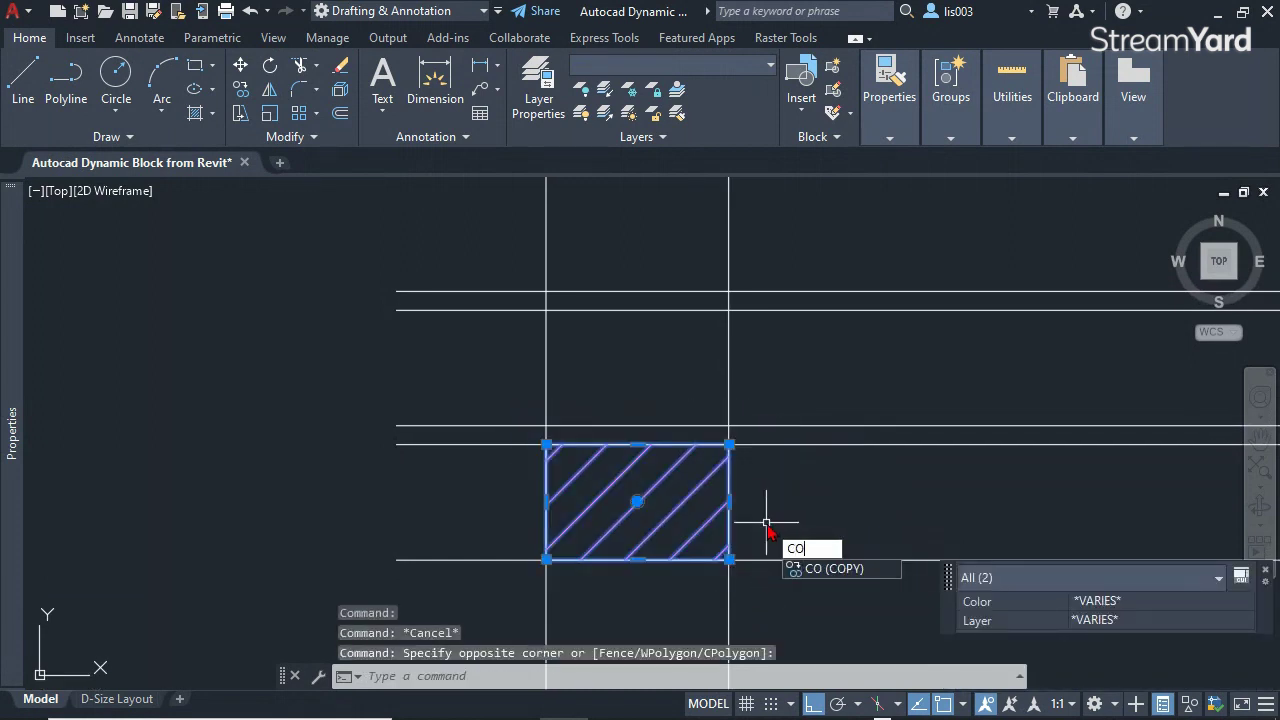
{"action": "key", "text": "Return"}
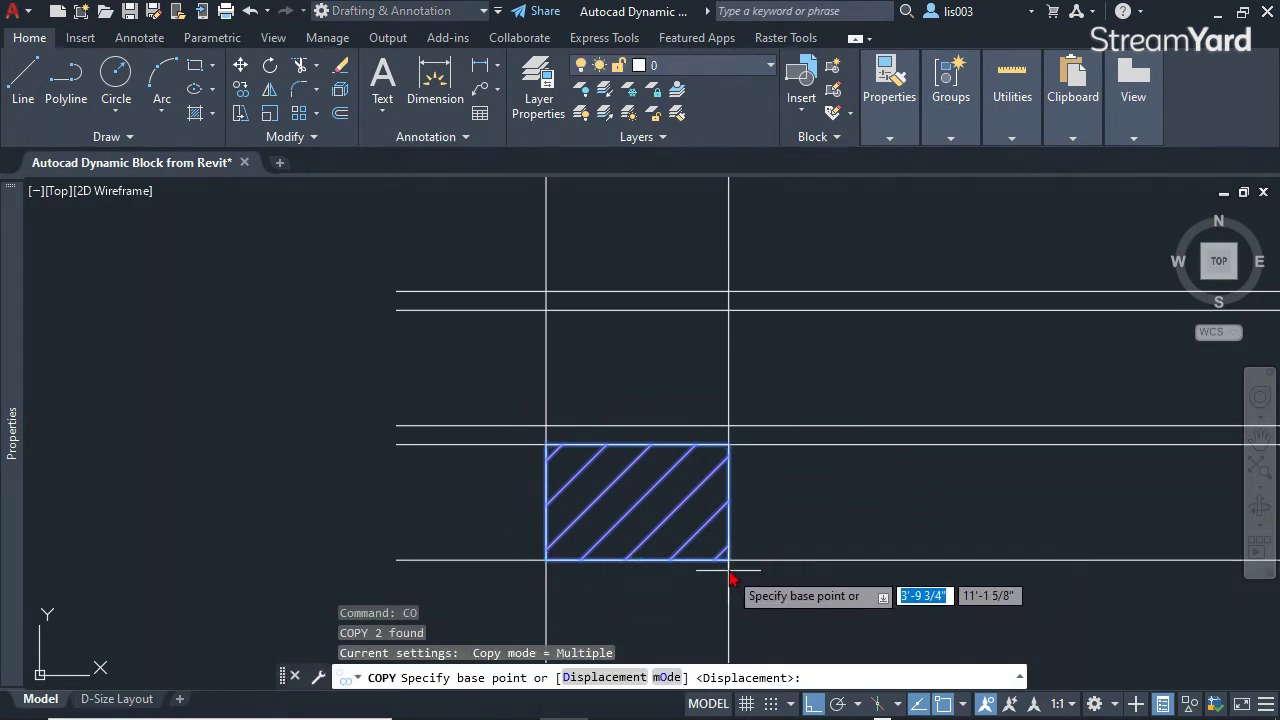
{"action": "left_click", "coordinate": [729, 559]}
{"action": "left_click", "coordinate": [729, 427]}
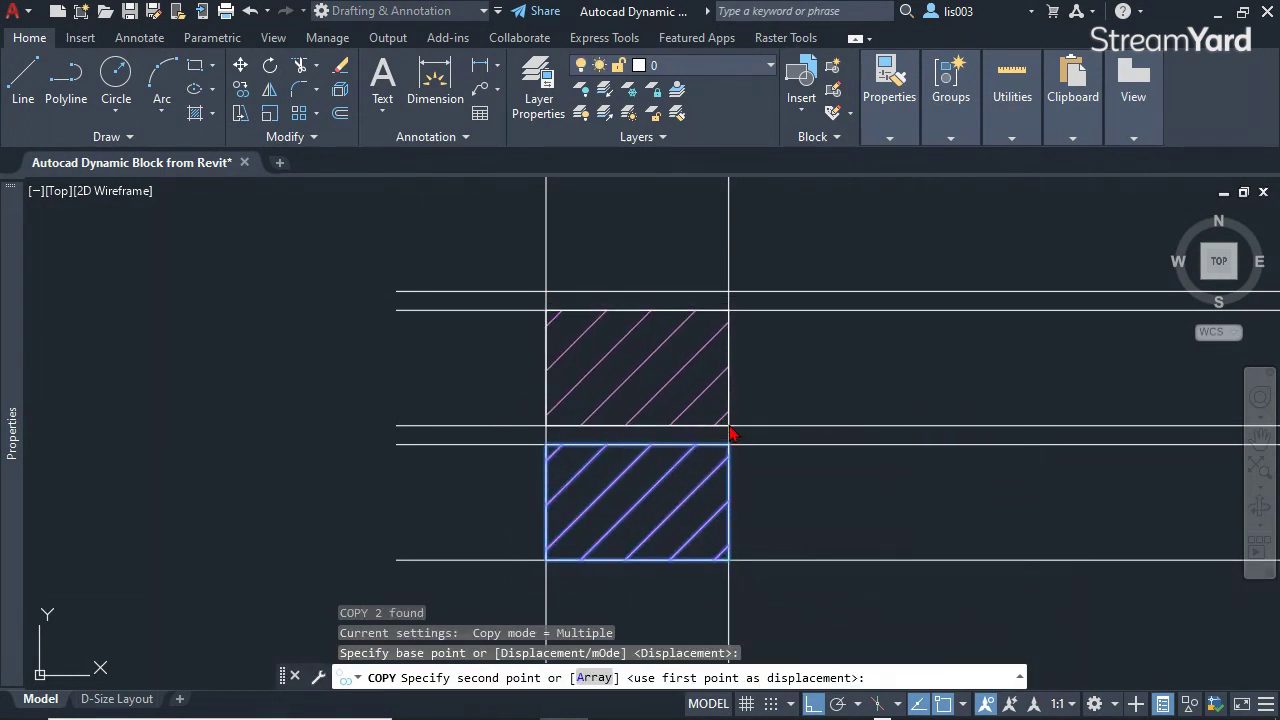
{"action": "key", "text": "Escape"}
- Draw a three-point arc across the right end of the mortar joint, from the lower brick's corner to the upper brick's, bulging inward
{"action": "scroll", "coordinate": [642, 450], "scroll_direction": "up", "scroll_amount": 3}
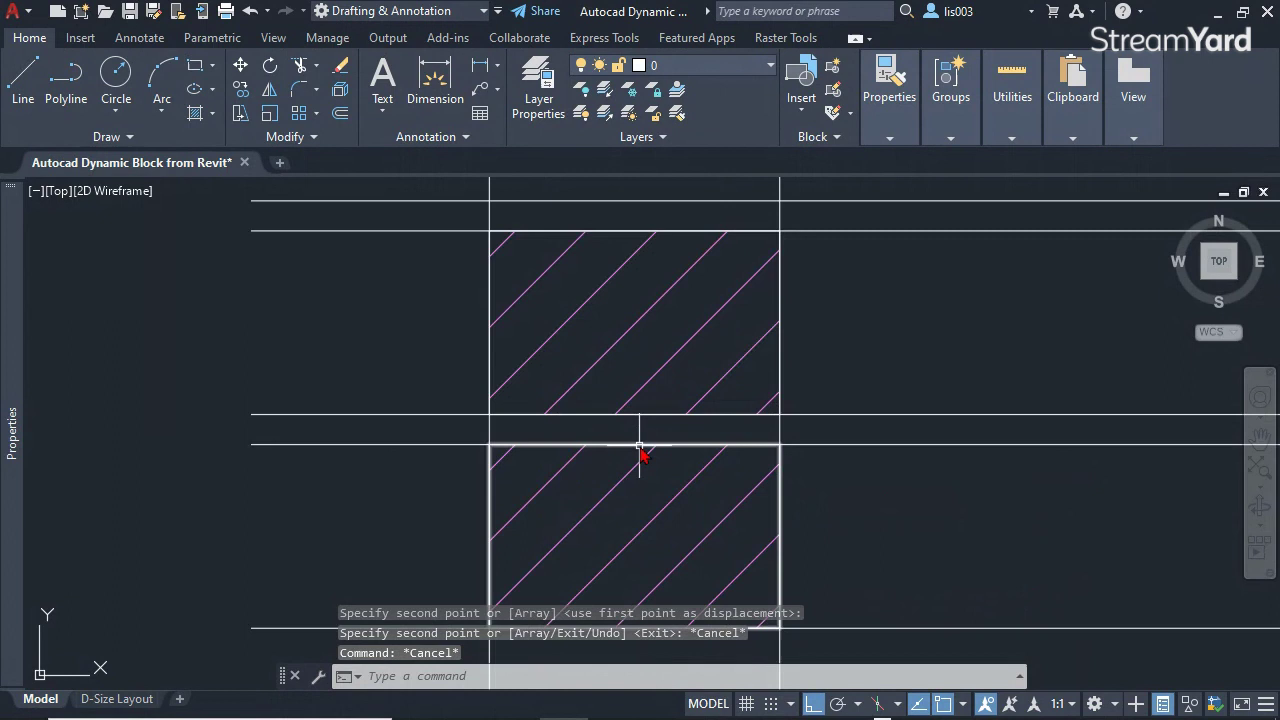
{"action": "type", "text": "c"}
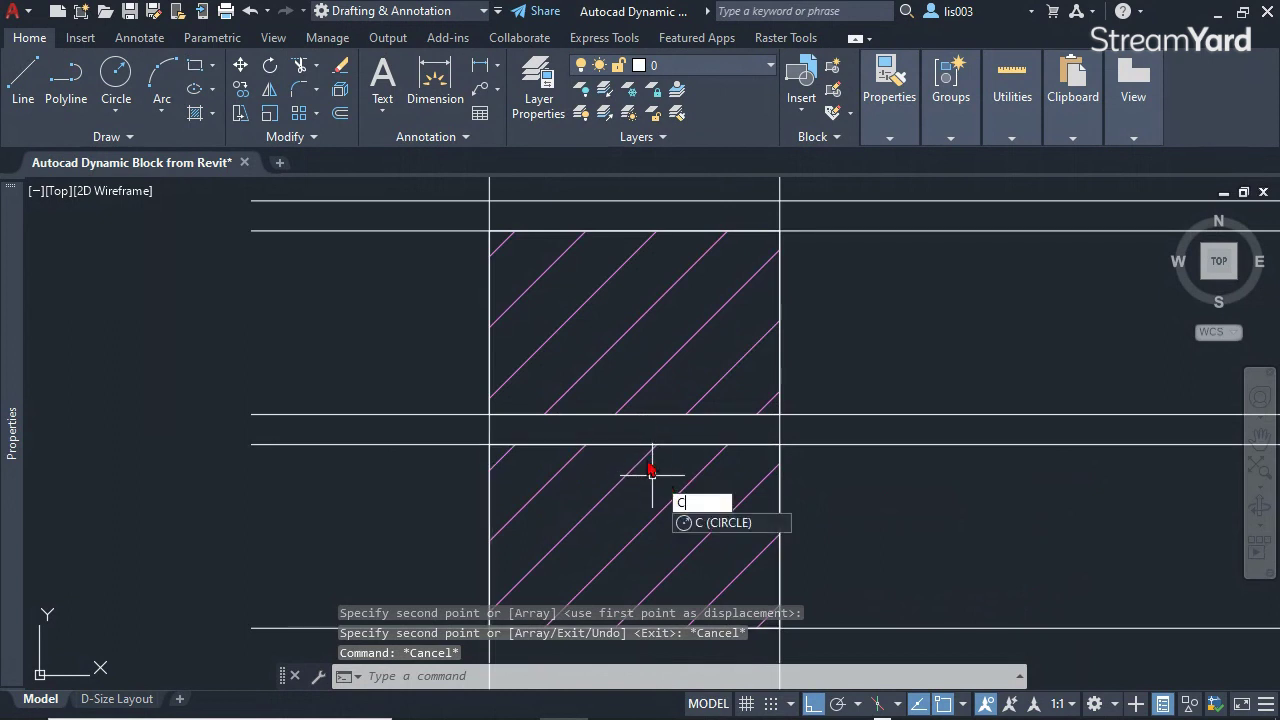
{"action": "key", "text": "Escape"}
{"action": "type", "text": "a"}
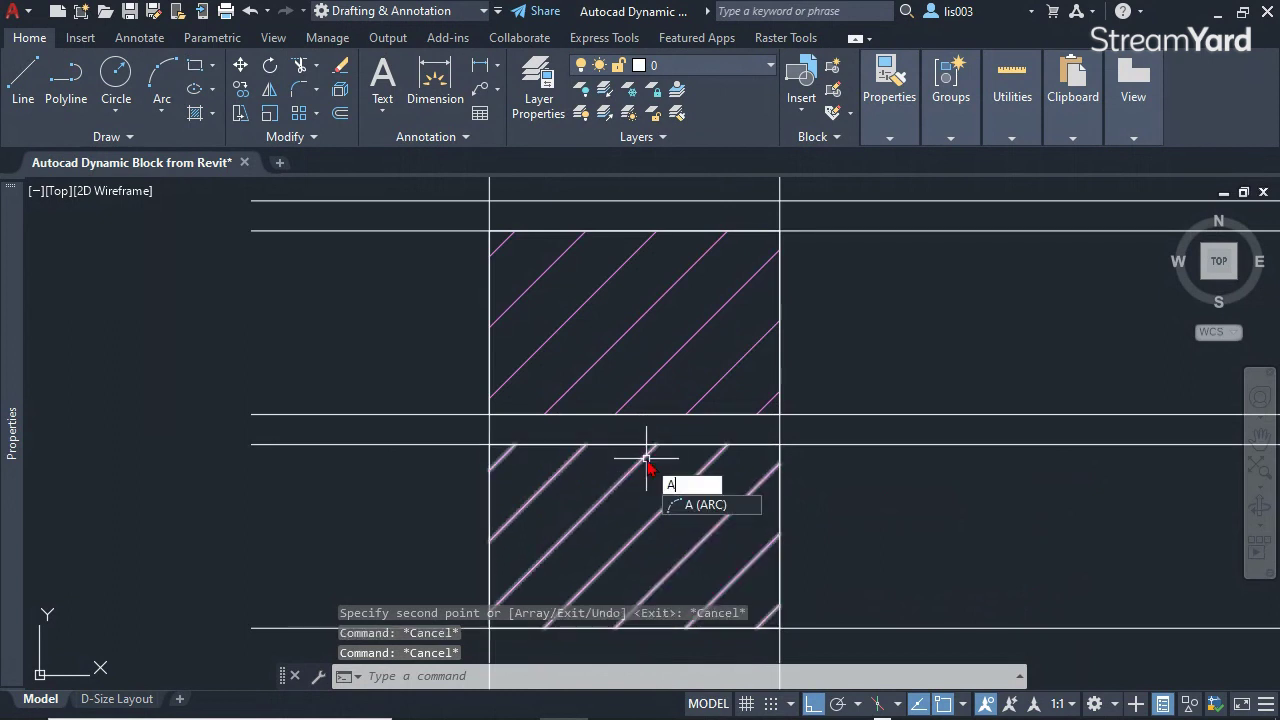
{"action": "key", "text": "Return"}
{"action": "scroll", "coordinate": [755, 445], "scroll_direction": "up", "scroll_amount": 4}
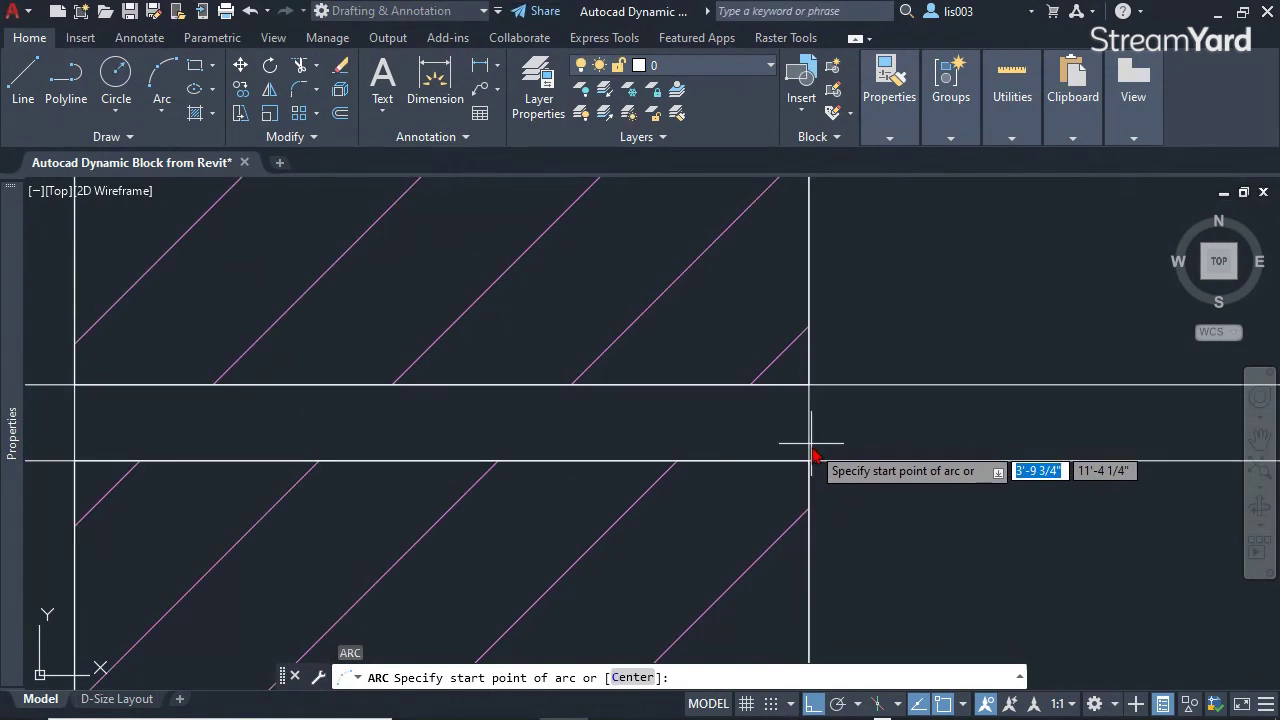
{"action": "left_click", "coordinate": [810, 460]}
{"action": "left_click", "coordinate": [791, 434]}
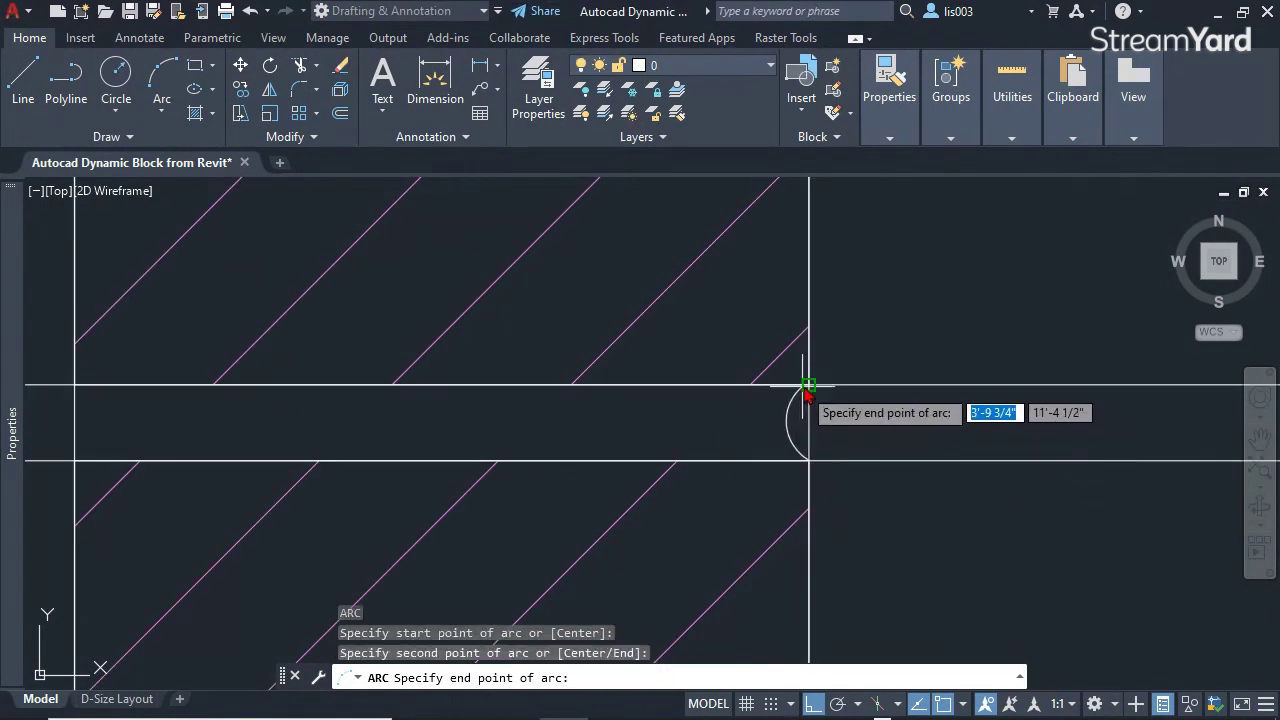
{"action": "left_click", "coordinate": [808, 386]}
{"action": "key", "text": "Escape"}
{"action": "scroll", "coordinate": [814, 428], "scroll_direction": "down", "scroll_amount": 4}
- Mirror the joint arc about the bricks' vertical centerline to the joint's left end, keeping the source arc
{"action": "left_click", "coordinate": [808, 427]}
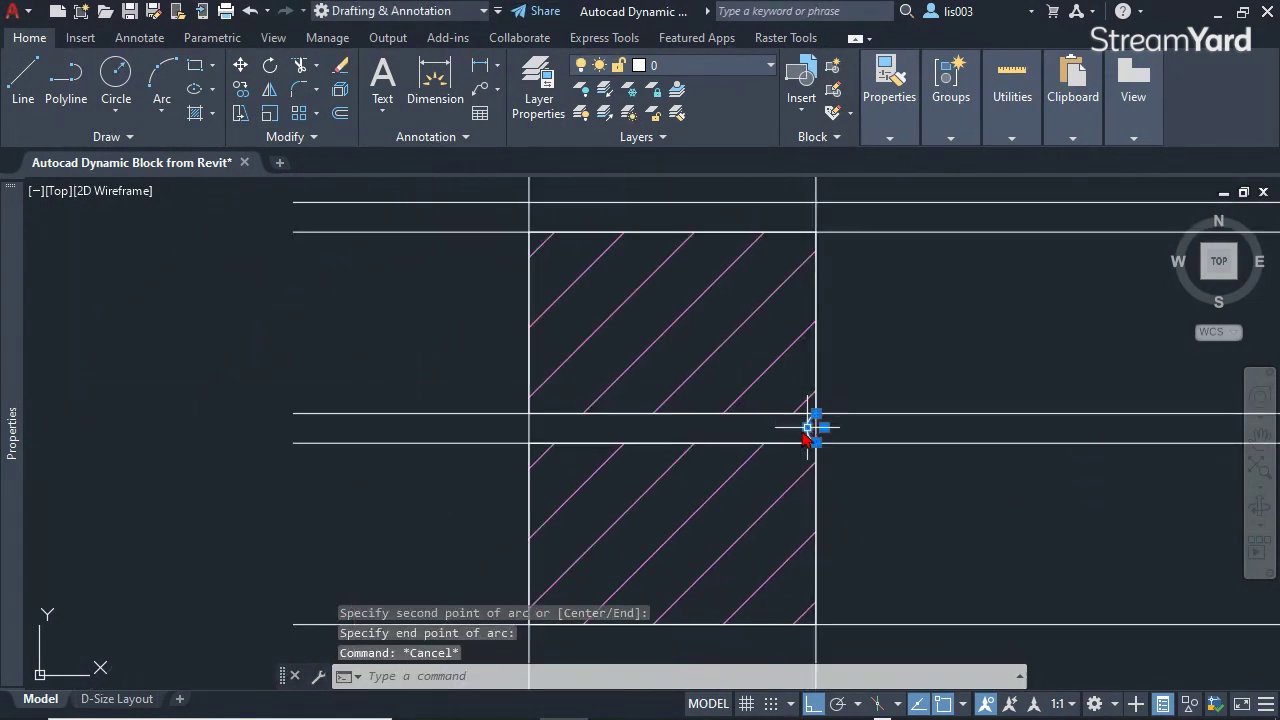
{"action": "type", "text": "MI"}
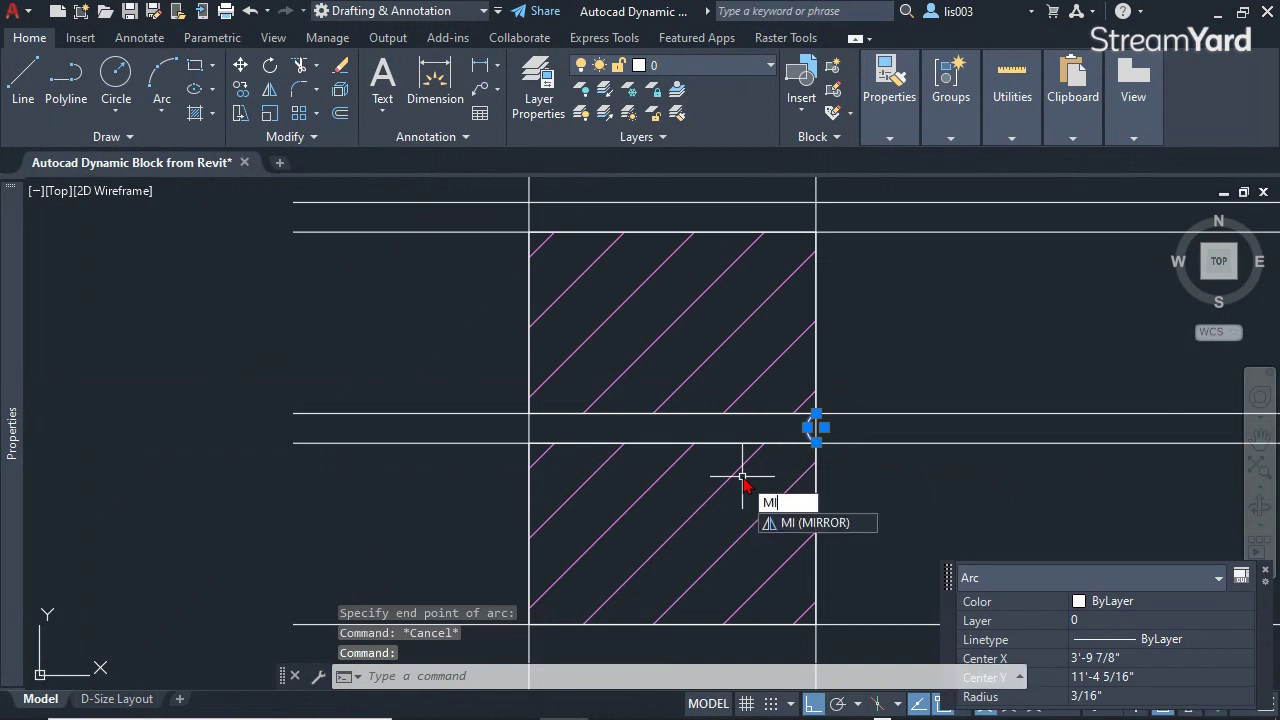
{"action": "key", "text": "Return"}
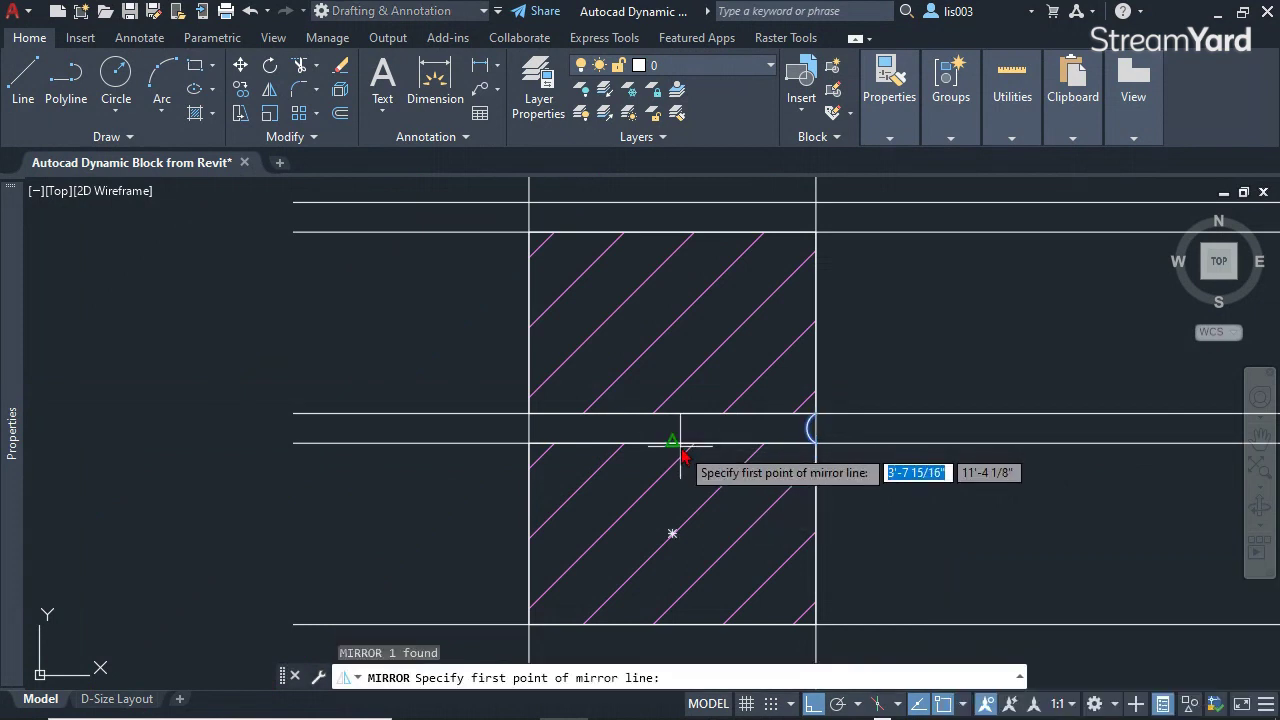
{"action": "left_click", "coordinate": [673, 443]}
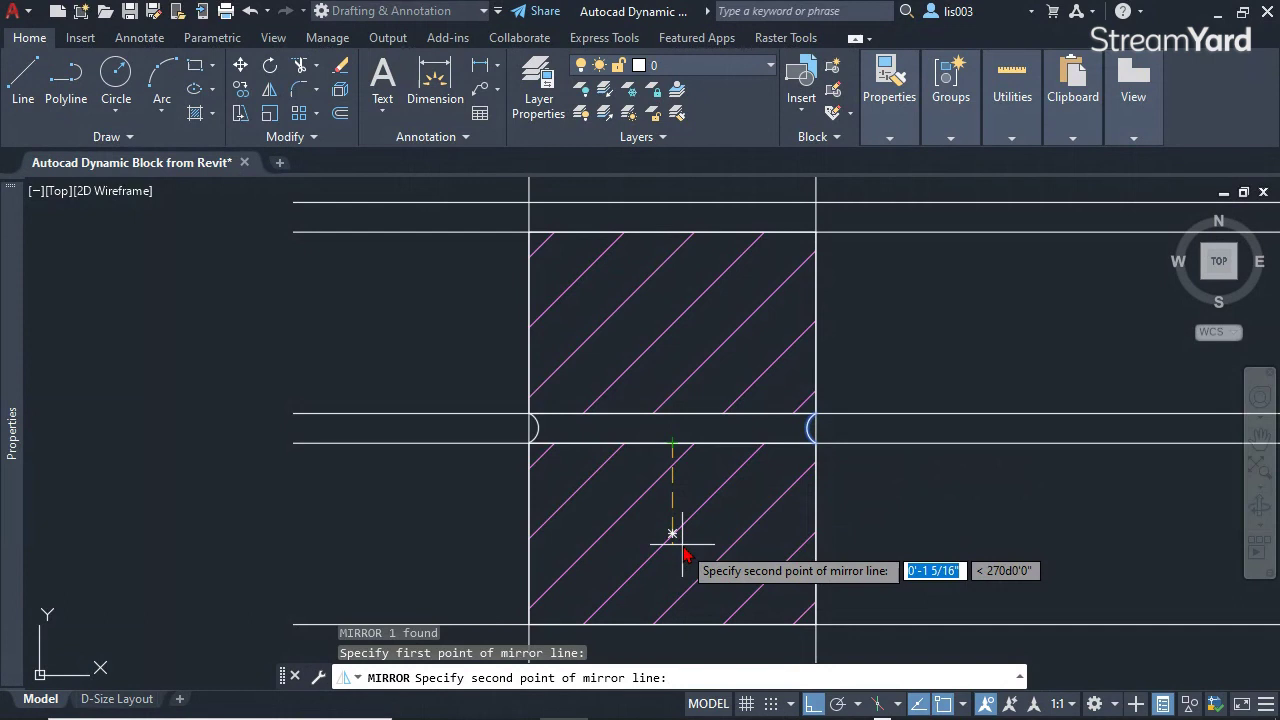
{"action": "middle_click_drag", "start_coordinate": [680, 531], "coordinate": [671, 434]}
{"action": "left_click", "coordinate": [670, 607]}
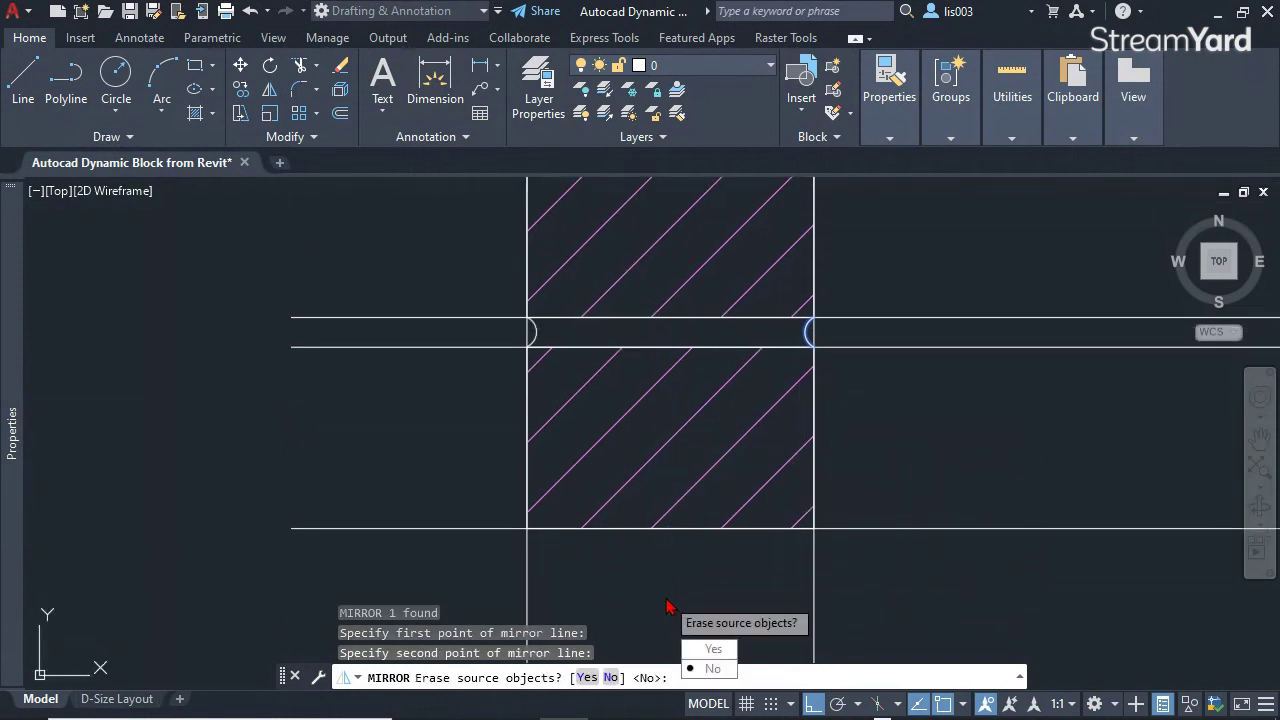
{"action": "left_click", "coordinate": [712, 669]}
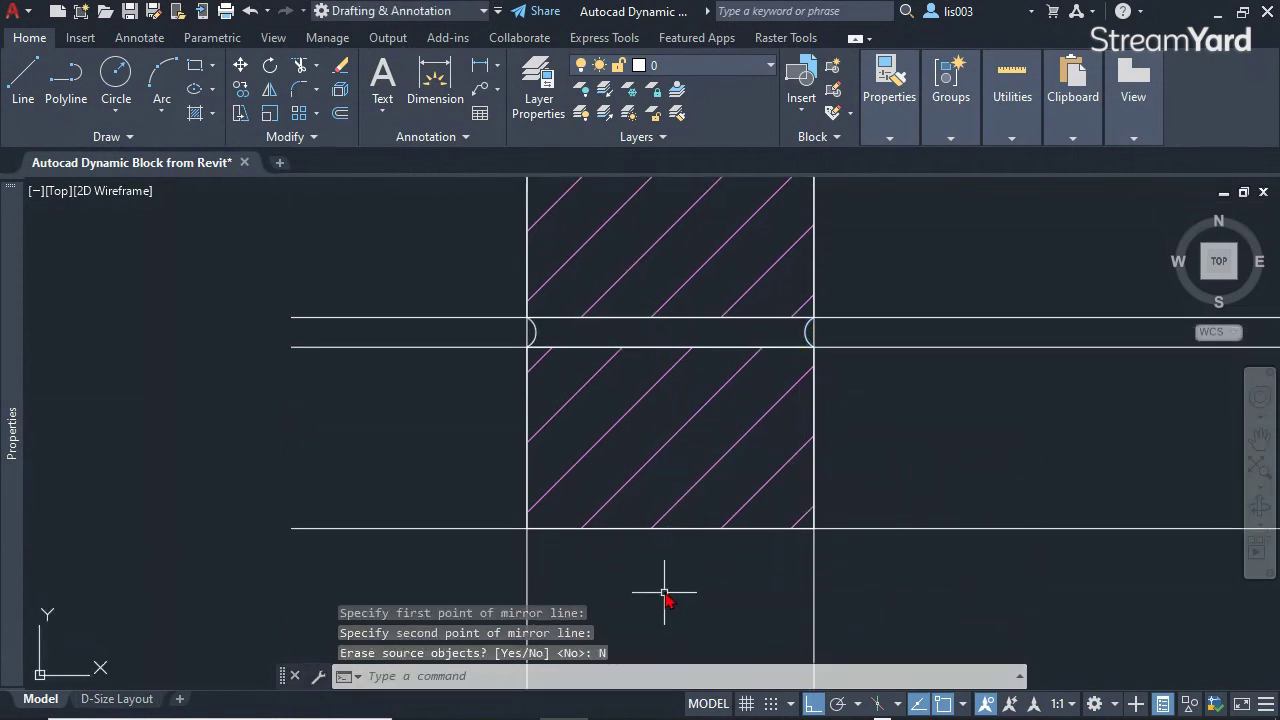
- Create a block named LAZY_BRICK_SECTION from the two hatched bricks and both joint arcs, with its base point at the lower brick's lower-left corner
{"action": "scroll", "coordinate": [651, 500], "scroll_direction": "down", "scroll_amount": 3}
{"action": "mouse_move", "coordinate": [651, 514]}
{"action": "middle_mouse_down"}
{"action": "mouse_move", "coordinate": [677, 417]}
{"action": "mouse_move", "coordinate": [796, 475]}
{"action": "middle_mouse_up"}
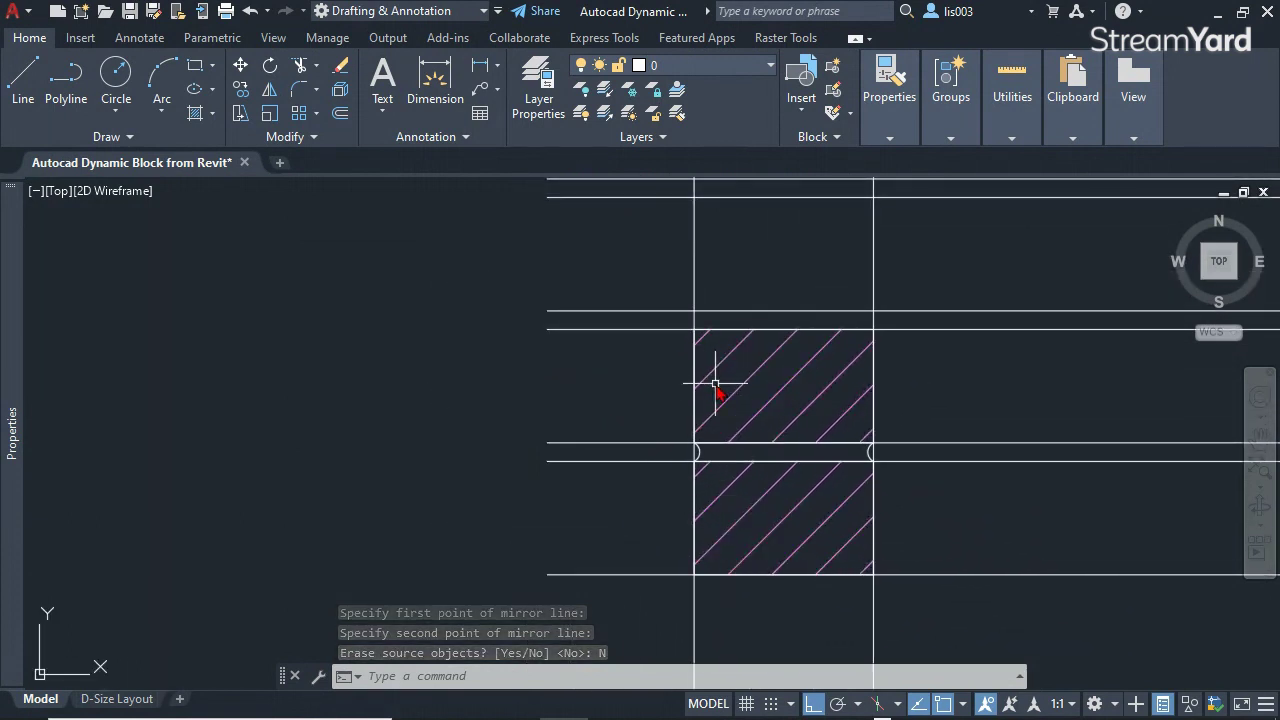
{"action": "middle_click_drag", "start_coordinate": [717, 420], "coordinate": [702, 443]}
{"action": "left_click", "coordinate": [656, 318]}
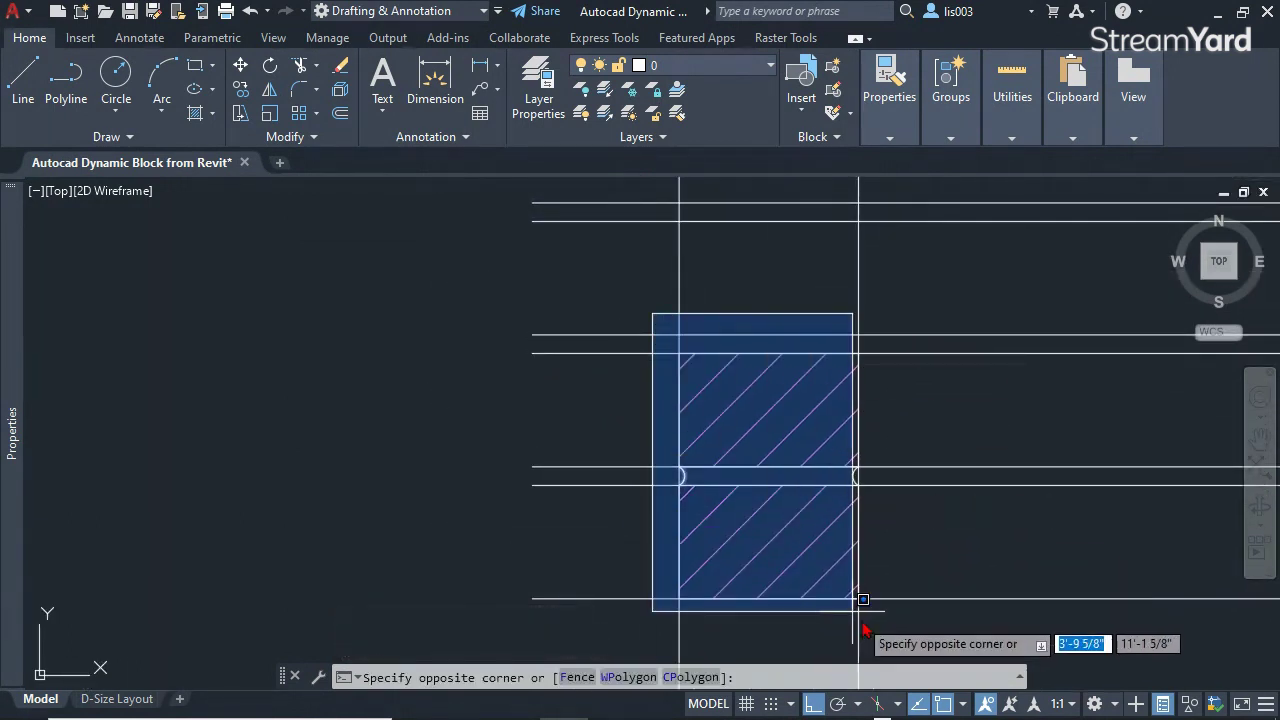
{"action": "left_click", "coordinate": [909, 632]}
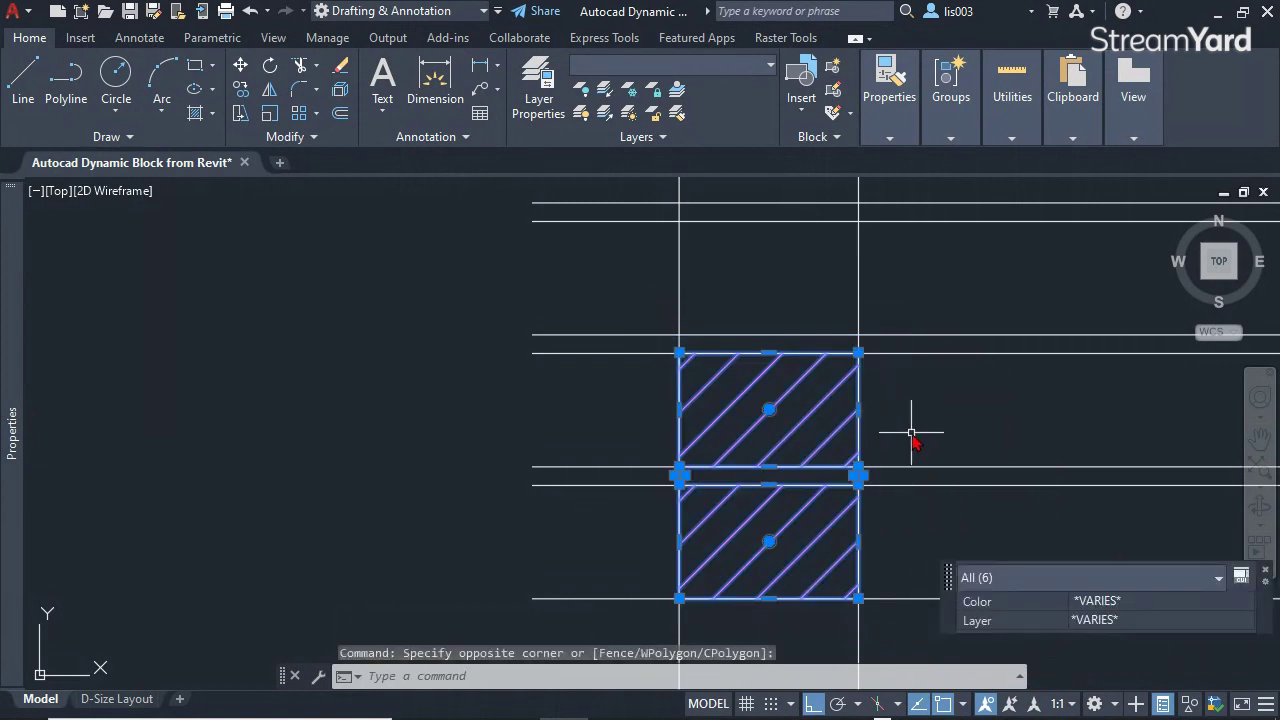
{"action": "middle_click_drag", "start_coordinate": [911, 433], "coordinate": [831, 397]}
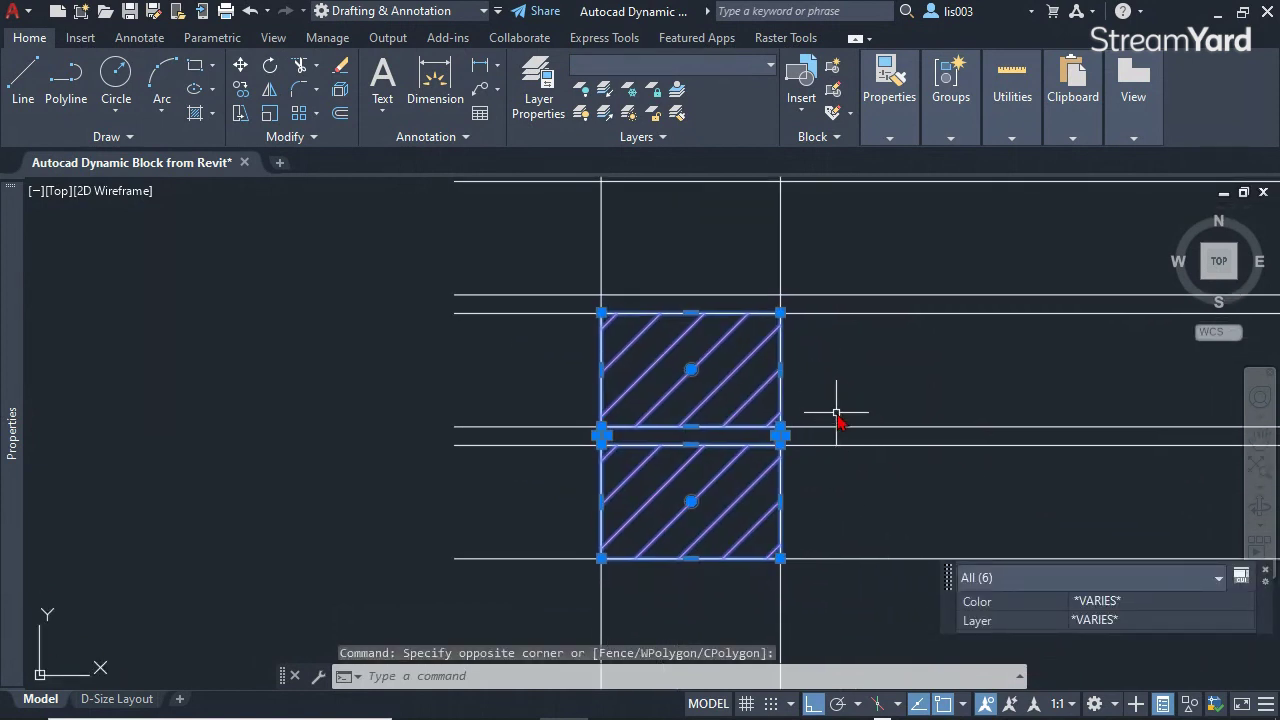
{"action": "type", "text": "B"}
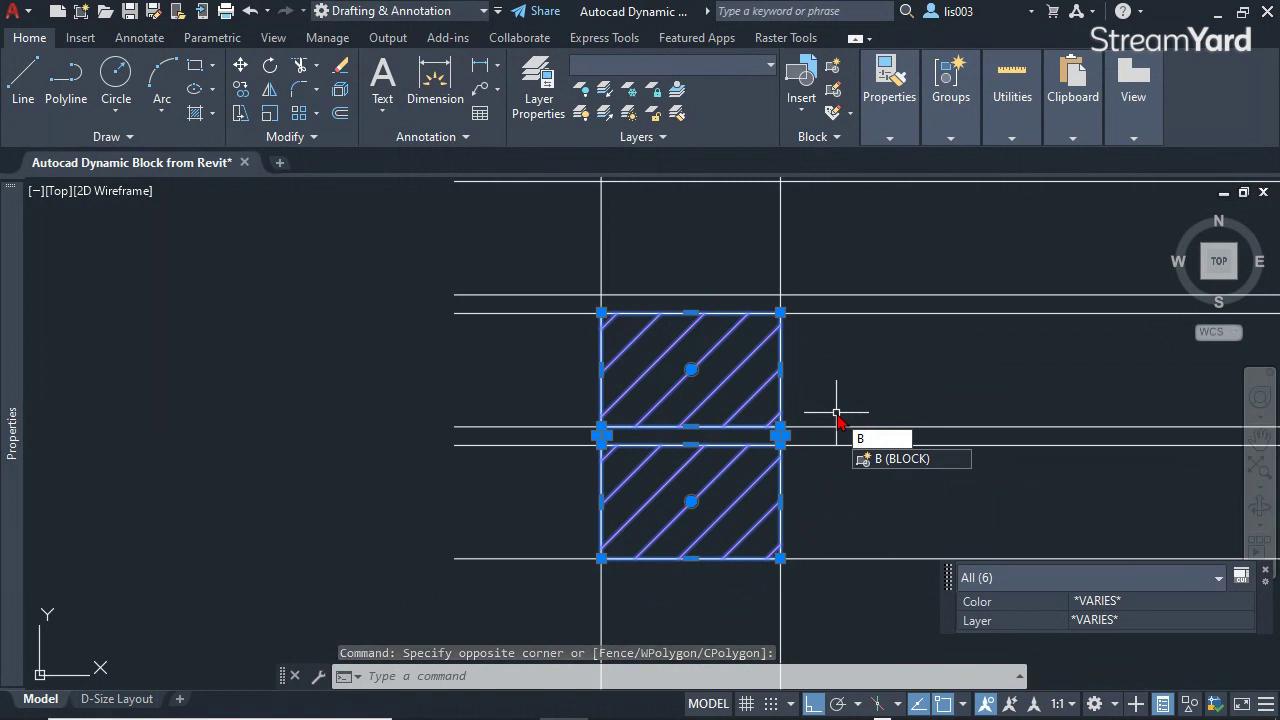
{"action": "key", "text": "Return"}
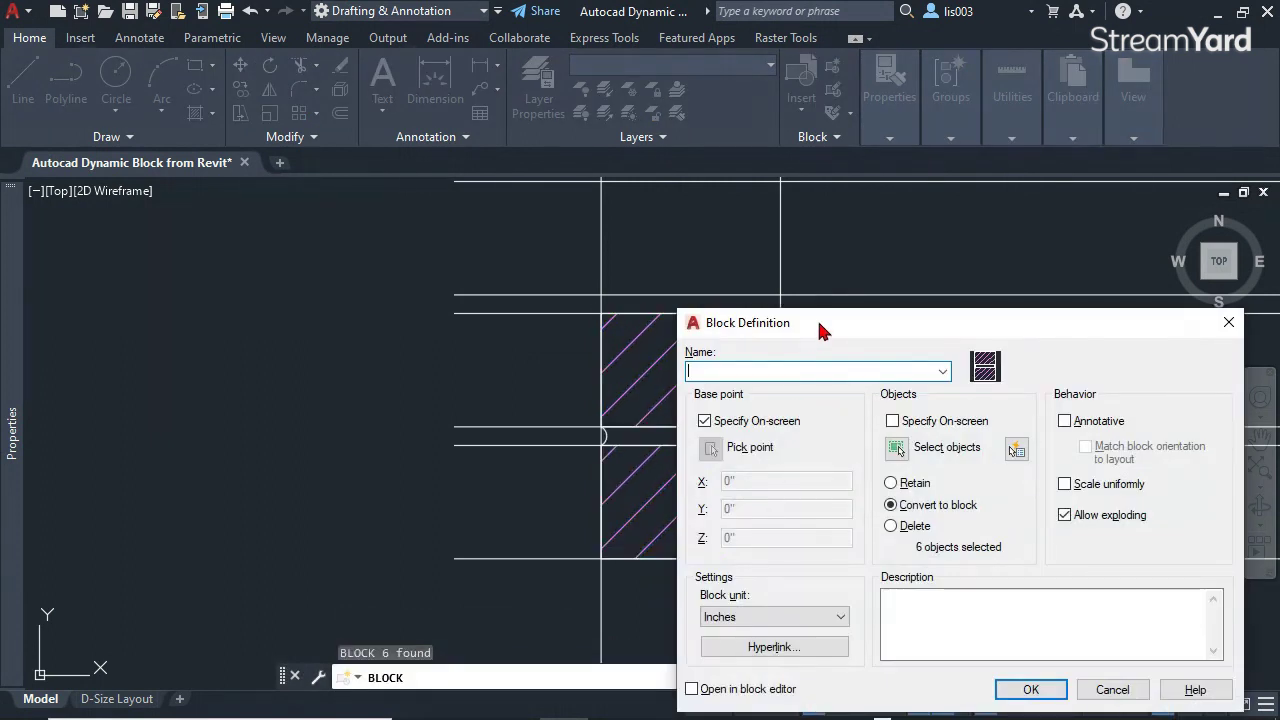
{"action": "left_click_drag", "start_coordinate": [921, 330], "coordinate": [917, 241]}
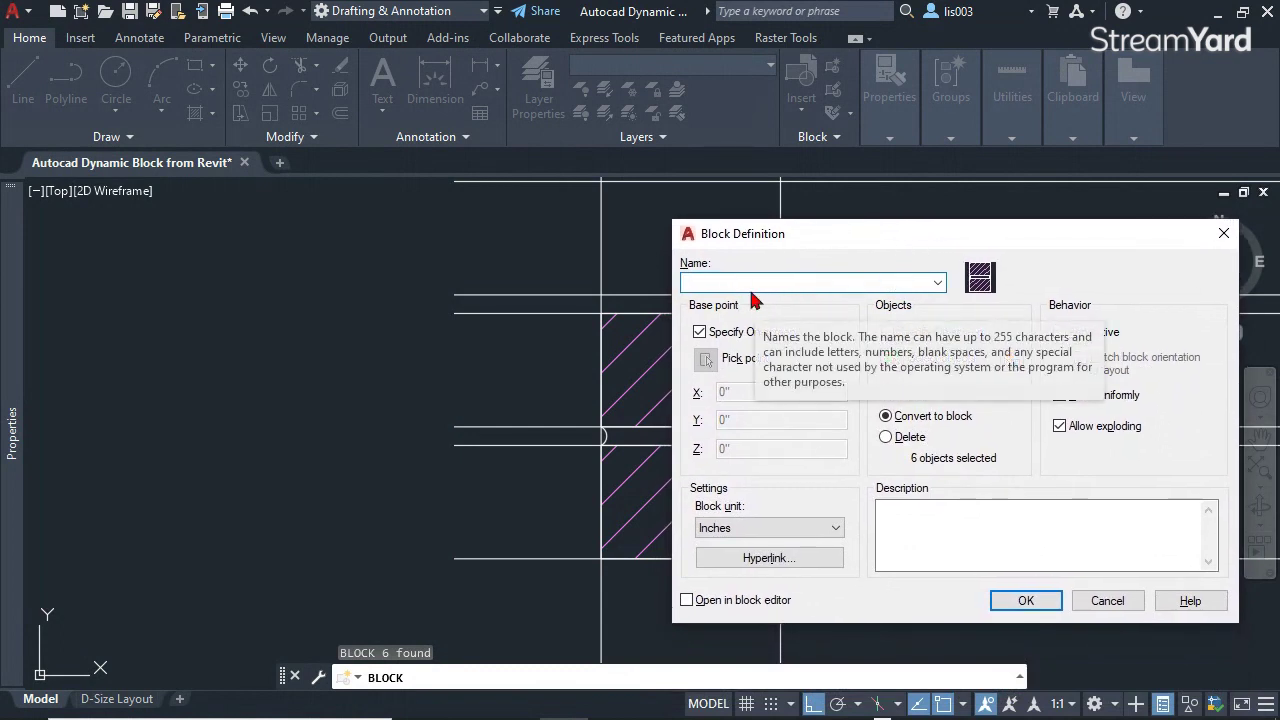
{"action": "type", "text": "DY"}
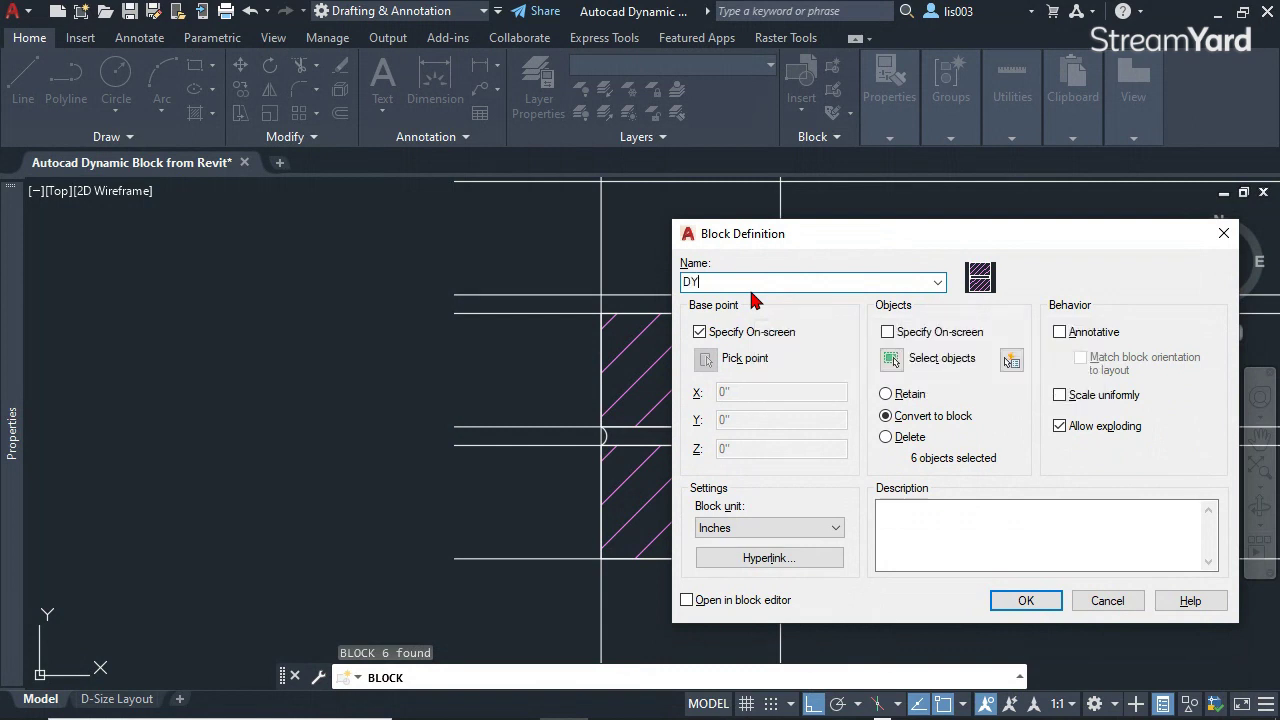
{"action": "type", "text": "NA_BRICK_SECTION"}
{"action": "left_click_drag", "start_coordinate": [709, 283], "coordinate": [658, 298]}
{"action": "type", "text": "LAZY"}
{"action": "left_click_drag", "start_coordinate": [837, 241], "coordinate": [816, 239]}
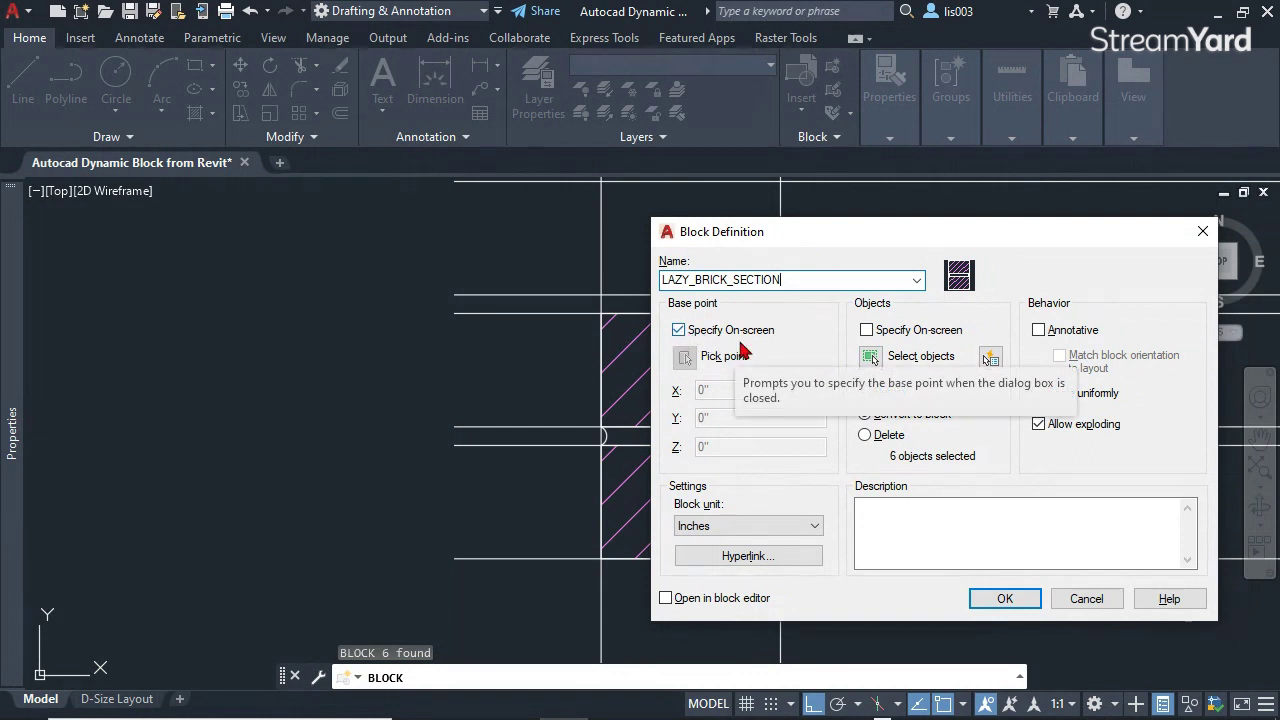
{"action": "left_click", "coordinate": [1004, 599]}
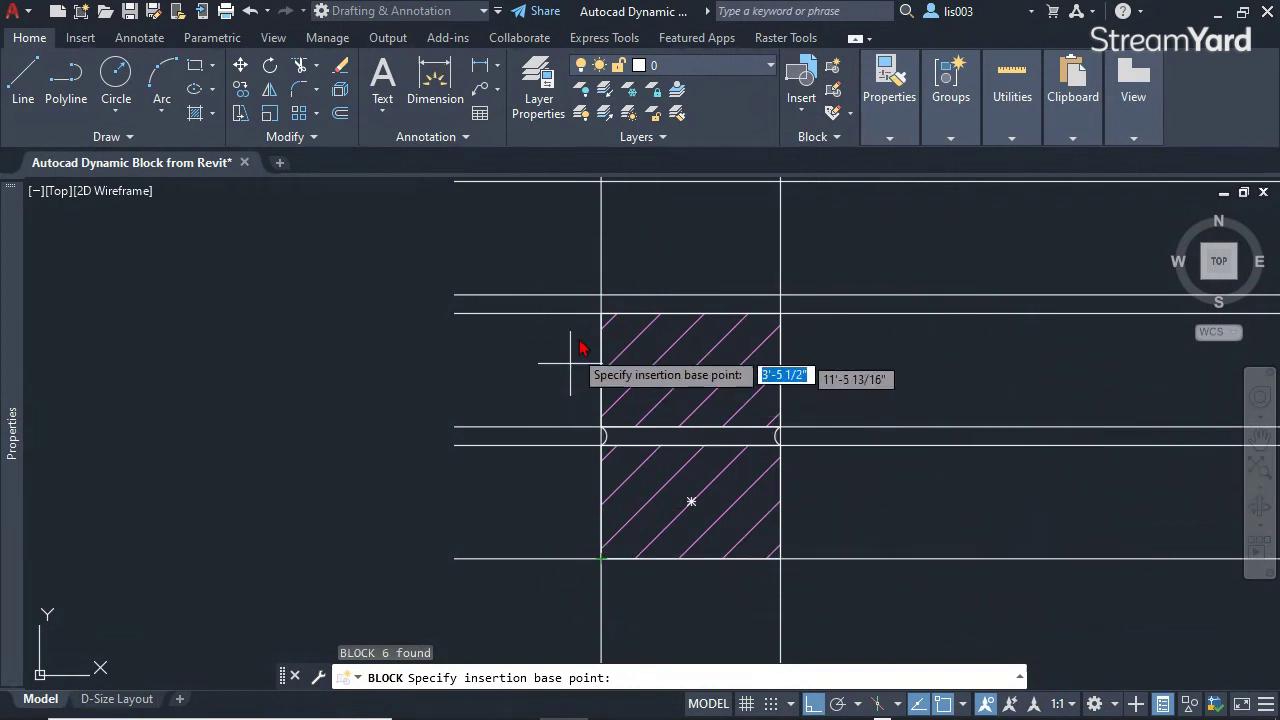
{"action": "left_click", "coordinate": [601, 558]}
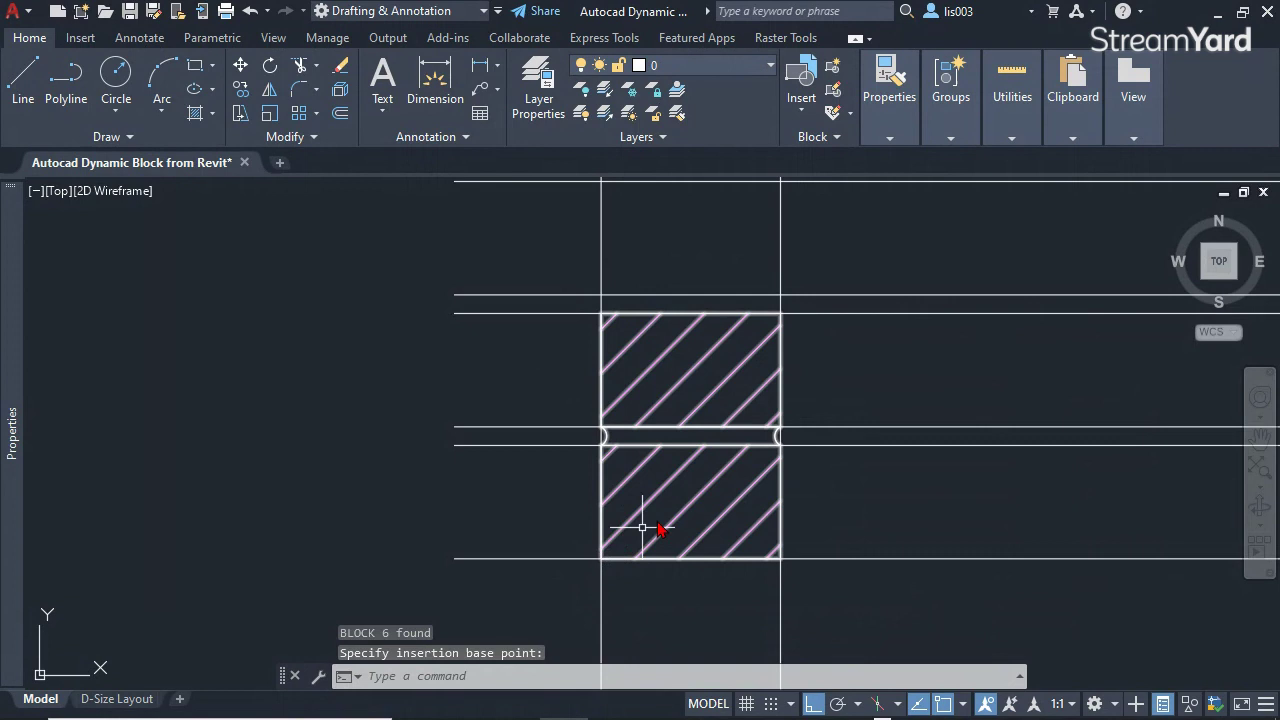
- Open the LAZY_BRICK_SECTION block in the Block Editor
{"action": "left_click", "coordinate": [720, 467]}
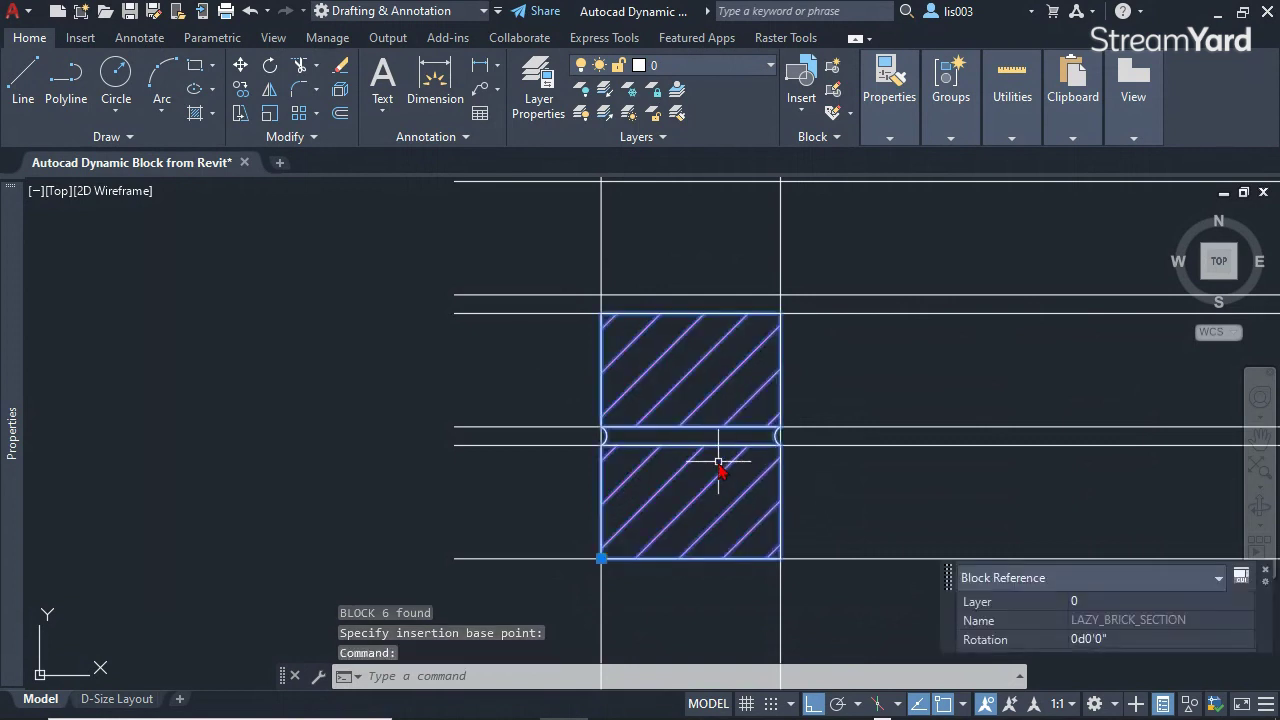
{"action": "scroll", "coordinate": [698, 490], "scroll_direction": "down", "scroll_amount": 2}
{"action": "scroll", "coordinate": [698, 498], "scroll_direction": "up", "scroll_amount": 2}
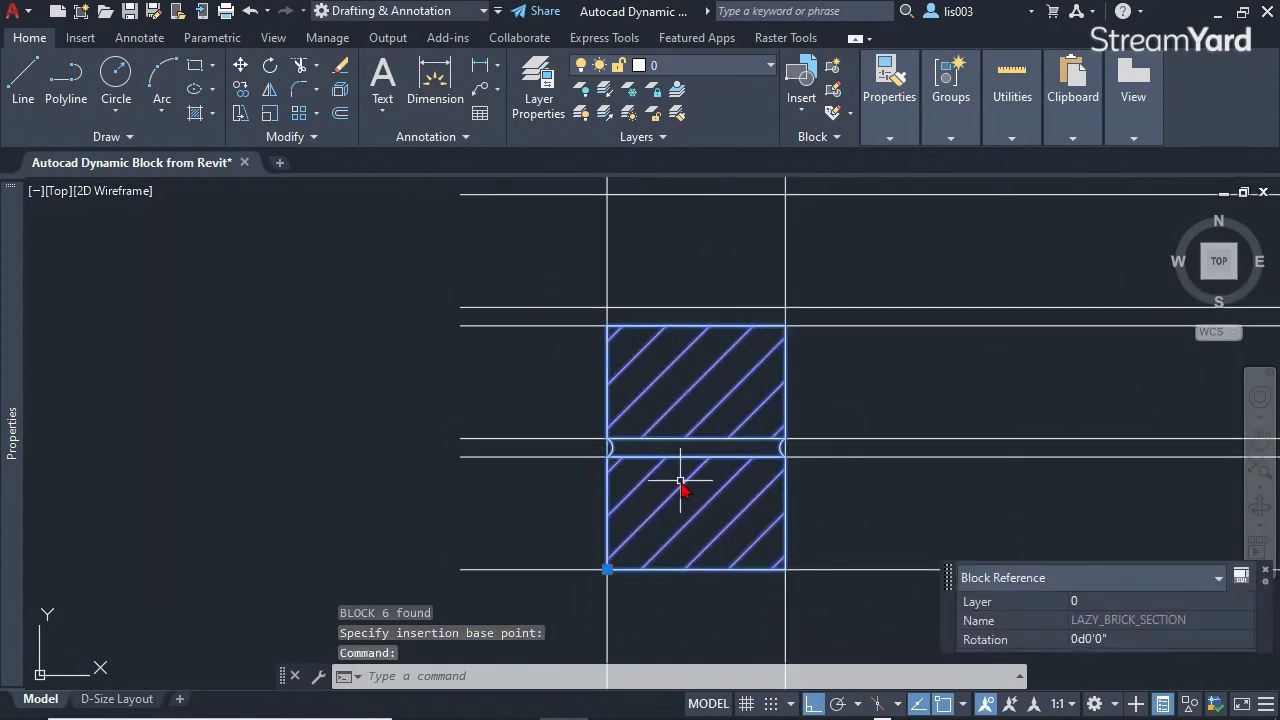
{"action": "right_click", "coordinate": [693, 474]}
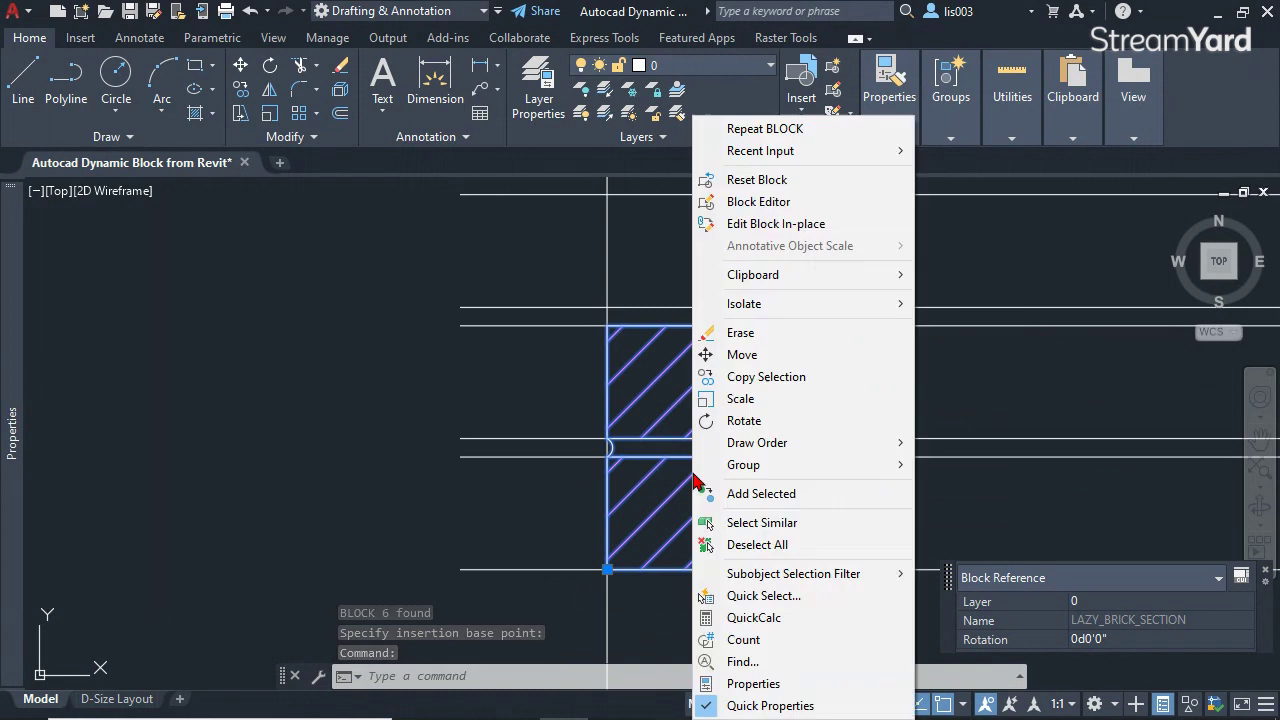
{"action": "left_click", "coordinate": [760, 202]}
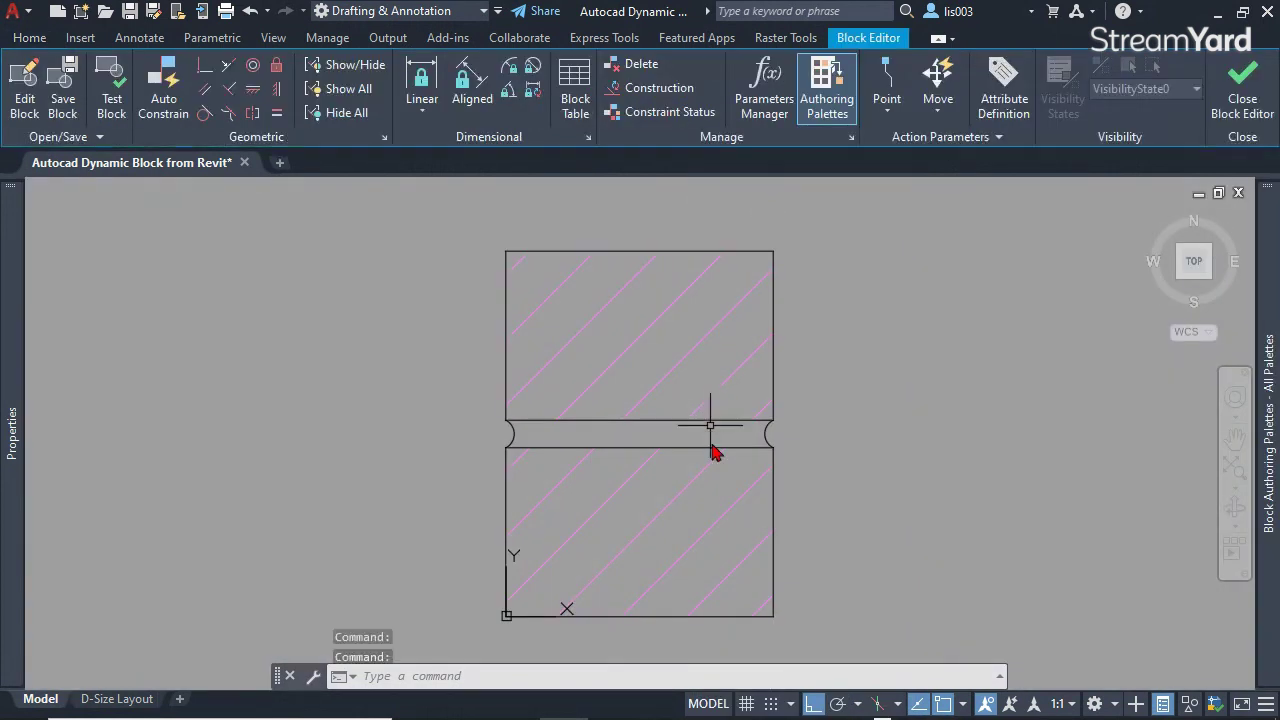
{"action": "scroll", "coordinate": [863, 500], "scroll_direction": "down", "scroll_amount": 2}
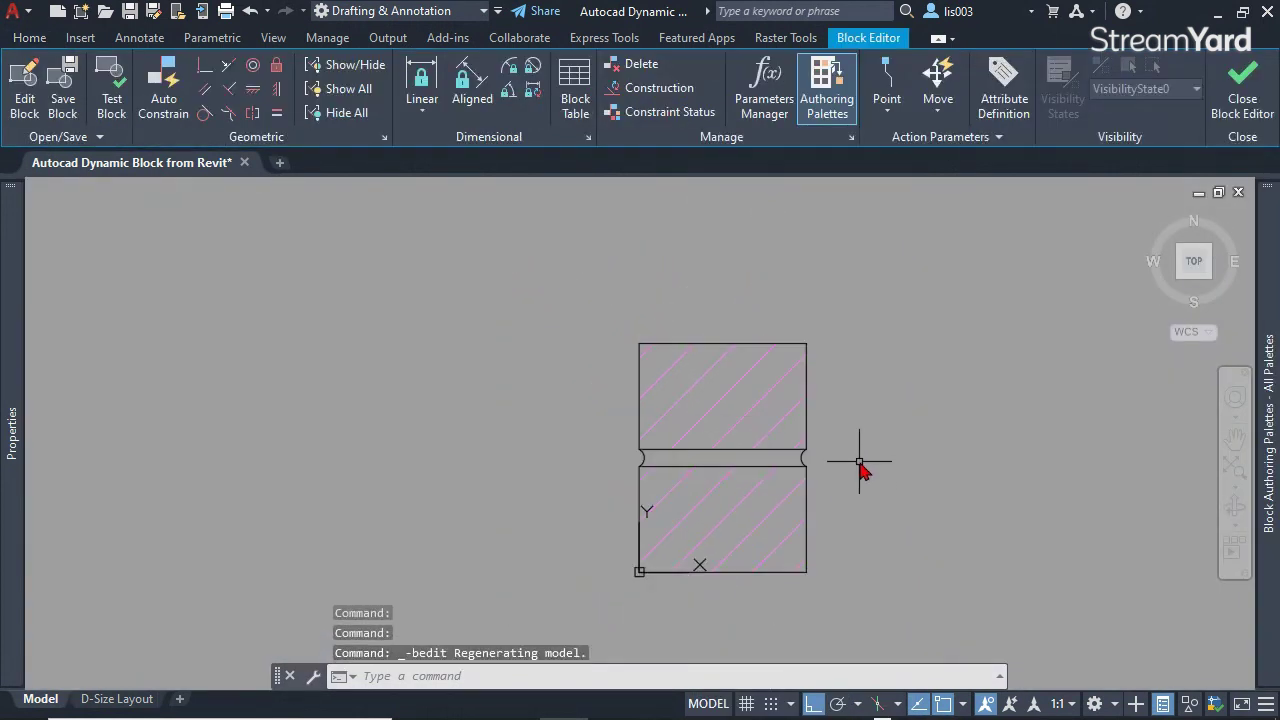
{"action": "middle_click_drag", "start_coordinate": [863, 463], "coordinate": [837, 467]}
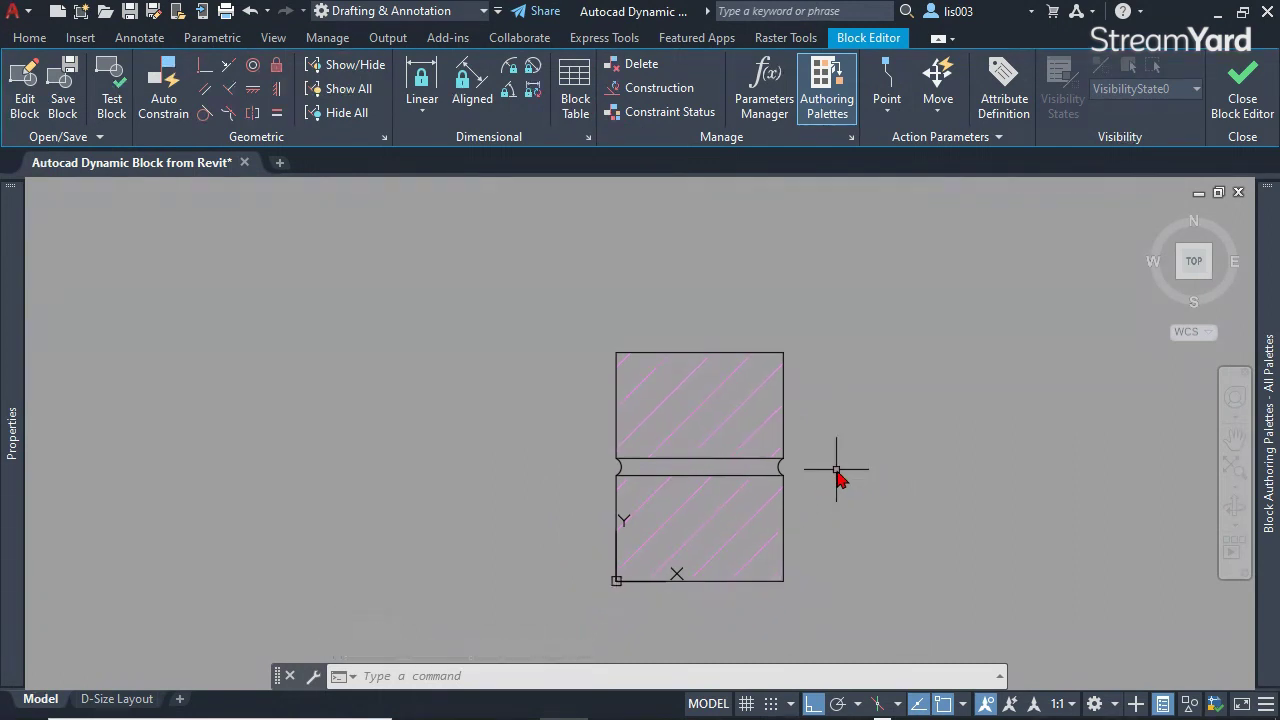
{"action": "middle_click_drag", "start_coordinate": [837, 470], "coordinate": [767, 508]}
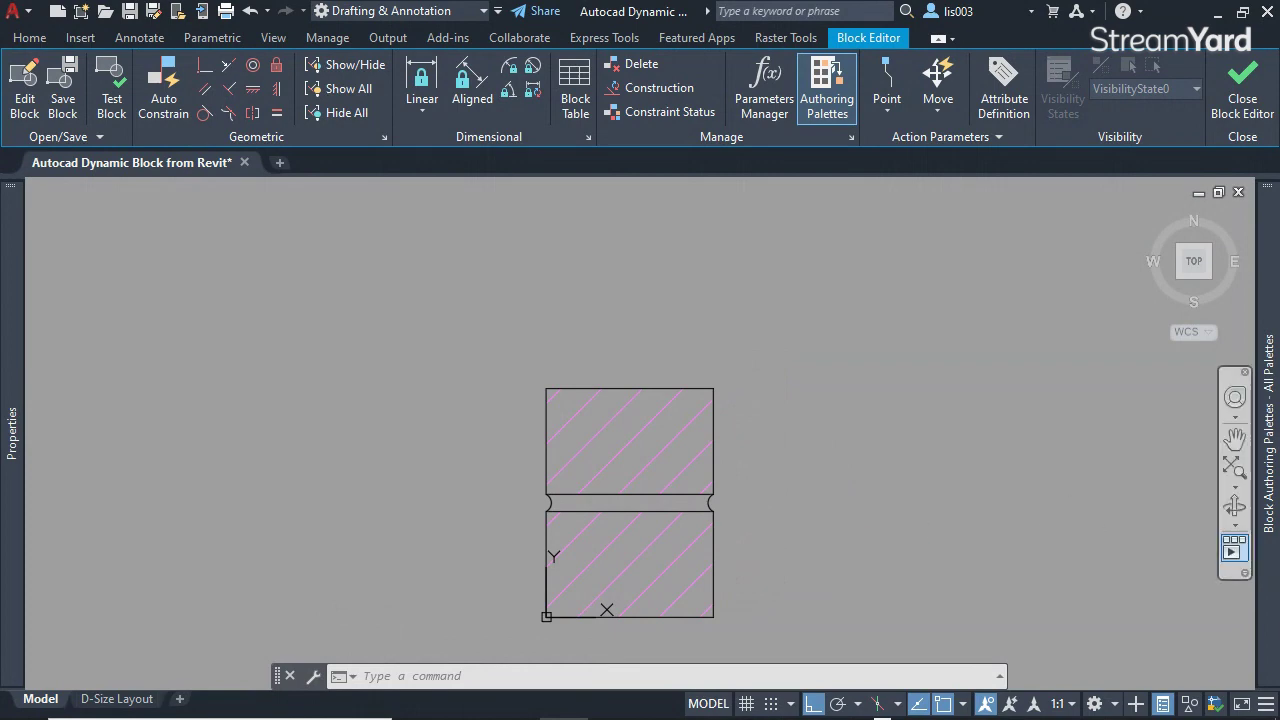
- Switch to Revit and stretch the brick repeating detail upward from its upper line end
{"action": "key", "text": "alt+Tab"}
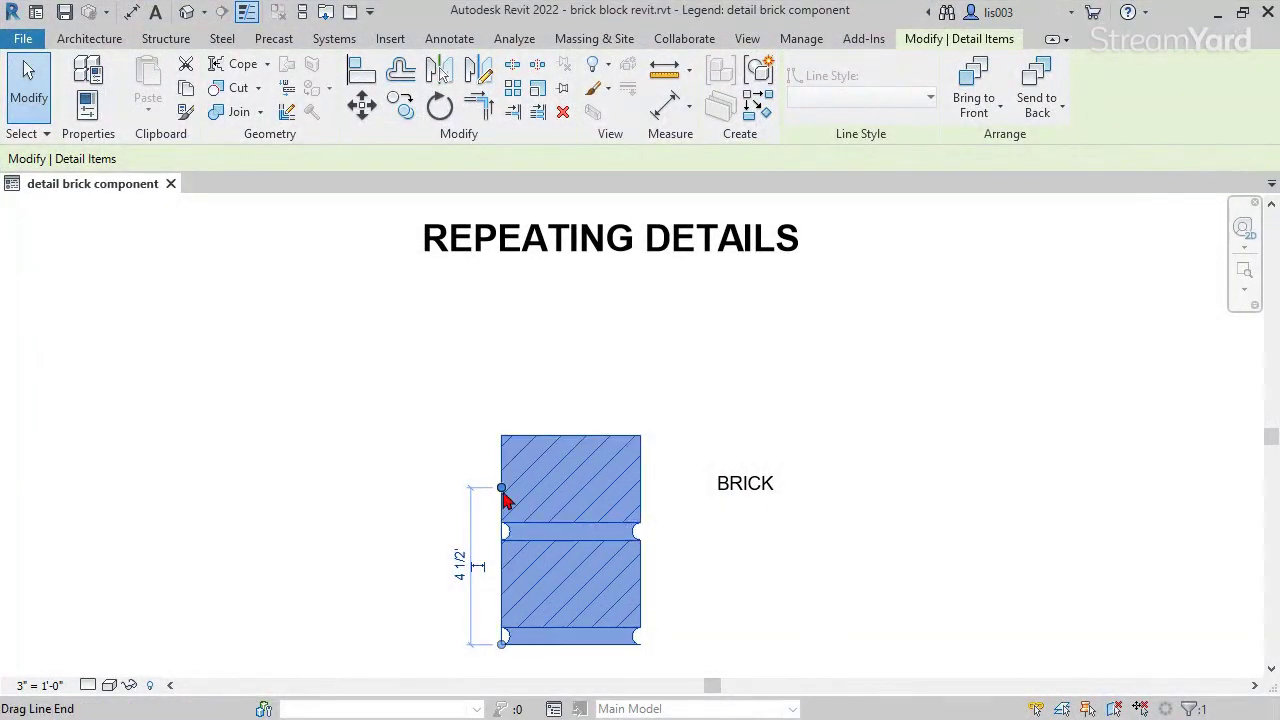
{"action": "left_click_drag", "start_coordinate": [500, 491], "coordinate": [501, 374]}
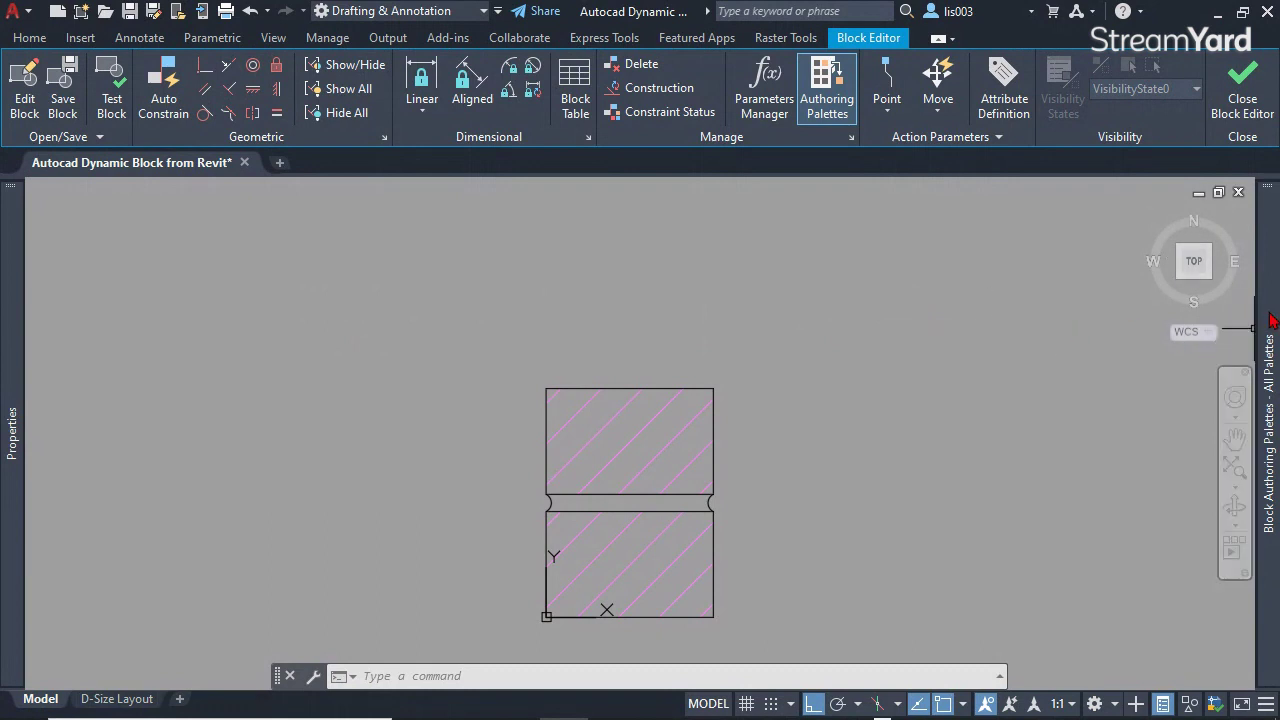
- Add a linear parameter from the lower brick's lower-left corner to the upper brick's upper-left corner, with its label left of the bricks
{"action": "mouse_move", "coordinate": [1265, 316]}
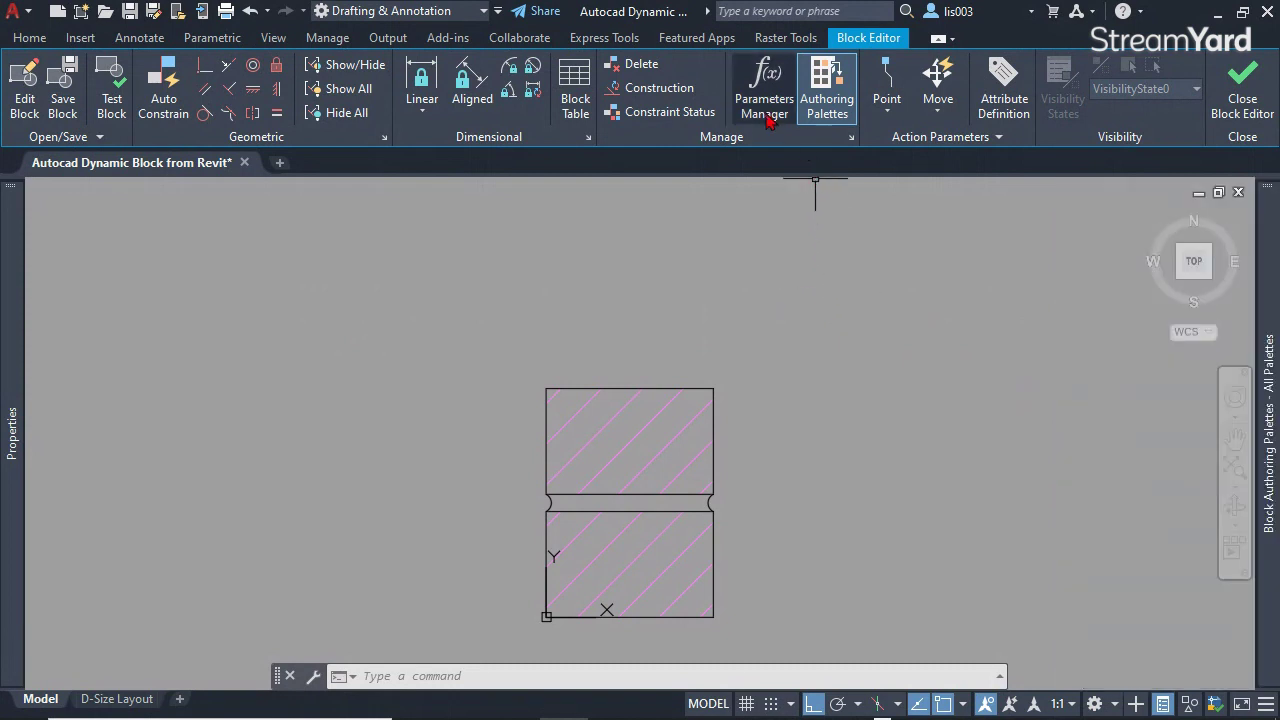
{"action": "left_click", "coordinate": [820, 95]}
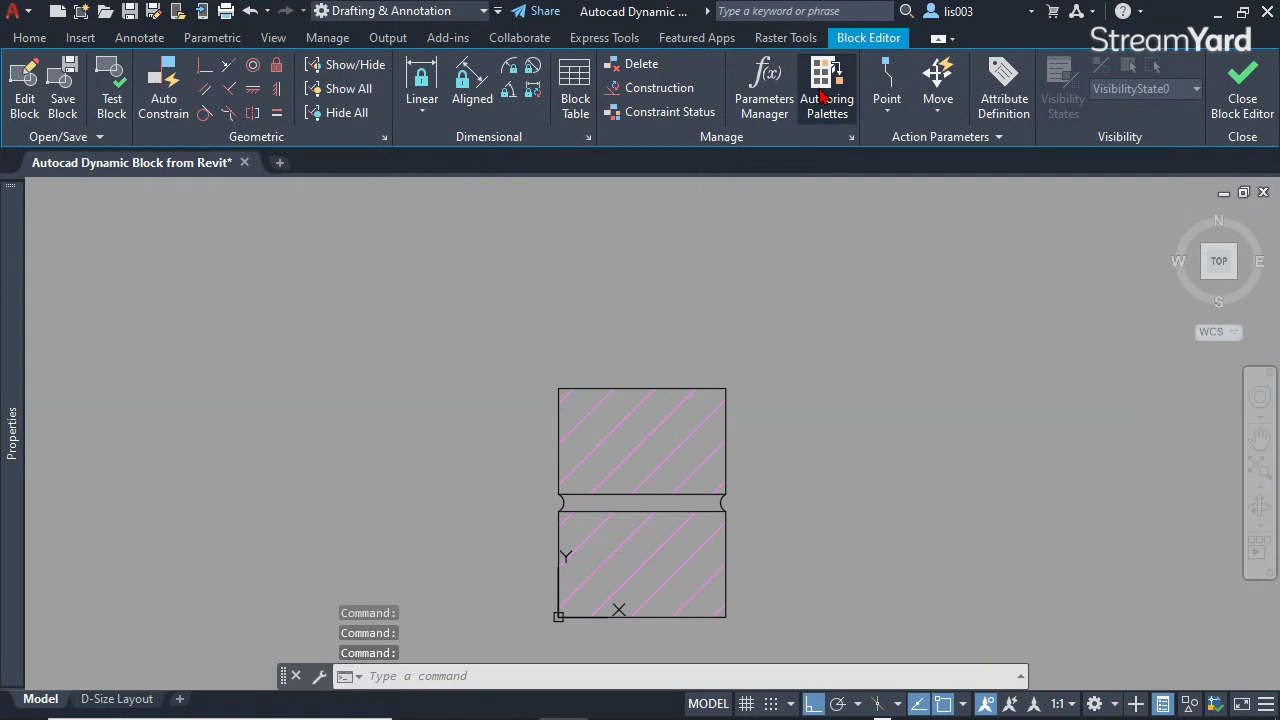
{"action": "left_click", "coordinate": [822, 95]}
{"action": "mouse_move", "coordinate": [1276, 382]}
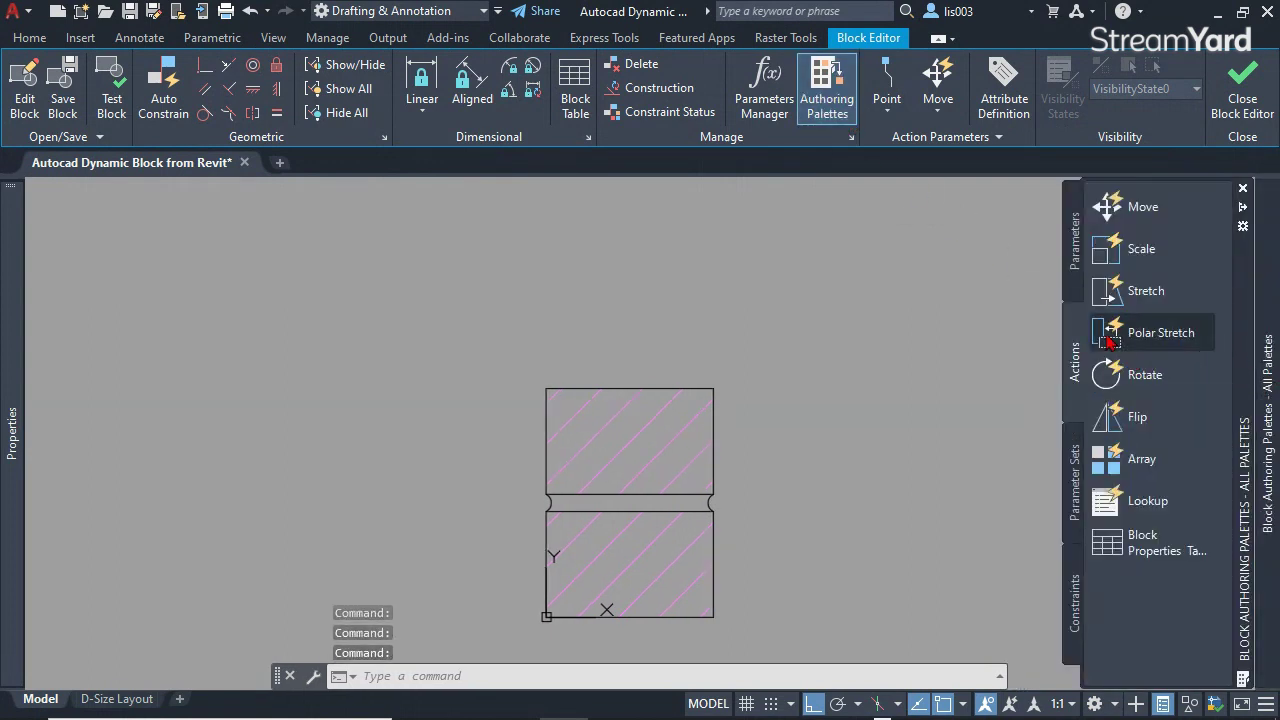
{"action": "left_click", "coordinate": [1076, 246]}
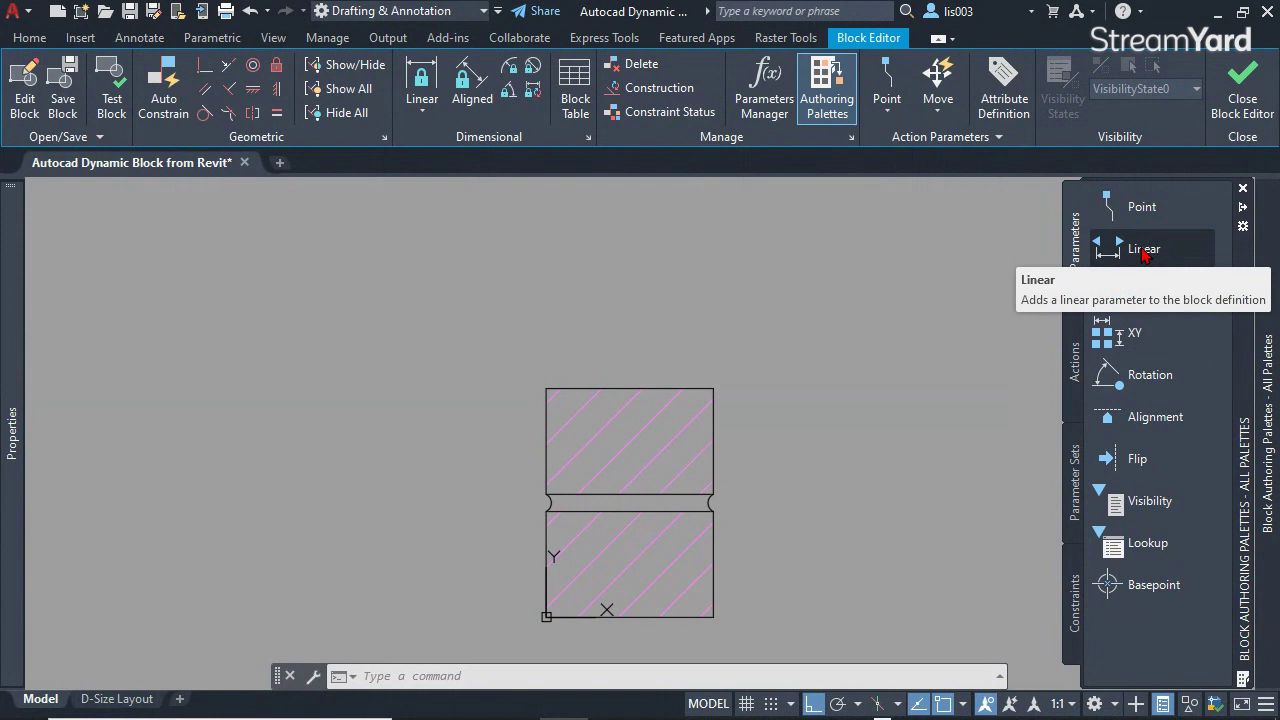
{"action": "left_click", "coordinate": [1144, 253]}
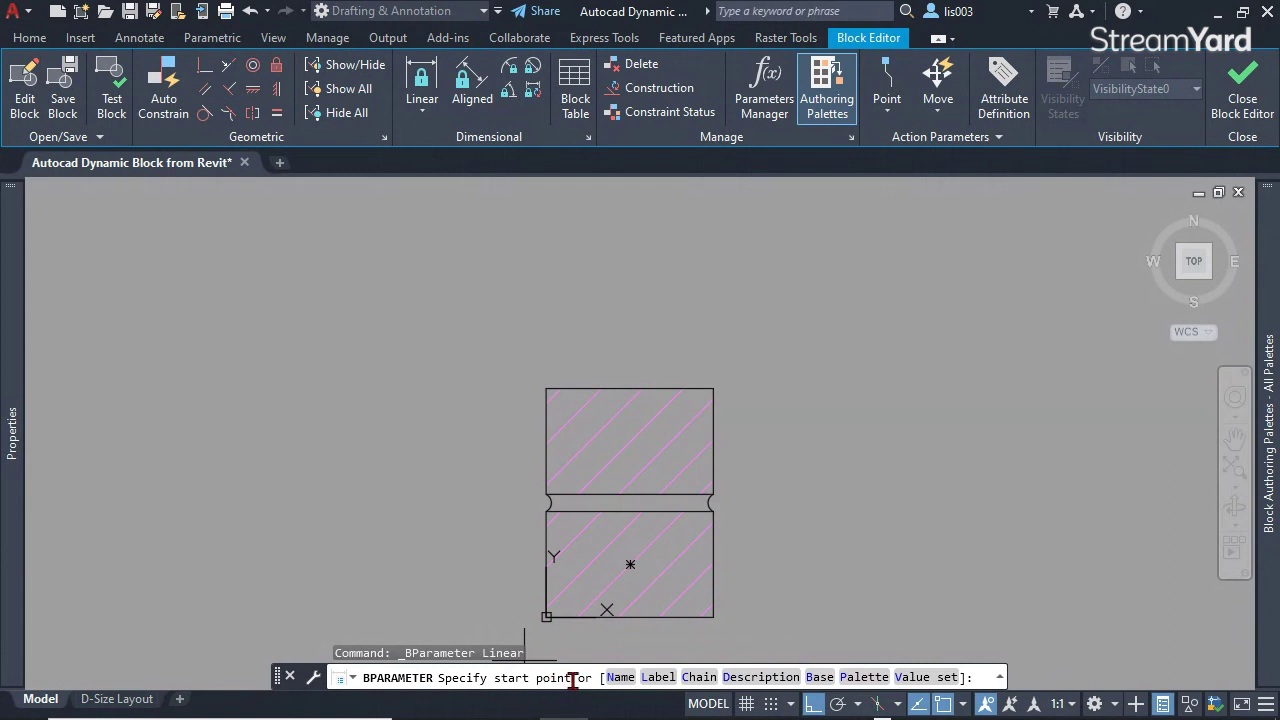
{"action": "left_click", "coordinate": [547, 618]}
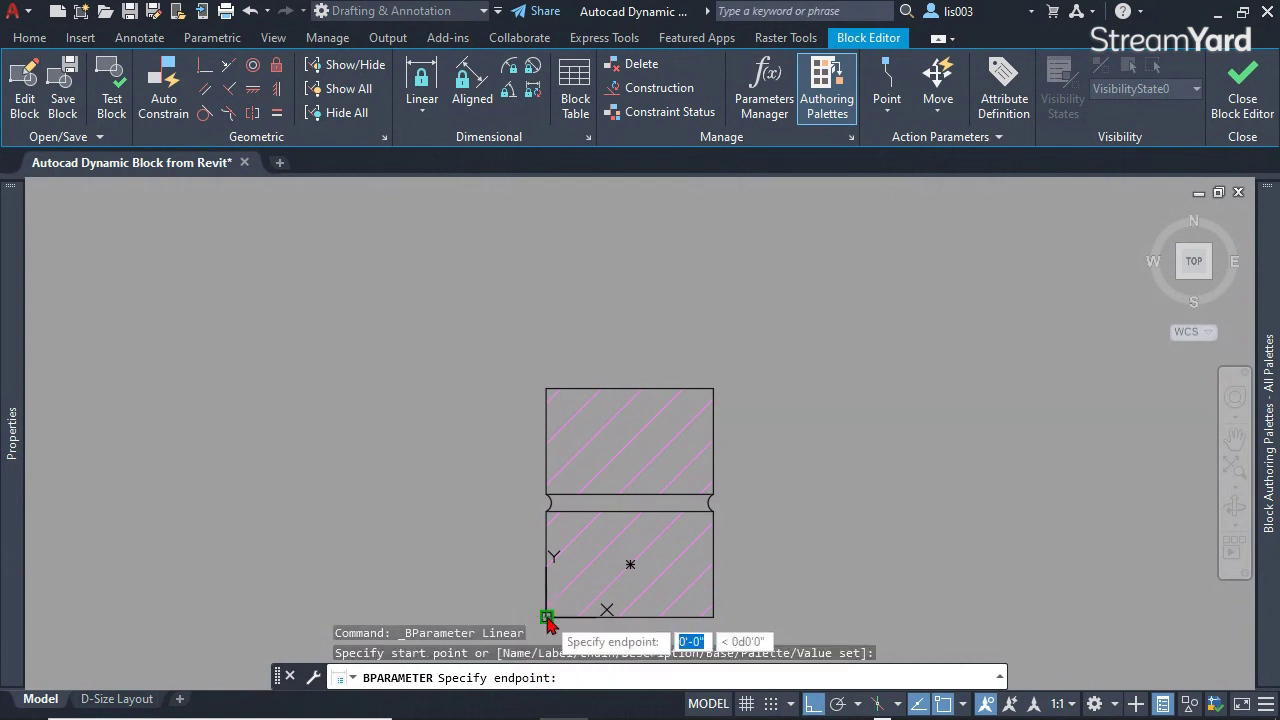
{"action": "left_click", "coordinate": [547, 389]}
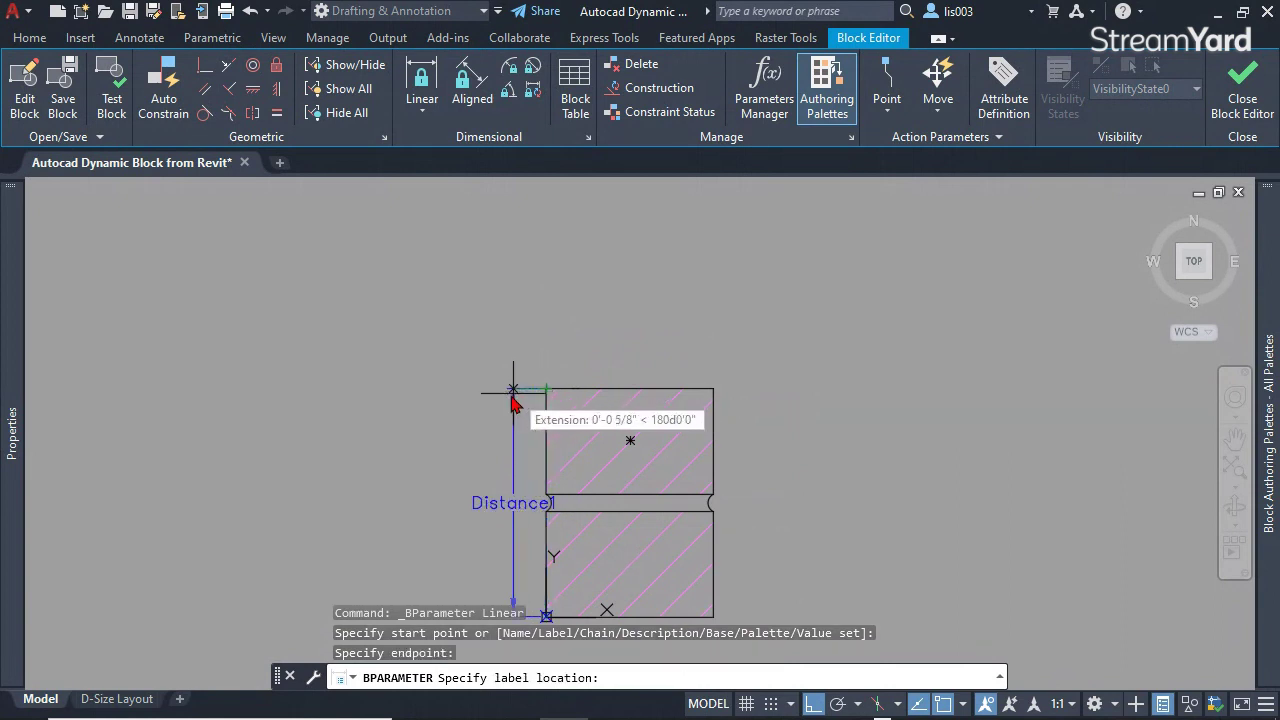
{"action": "left_click", "coordinate": [432, 445]}
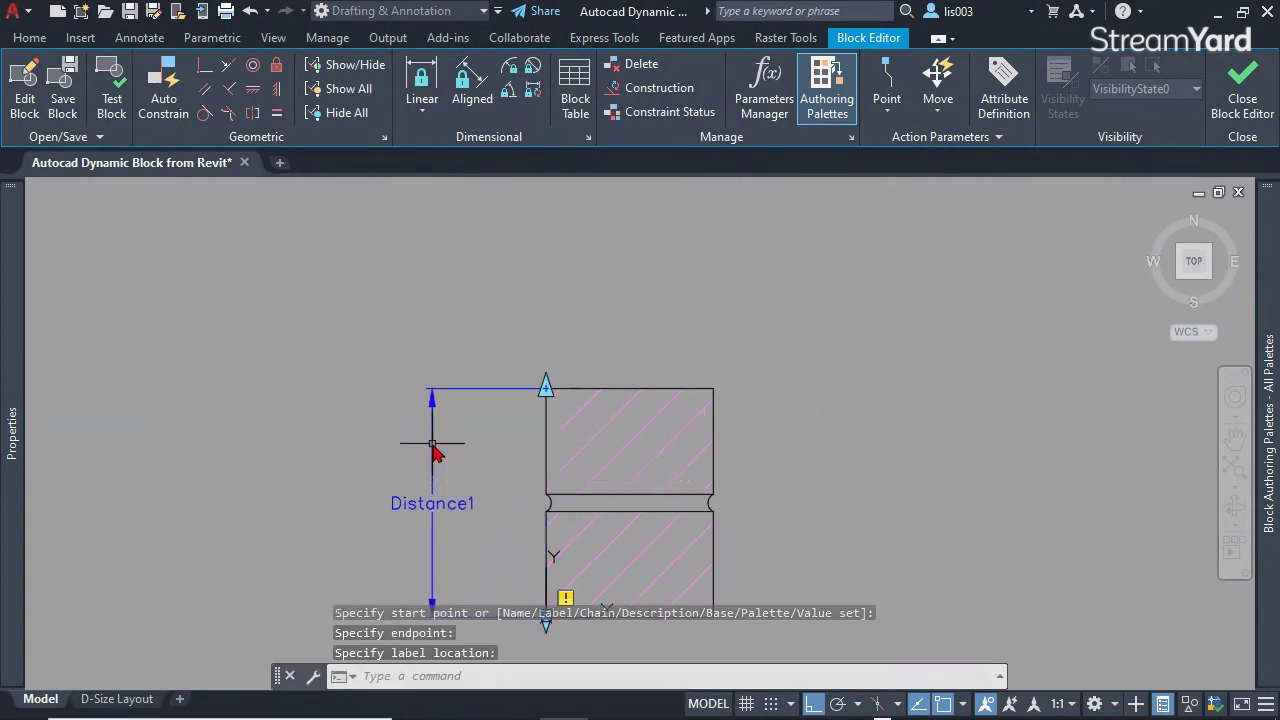
- Rename the linear parameter's distance as COURSE HEIGHT
{"action": "middle_click_drag", "start_coordinate": [494, 451], "coordinate": [634, 423]}
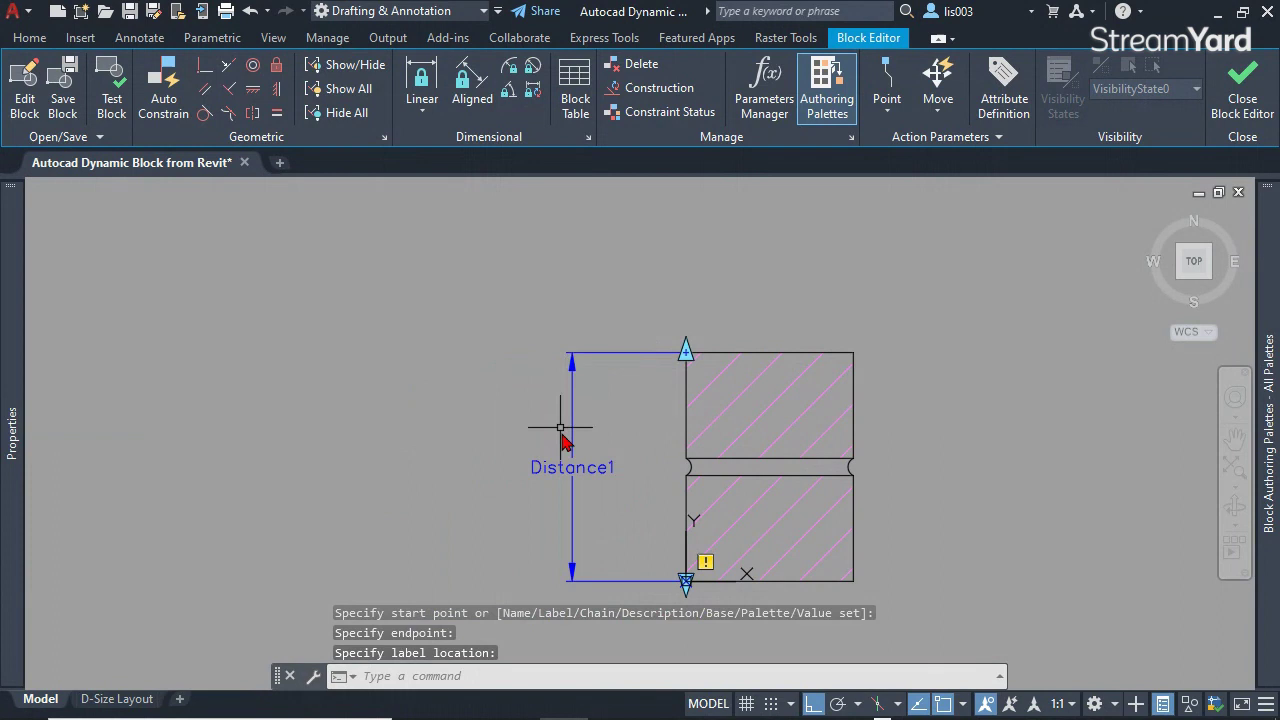
{"action": "left_click", "coordinate": [620, 515]}
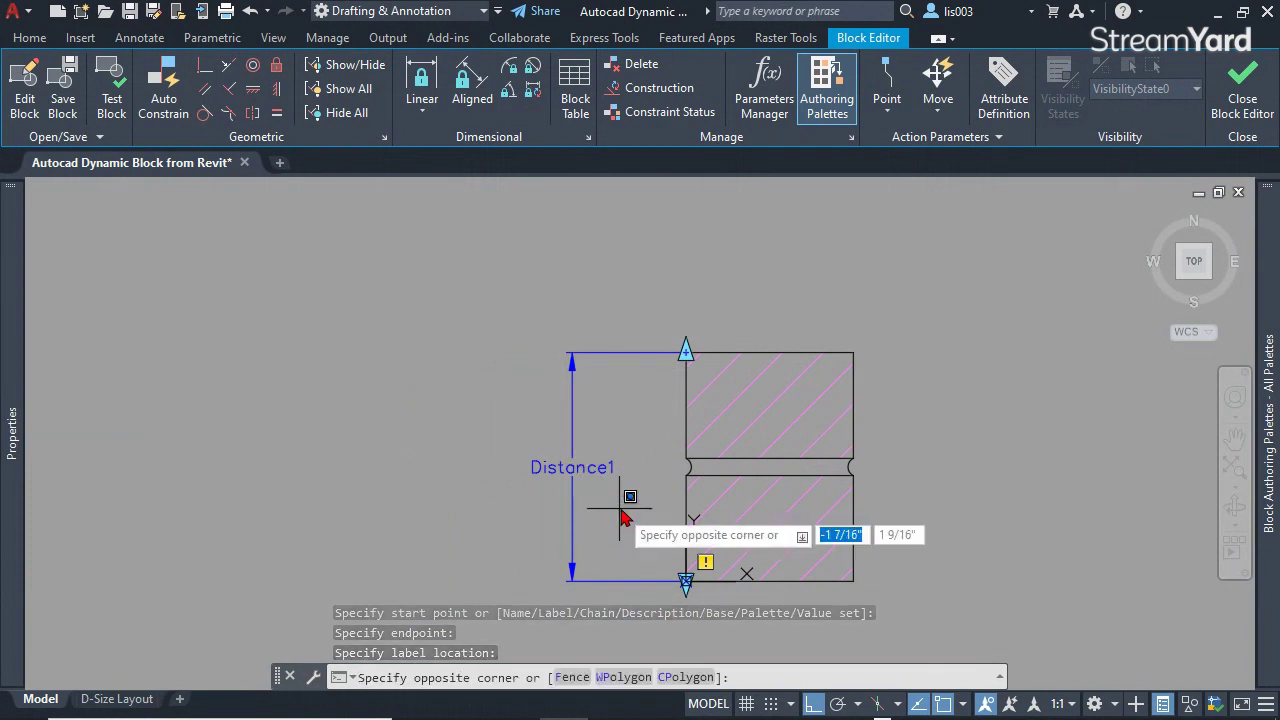
{"action": "left_click", "coordinate": [565, 430]}
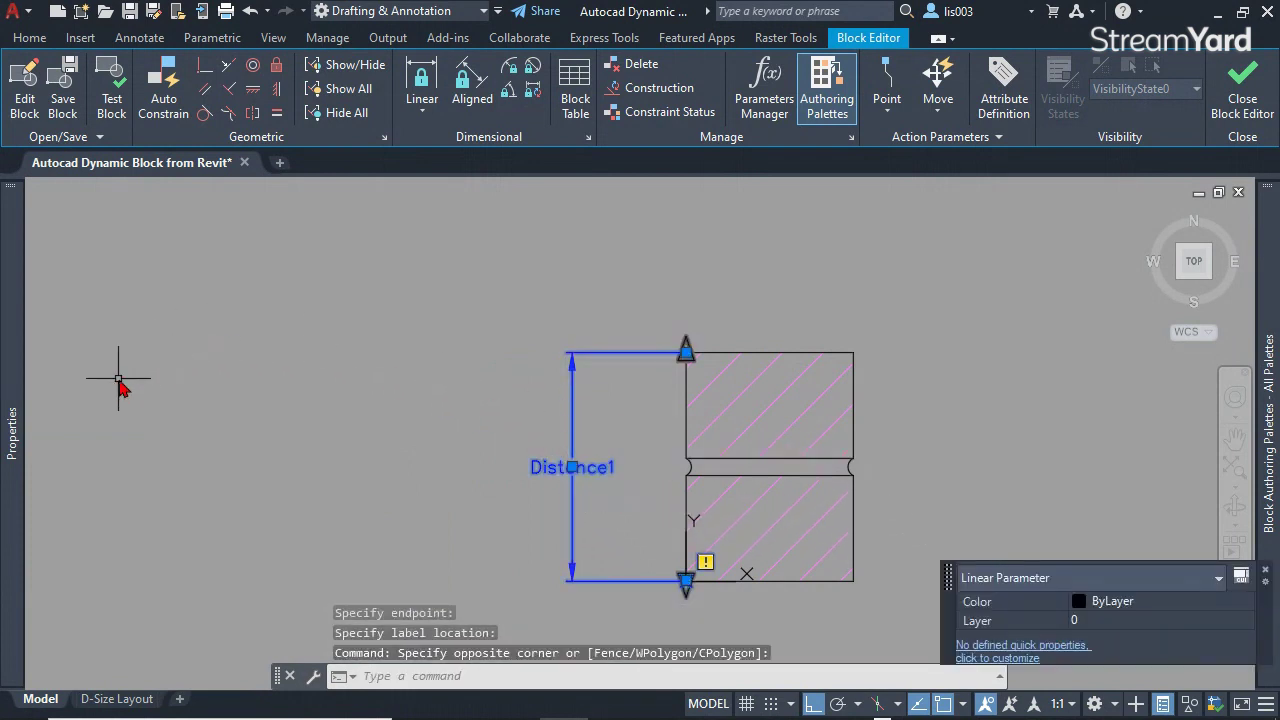
{"action": "mouse_move", "coordinate": [22, 440]}
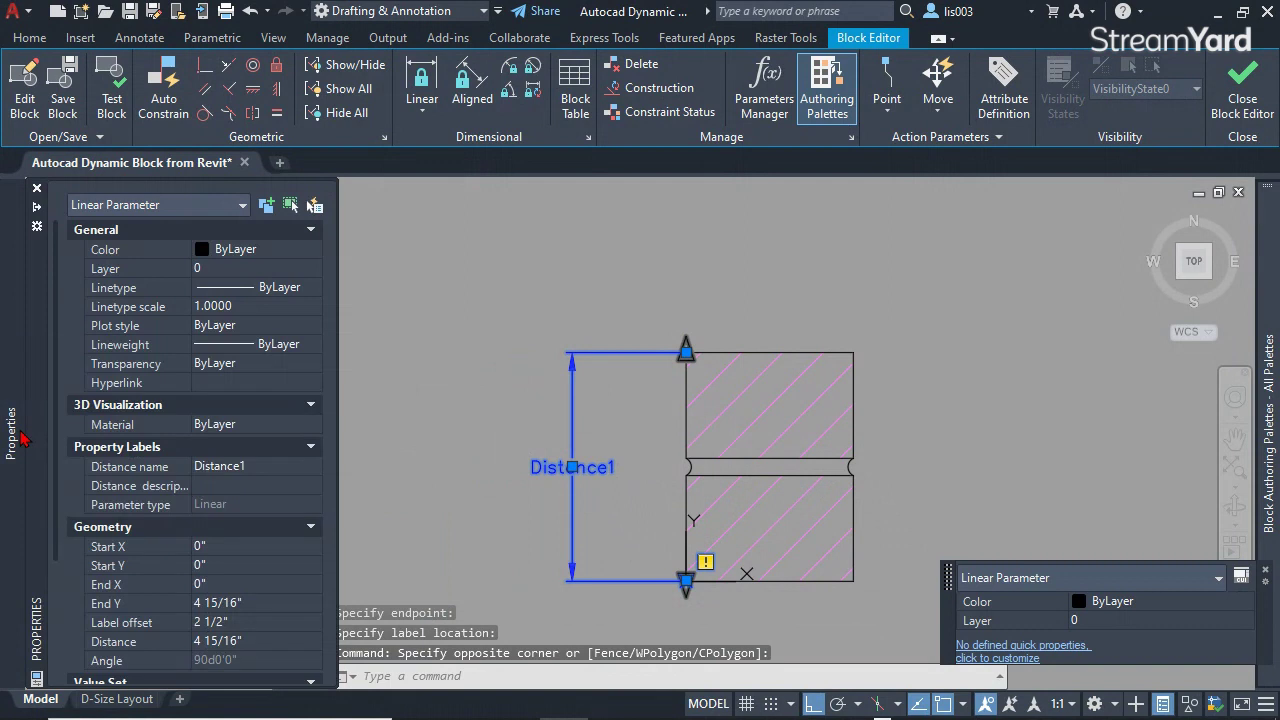
{"action": "scroll", "coordinate": [207, 480], "scroll_direction": "down", "scroll_amount": 5}
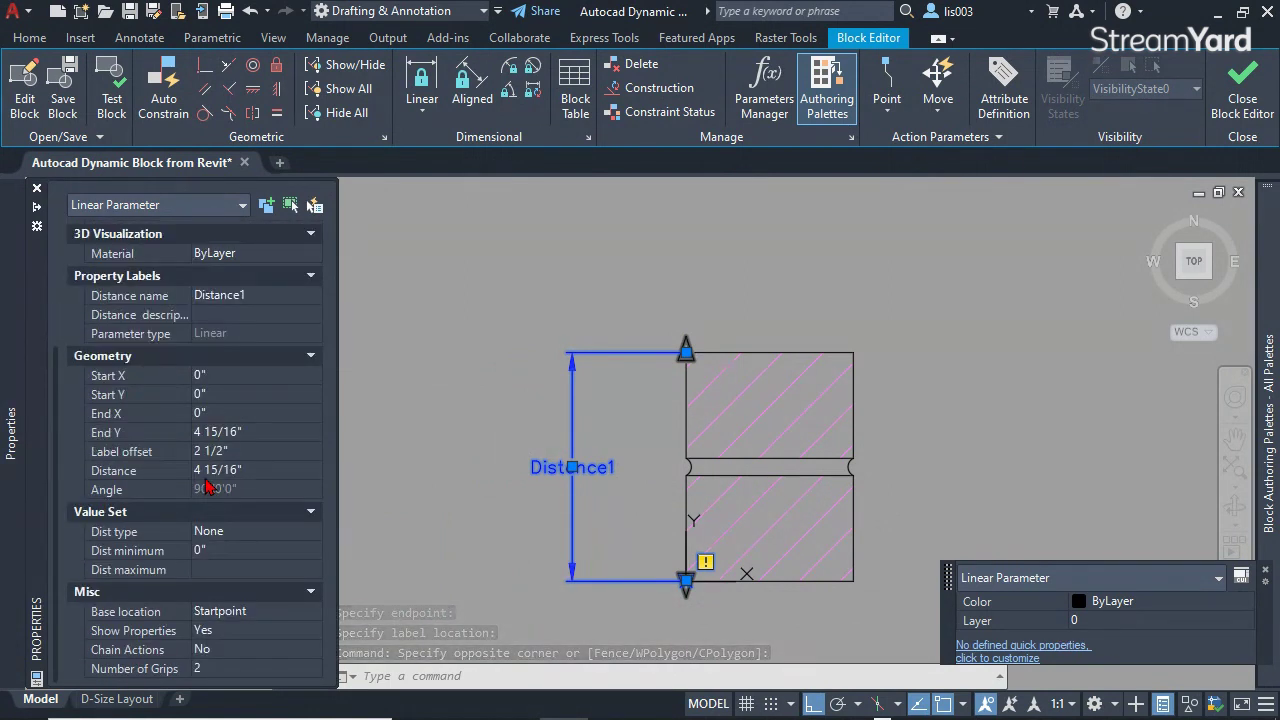
{"action": "scroll", "coordinate": [207, 486], "scroll_direction": "up", "scroll_amount": 5}
{"action": "scroll", "coordinate": [227, 501], "scroll_direction": "down", "scroll_amount": 1}
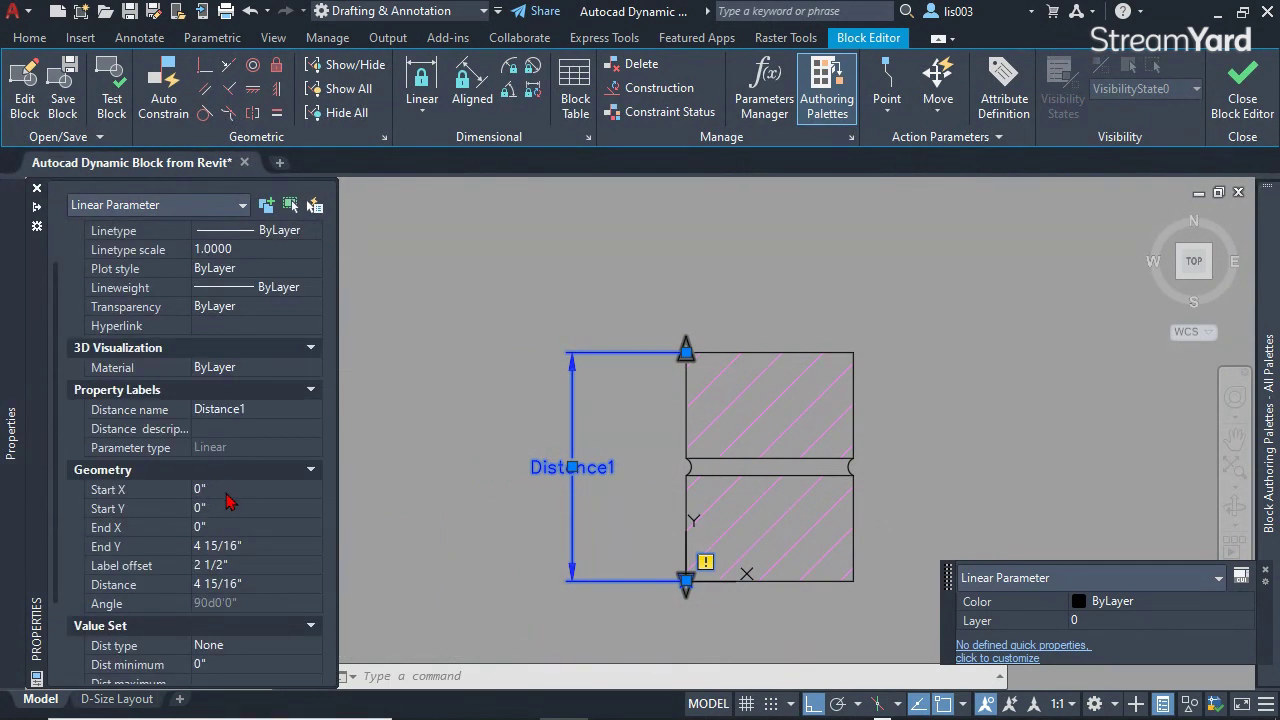
{"action": "scroll", "coordinate": [232, 505], "scroll_direction": "down", "scroll_amount": 2}
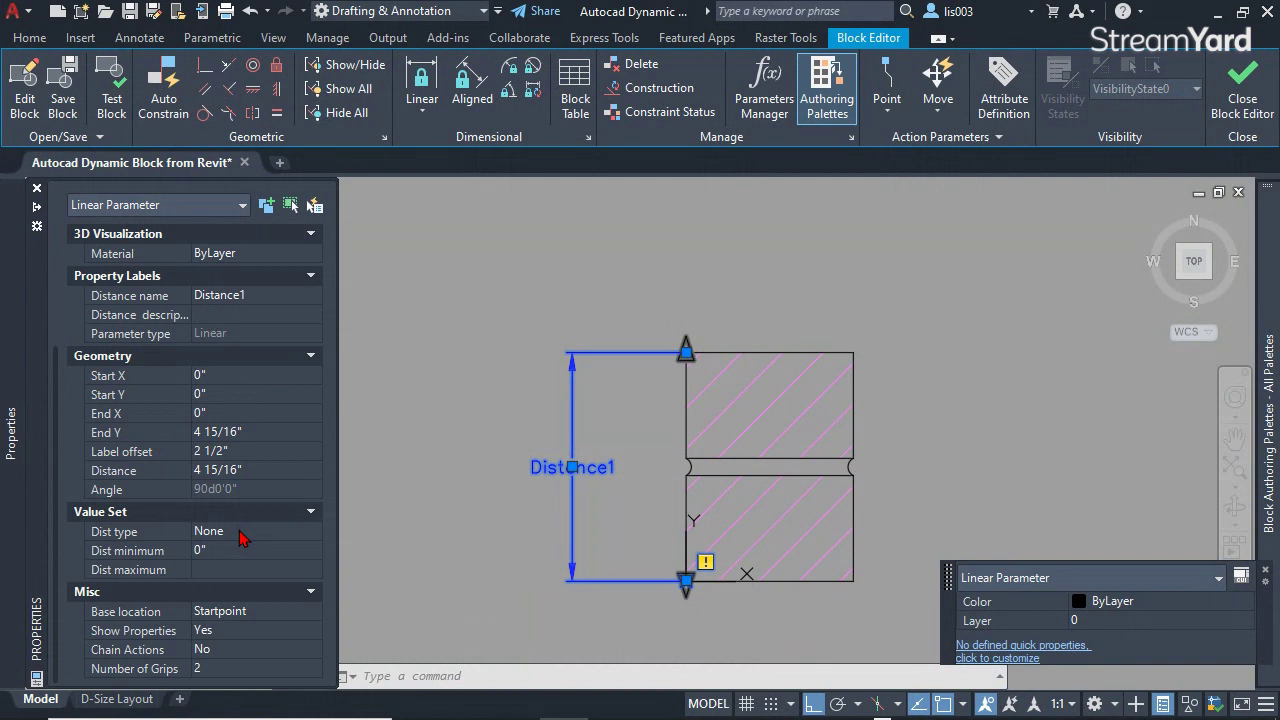
{"action": "scroll", "coordinate": [240, 539], "scroll_direction": "up", "scroll_amount": 2}
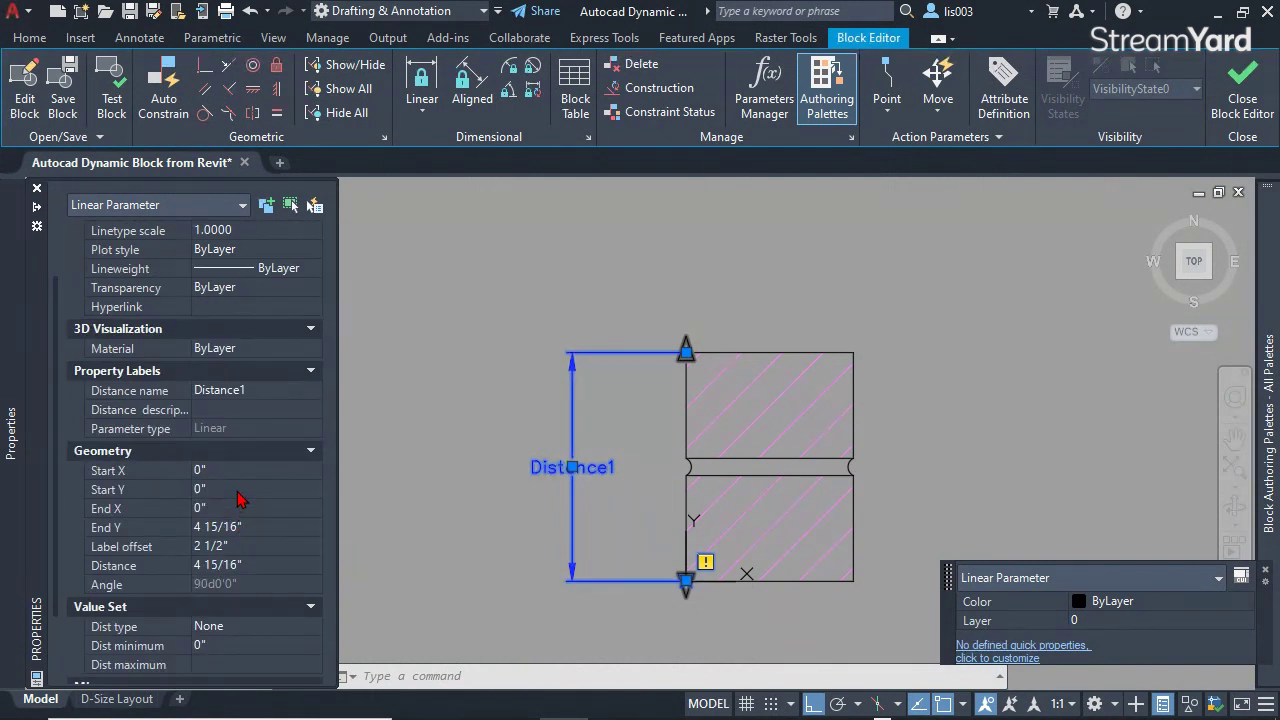
{"action": "left_click", "coordinate": [245, 392]}
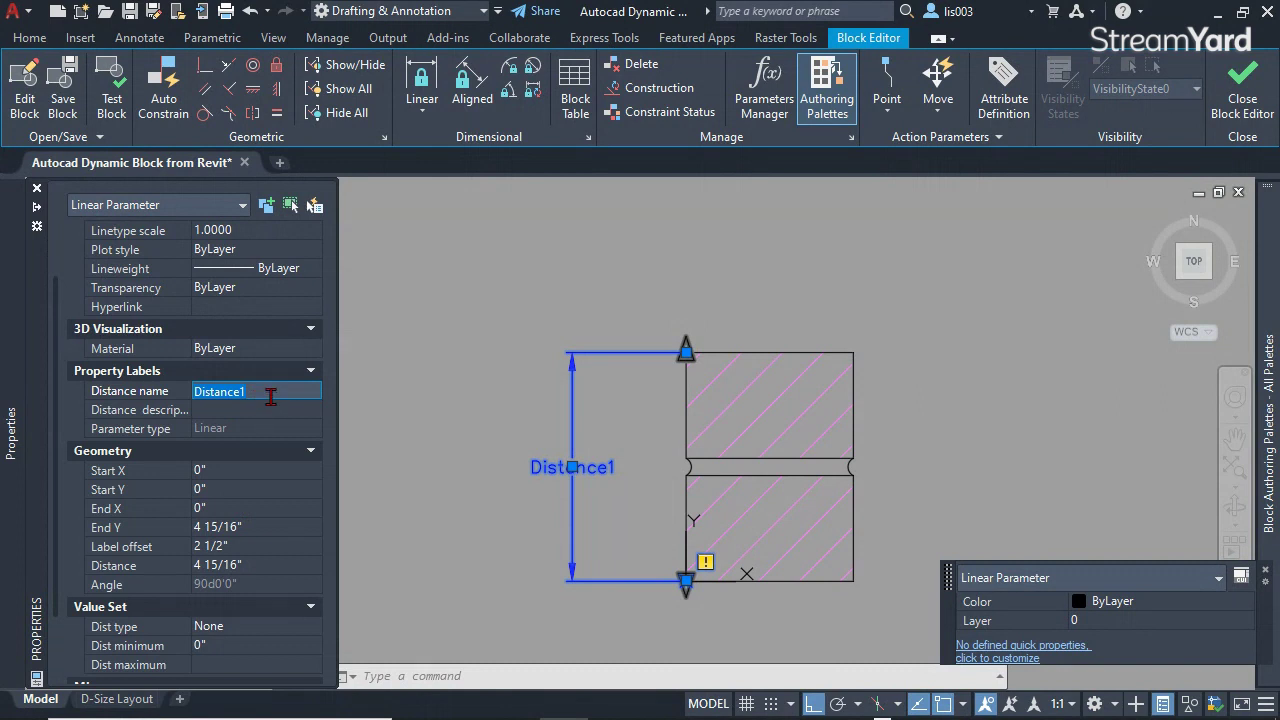
{"action": "type", "text": "COURSE HEIGHT"}
{"action": "left_click", "coordinate": [272, 404]}
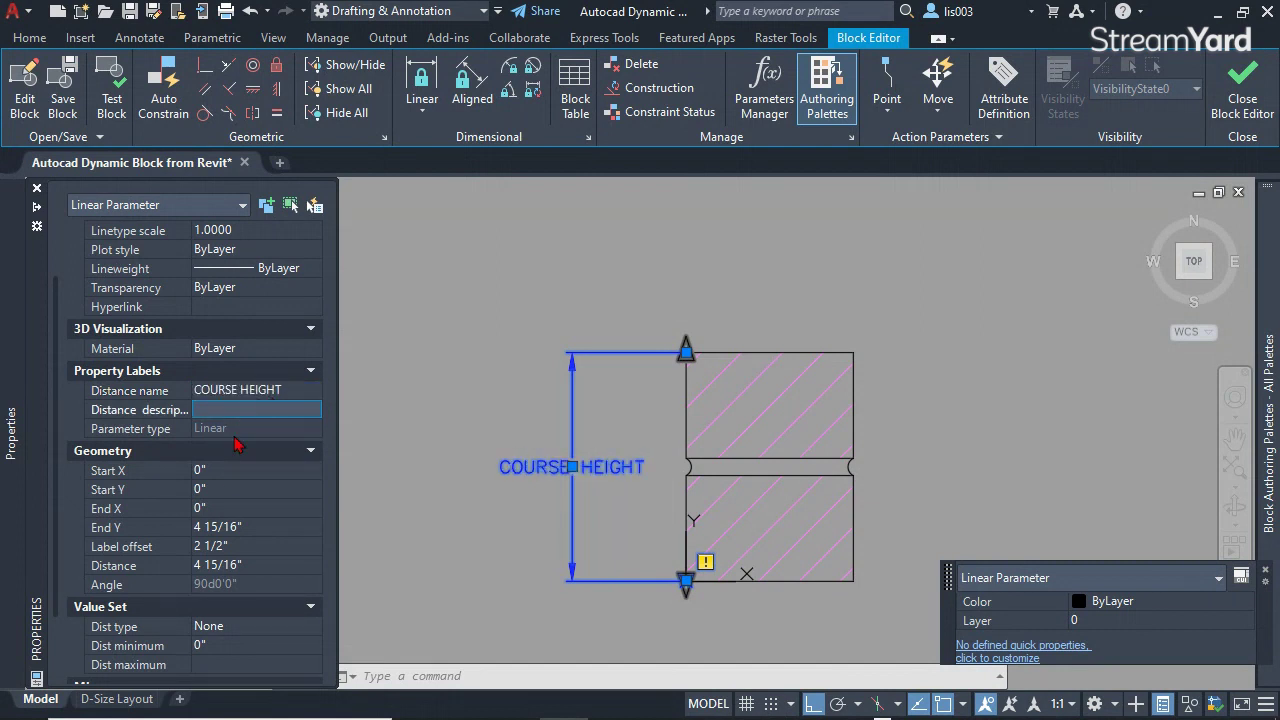
- Set the COURSE HEIGHT parameter's distance type to Increment and clear the selection
{"action": "scroll", "coordinate": [229, 487], "scroll_direction": "down", "scroll_amount": 2}
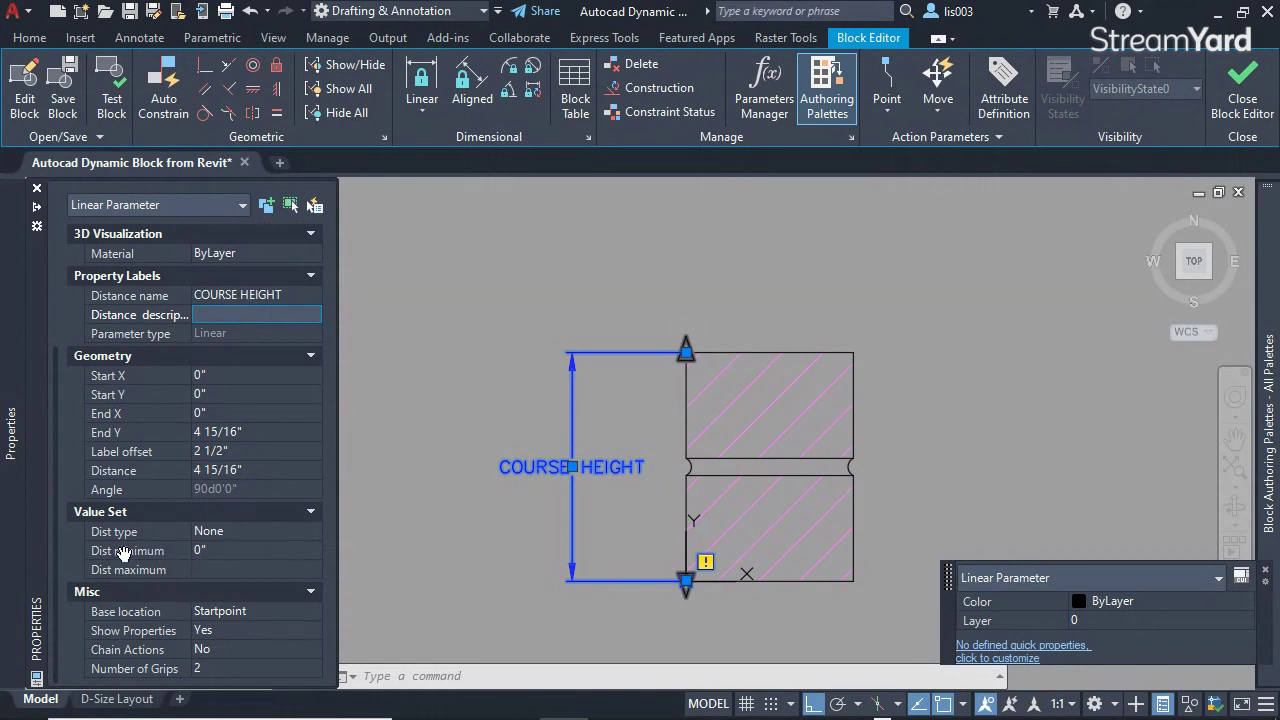
{"action": "left_click", "coordinate": [252, 535]}
{"action": "left_click", "coordinate": [251, 535]}
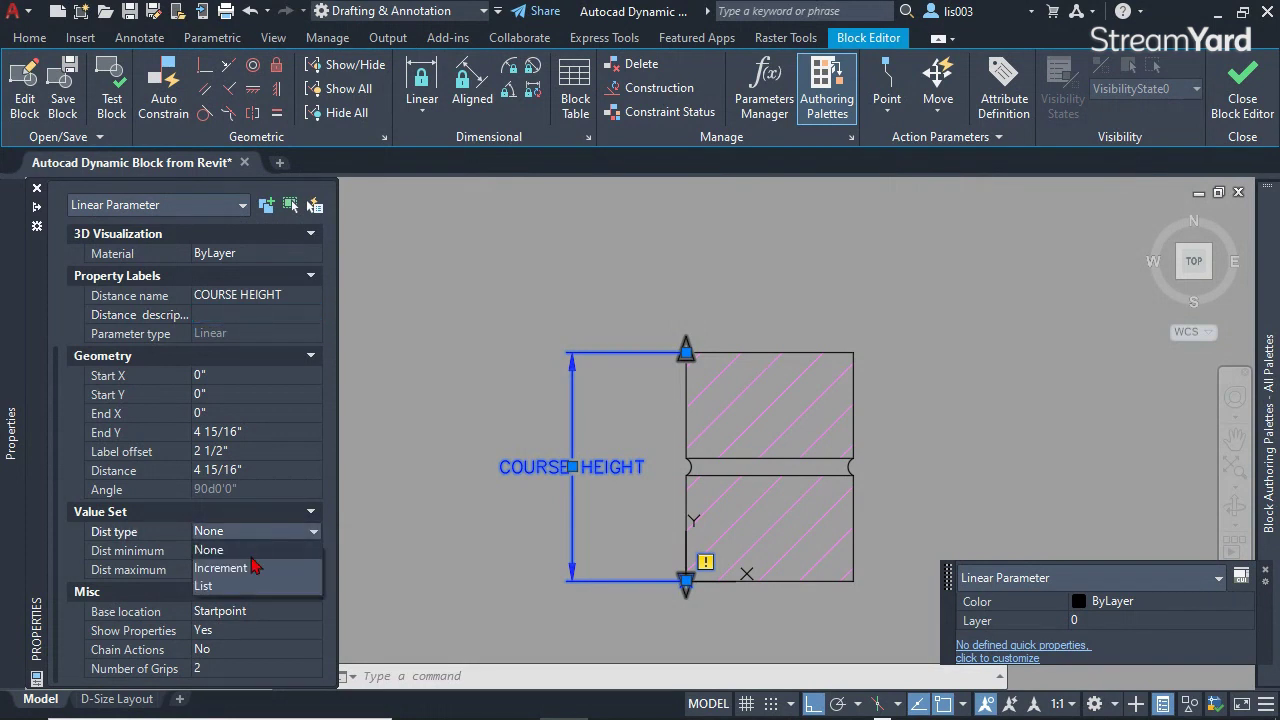
{"action": "left_click", "coordinate": [221, 568]}
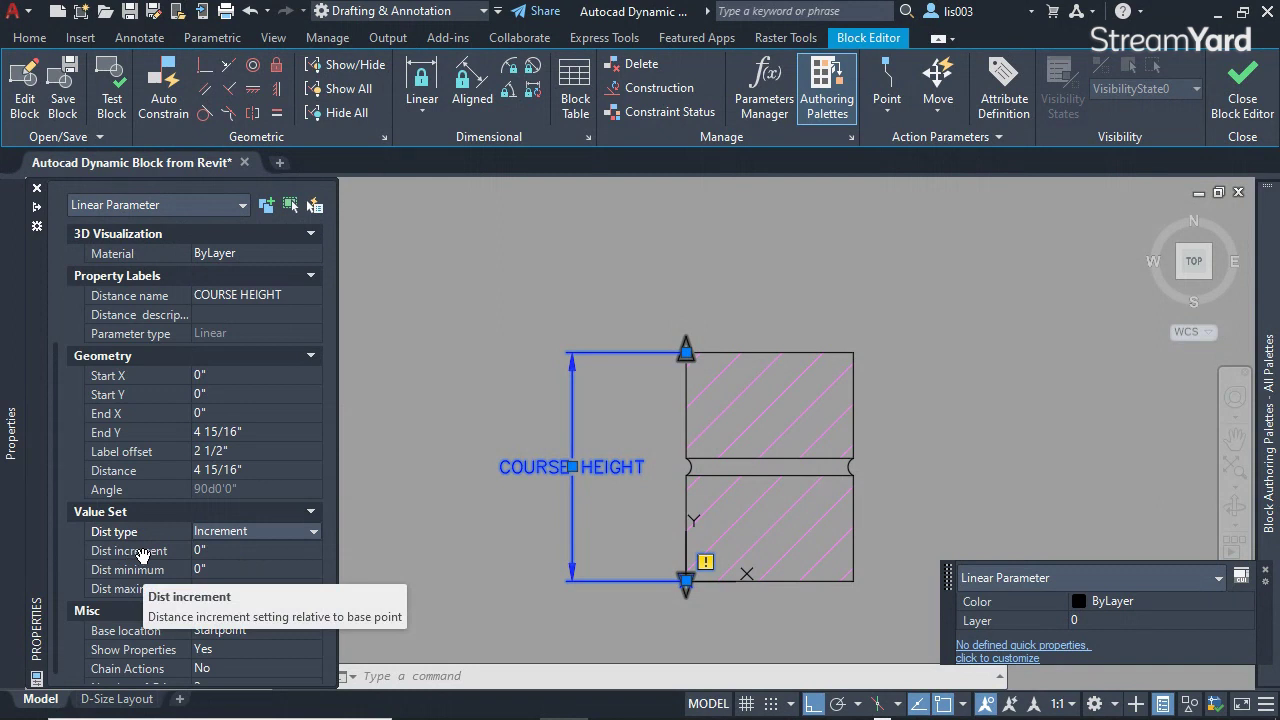
{"action": "left_click", "coordinate": [246, 551]}
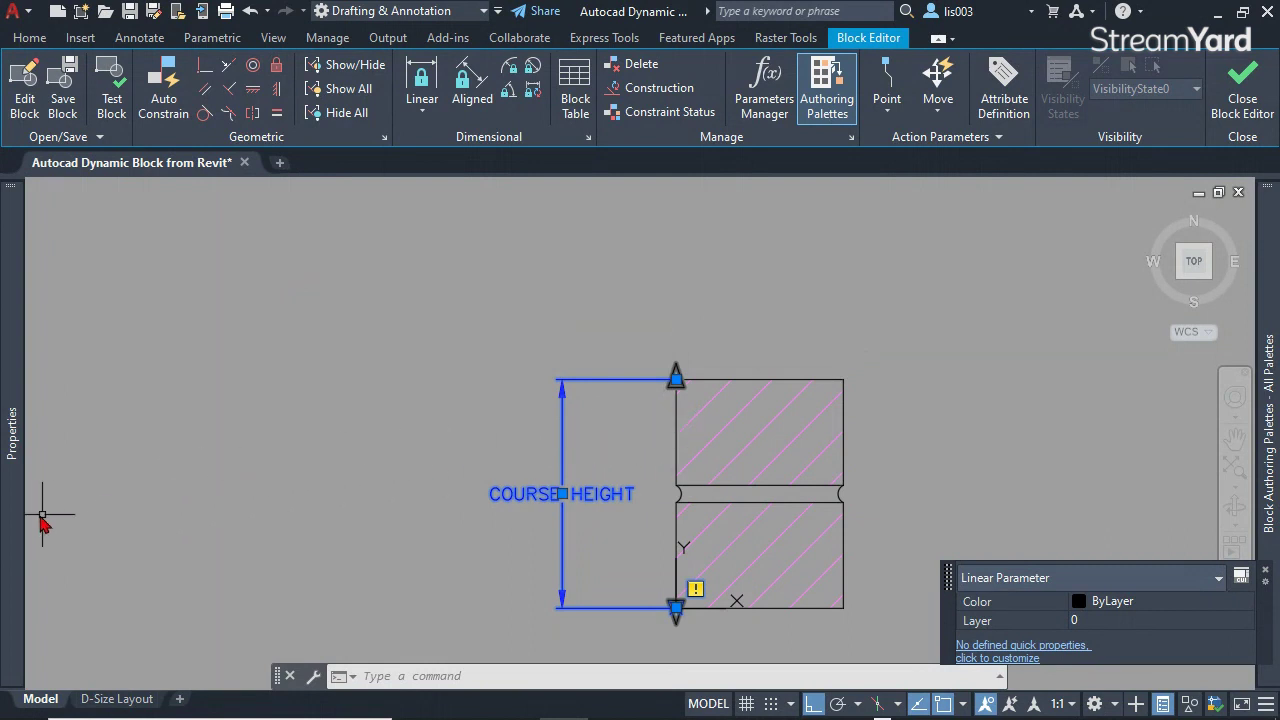
{"action": "mouse_move", "coordinate": [20, 525]}
{"action": "mouse_move", "coordinate": [476, 566]}
{"action": "middle_mouse_down"}
{"action": "mouse_move", "coordinate": [443, 557]}
{"action": "mouse_move", "coordinate": [451, 523]}
{"action": "middle_mouse_up"}
{"action": "key", "text": "Escape"}
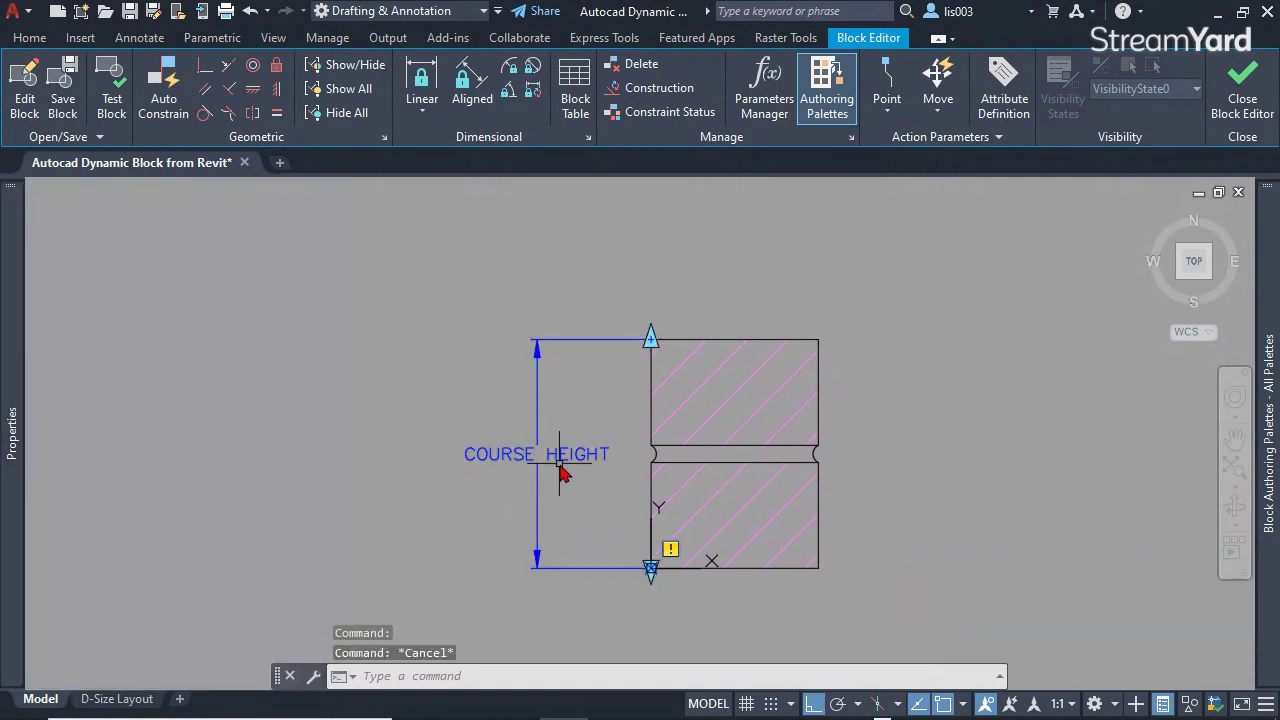
- Set the COURSE HEIGHT parameter's number of grips to 1 and deselect it
{"action": "left_click", "coordinate": [580, 423]}
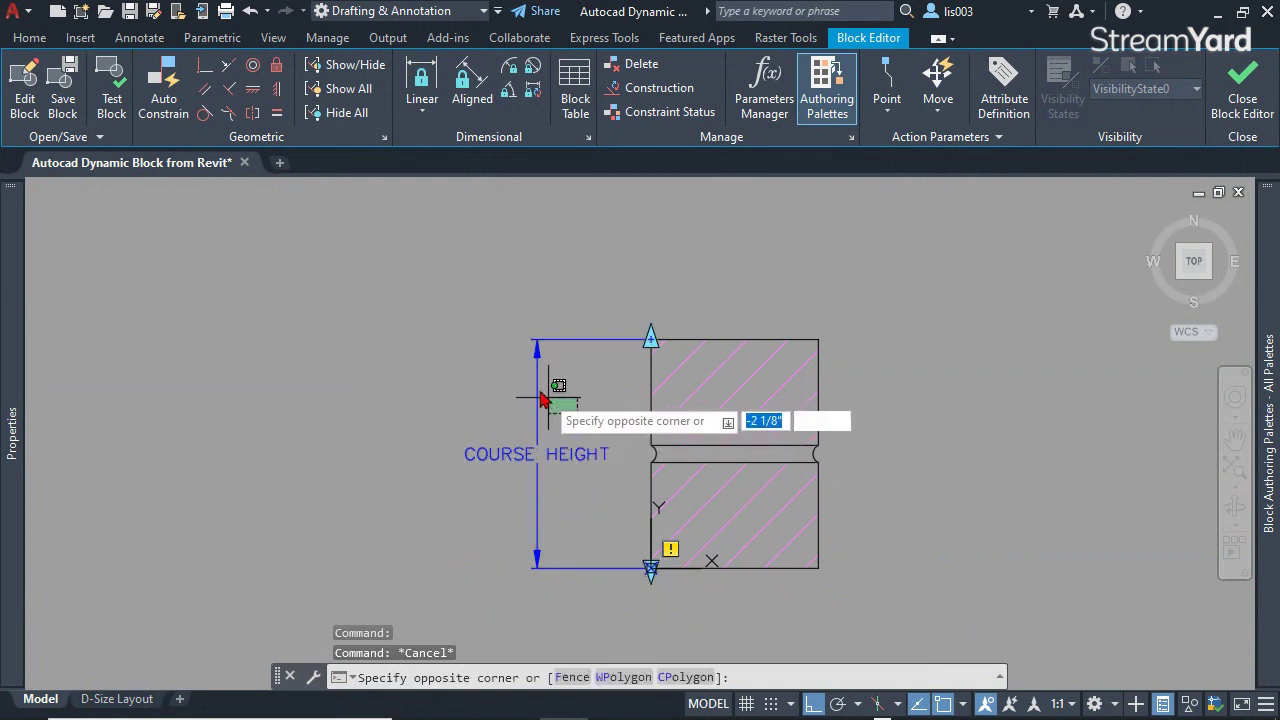
{"action": "left_click", "coordinate": [523, 363]}
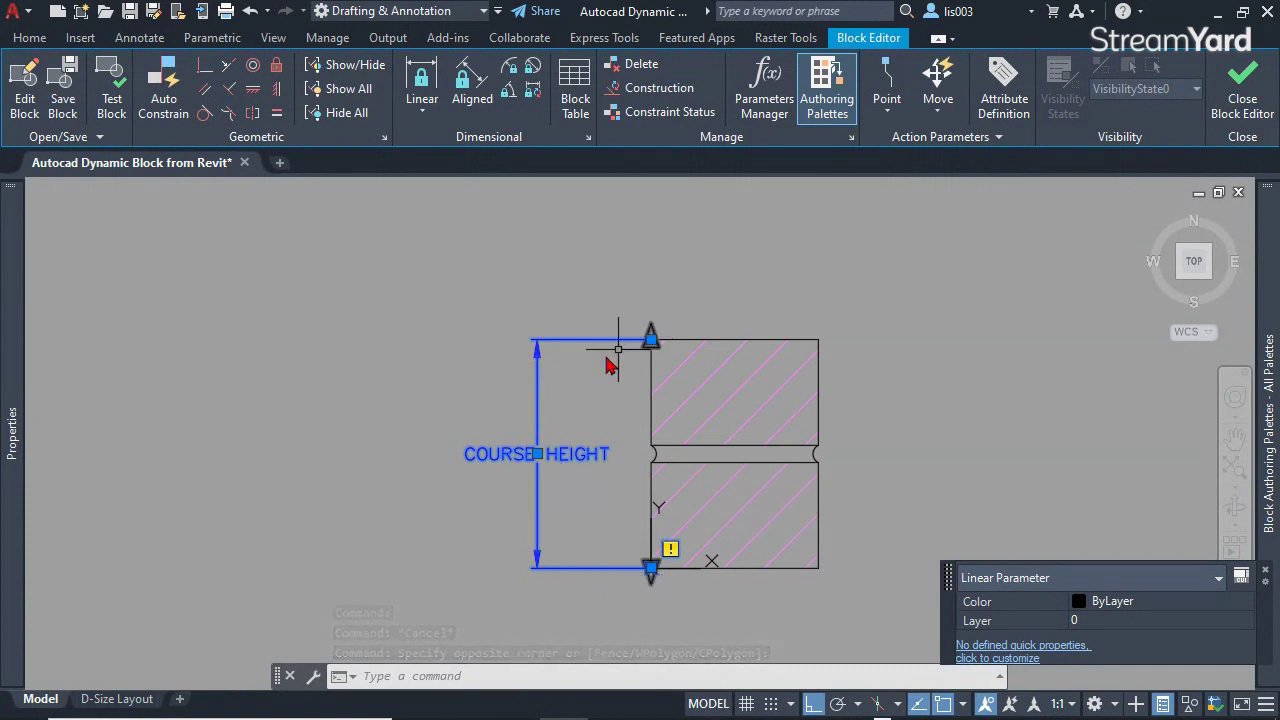
{"action": "mouse_move", "coordinate": [27, 580]}
{"action": "scroll", "coordinate": [190, 586], "scroll_direction": "down", "scroll_amount": 3}
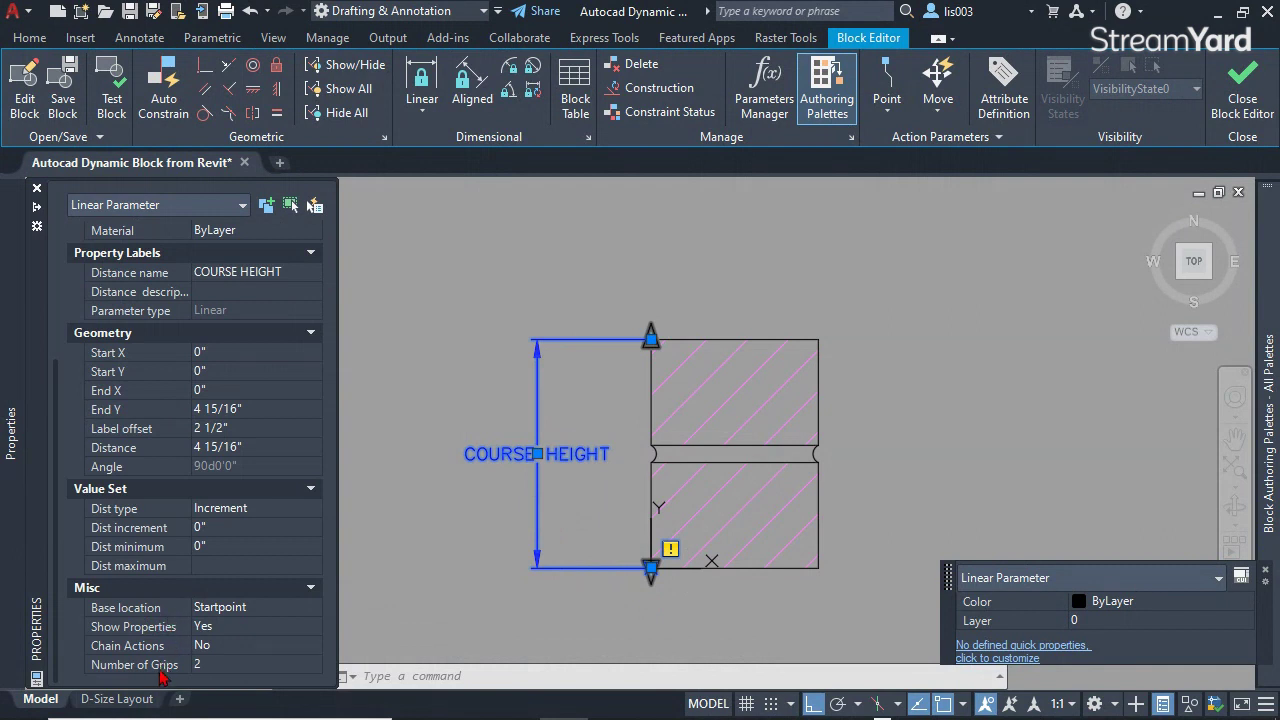
{"action": "left_click", "coordinate": [217, 666]}
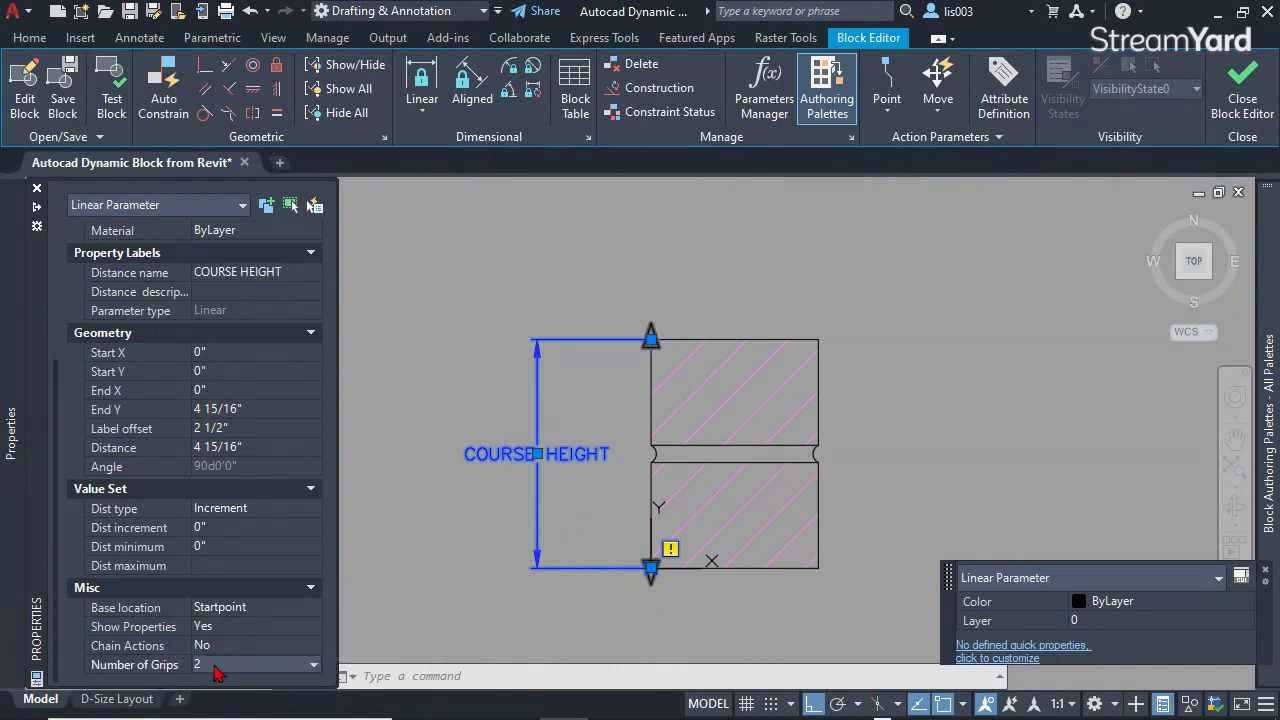
{"action": "left_click", "coordinate": [217, 666]}
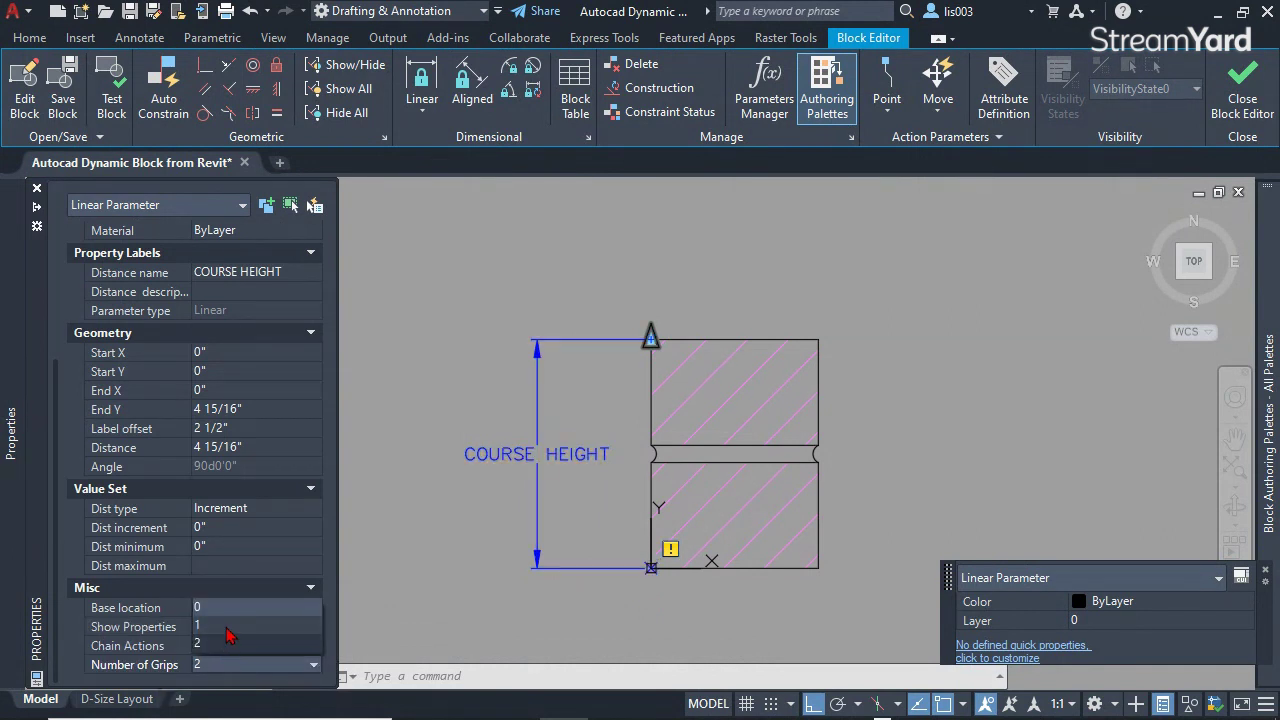
{"action": "left_click", "coordinate": [227, 630]}
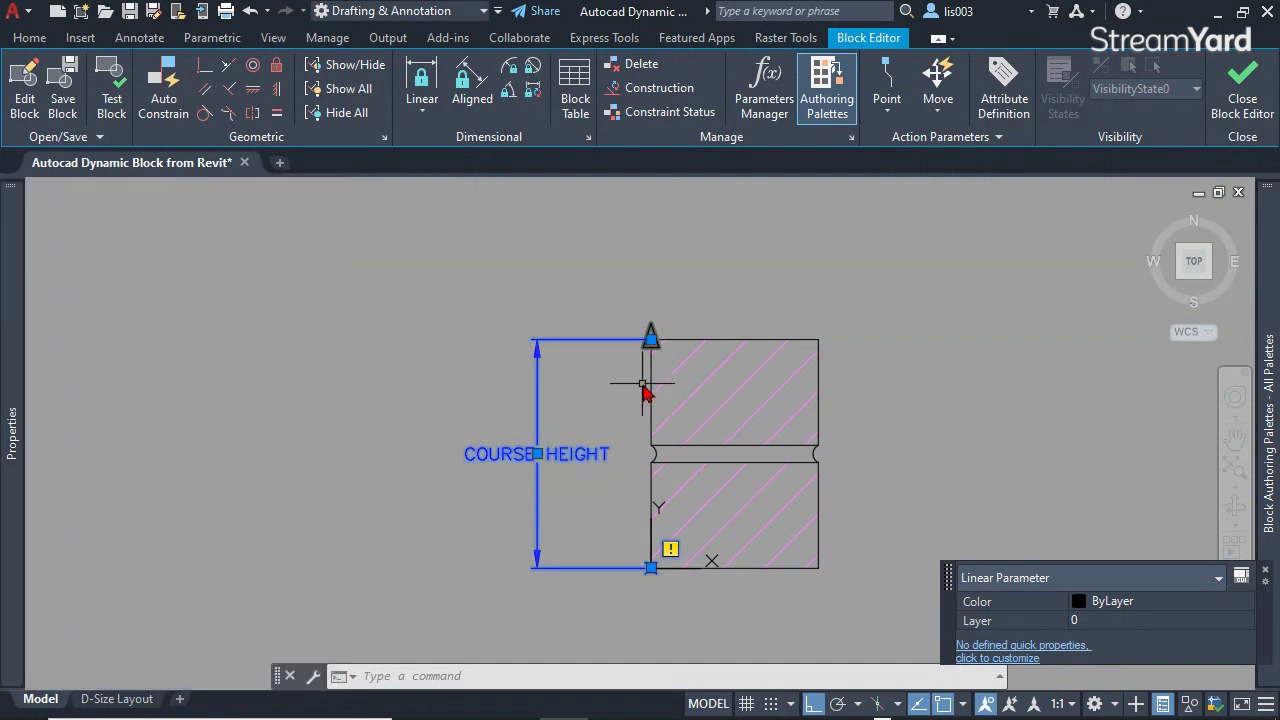
{"action": "key", "text": "Escape"}
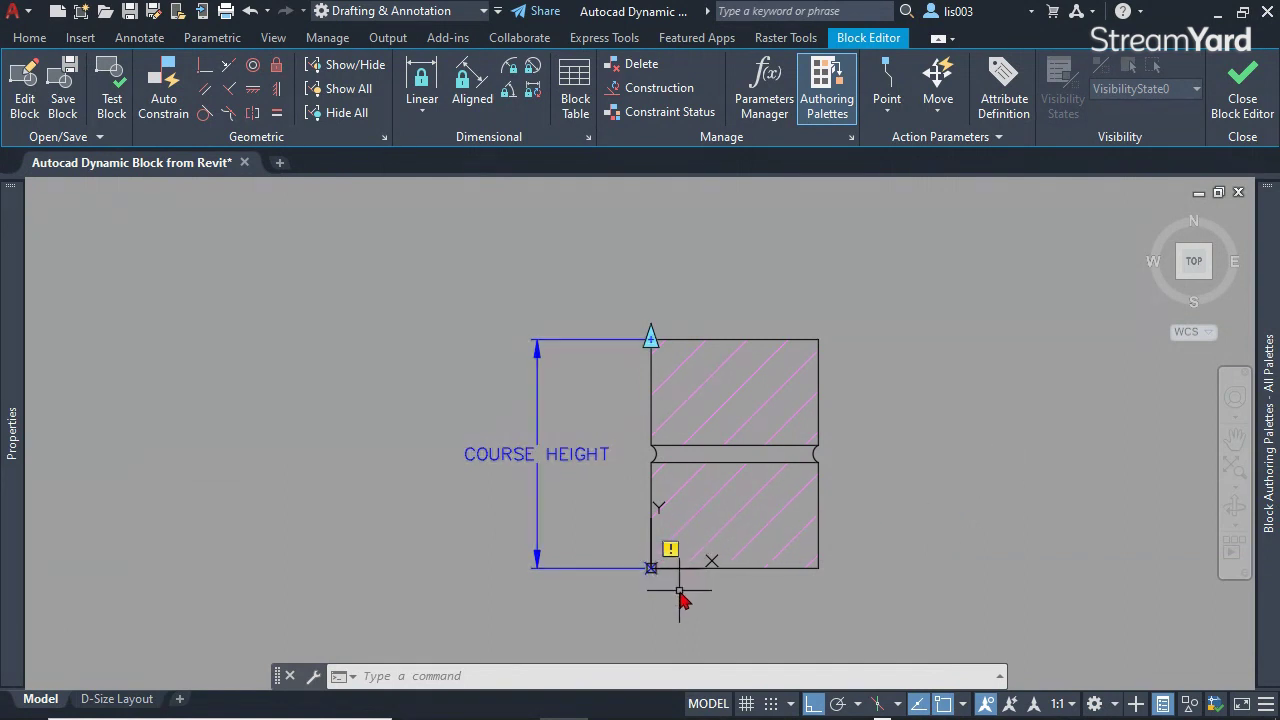
- Start an Array action on the COURSE HEIGHT parameter, with the upper brick, its hatch and the mortar joint as the selection set
{"action": "middle_click_drag", "start_coordinate": [681, 598], "coordinate": [657, 611]}
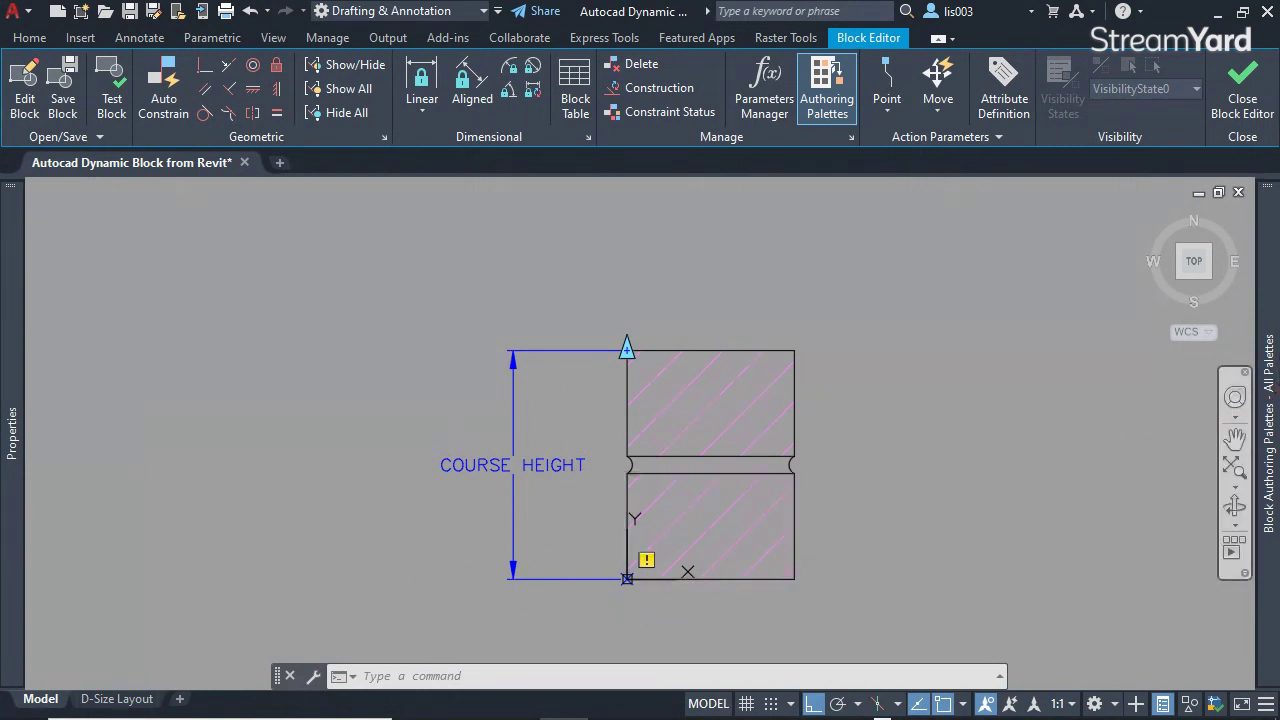
{"action": "mouse_move", "coordinate": [1266, 330]}
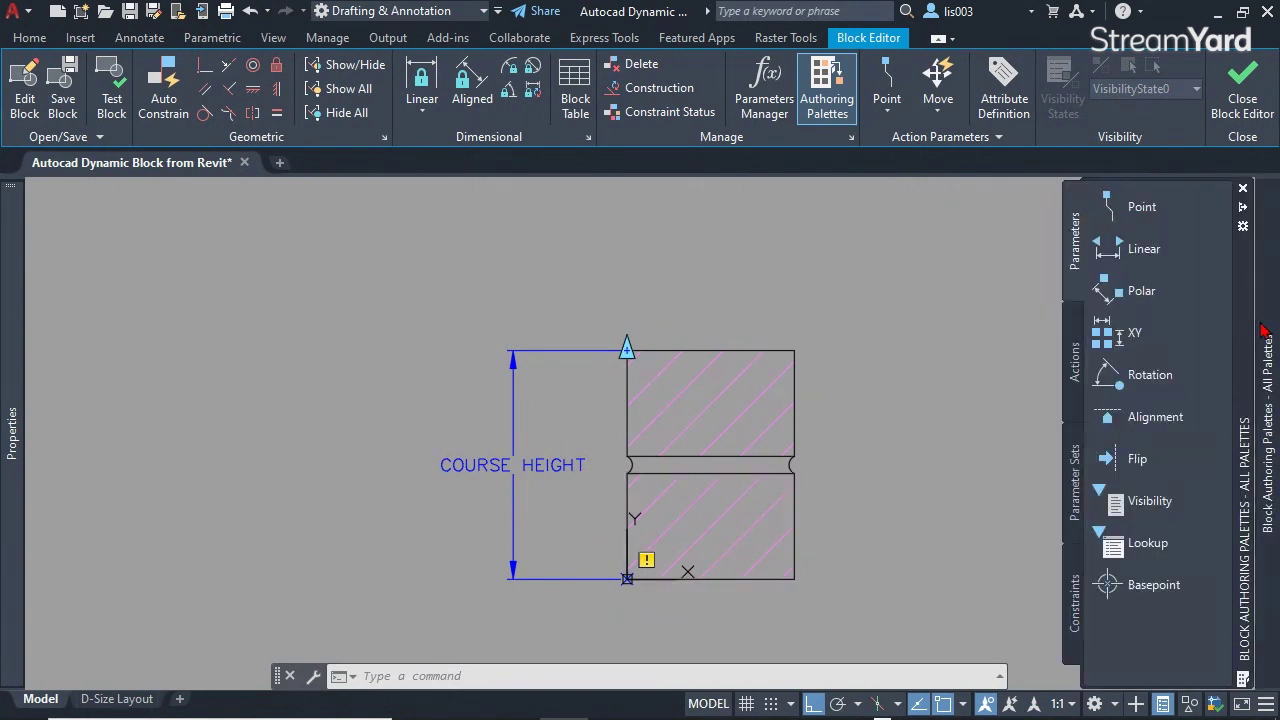
{"action": "left_click", "coordinate": [1076, 366]}
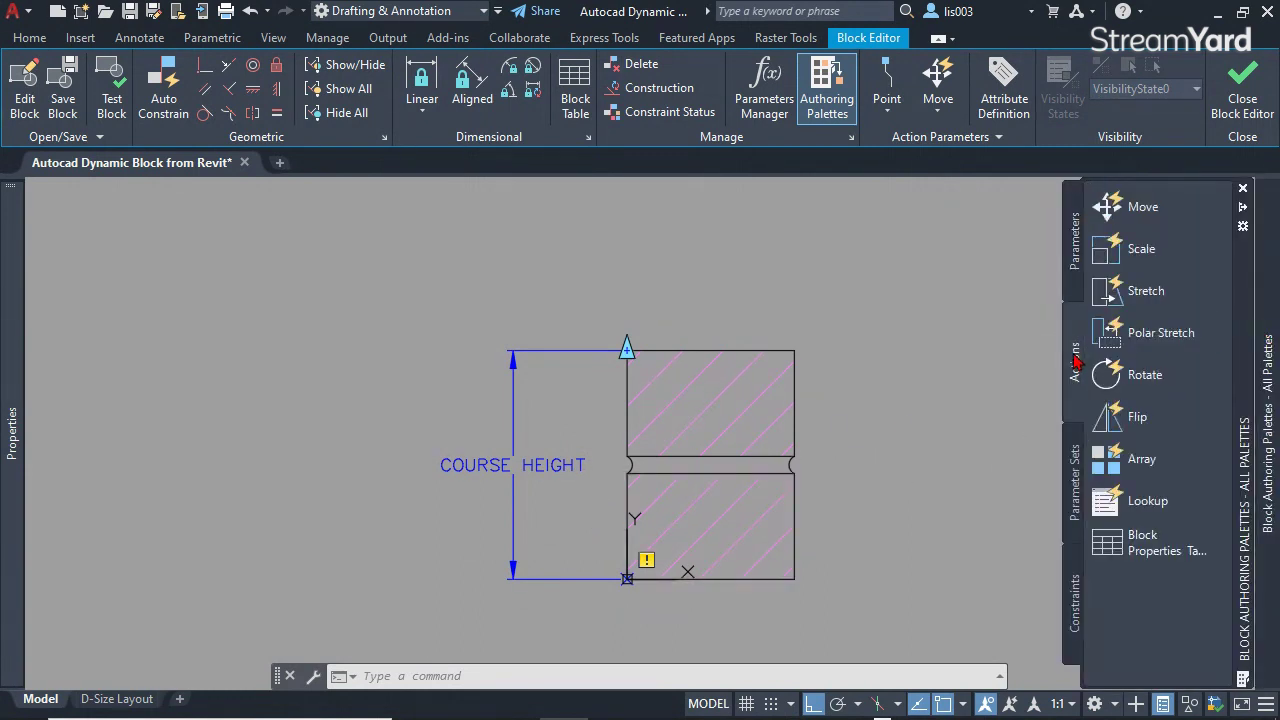
{"action": "left_click", "coordinate": [1150, 462]}
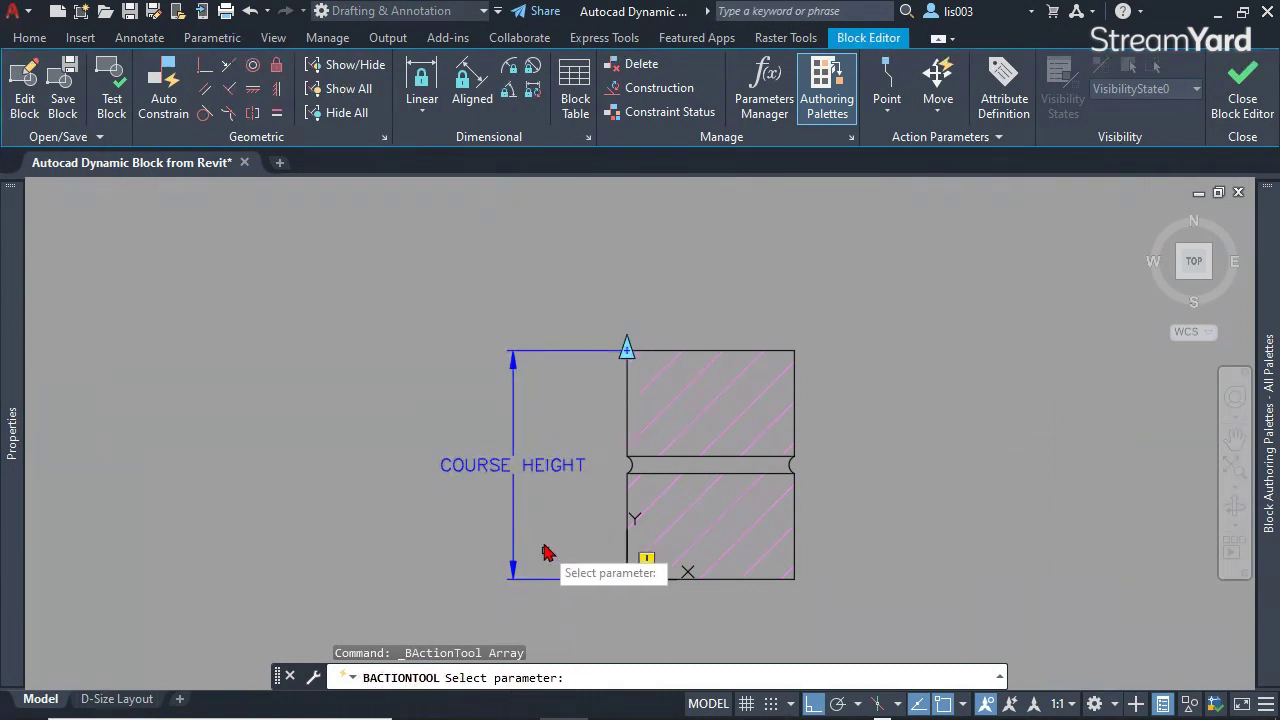
{"action": "left_click", "coordinate": [510, 476]}
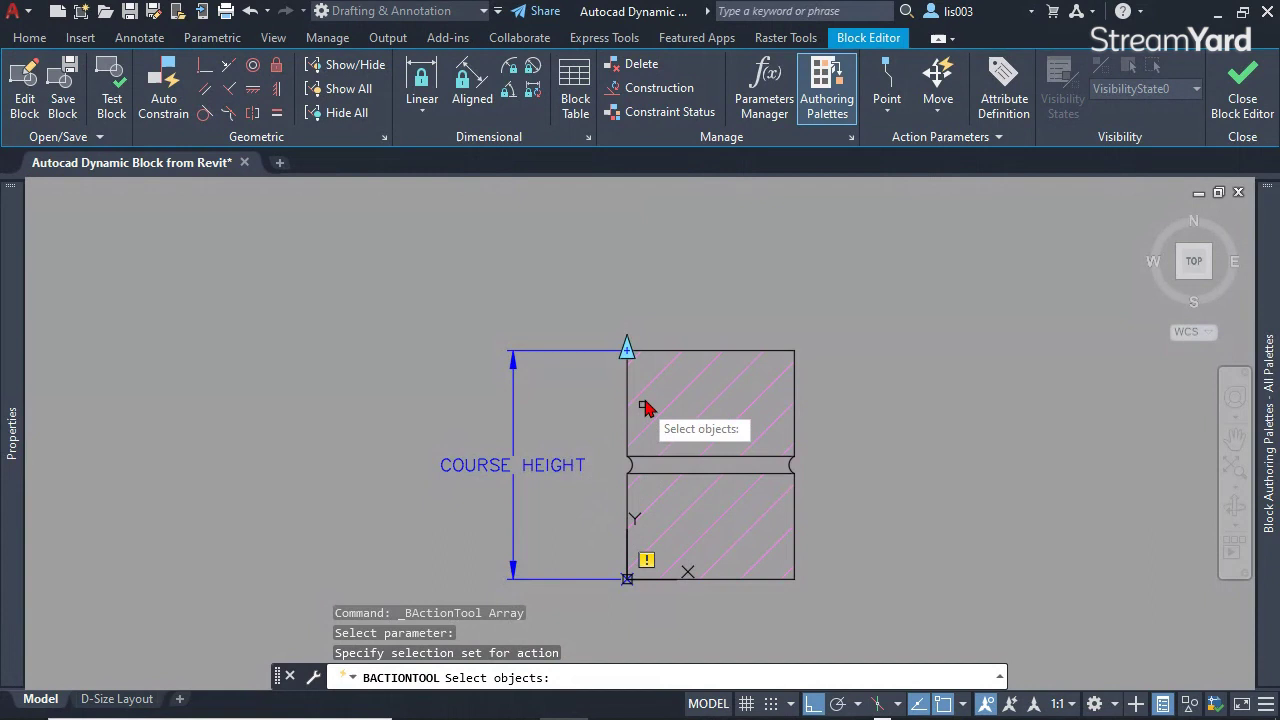
{"action": "scroll", "coordinate": [670, 320], "scroll_direction": "up", "scroll_amount": 2}
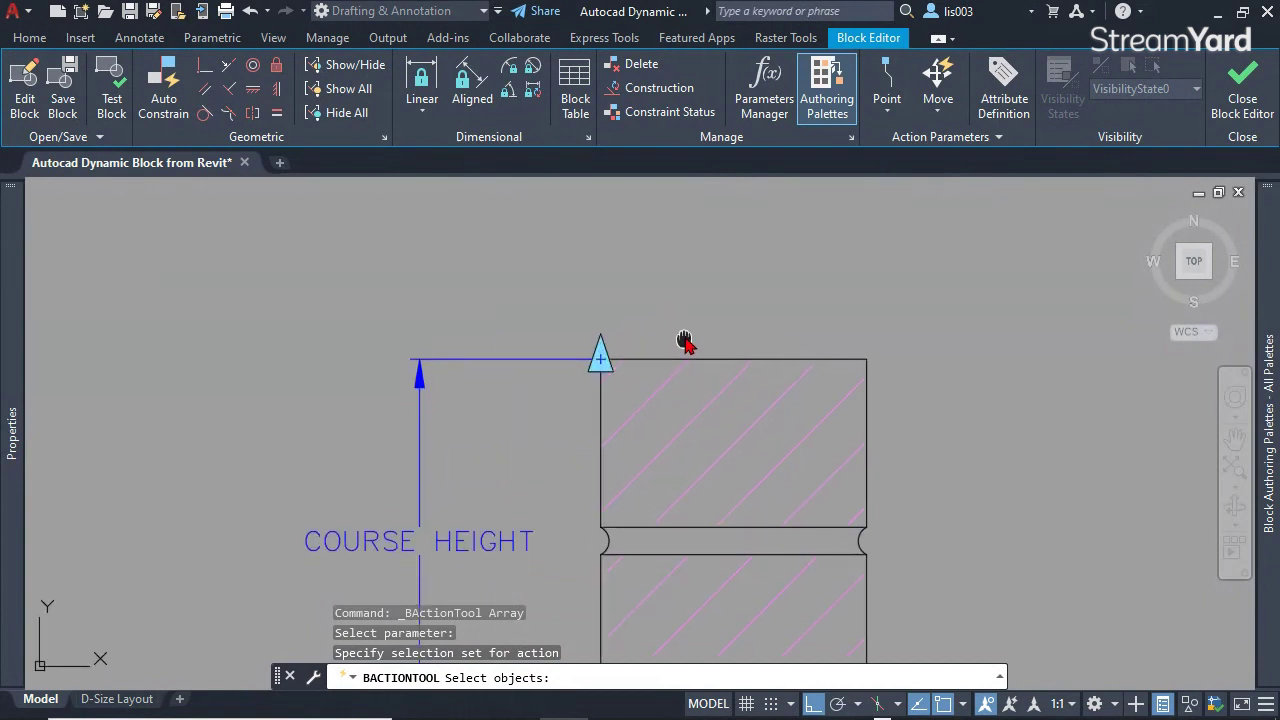
{"action": "left_click", "coordinate": [937, 526]}
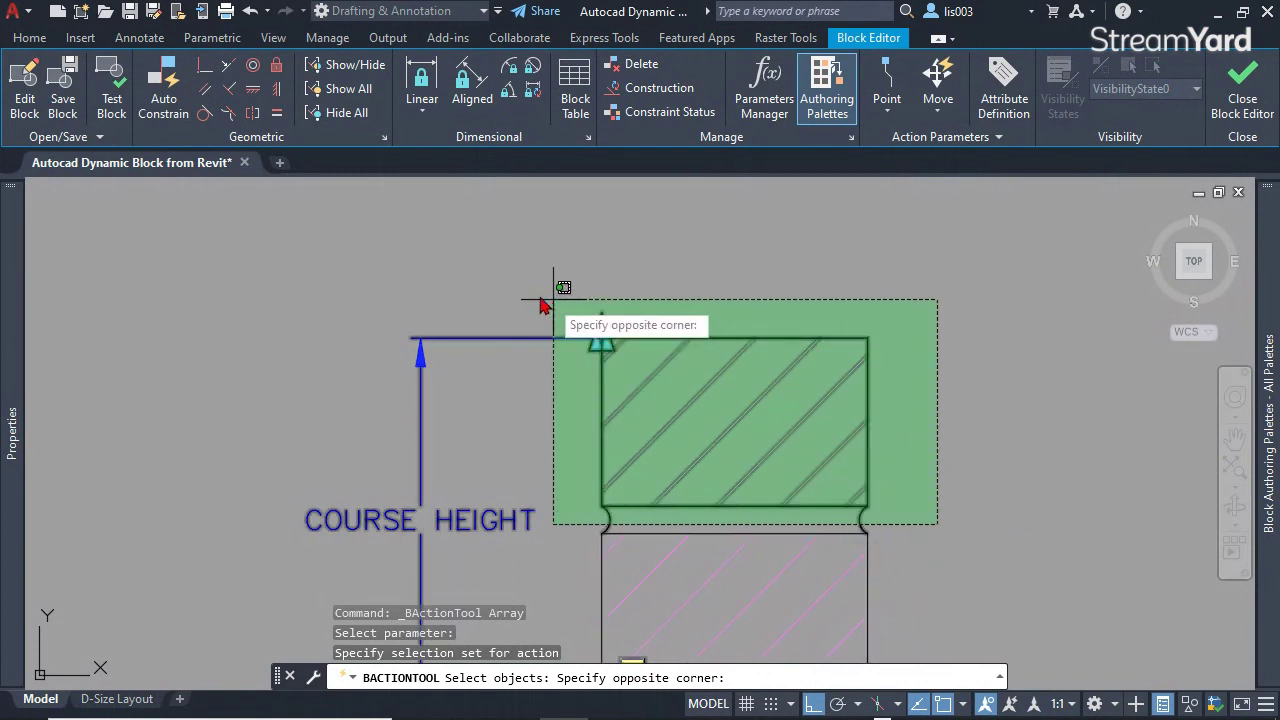
{"action": "left_click", "coordinate": [215, 253]}
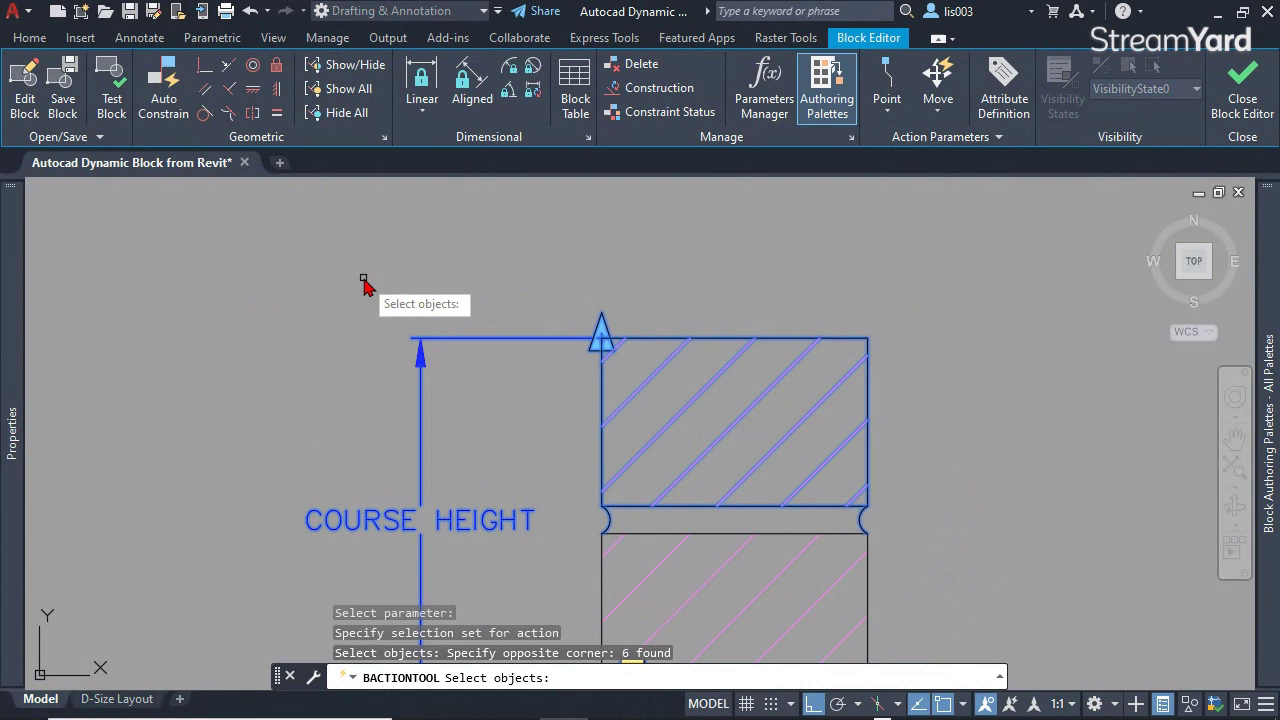
{"action": "key", "text": "Return"}
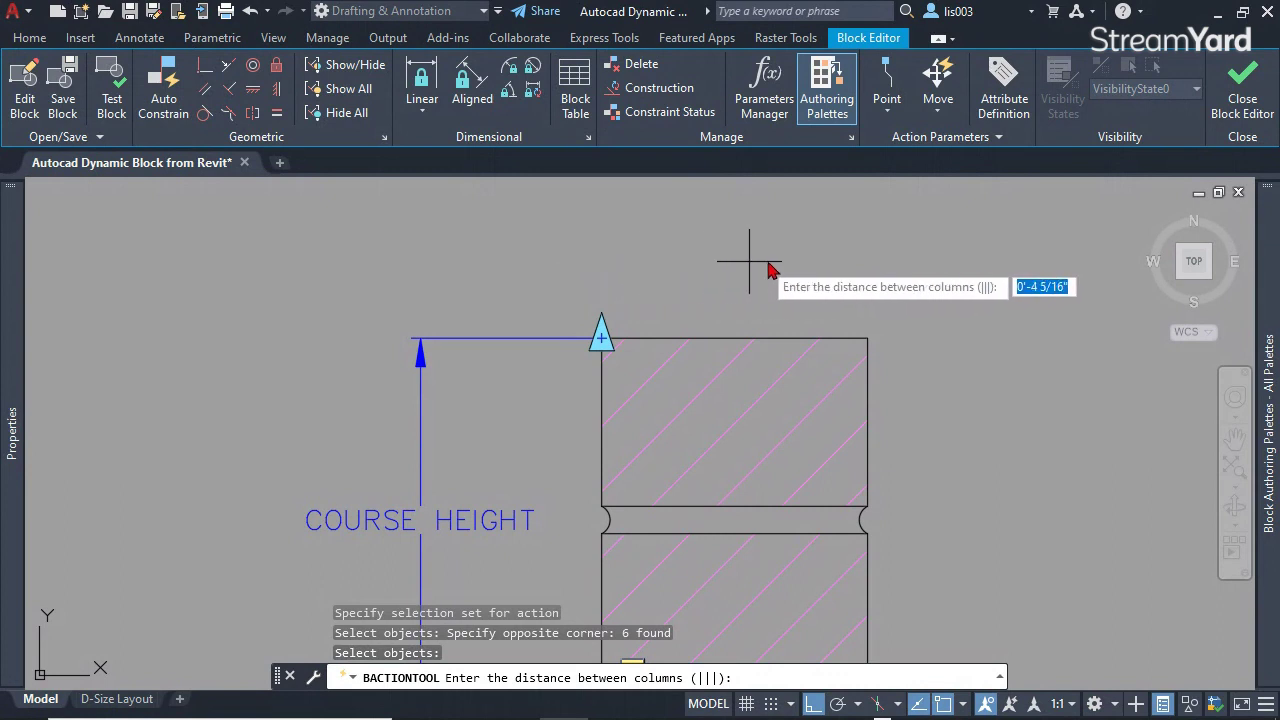
- Set the array's column distance by picking from the upper brick's upper-left corner to the lower brick's upper-left corner
{"action": "scroll", "coordinate": [760, 280], "scroll_direction": "down", "scroll_amount": 5}
{"action": "scroll", "coordinate": [645, 320], "scroll_direction": "up", "scroll_amount": 5}
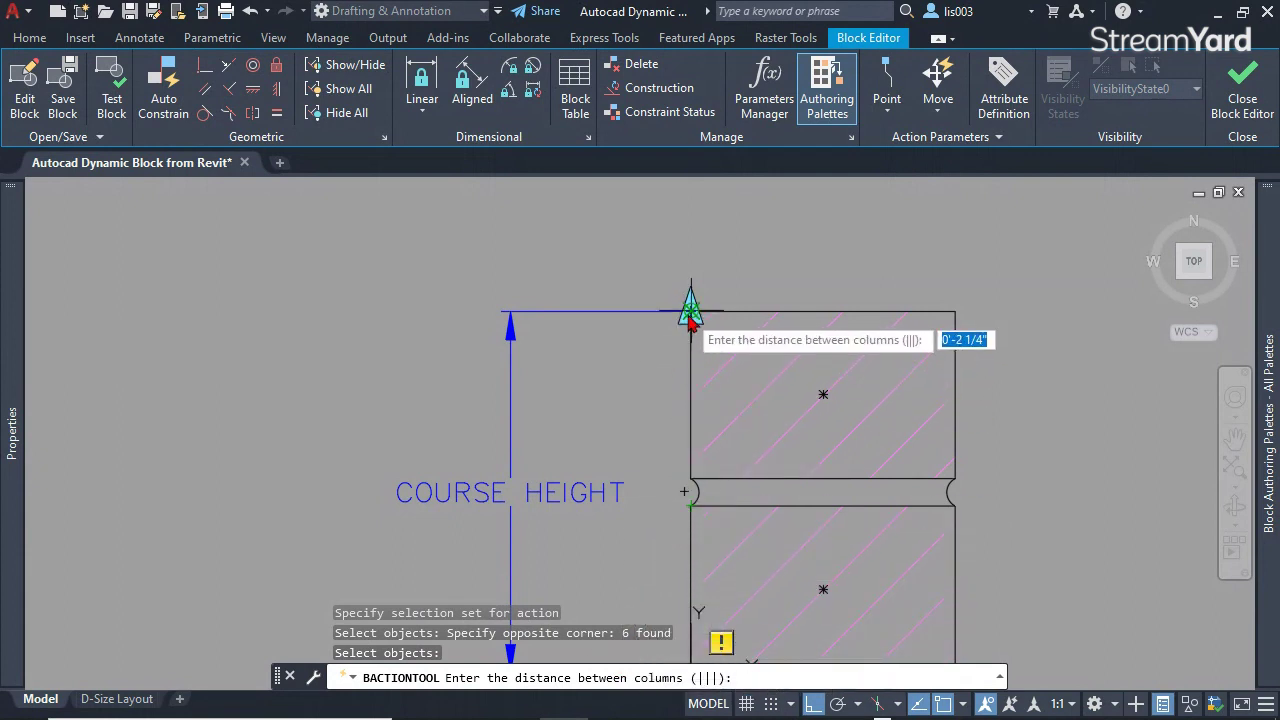
{"action": "left_click", "coordinate": [690, 311]}
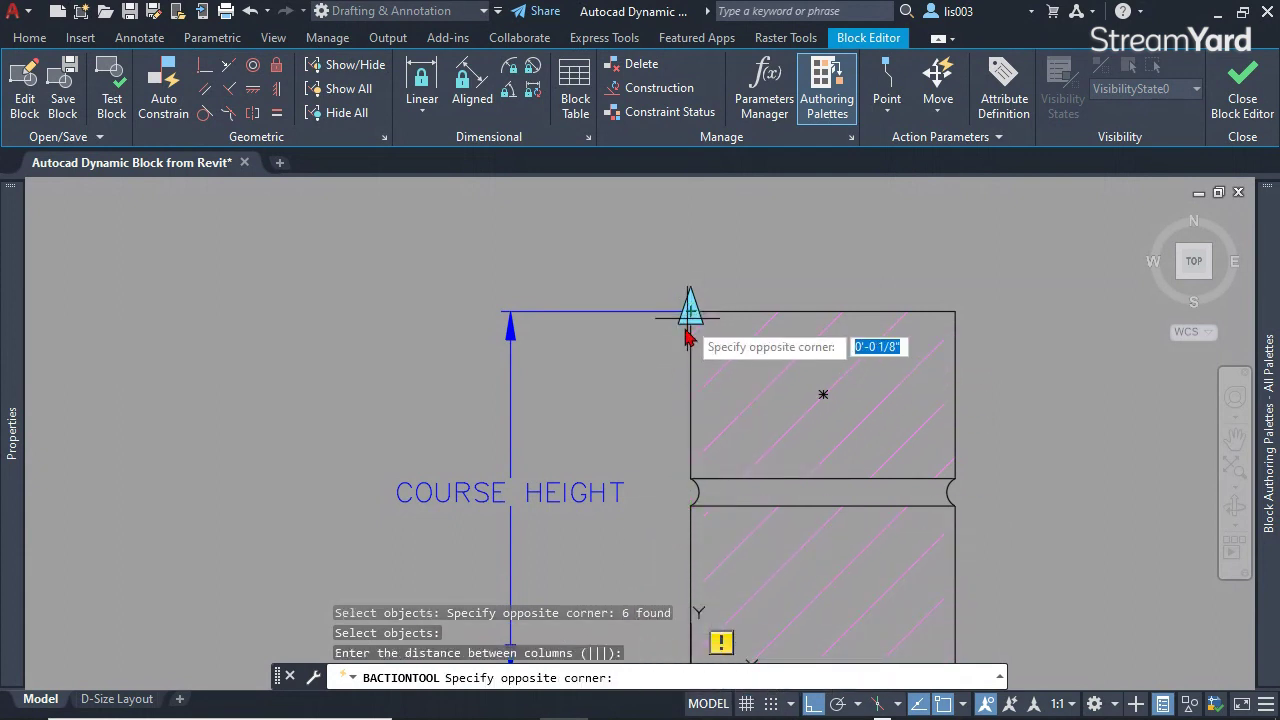
{"action": "left_click", "coordinate": [690, 507]}
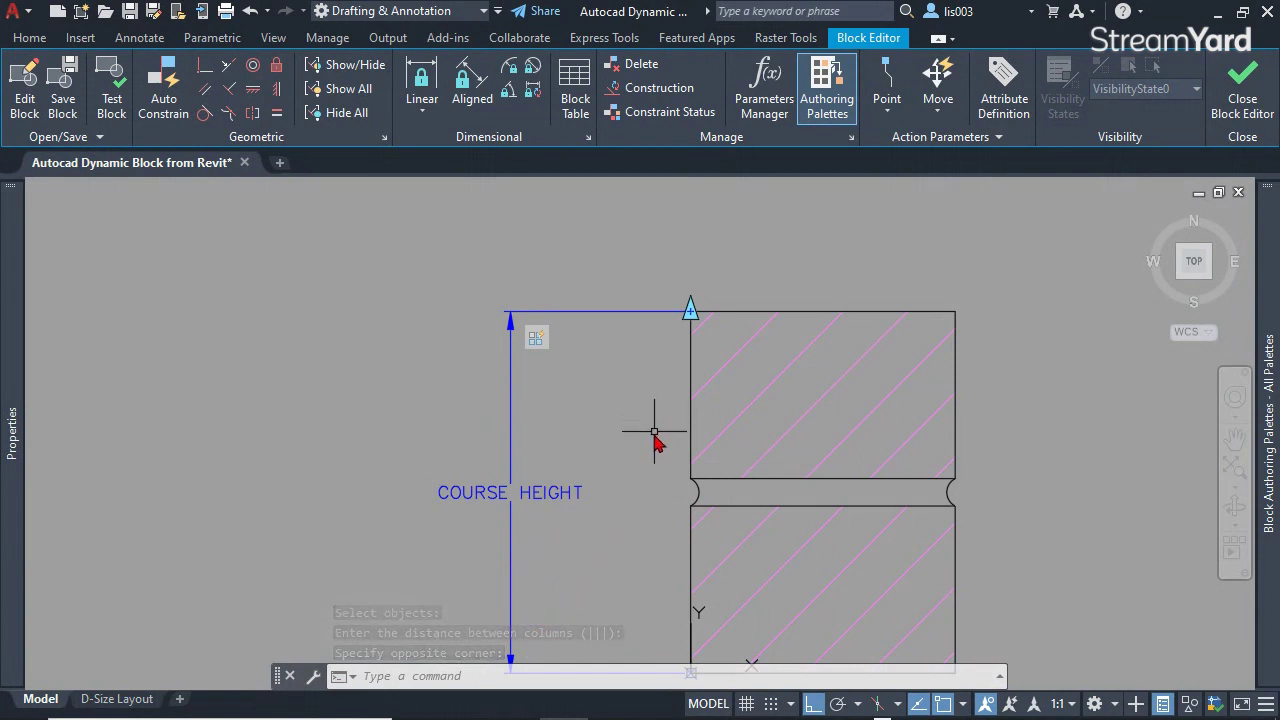
{"action": "scroll", "coordinate": [649, 432], "scroll_direction": "down", "scroll_amount": 2}
{"action": "middle_click_drag", "start_coordinate": [736, 422], "coordinate": [702, 440]}
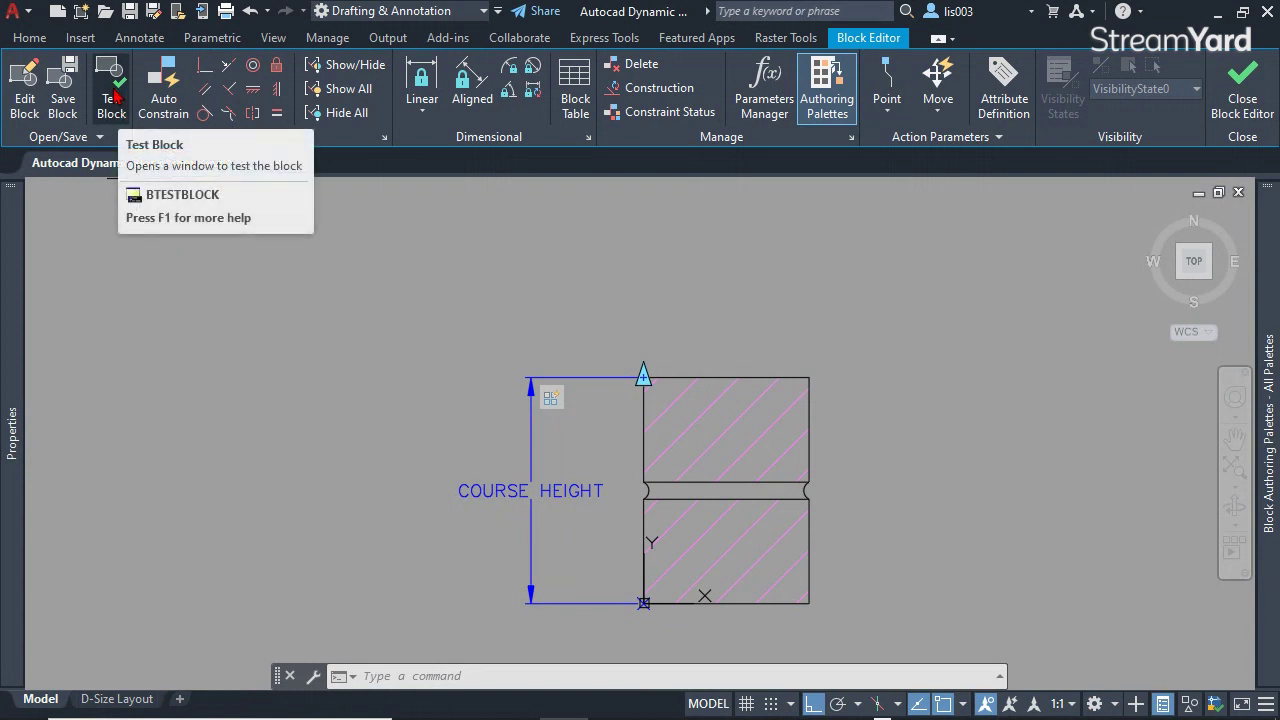
- Open the block for testing and stretch its COURSE HEIGHT grip upward to about 1'-7 3/16"
{"action": "left_click", "coordinate": [113, 95]}
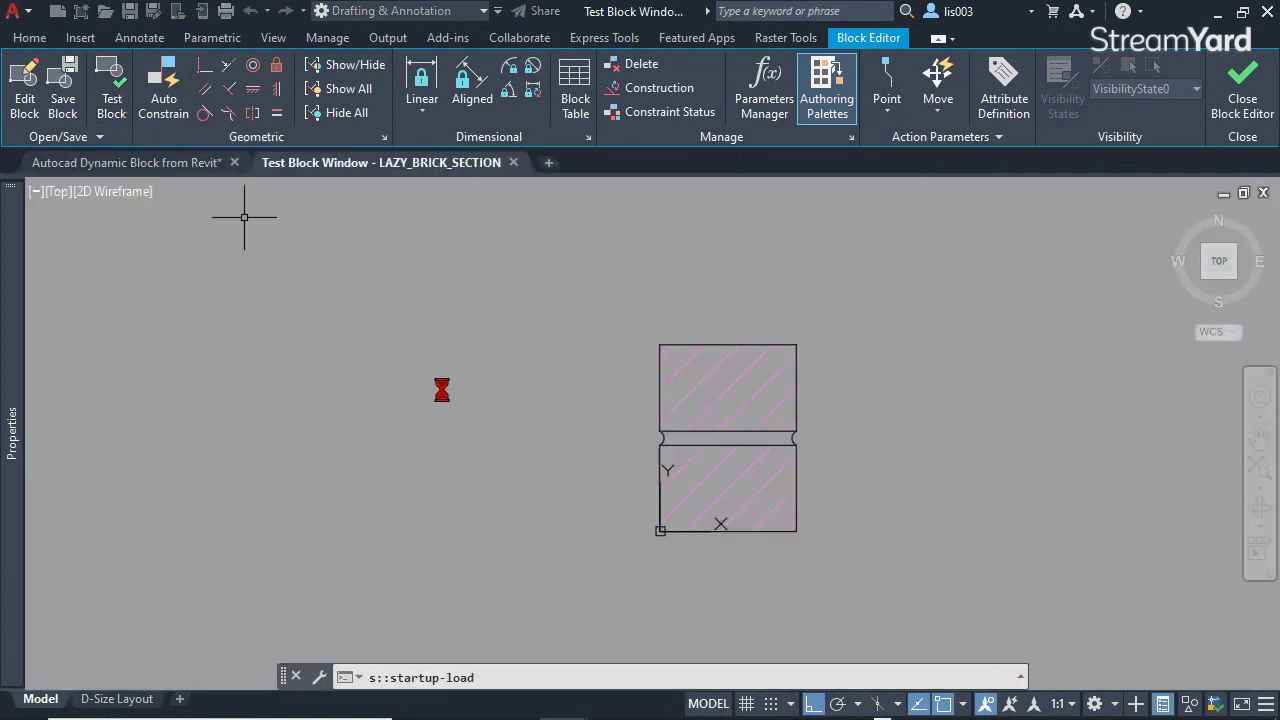
{"action": "left_click", "coordinate": [749, 347]}
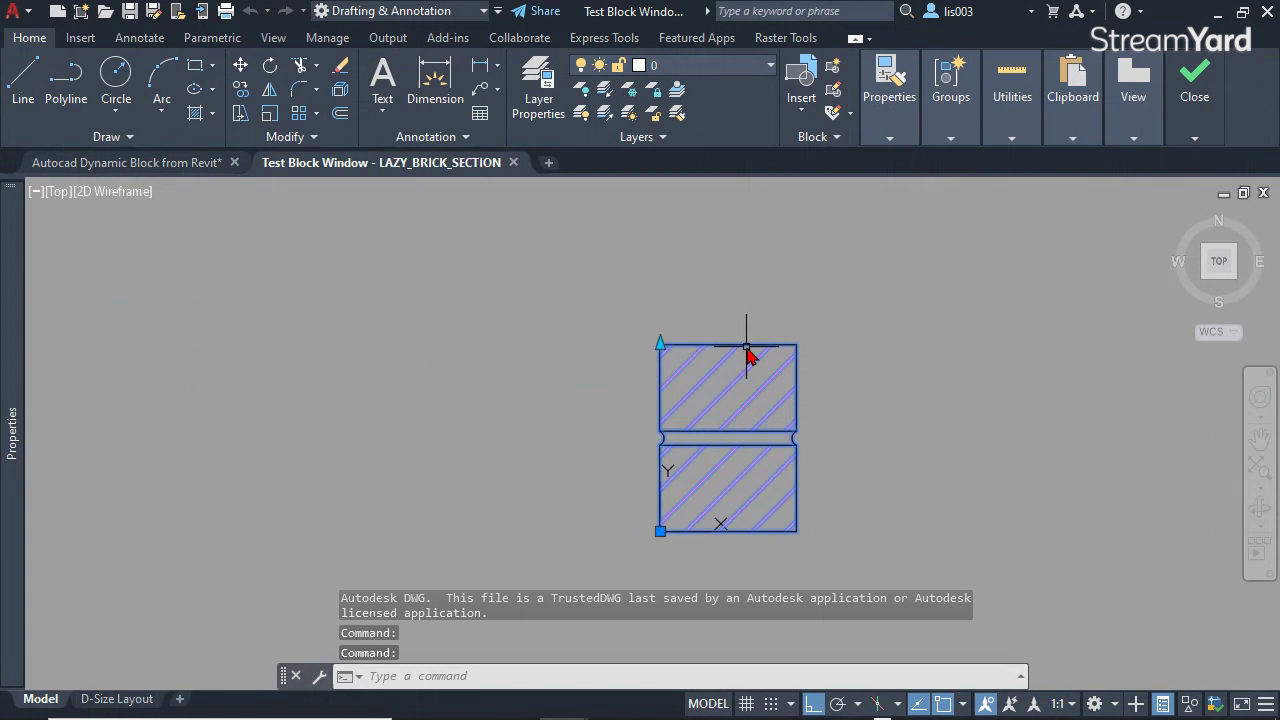
{"action": "left_click", "coordinate": [660, 346]}
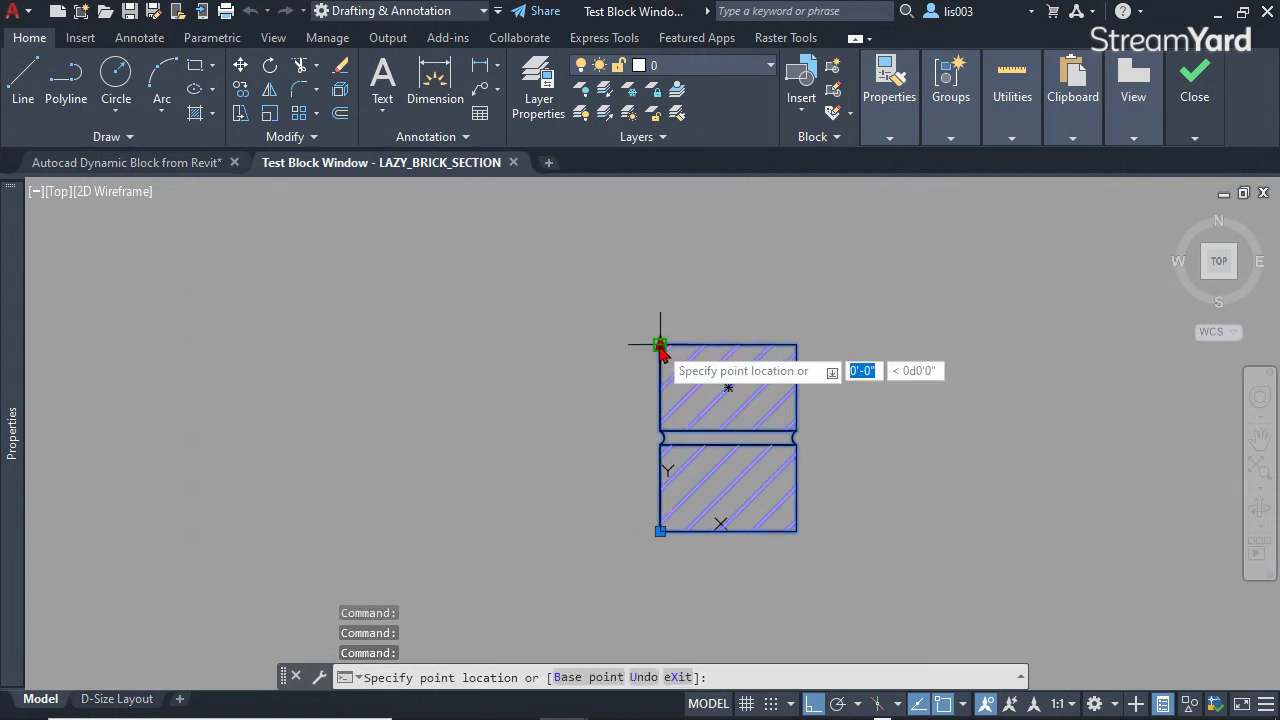
{"action": "scroll", "coordinate": [662, 345], "scroll_direction": "down", "scroll_amount": 3}
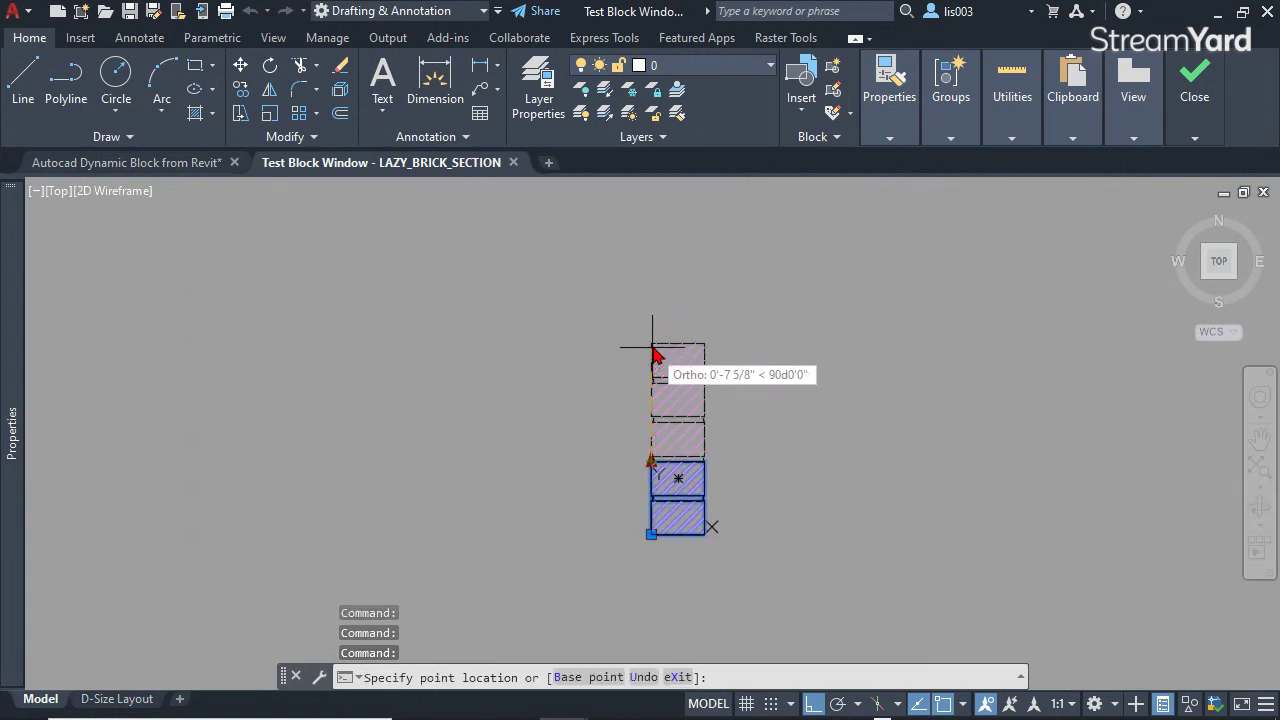
{"action": "left_click", "coordinate": [652, 255]}
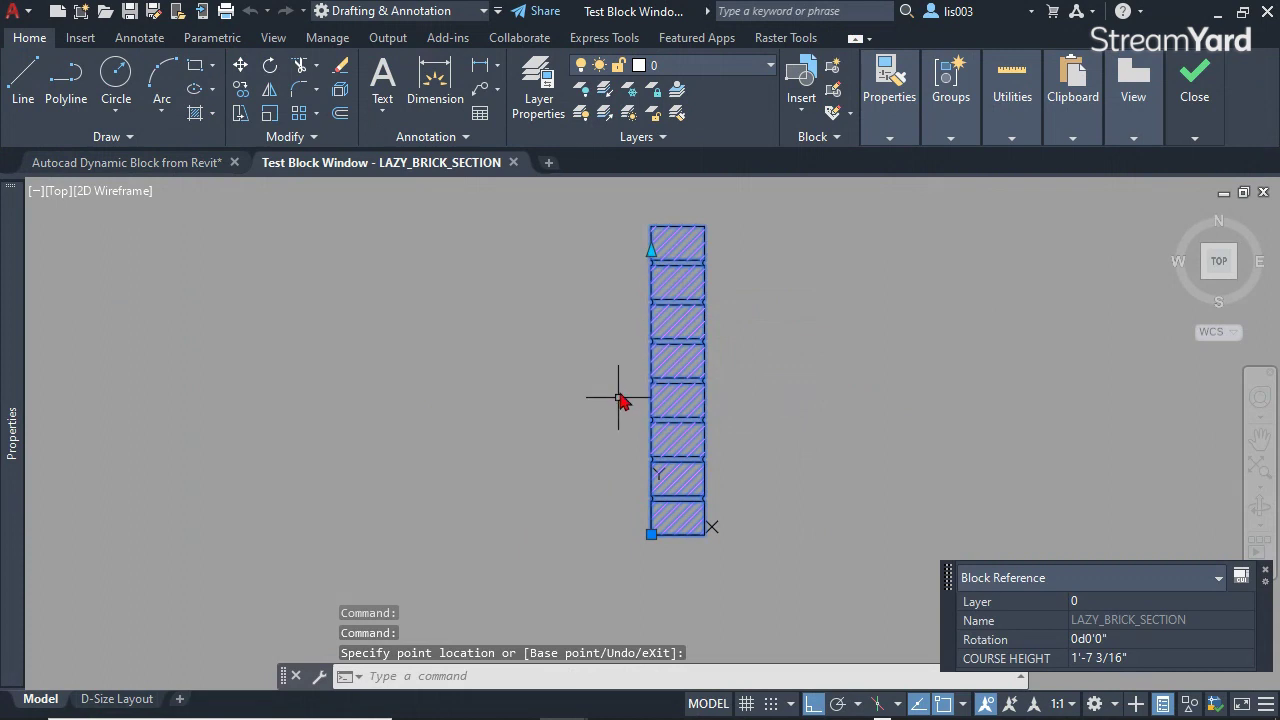
- Shrink the test block back to two bricks, then stretch its COURSE HEIGHT to about 10 3/4"
{"action": "left_click", "coordinate": [651, 252]}
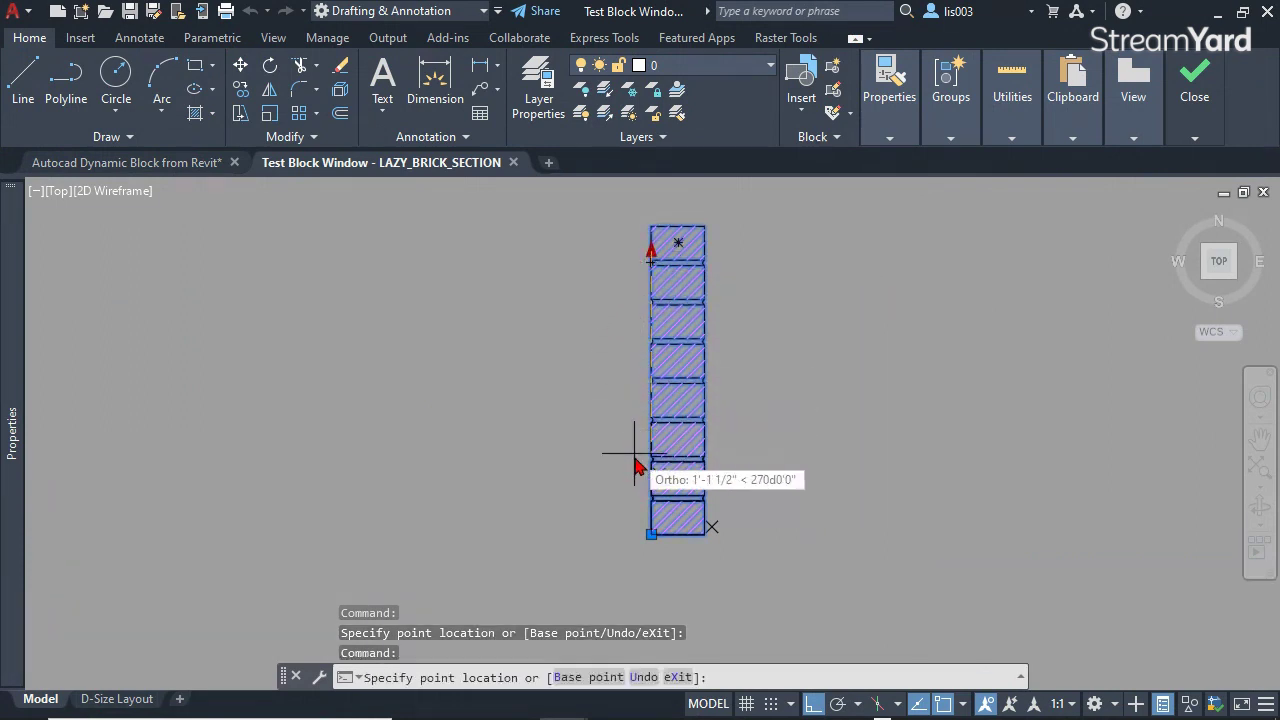
{"action": "left_click", "coordinate": [651, 463]}
{"action": "left_click", "coordinate": [651, 464]}
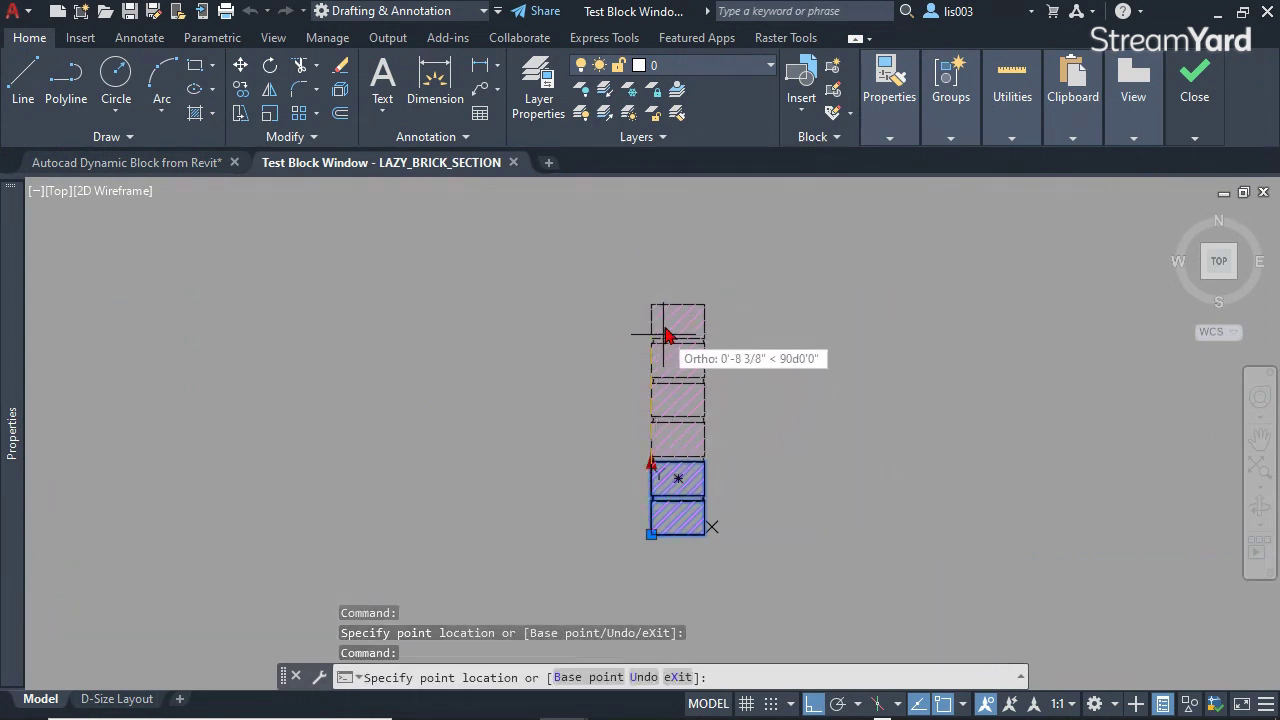
{"action": "left_click", "coordinate": [638, 377]}
{"action": "scroll", "coordinate": [647, 382], "scroll_direction": "up", "scroll_amount": 3}
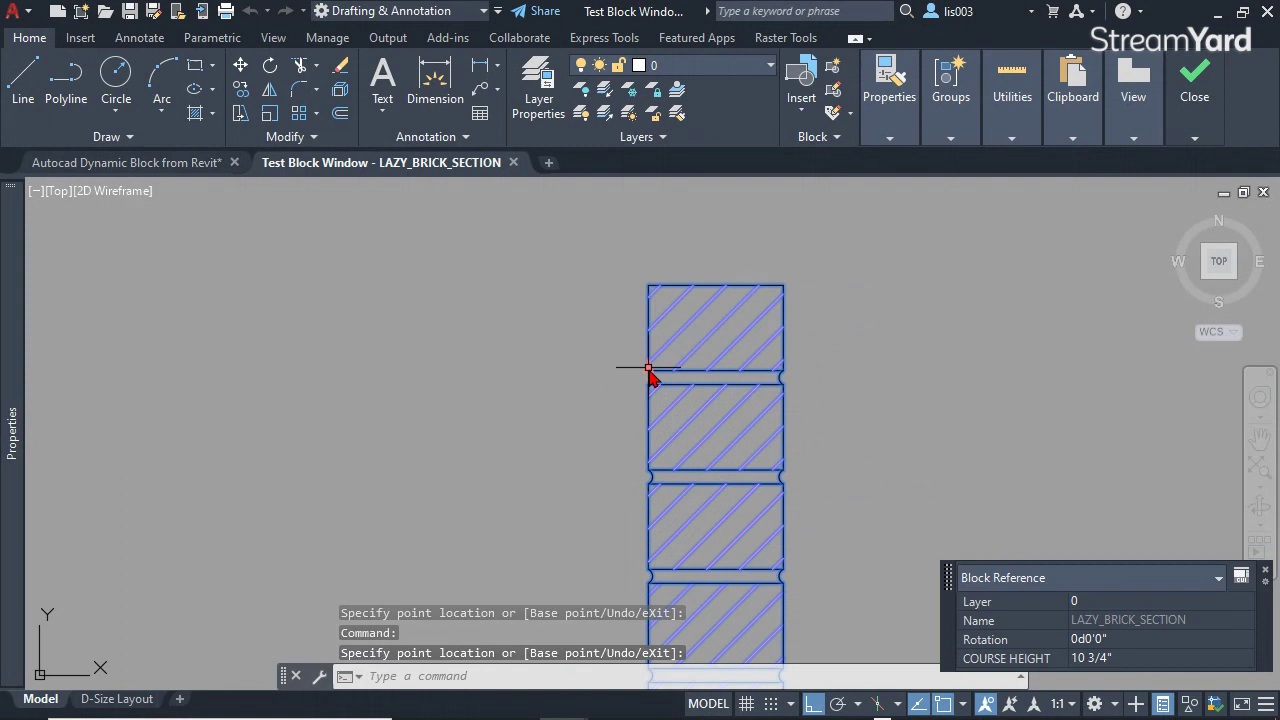
- Stretch the test block's COURSE HEIGHT to about 1'-4 9/16", then shorten it to three bricks
{"action": "left_click", "coordinate": [648, 368]}
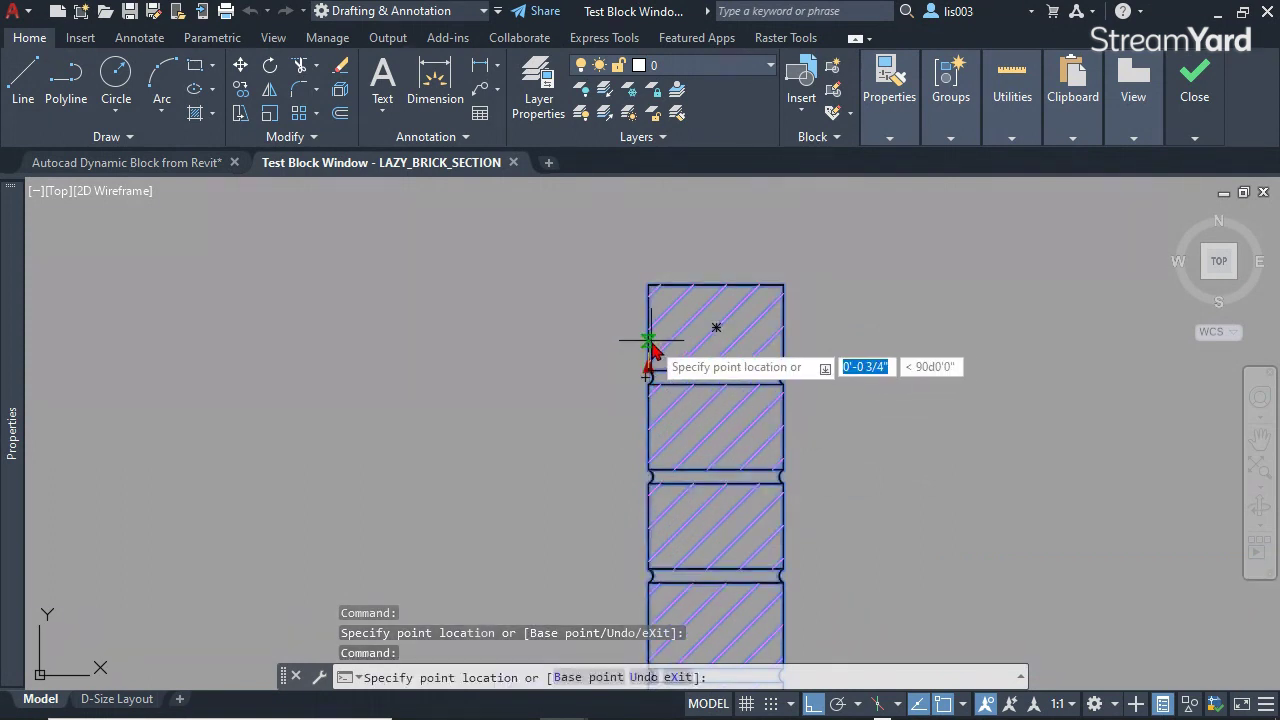
{"action": "scroll", "coordinate": [634, 350], "scroll_direction": "down", "scroll_amount": 5}
{"action": "left_click", "coordinate": [640, 286]}
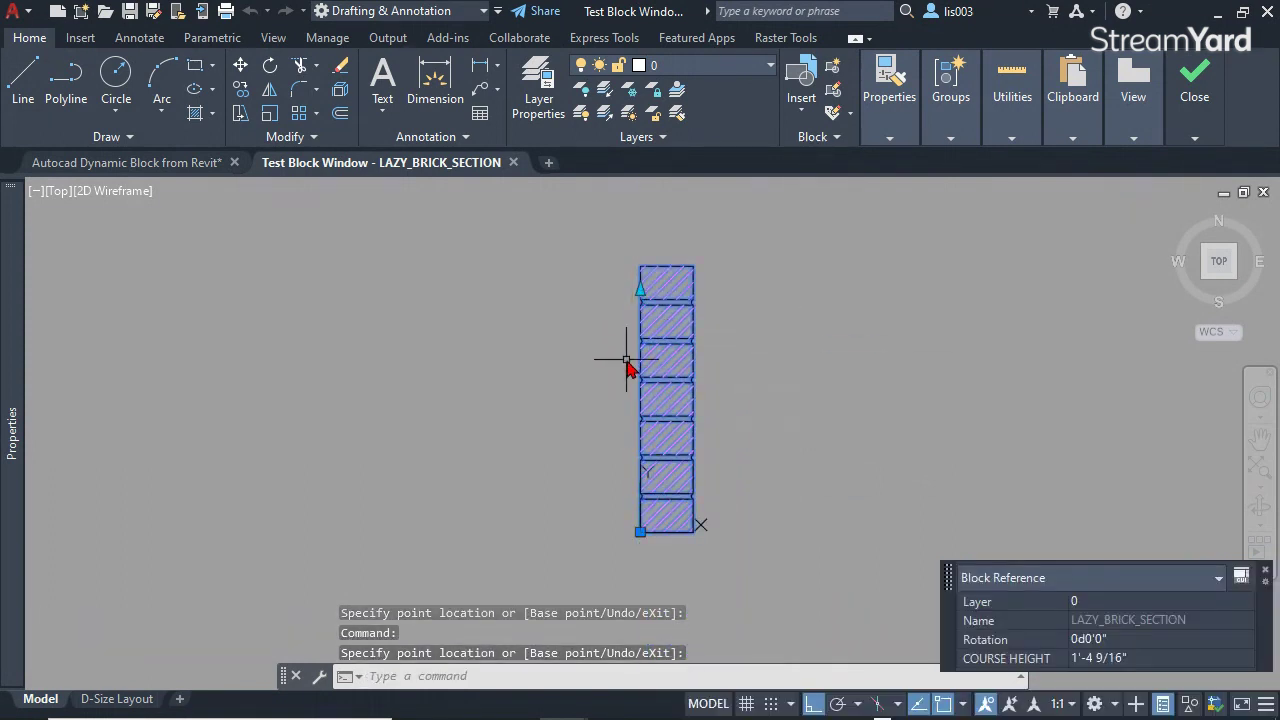
{"action": "left_click", "coordinate": [640, 291]}
{"action": "left_click", "coordinate": [646, 432]}
- Stretch the test block's COURSE HEIGHT to about 1'-8 3/4" and close the block test
{"action": "left_click", "coordinate": [642, 426]}
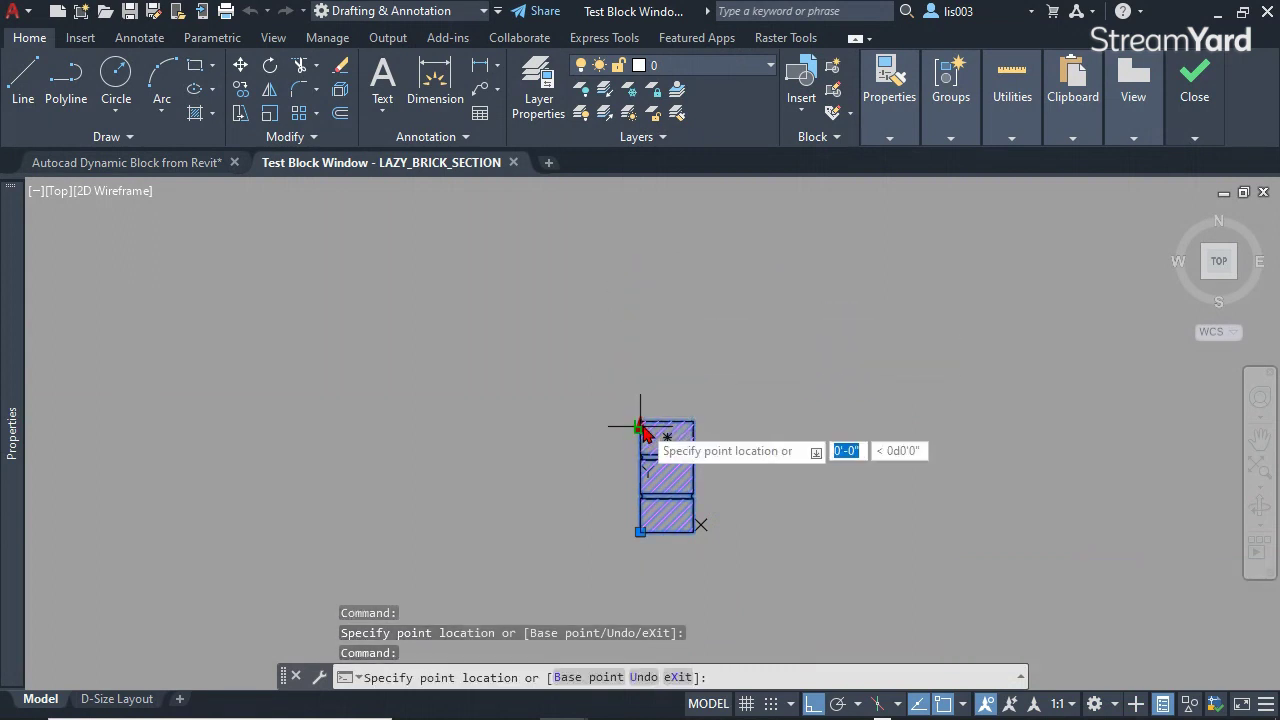
{"action": "left_click", "coordinate": [643, 236]}
{"action": "scroll", "coordinate": [643, 236], "scroll_direction": "up", "scroll_amount": 3}
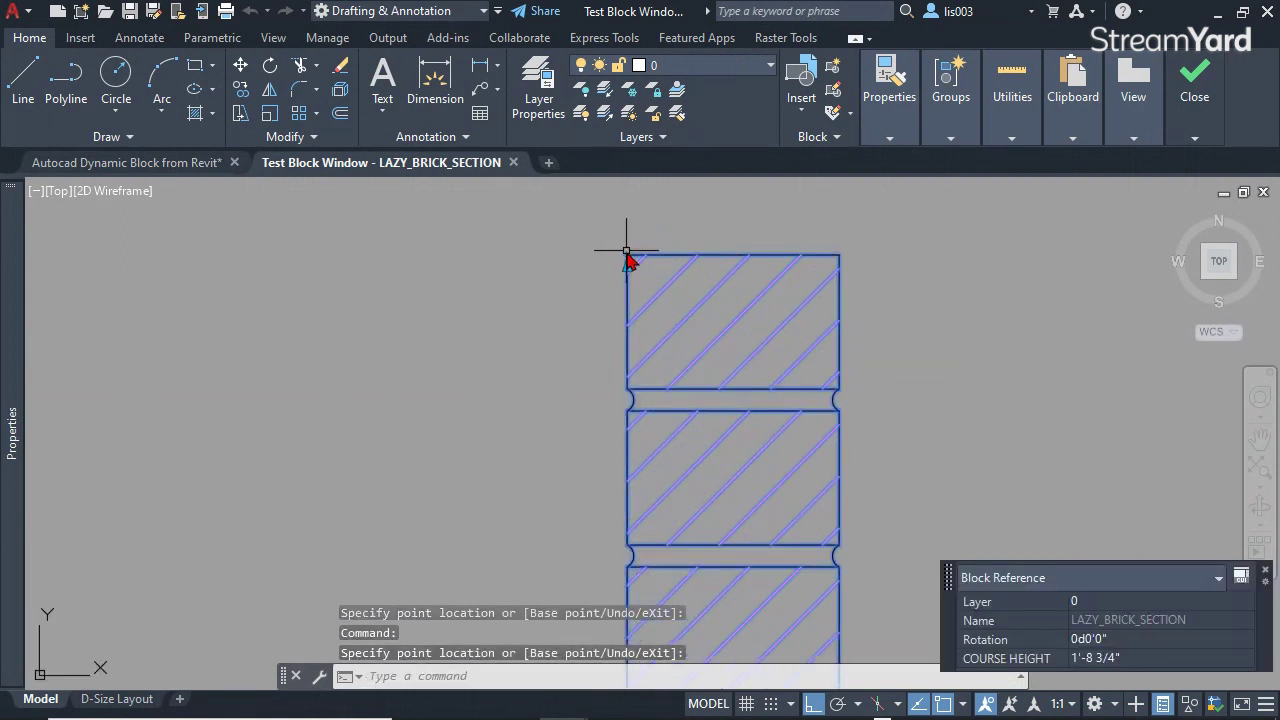
{"action": "scroll", "coordinate": [626, 259], "scroll_direction": "down", "scroll_amount": 4}
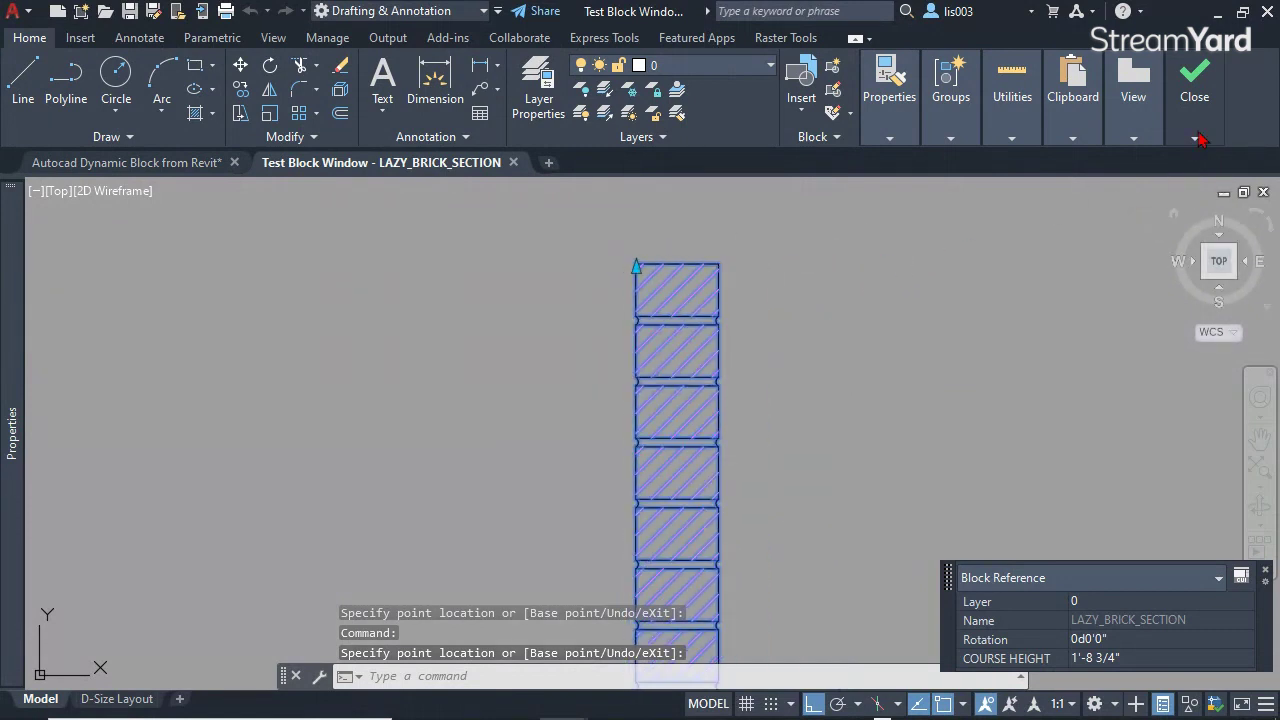
{"action": "mouse_move", "coordinate": [1185, 119]}
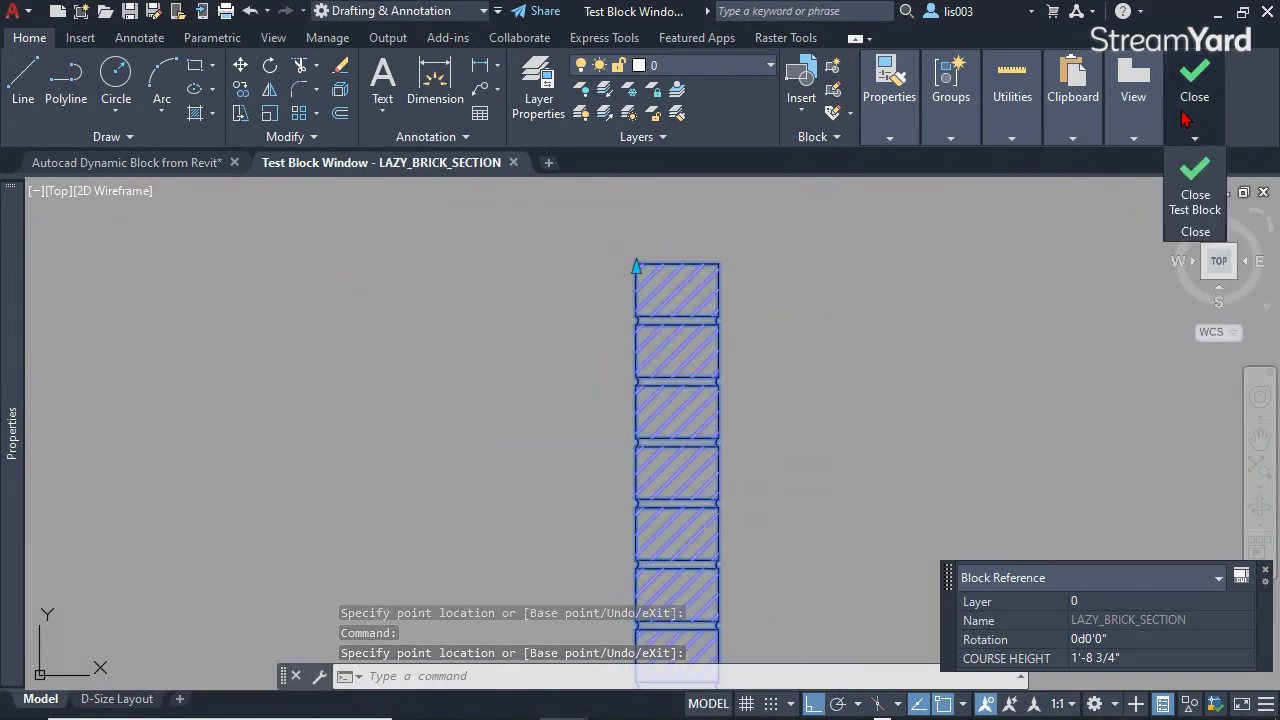
{"action": "left_click", "coordinate": [1189, 197]}
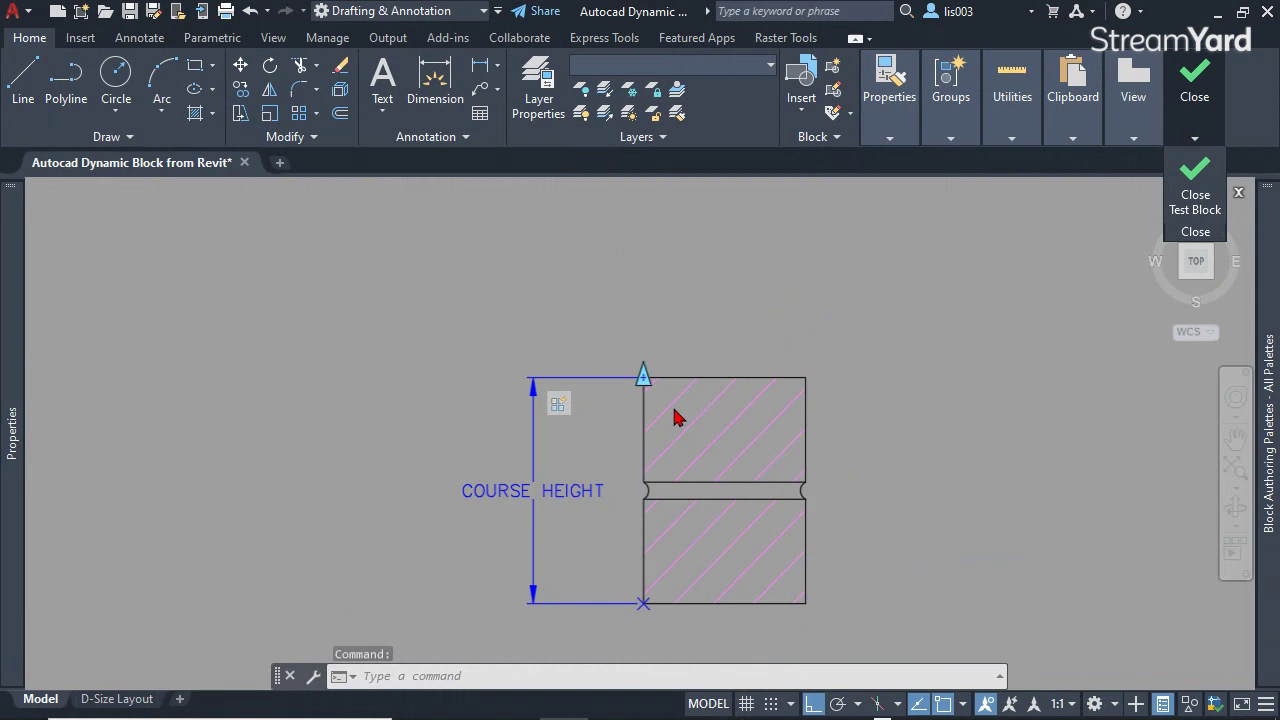
- Select the COURSE HEIGHT parameter and open its distance increment value for editing
{"action": "left_click", "coordinate": [540, 525]}
{"action": "left_click", "coordinate": [506, 480]}
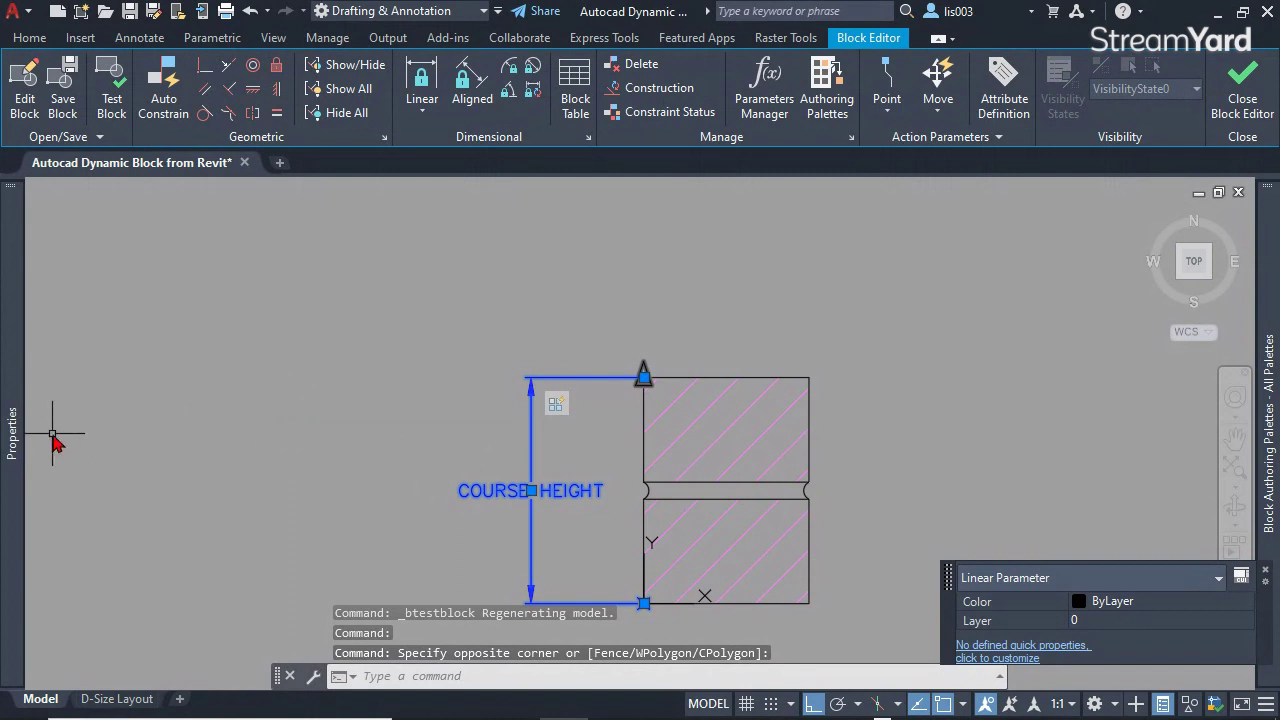
{"action": "mouse_move", "coordinate": [14, 440]}
{"action": "scroll", "coordinate": [115, 452], "scroll_direction": "down", "scroll_amount": 3}
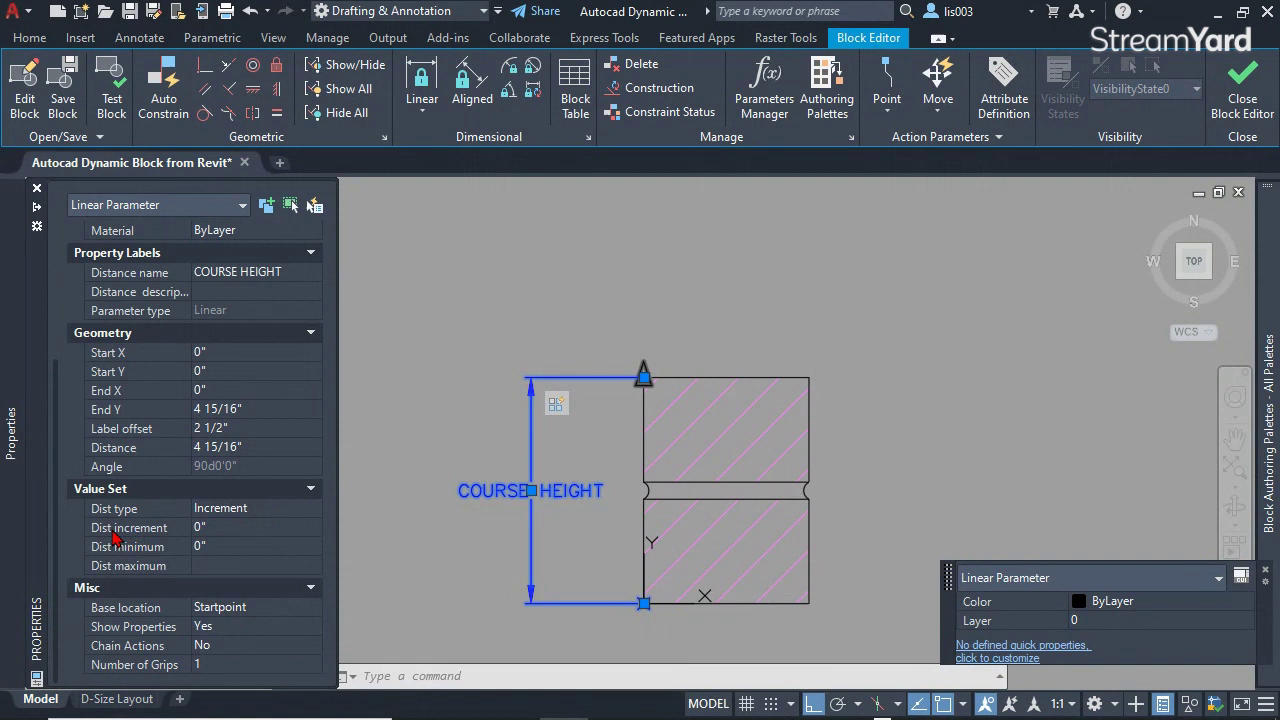
{"action": "left_click", "coordinate": [224, 528]}
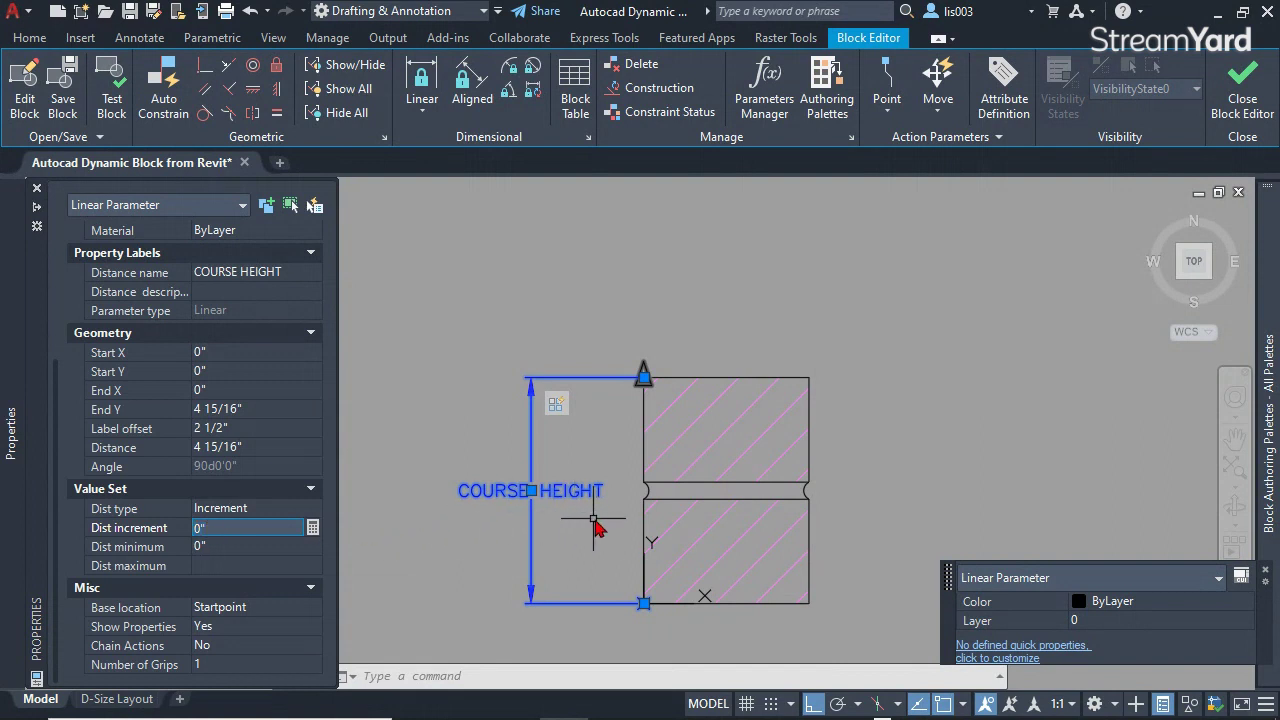
{"action": "scroll", "coordinate": [600, 515], "scroll_direction": "up", "scroll_amount": 2}
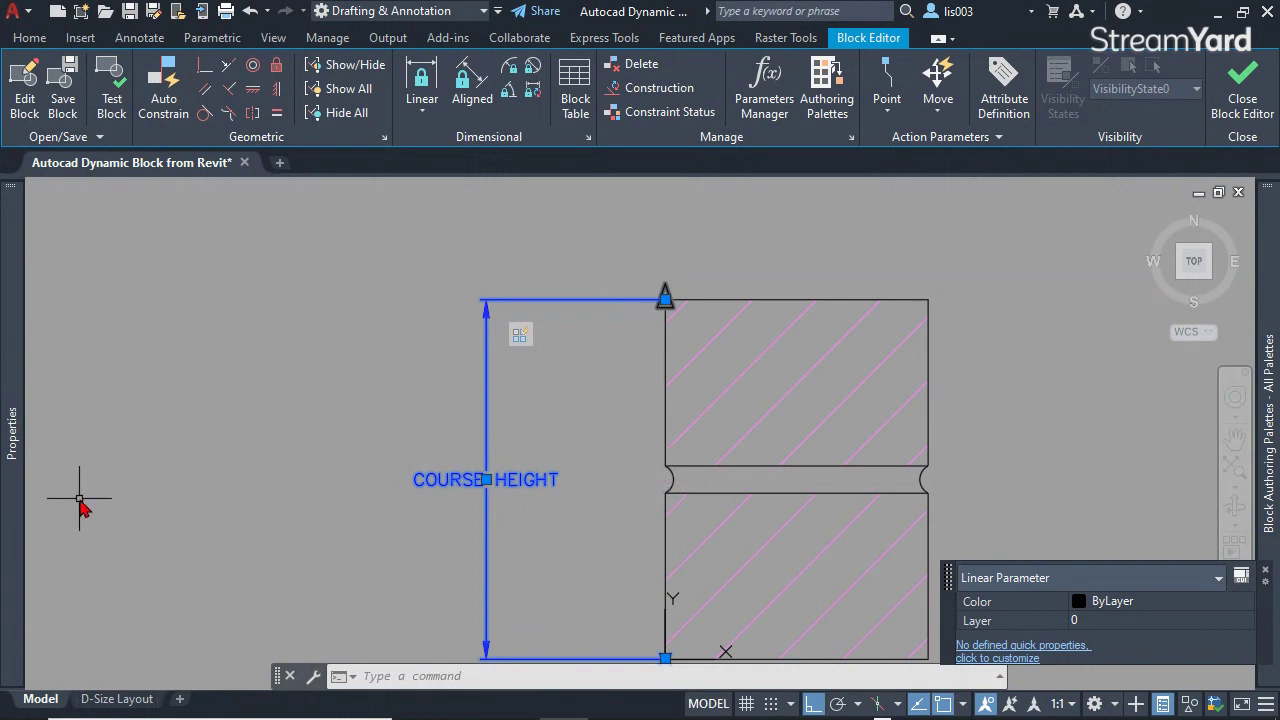
{"action": "type", "text": "bcl"}
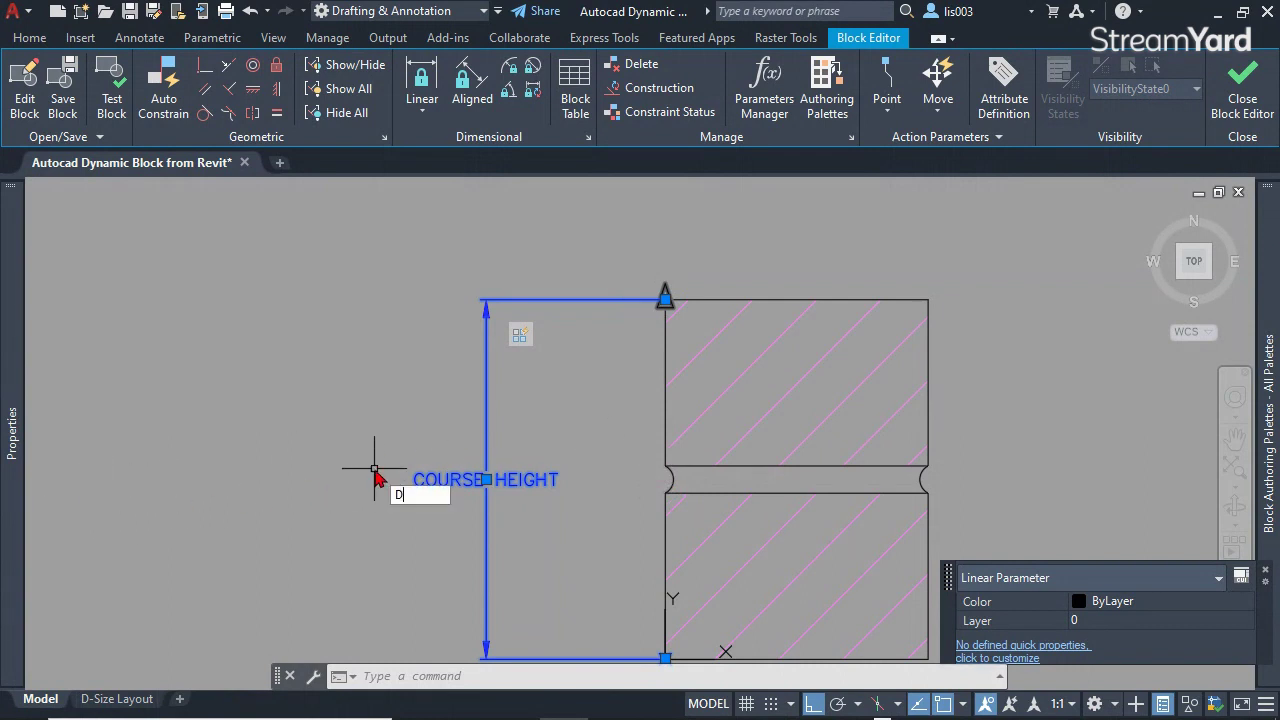
{"action": "key", "text": "Escape"}
{"action": "type", "text": "dim"}
{"action": "key", "text": "Return"}
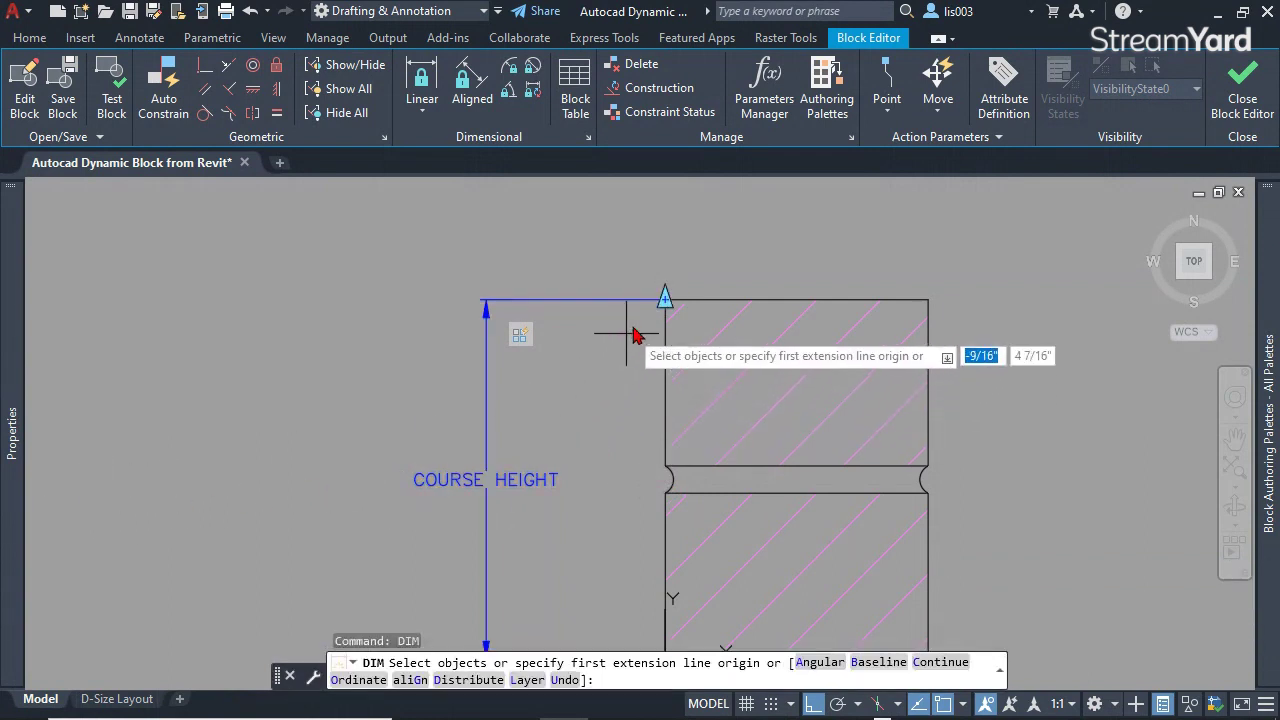
{"action": "key", "text": "Return"}
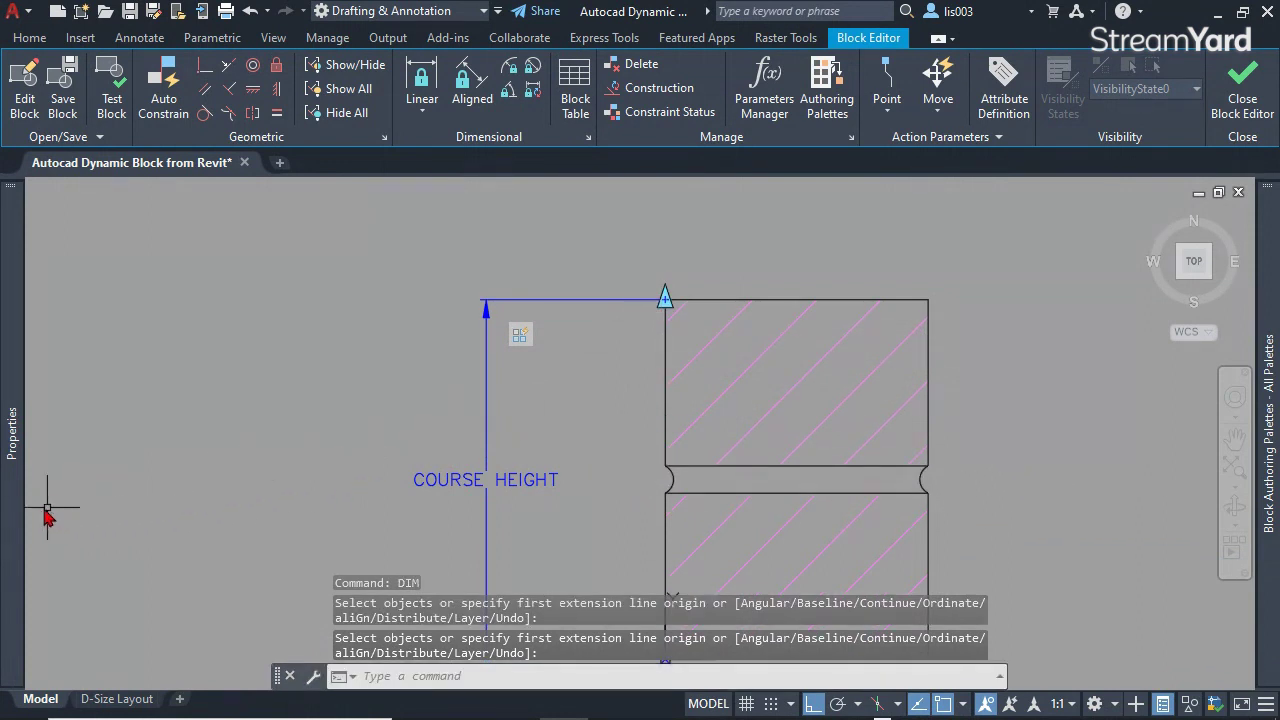
- Set the COURSE HEIGHT parameter's distance increment to 2.66666667", picked as the distance between the top-left corners of the two bricks
{"action": "mouse_move", "coordinate": [20, 510]}
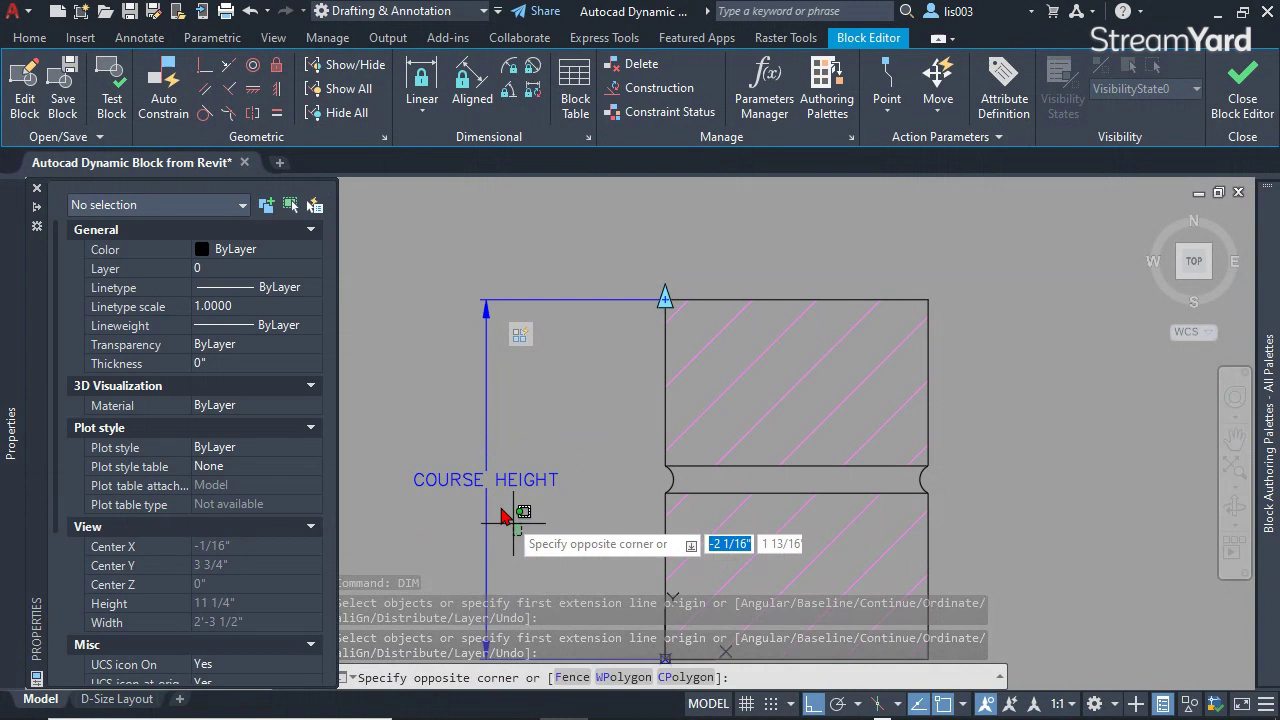
{"action": "left_click", "coordinate": [471, 449]}
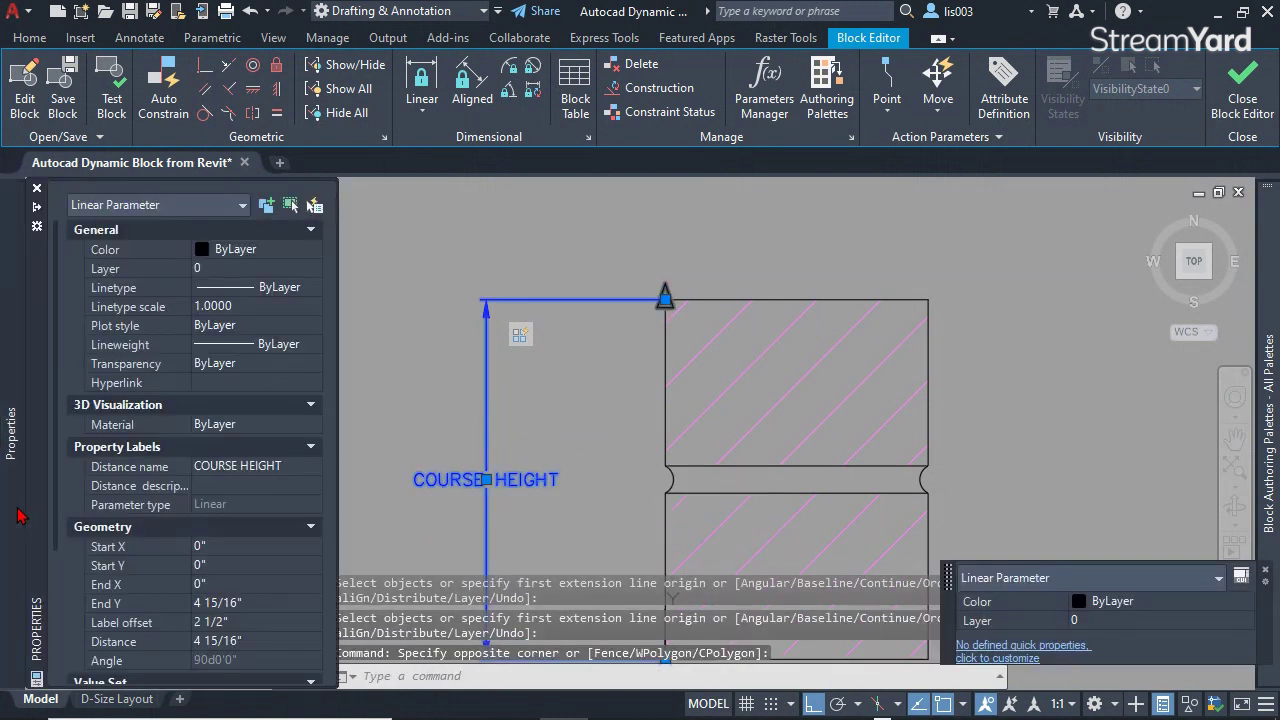
{"action": "scroll", "coordinate": [176, 566], "scroll_direction": "down", "scroll_amount": 3}
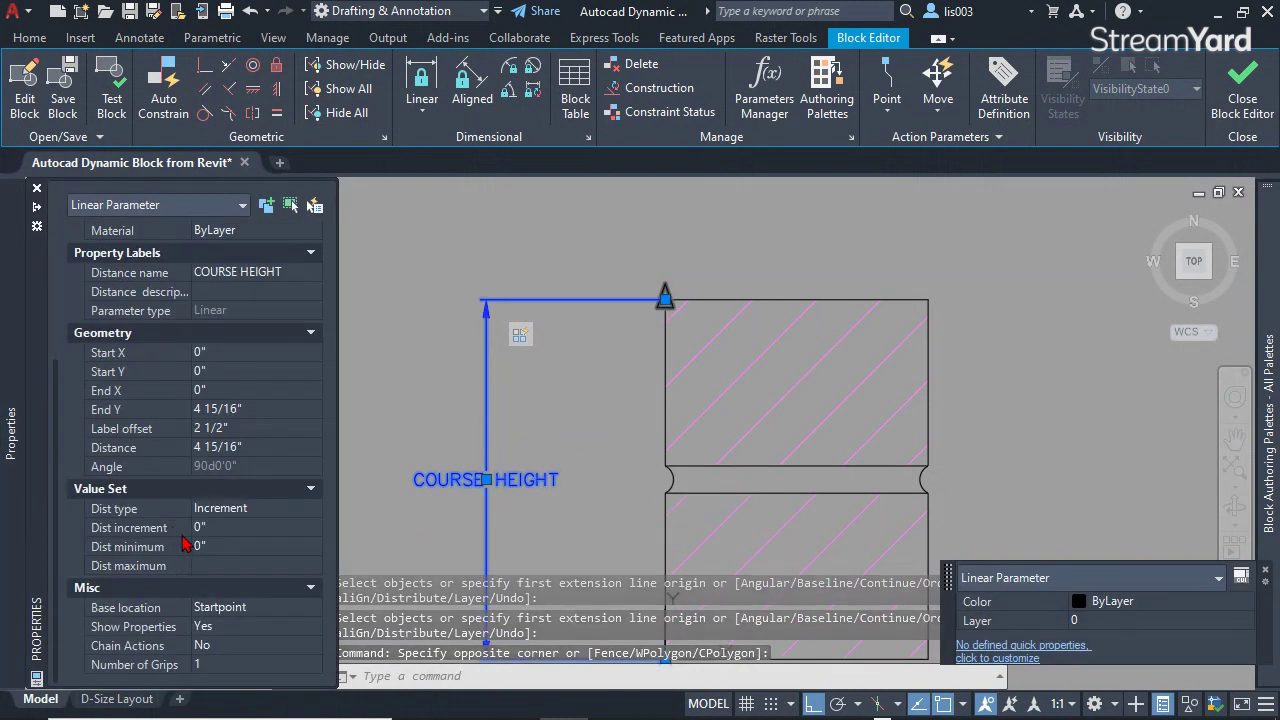
{"action": "left_click", "coordinate": [264, 528]}
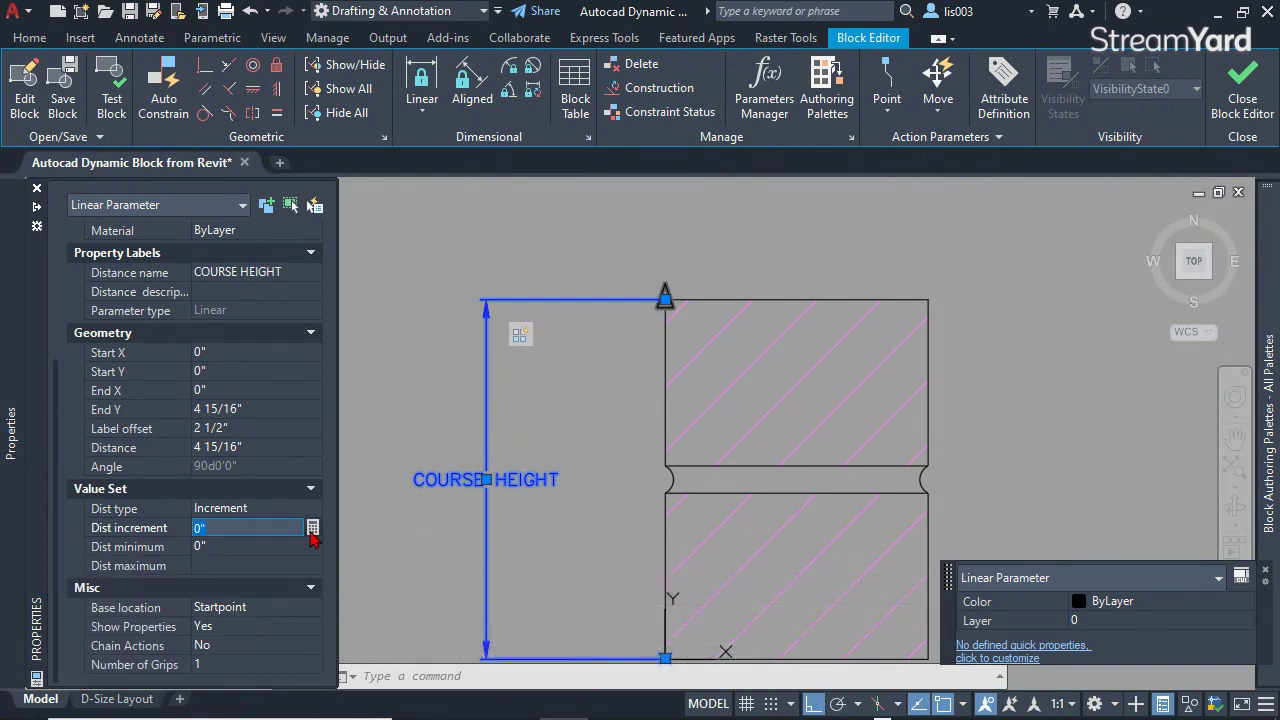
{"action": "left_click", "coordinate": [313, 530]}
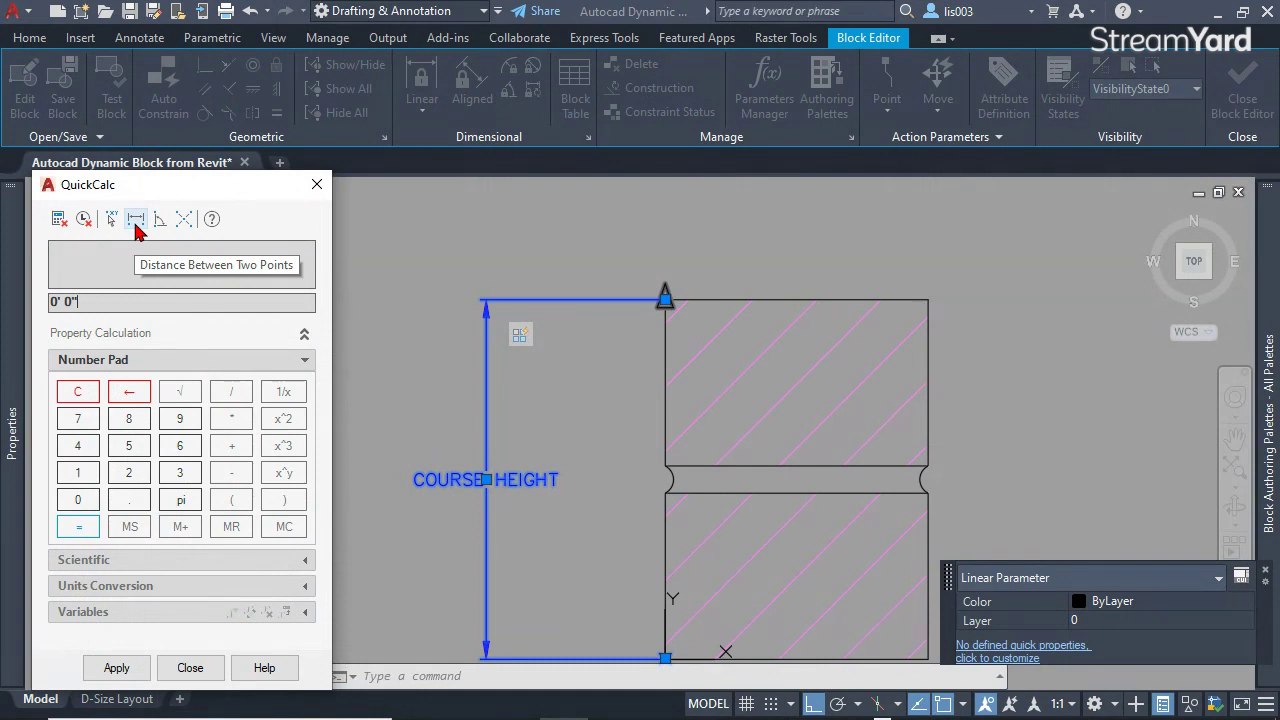
{"action": "left_click", "coordinate": [136, 222]}
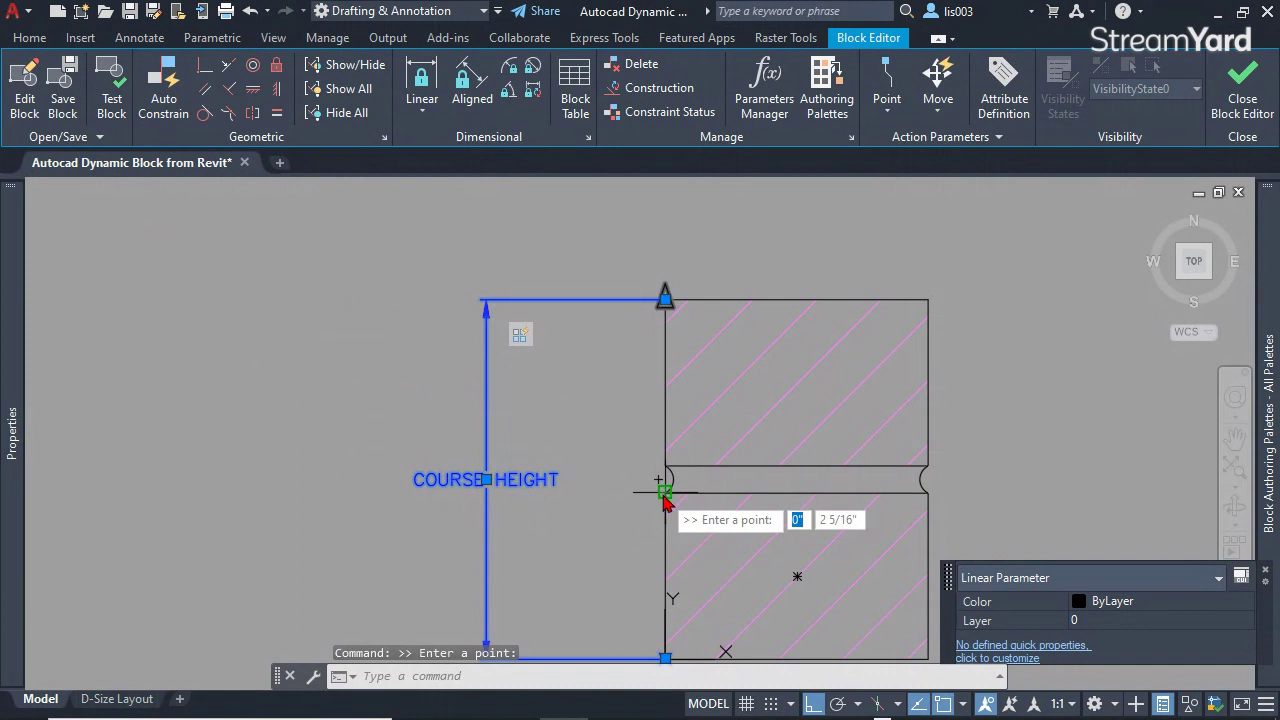
{"action": "left_click", "coordinate": [665, 493]}
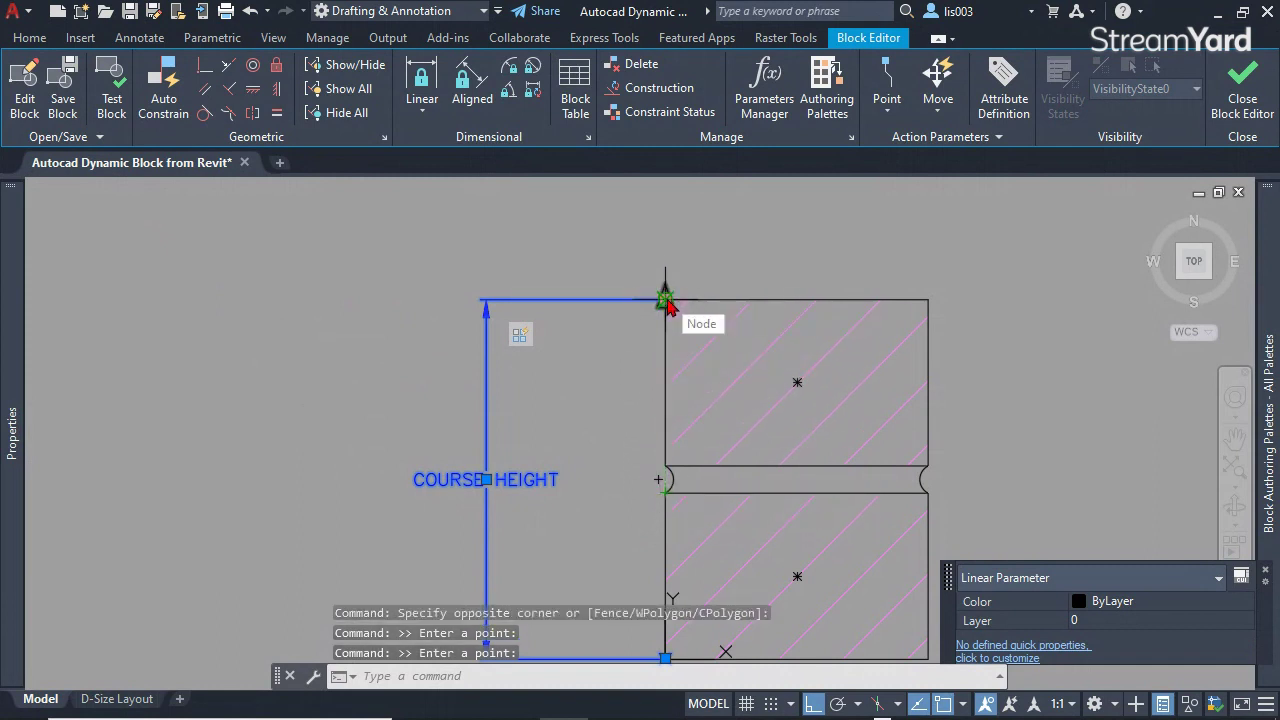
{"action": "left_click", "coordinate": [665, 300]}
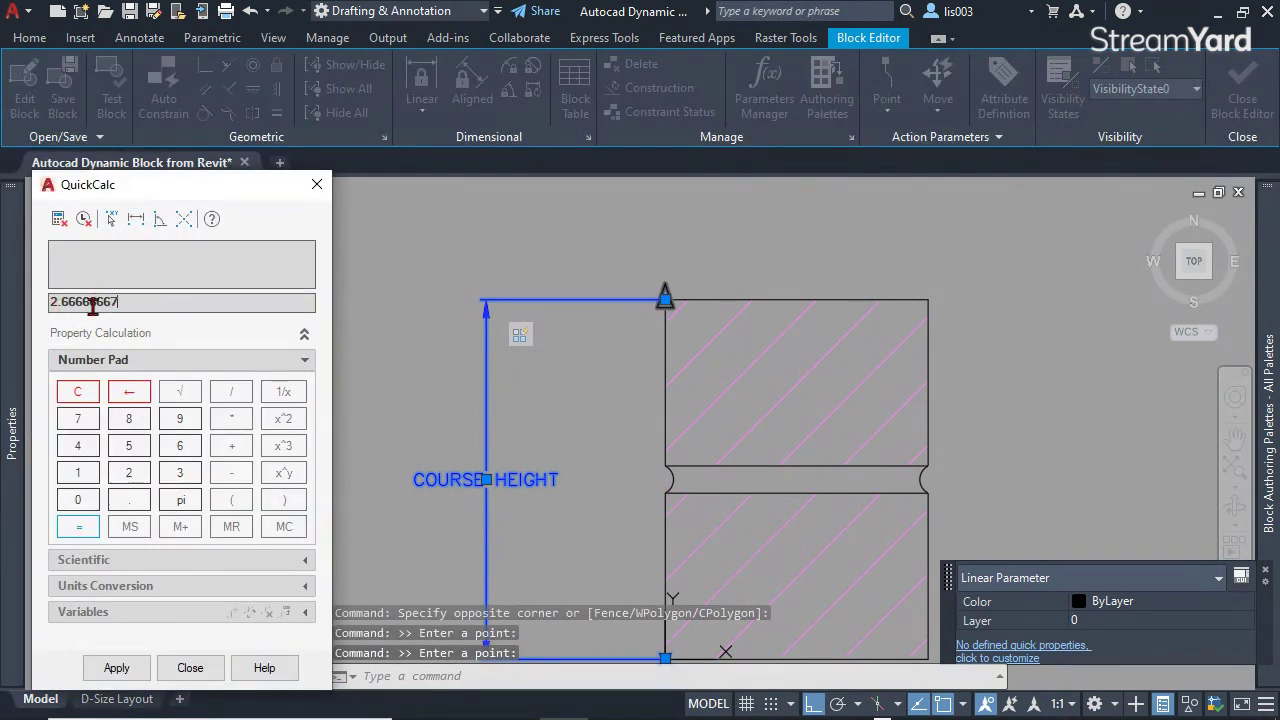
{"action": "left_click", "coordinate": [137, 669]}
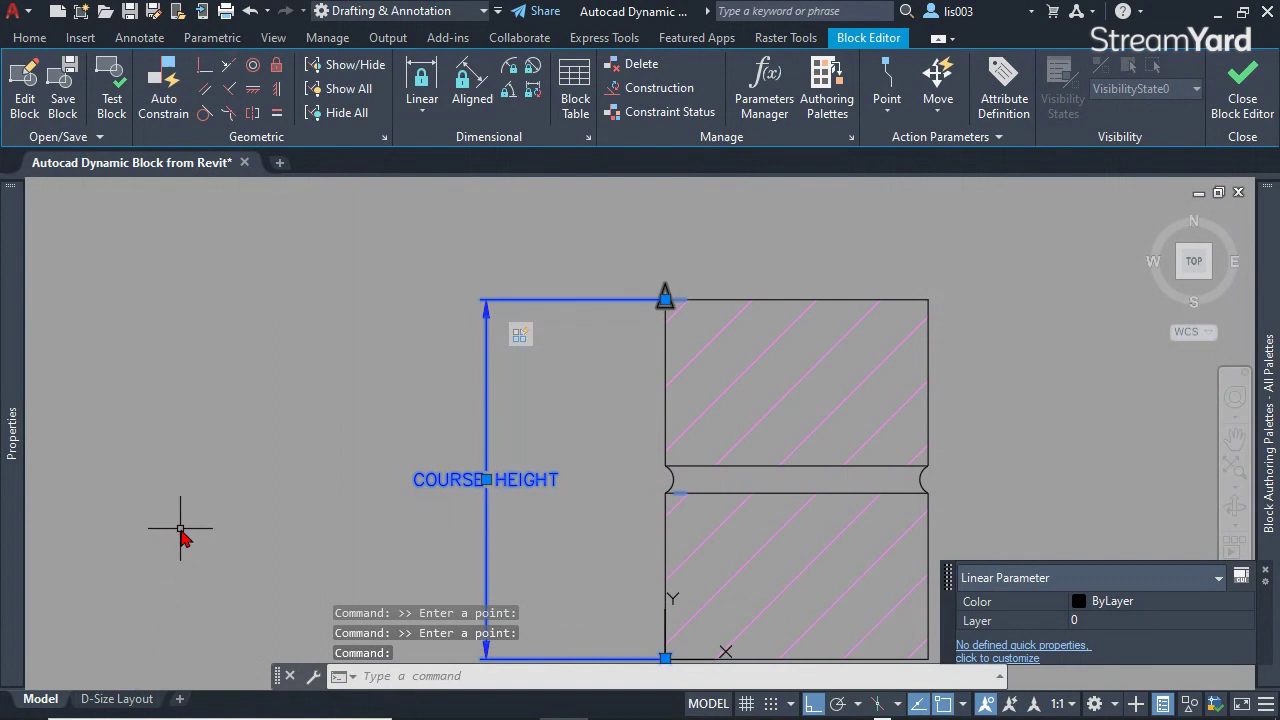
{"action": "mouse_move", "coordinate": [22, 494]}
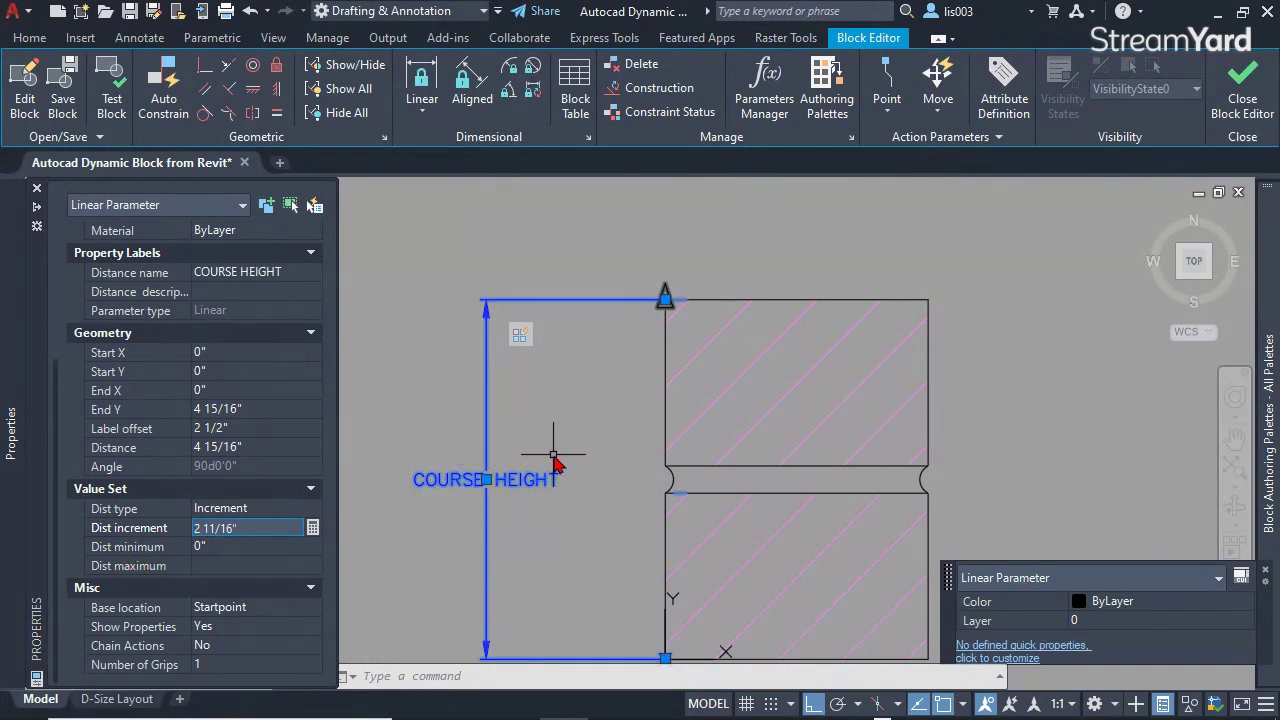
{"action": "middle_click_drag", "start_coordinate": [557, 463], "coordinate": [633, 395]}
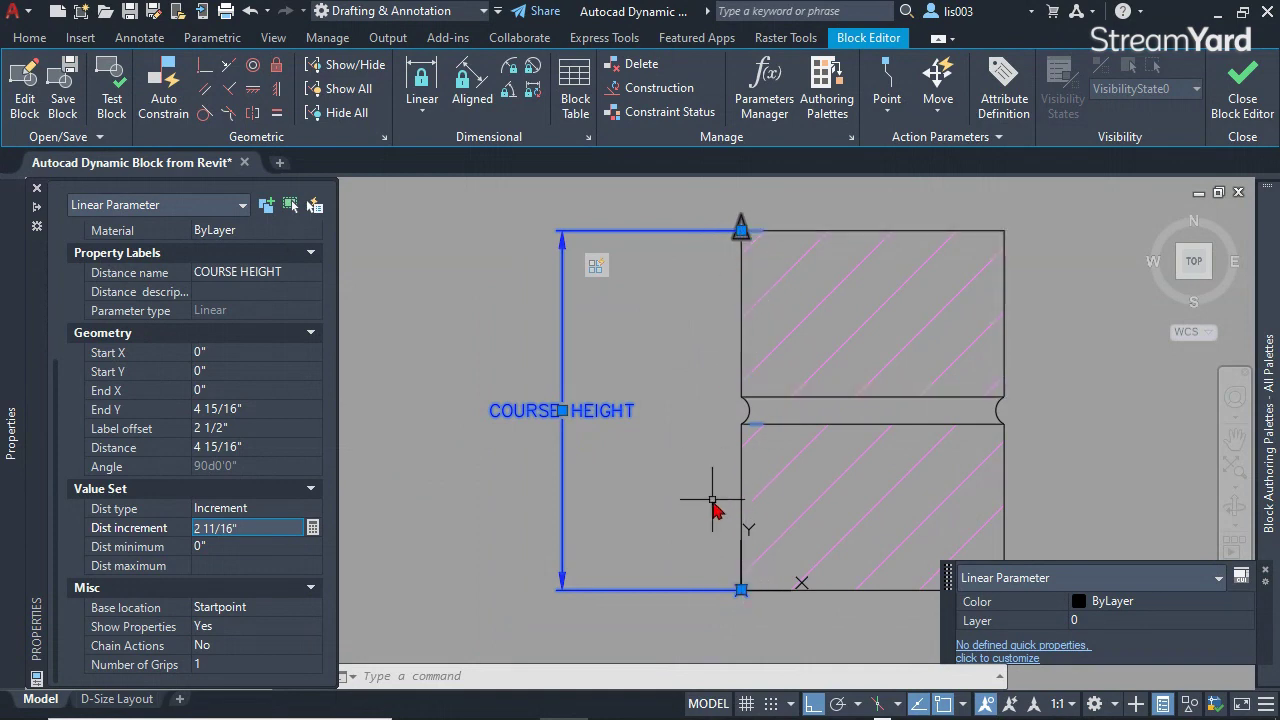
- Set the COURSE HEIGHT distance minimum to 4.95833333", picked from the lower brick's bottom-left corner to the upper brick's top-left corner
{"action": "left_click", "coordinate": [297, 547]}
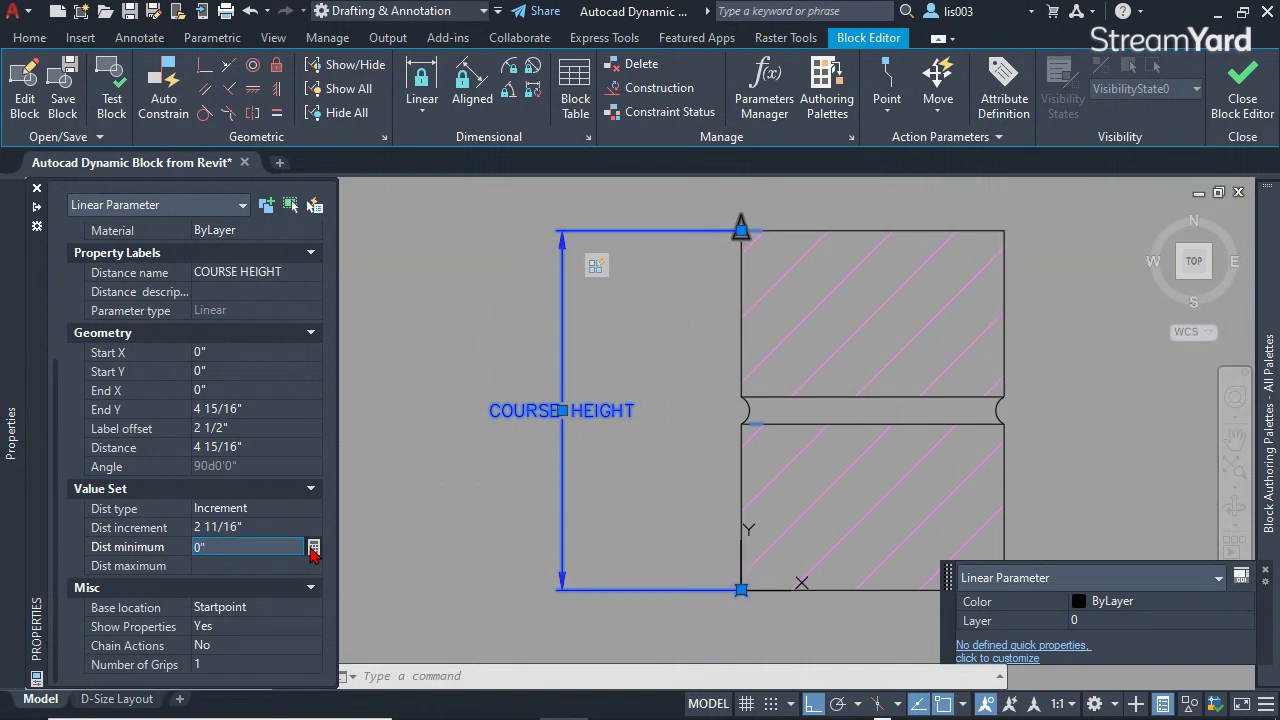
{"action": "left_click", "coordinate": [313, 548]}
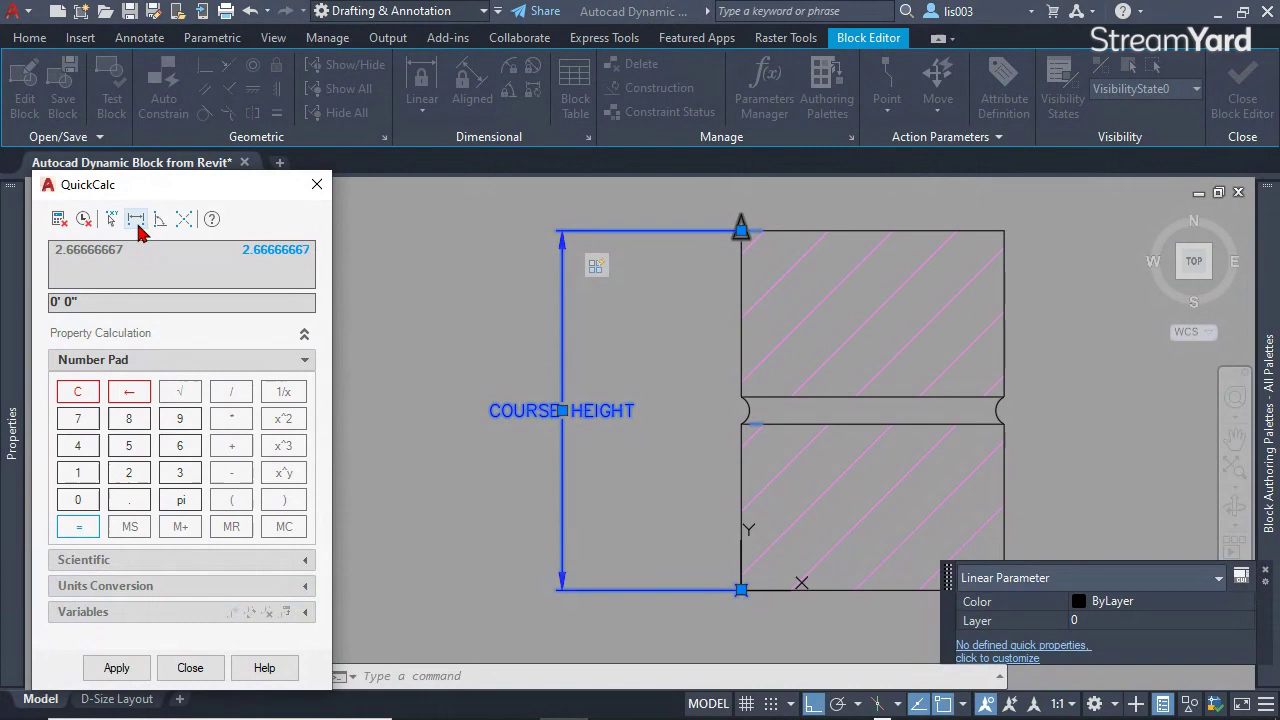
{"action": "left_click", "coordinate": [138, 226]}
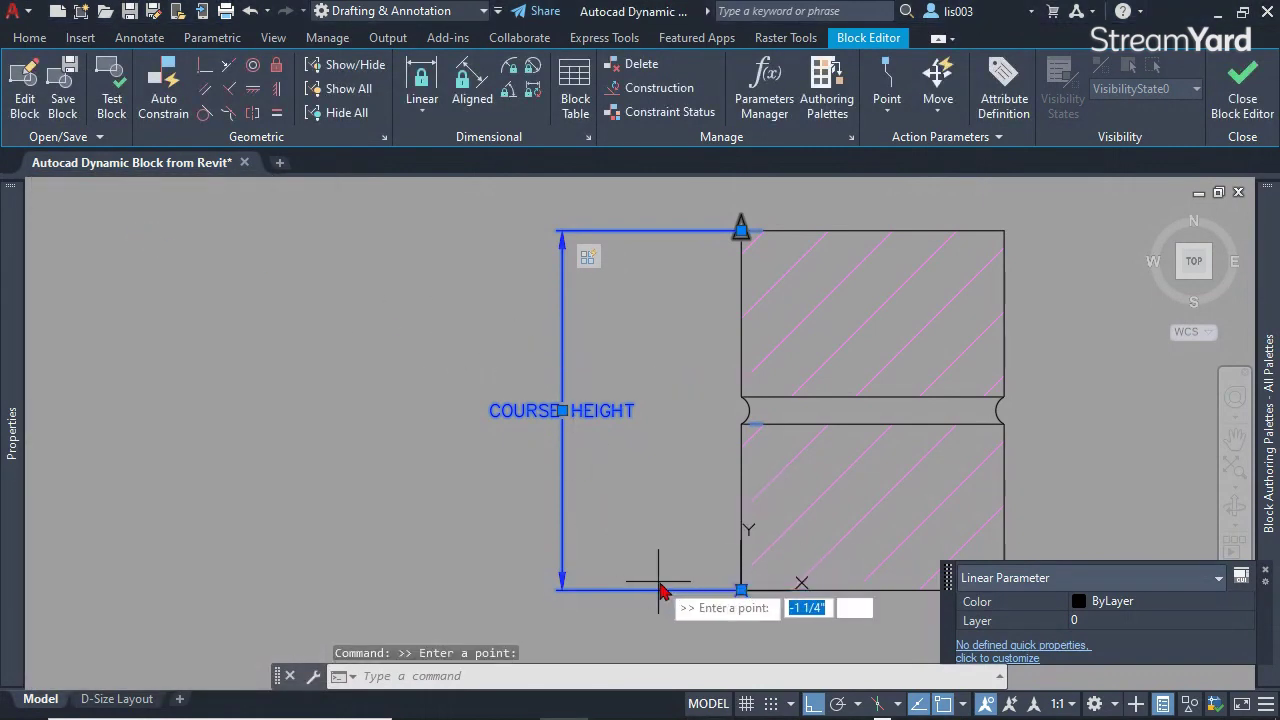
{"action": "left_click", "coordinate": [740, 590]}
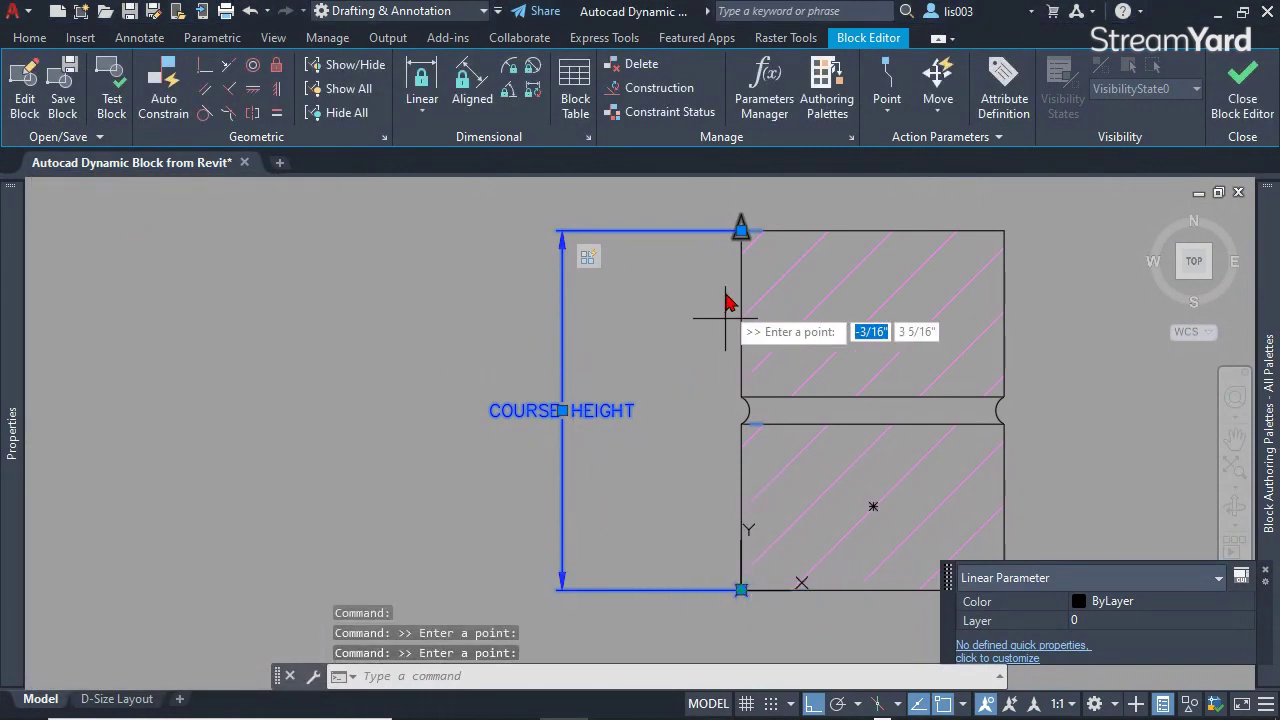
{"action": "left_click", "coordinate": [741, 230]}
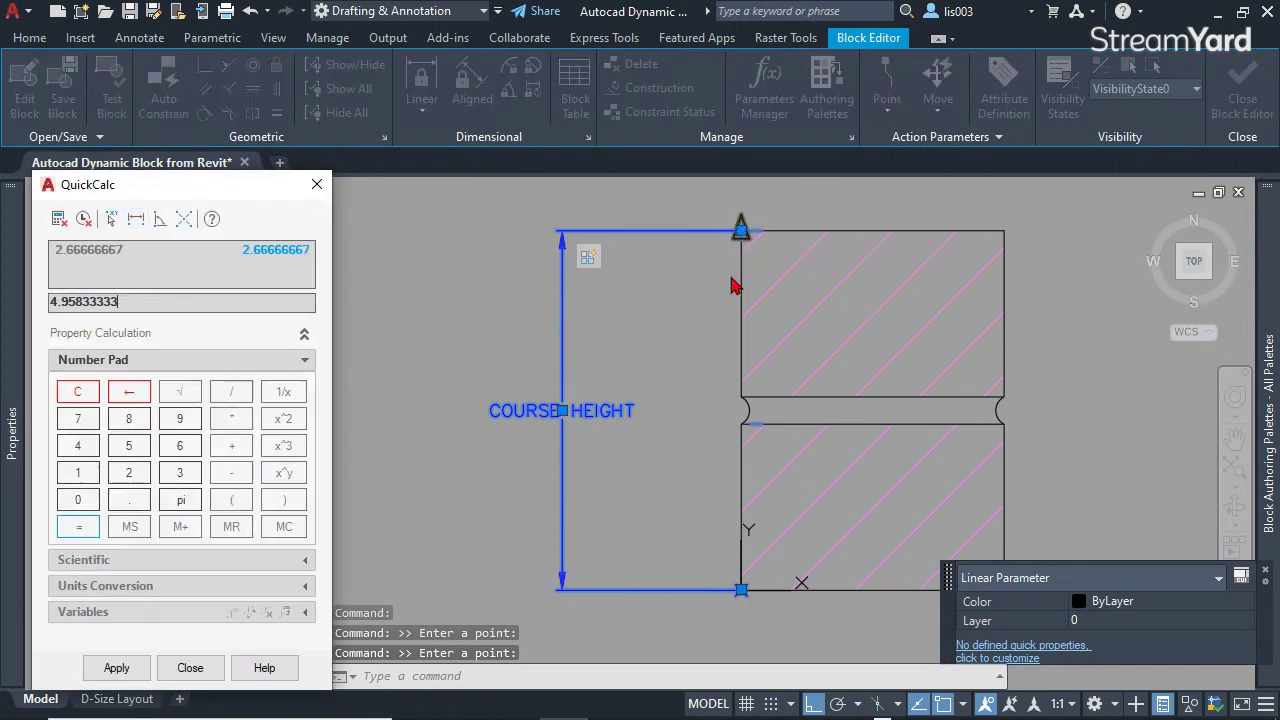
{"action": "left_click", "coordinate": [130, 667]}
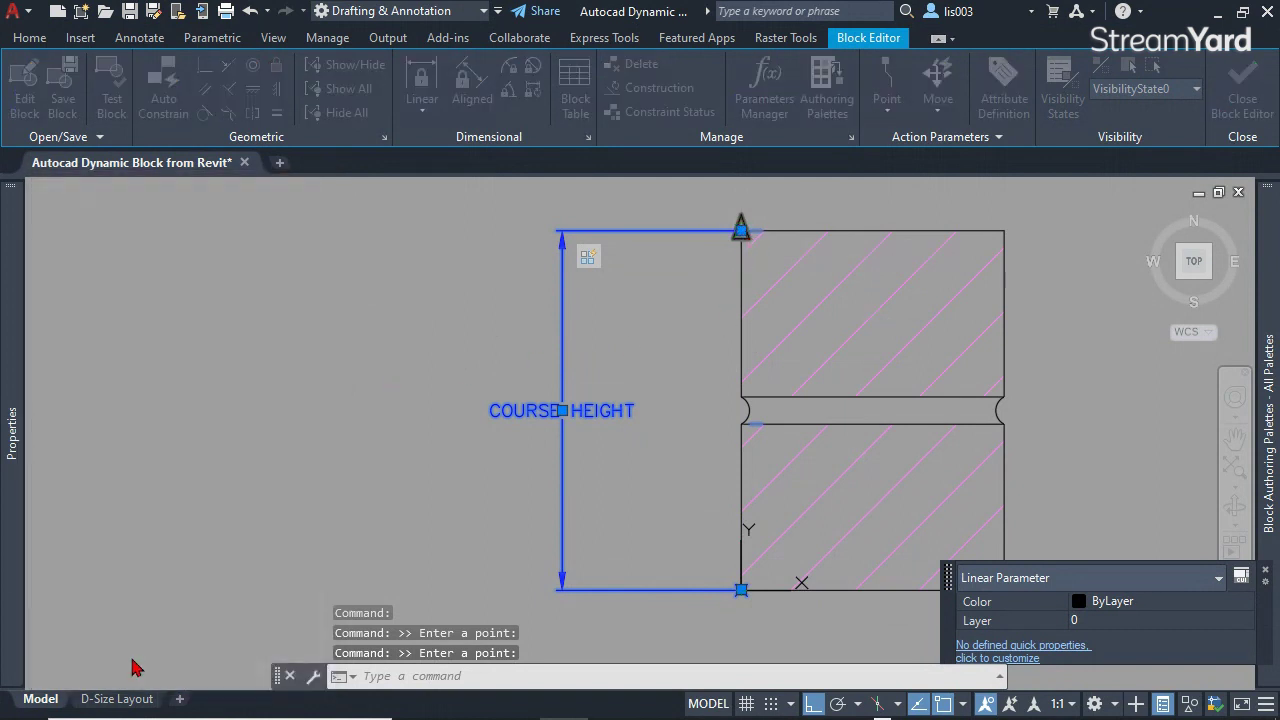
{"action": "mouse_move", "coordinate": [20, 557]}
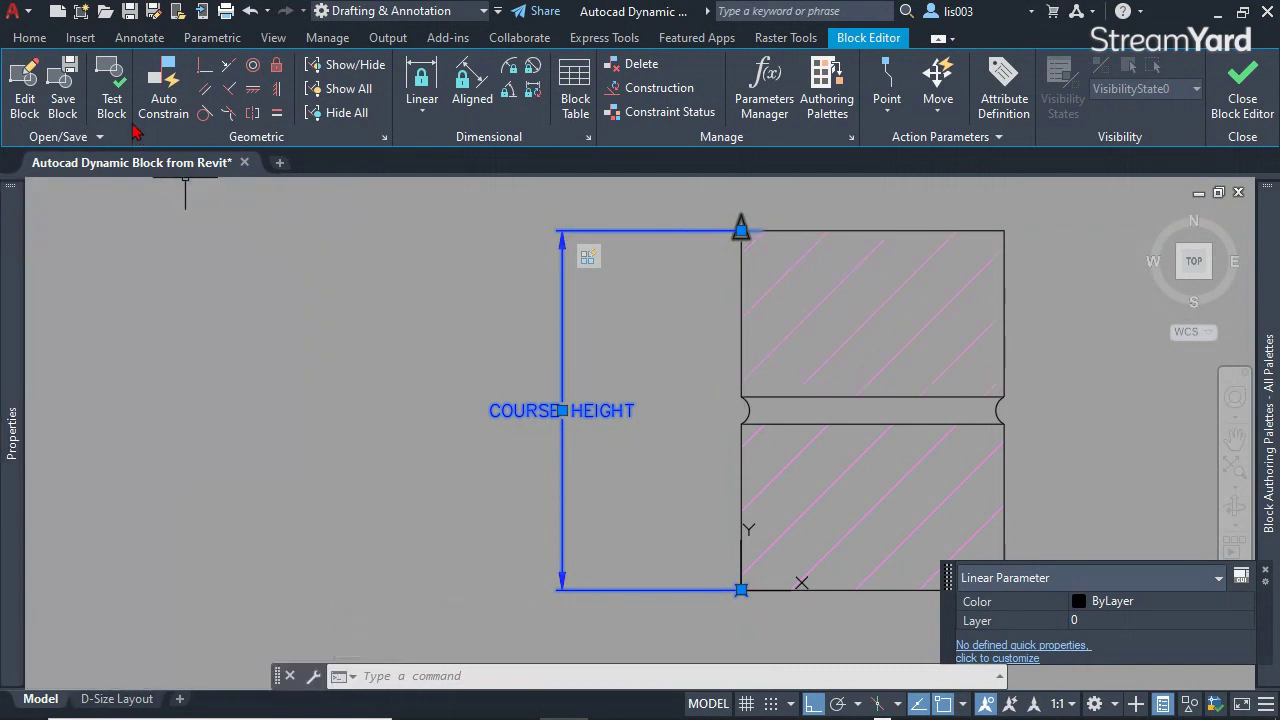
- Test the LAZY_BRICK_SECTION block and stretch its COURSE HEIGHT to 1'-3 5/8"
{"action": "left_click", "coordinate": [112, 98]}
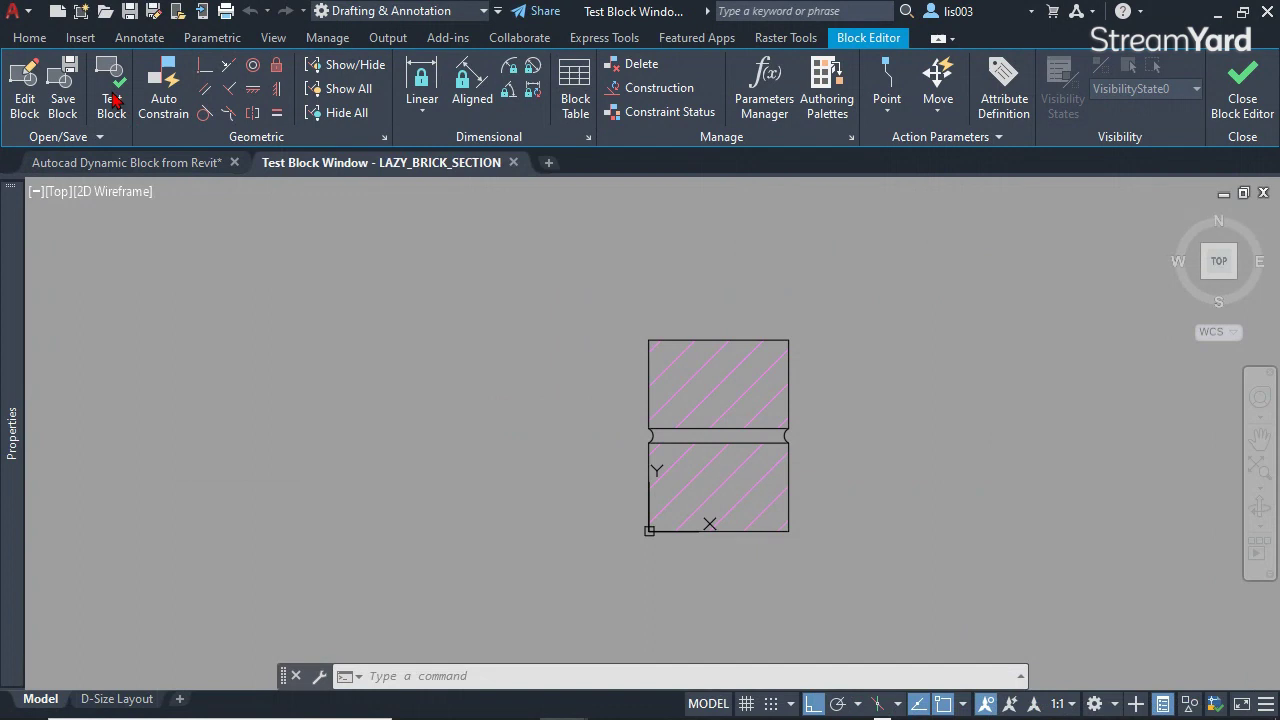
{"action": "left_click", "coordinate": [695, 350]}
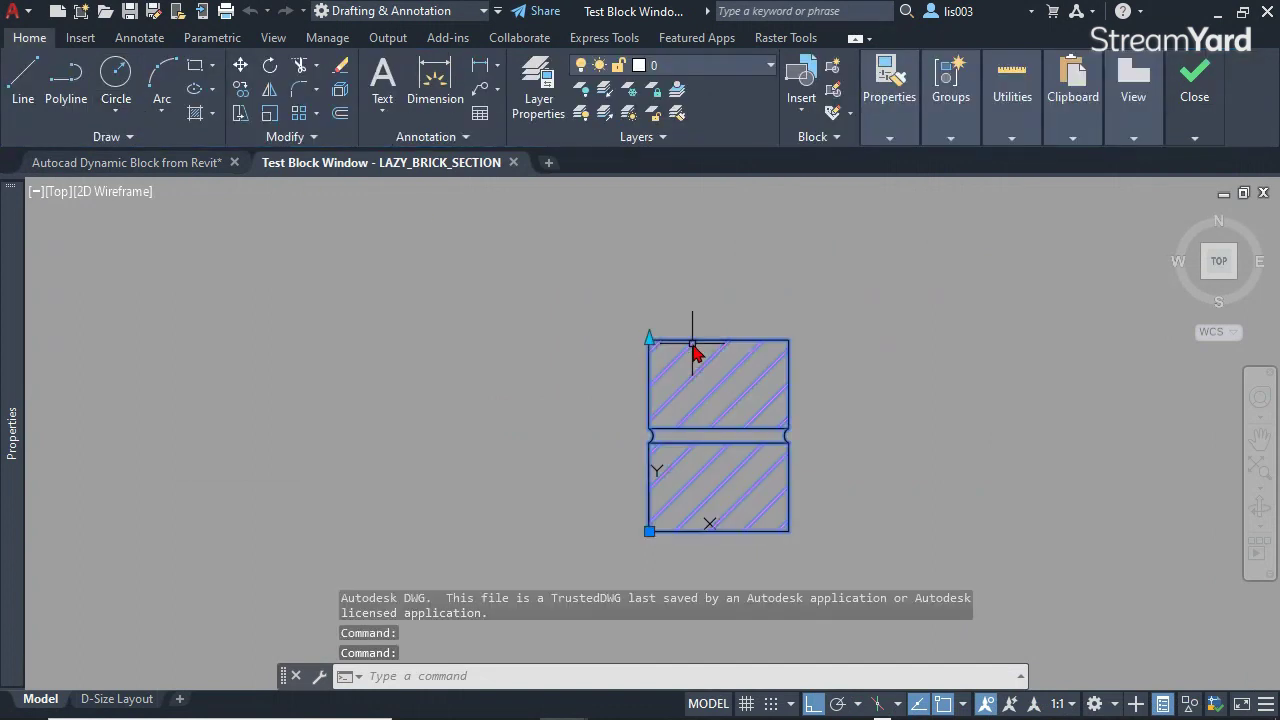
{"action": "scroll", "coordinate": [669, 420], "scroll_direction": "down", "scroll_amount": 2}
{"action": "left_click", "coordinate": [655, 368]}
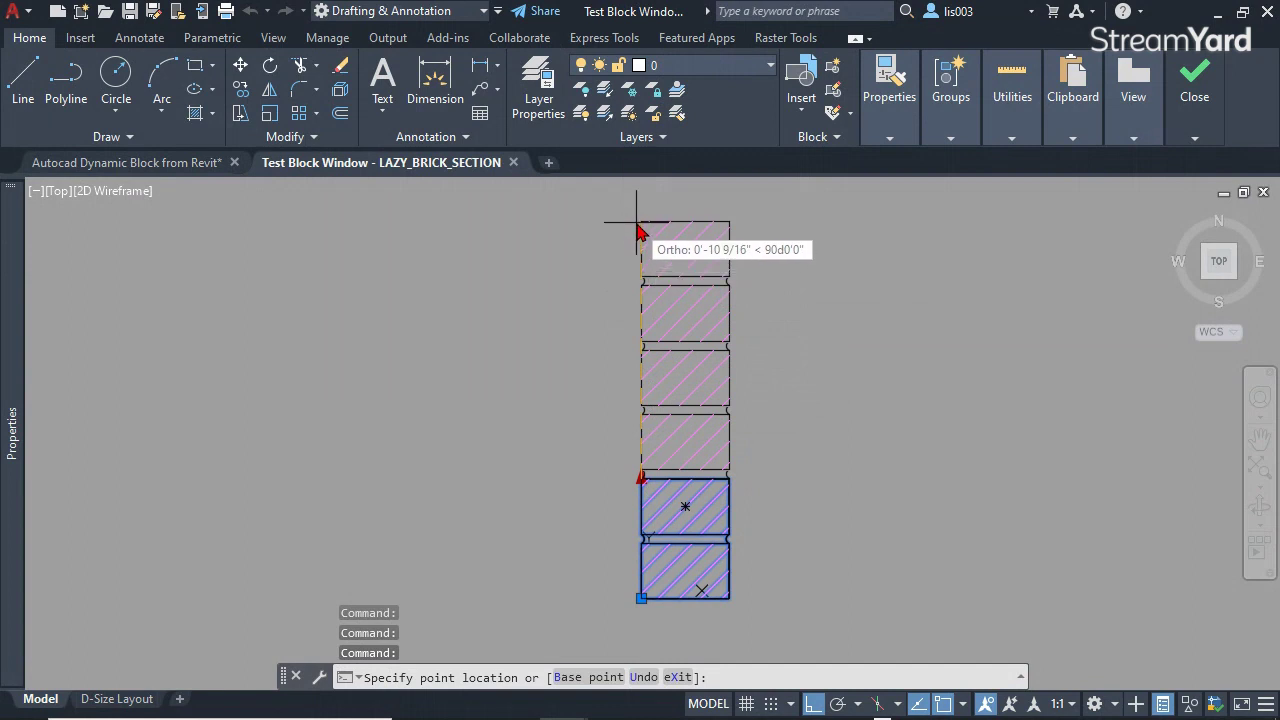
{"action": "left_click", "coordinate": [634, 232]}
{"action": "scroll", "coordinate": [631, 228], "scroll_direction": "up", "scroll_amount": 5}
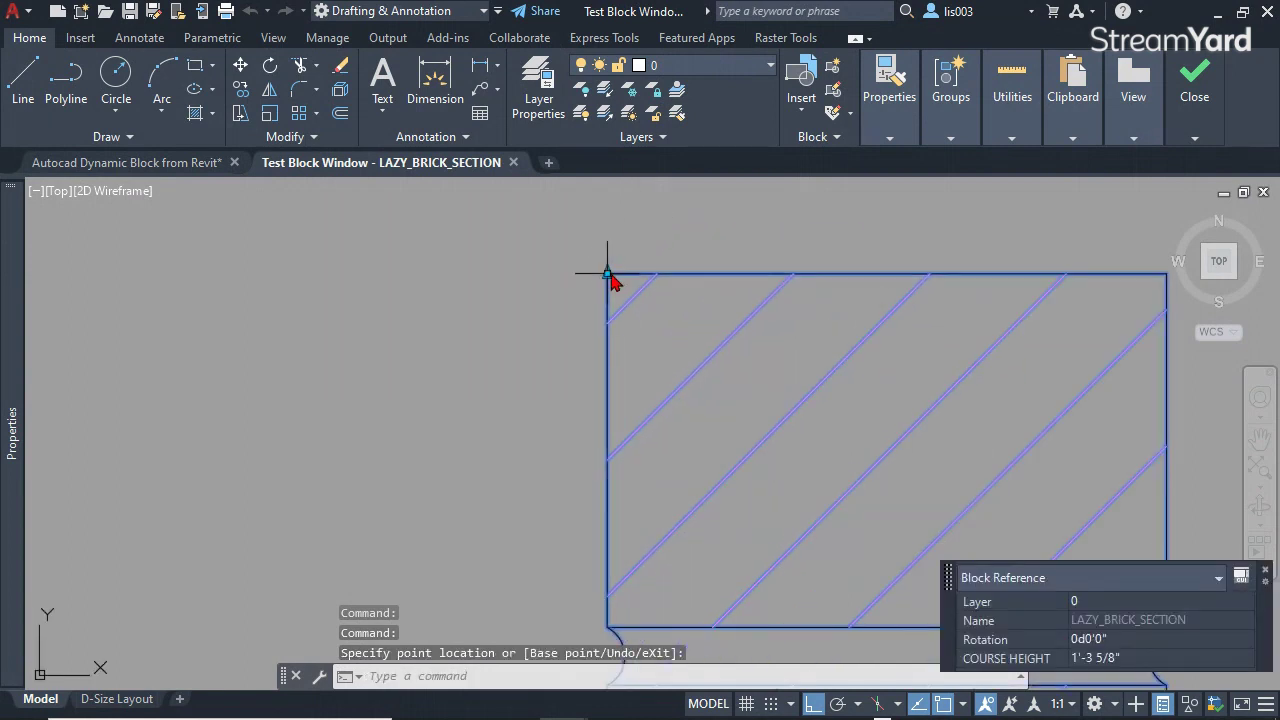
{"action": "scroll", "coordinate": [641, 340], "scroll_direction": "down", "scroll_amount": 5}
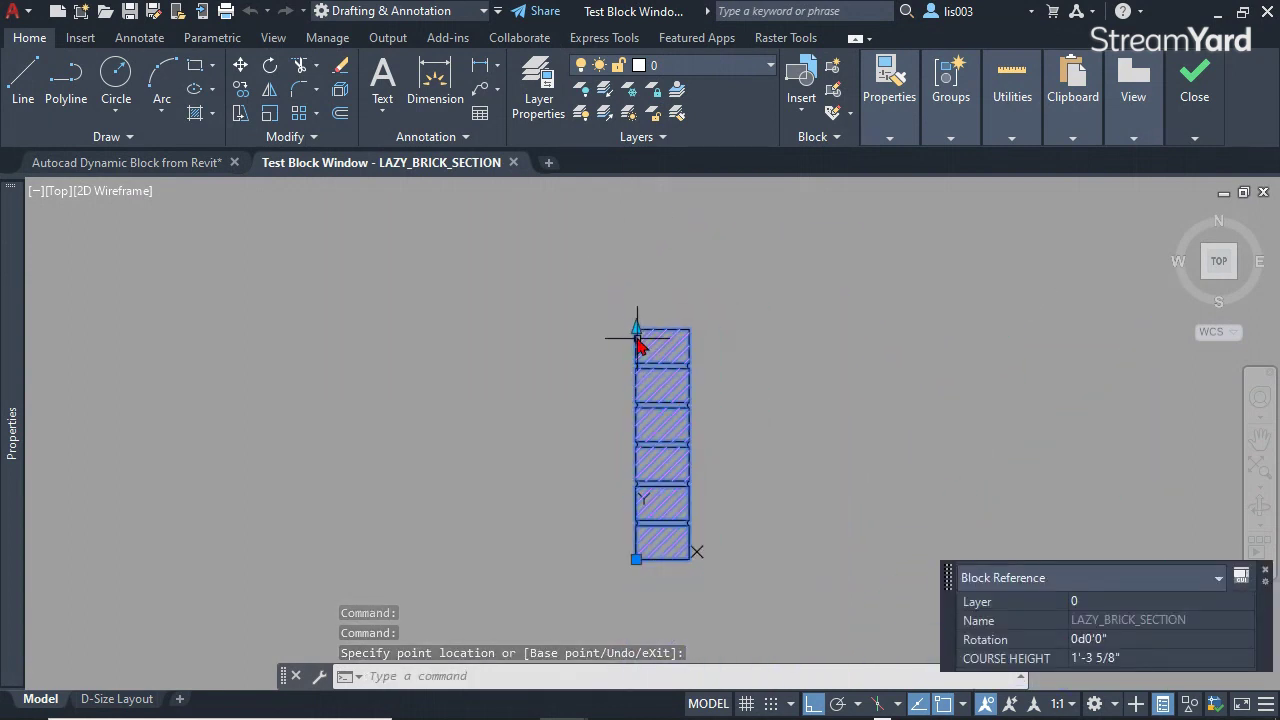
- Stretch the test block's COURSE HEIGHT to 1'-11 5/8", then shrink it back to two bricks at 4 15/16"
{"action": "left_click", "coordinate": [635, 329]}
{"action": "left_click", "coordinate": [633, 214]}
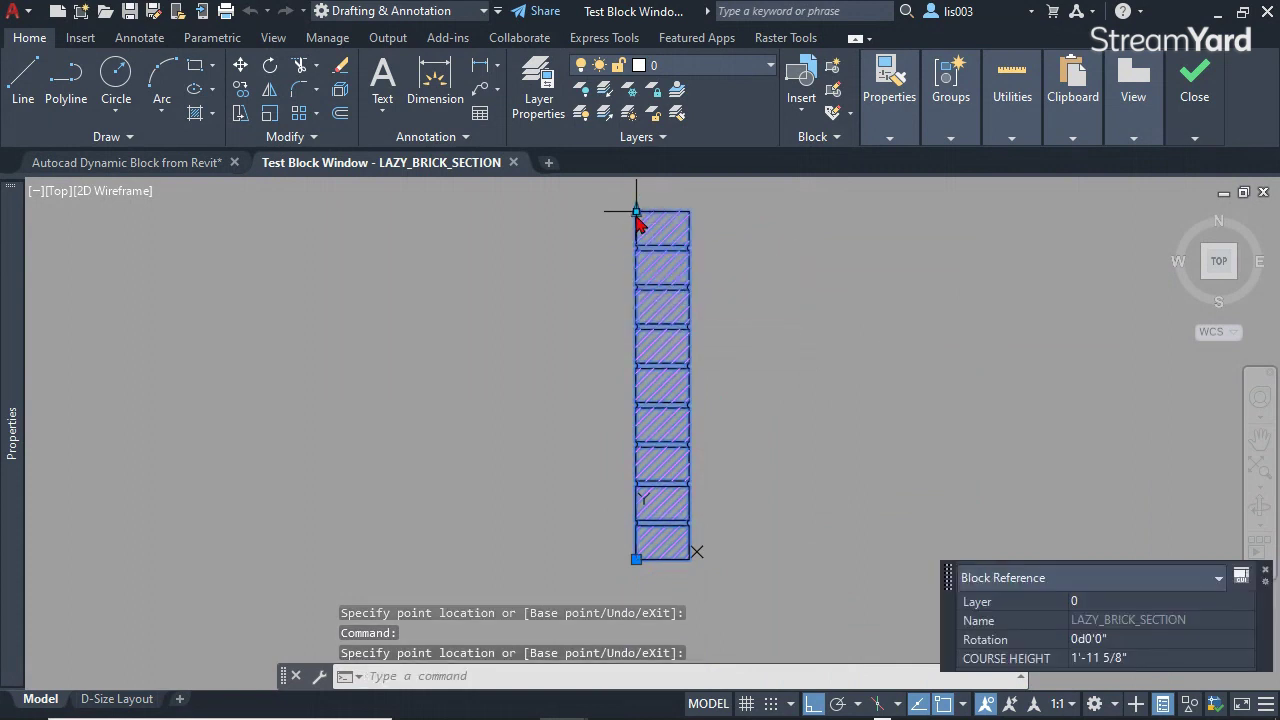
{"action": "left_click", "coordinate": [636, 212]}
{"action": "left_click", "coordinate": [617, 481]}
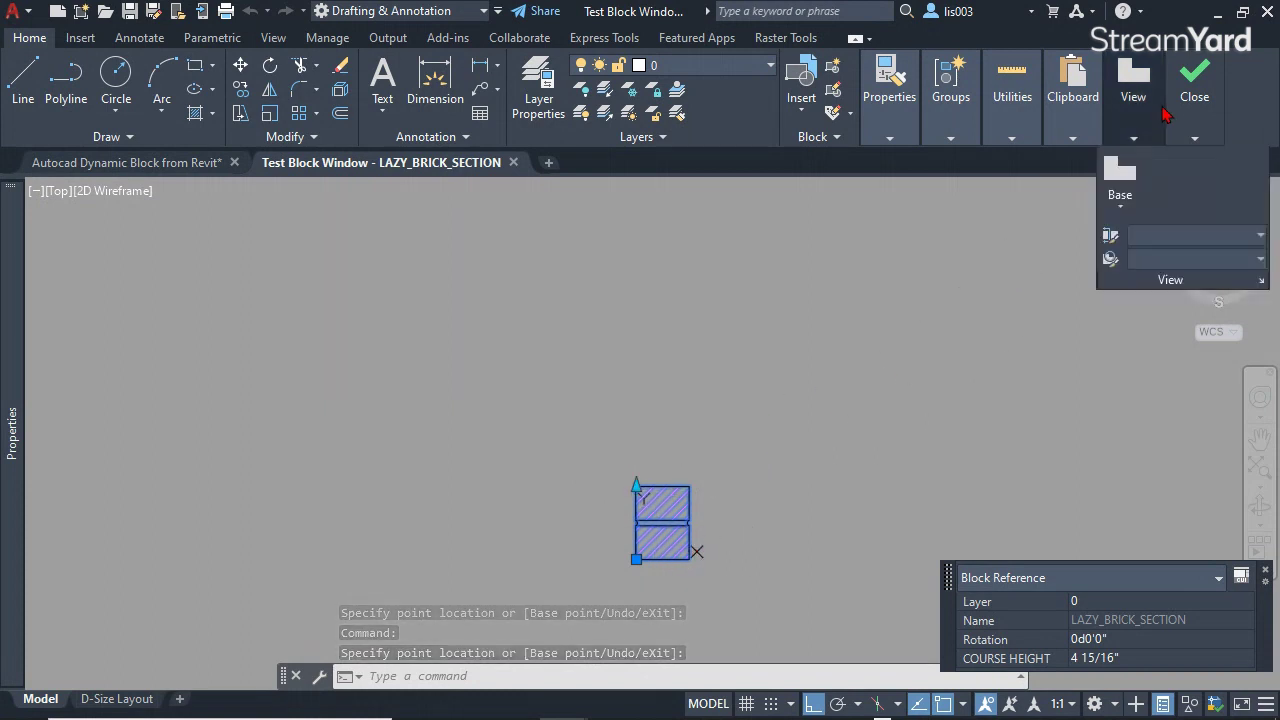
- Close the block test, then exit block editing and save the changes to LAZY_BRICK_SECTION
{"action": "mouse_move", "coordinate": [1192, 104]}
{"action": "left_click", "coordinate": [1193, 172]}
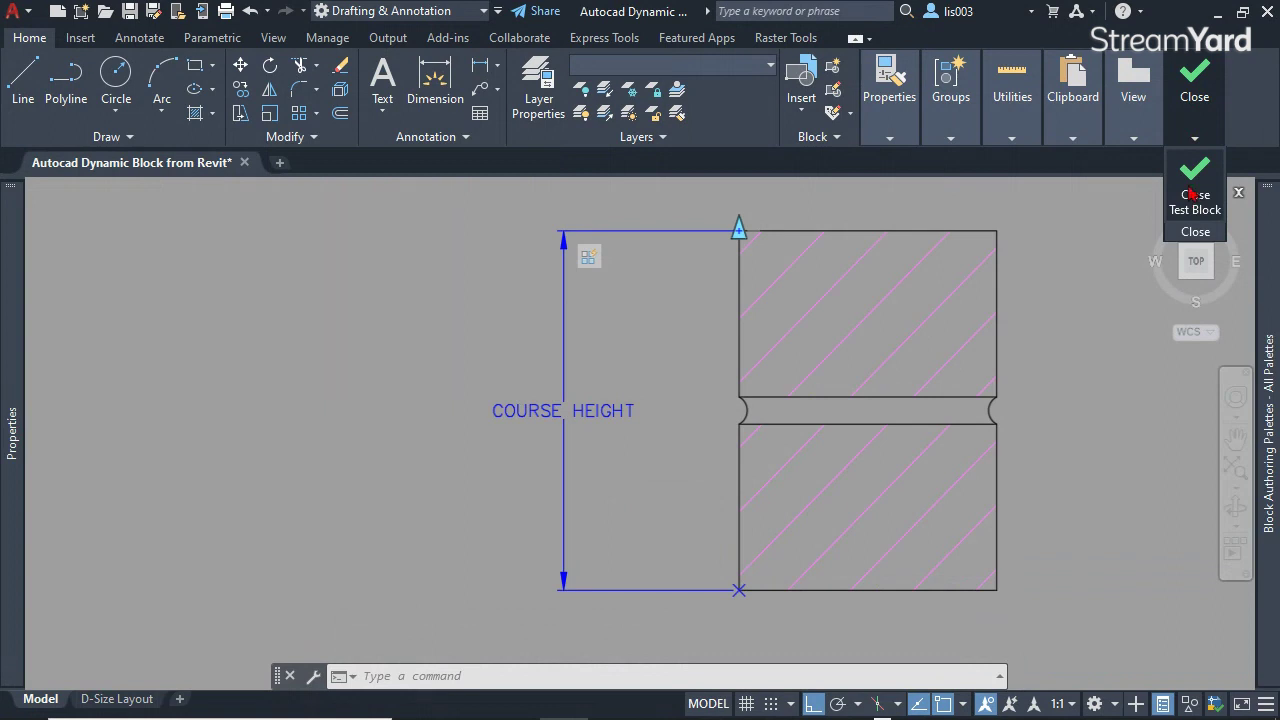
{"action": "key", "text": "Escape"}
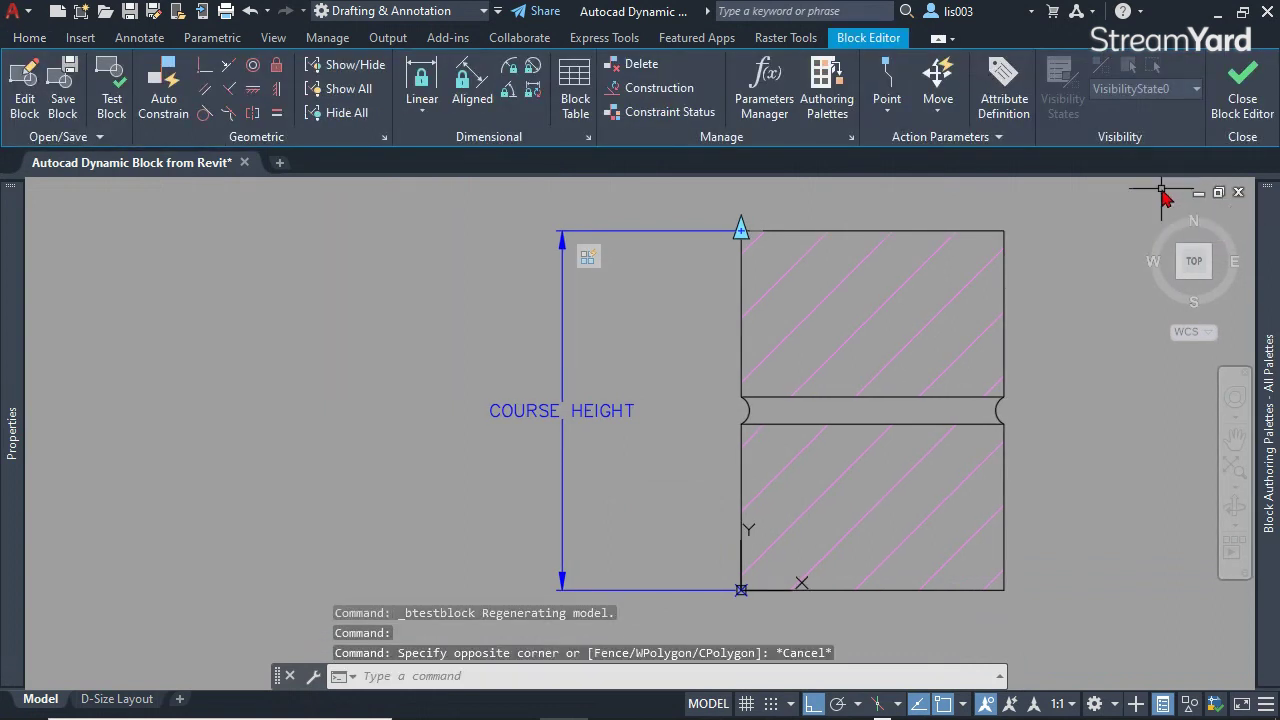
{"action": "left_click", "coordinate": [1233, 113]}
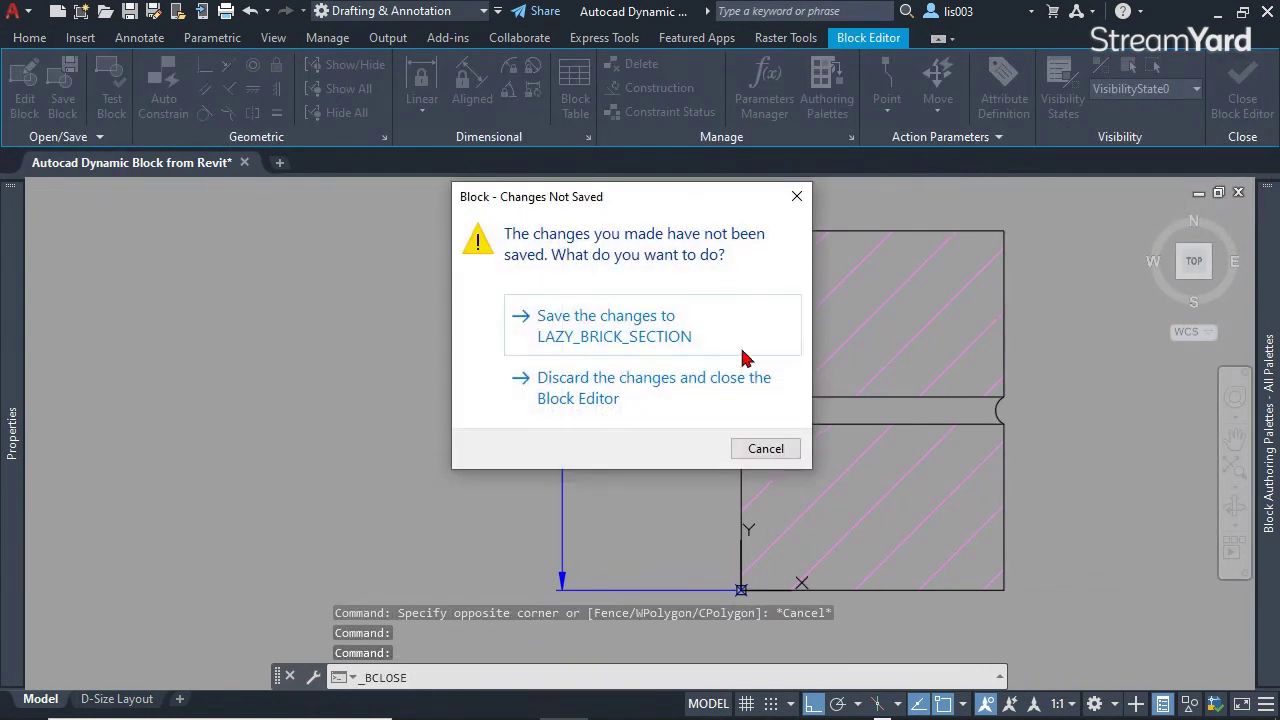
{"action": "left_click", "coordinate": [590, 336]}
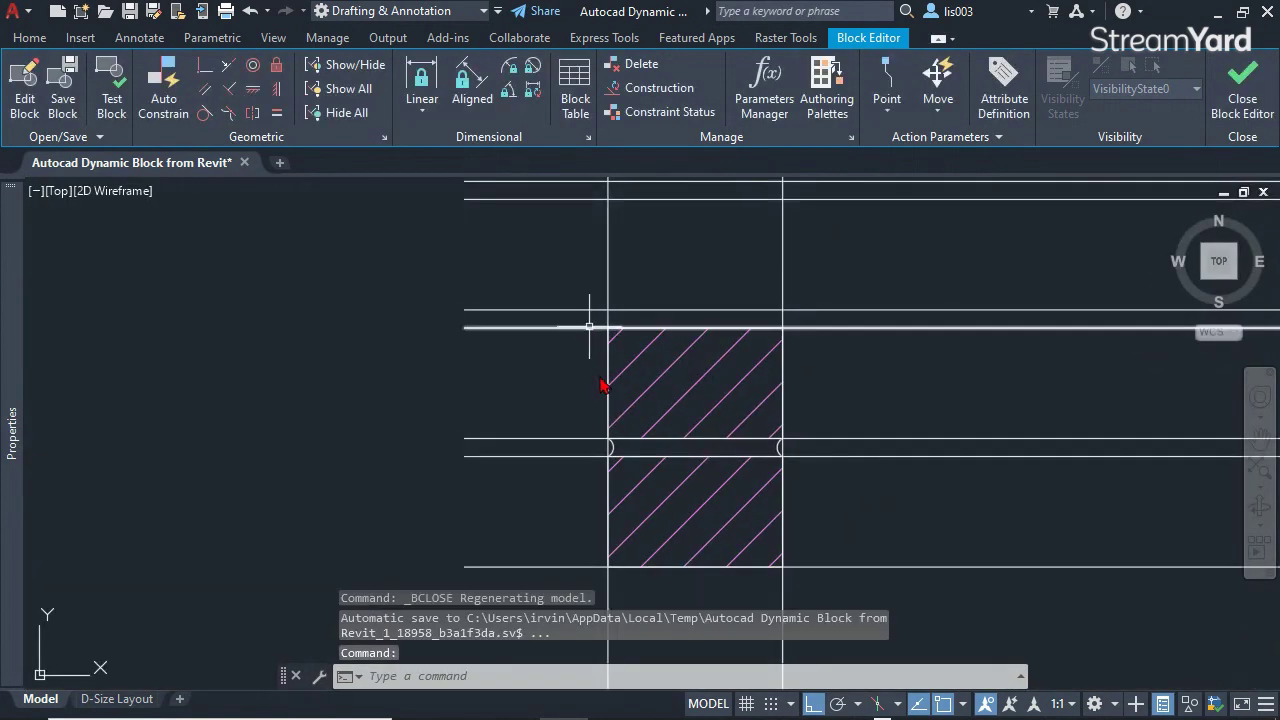
- Erase the horizontal and vertical construction lines running past the brick block in the drawing
{"action": "scroll", "coordinate": [651, 447], "scroll_direction": "down", "scroll_amount": 2}
{"action": "left_click", "coordinate": [857, 529]}
{"action": "left_click", "coordinate": [815, 365]}
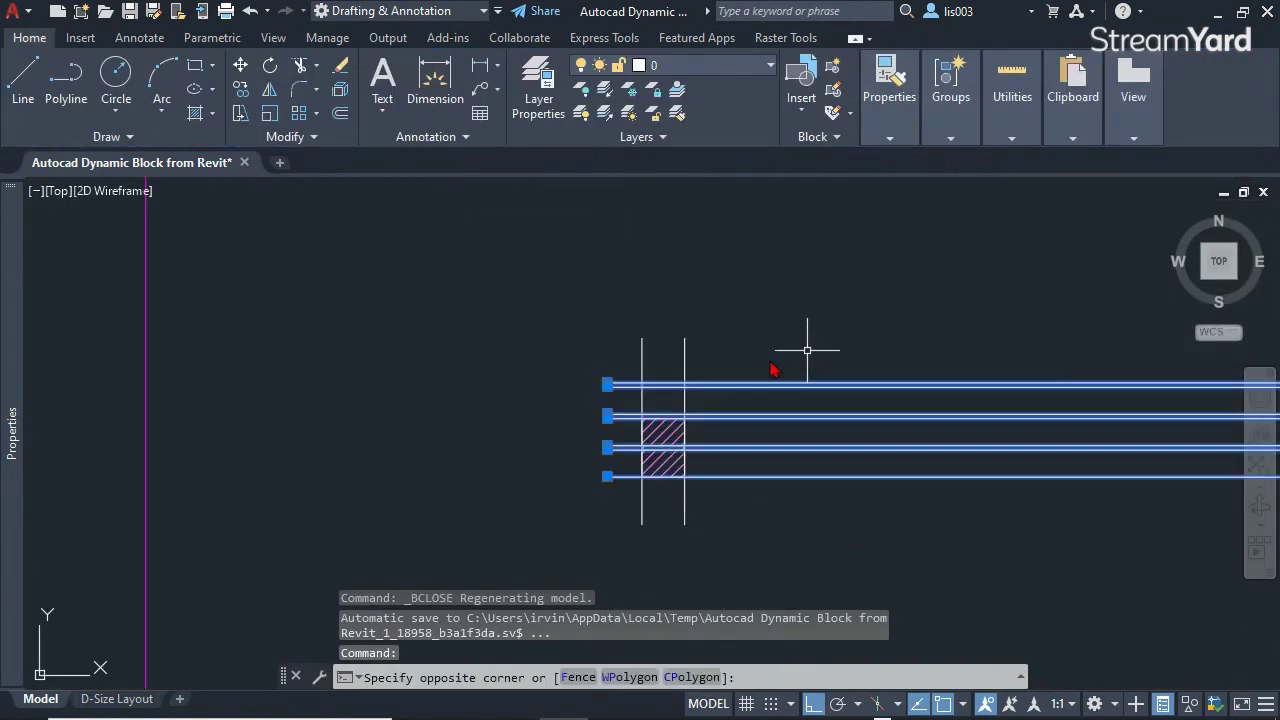
{"action": "left_click", "coordinate": [748, 364]}
{"action": "left_click", "coordinate": [630, 369]}
{"action": "key", "text": "Delete"}
- Select the LAZY_BRICK_SECTION block in the drawing
{"action": "scroll", "coordinate": [663, 434], "scroll_direction": "up", "scroll_amount": 4}
{"action": "left_click", "coordinate": [677, 410]}
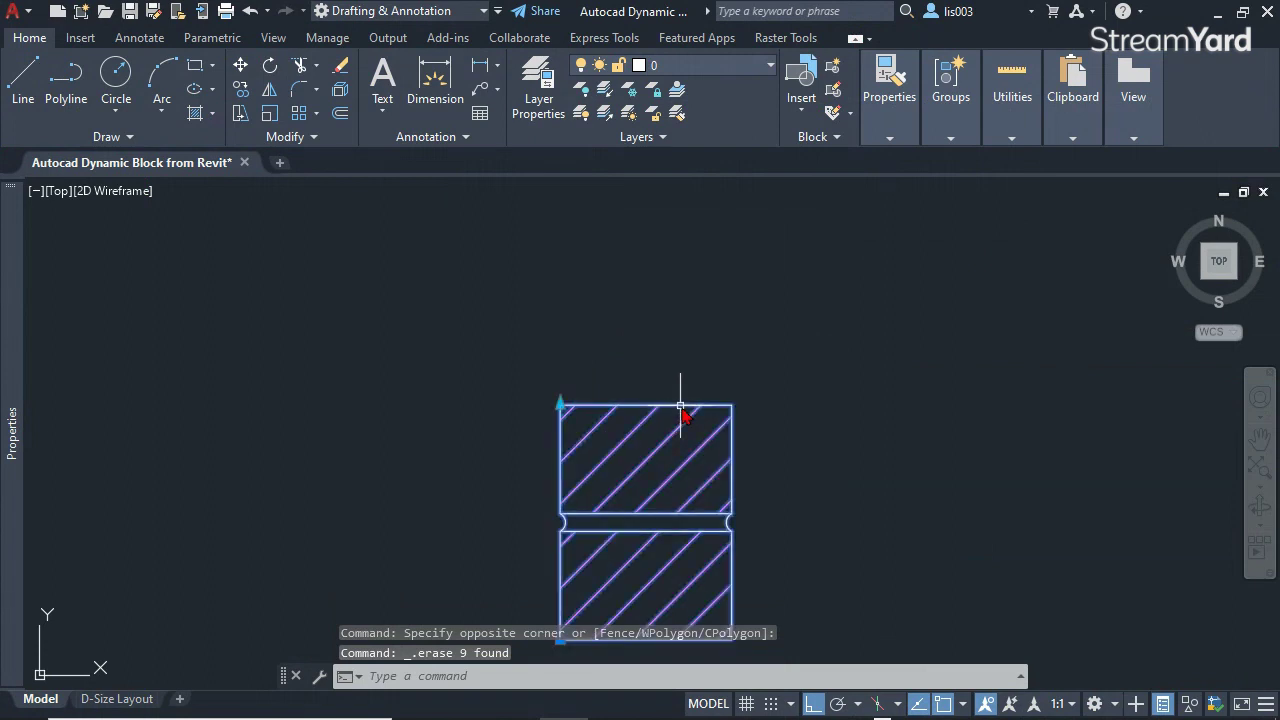